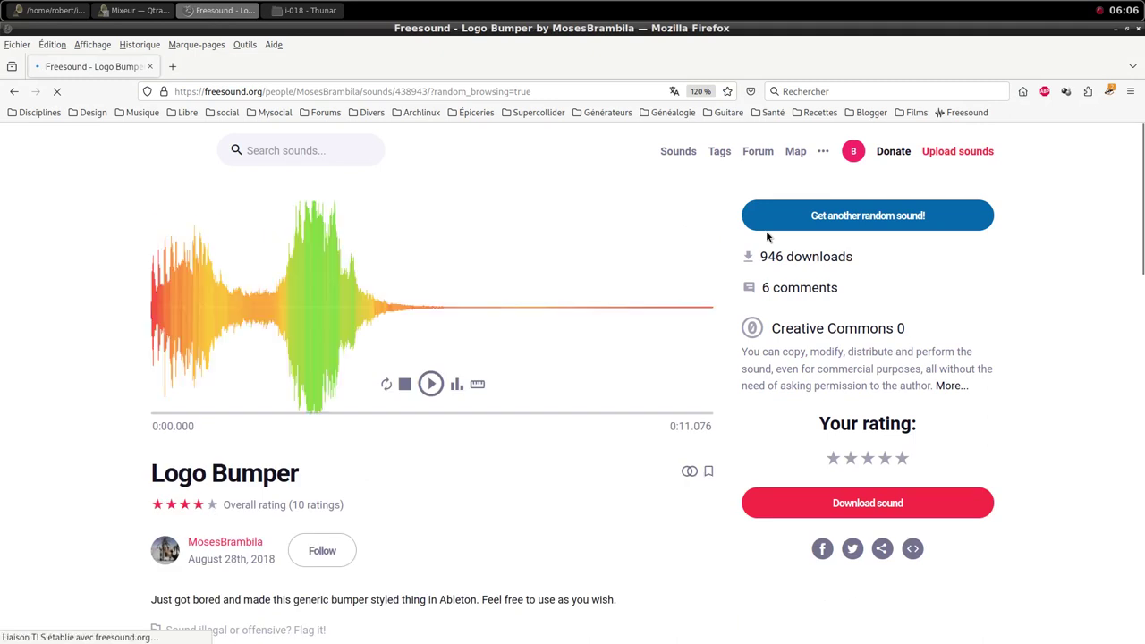
Step: Download the Logo Bumper sound as a WAV file into the samples folder of impro/i-018
scroll(616, 467, "down", 5)
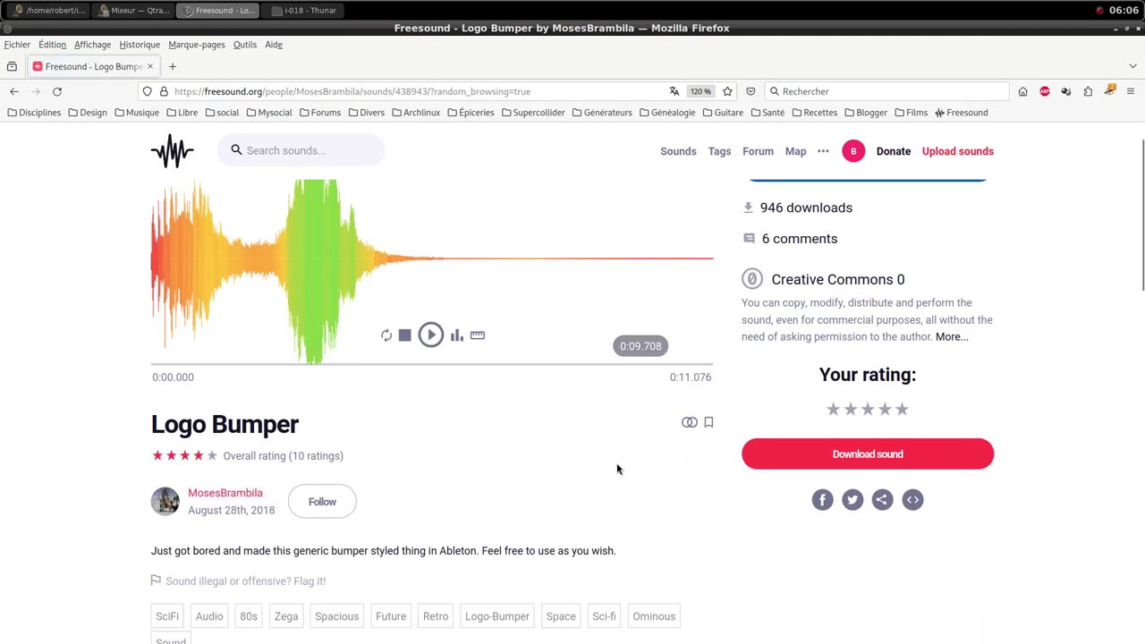
scroll(616, 467, "up", 3)
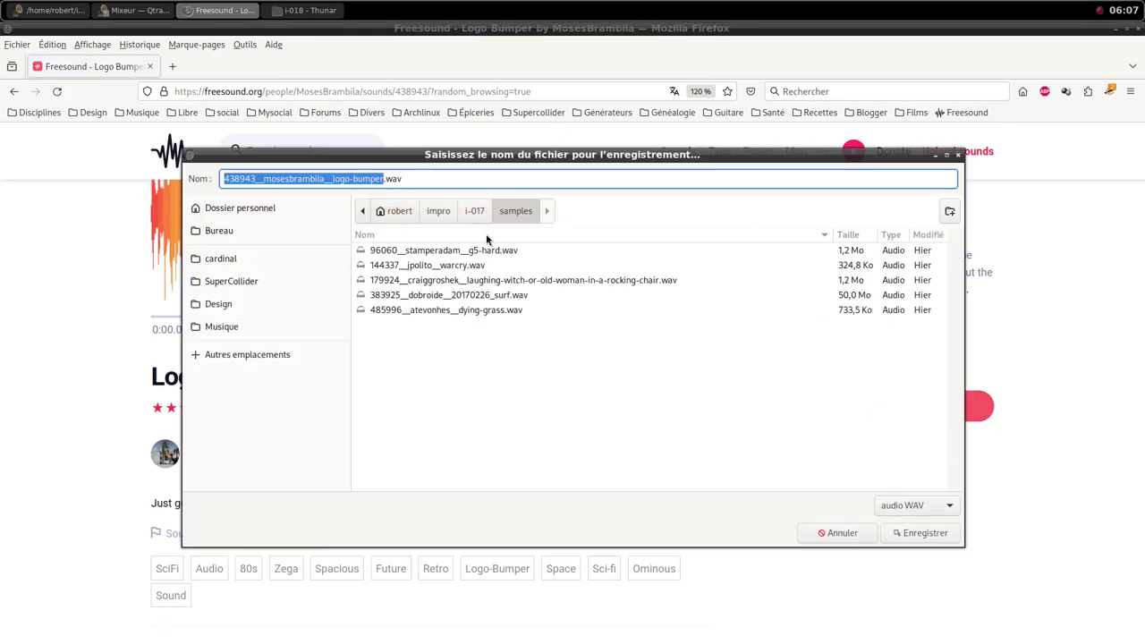
left_click(439, 213)
double_click(407, 438)
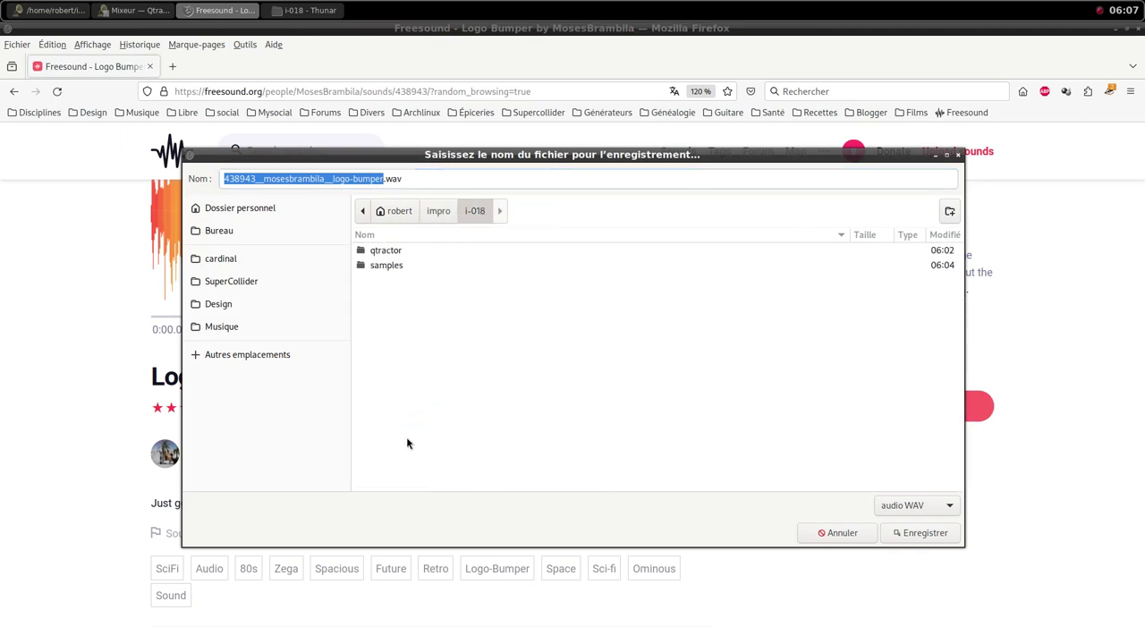
double_click(399, 267)
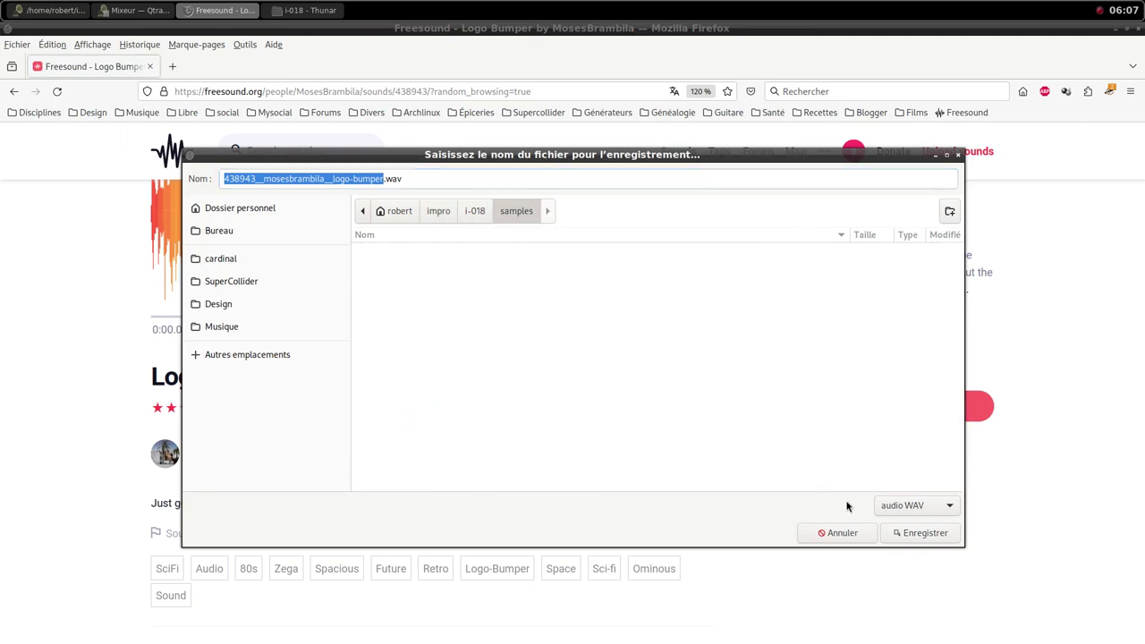
left_click(917, 533)
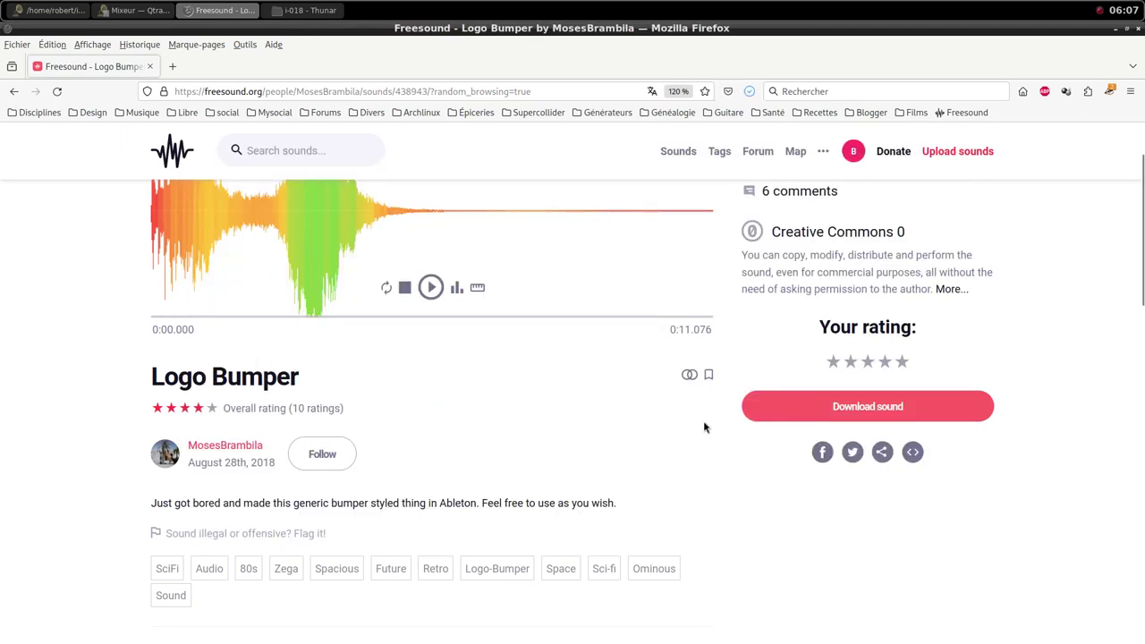
Step: Switch to the i_018 session in Qtractor and start a new track of type MIDI
middle_click(610, 3)
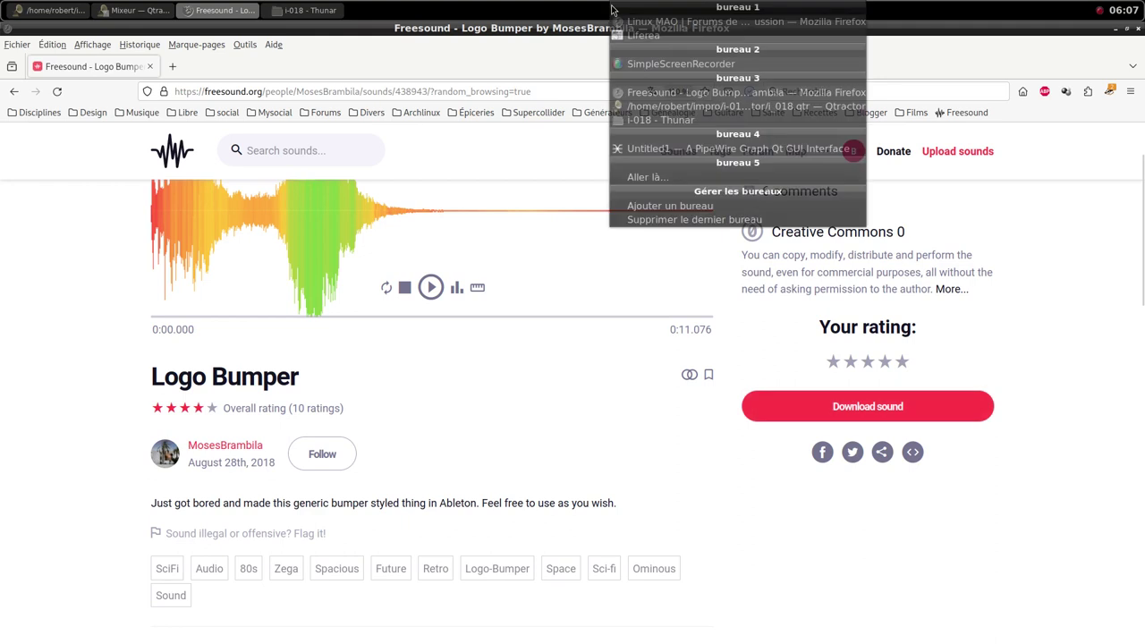
left_click(658, 106)
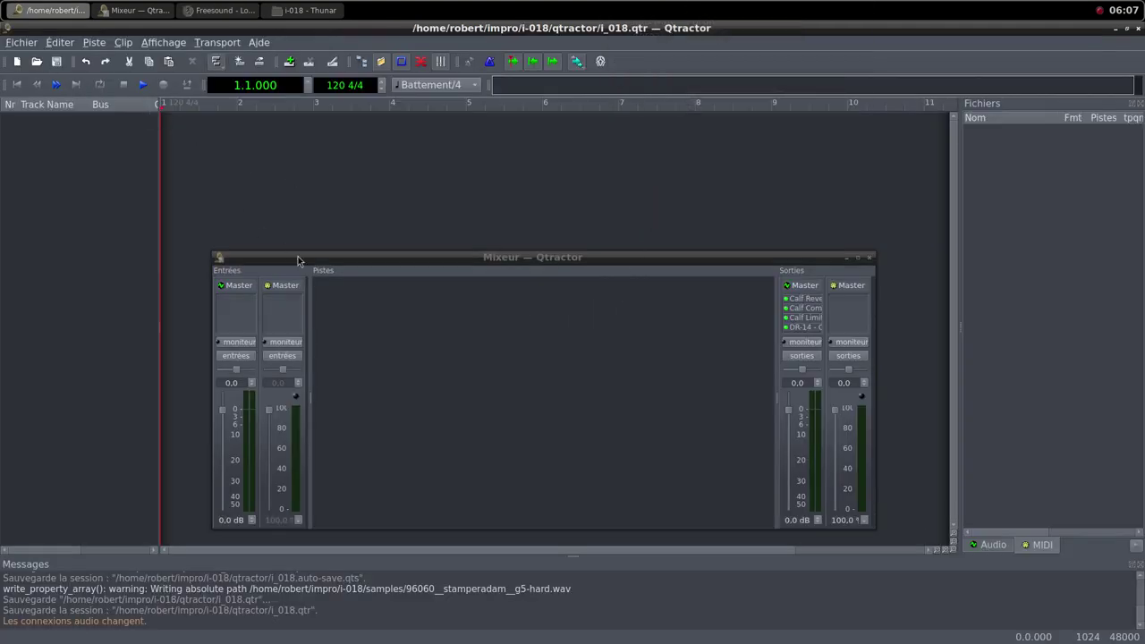
right_click(431, 357)
left_click(518, 362)
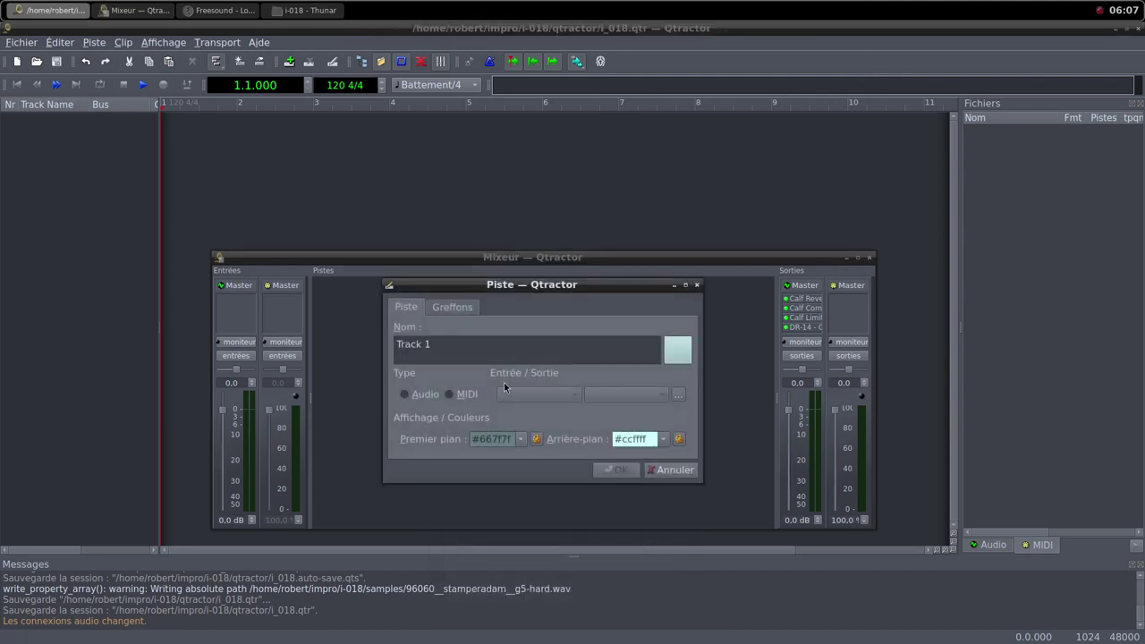
left_click(450, 394)
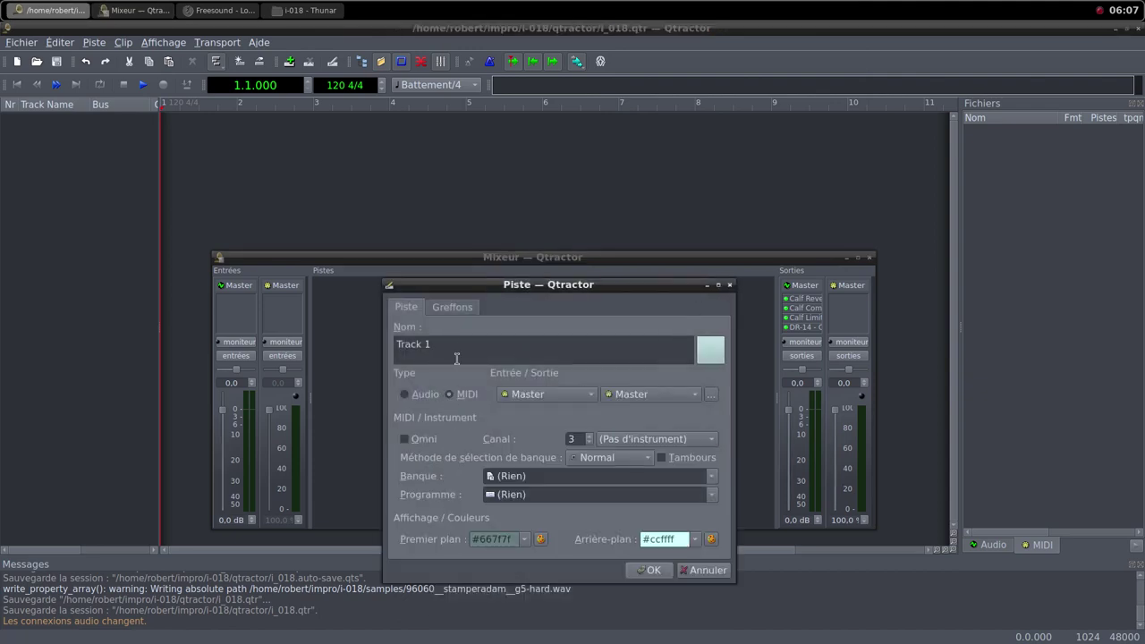
Step: Add the samplv1 LV2 plugin to the new MIDI track
left_click(453, 308)
left_click(693, 329)
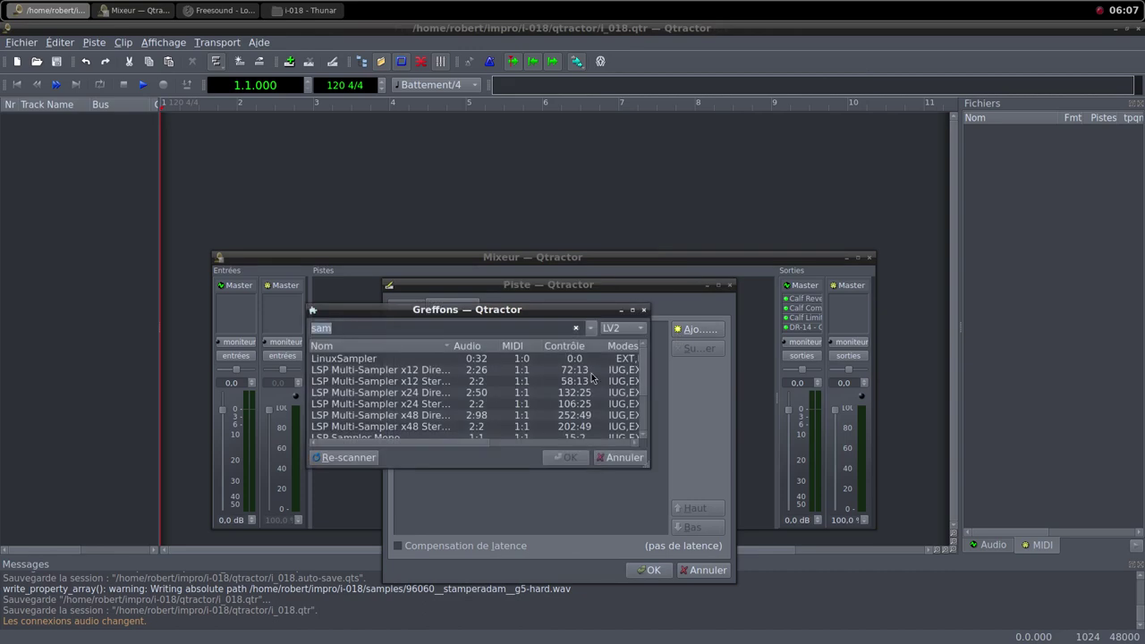
scroll(438, 419, "down", 2)
double_click(414, 427)
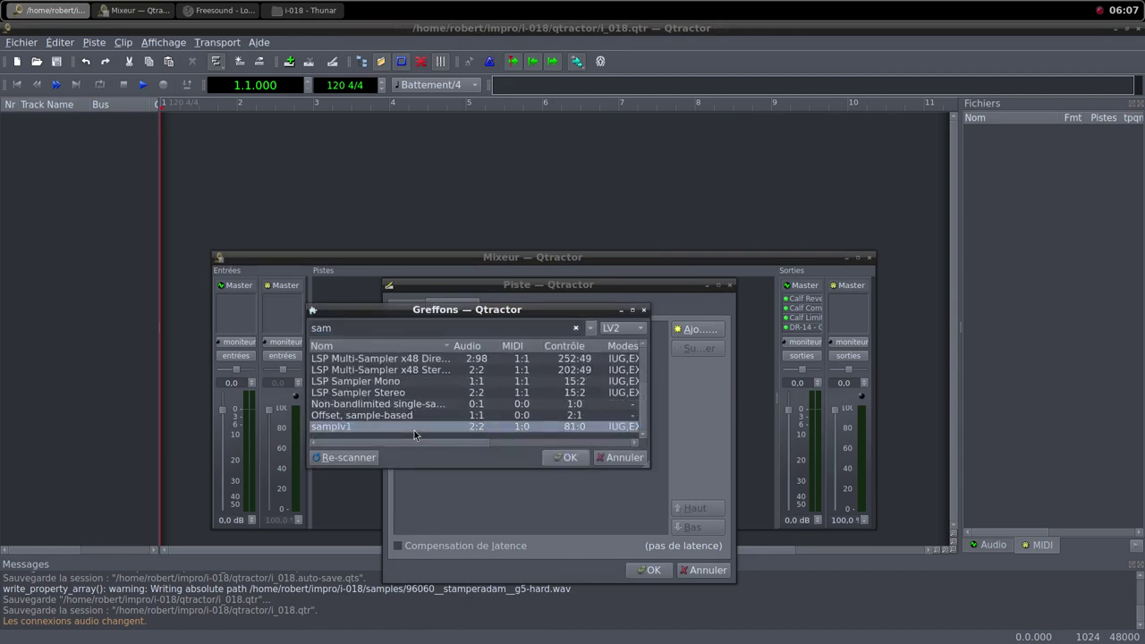
Step: Load the downloaded logo-bumper WAV file as the sample in samplv1
double_click(387, 249)
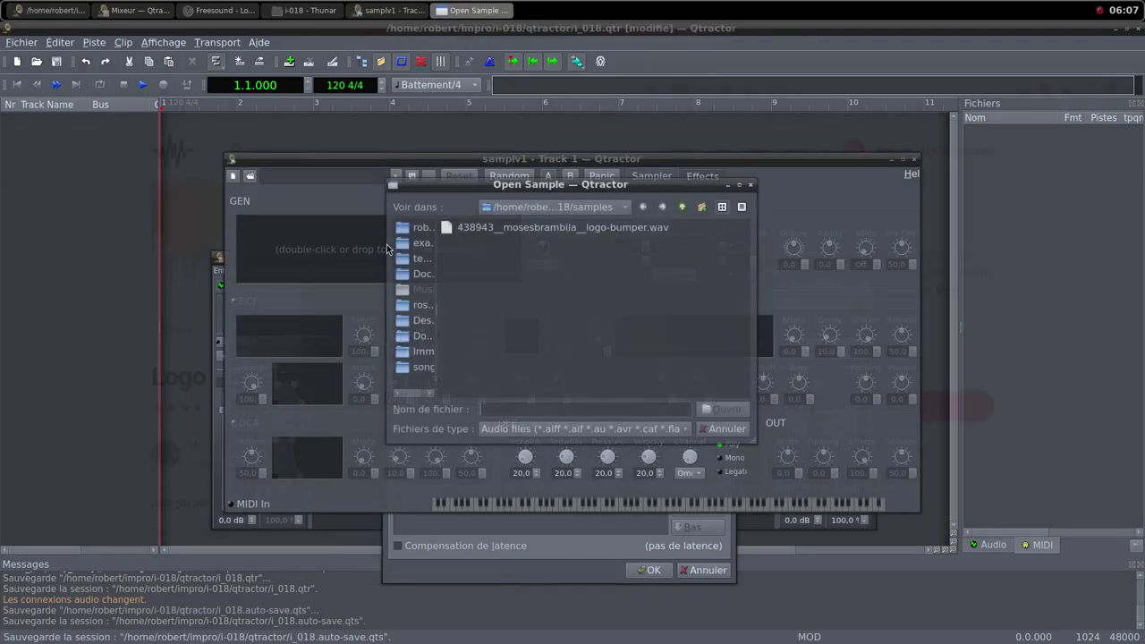
left_click(508, 231)
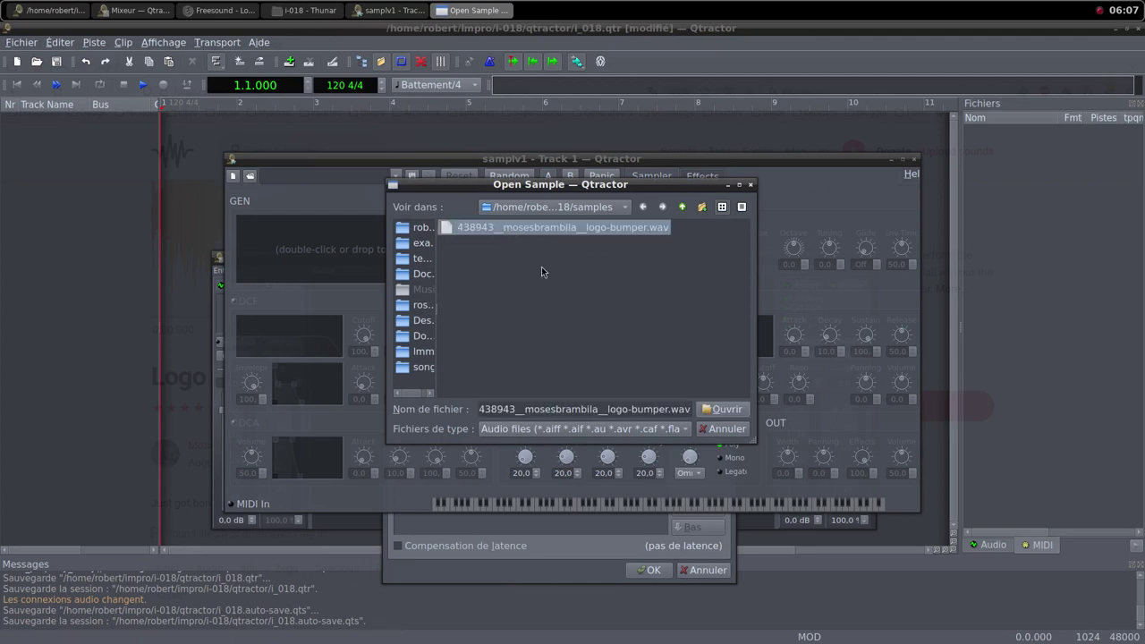
left_click(720, 409)
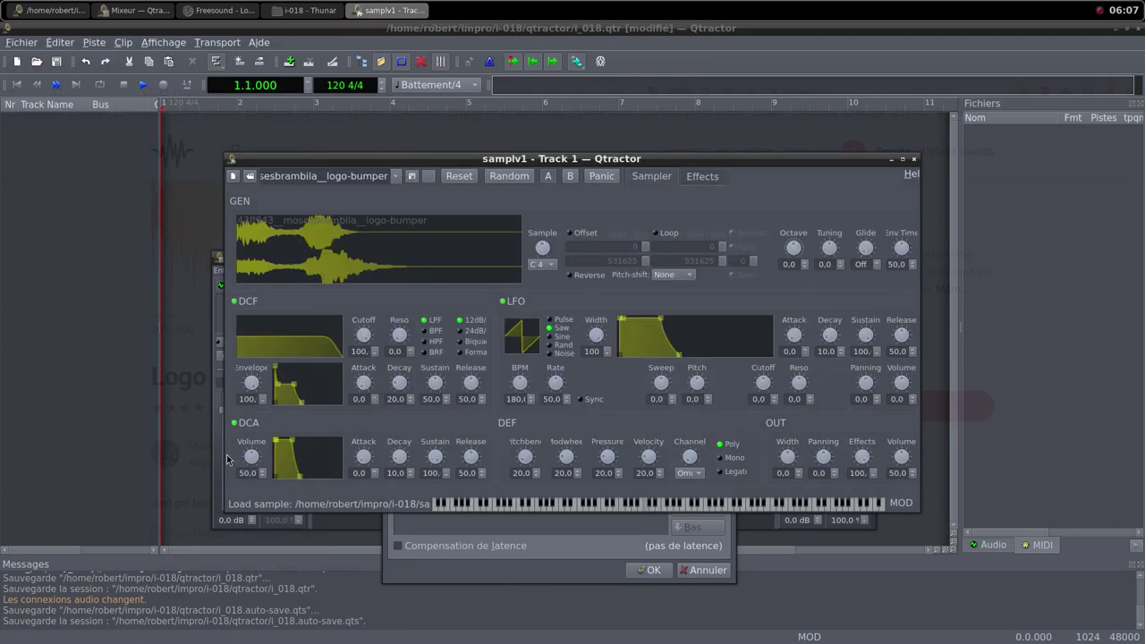
Step: Set samplv1's DCA volume to 100, adjust its OUT volume and close the plugin window
left_click_drag(255, 459, 261, 459)
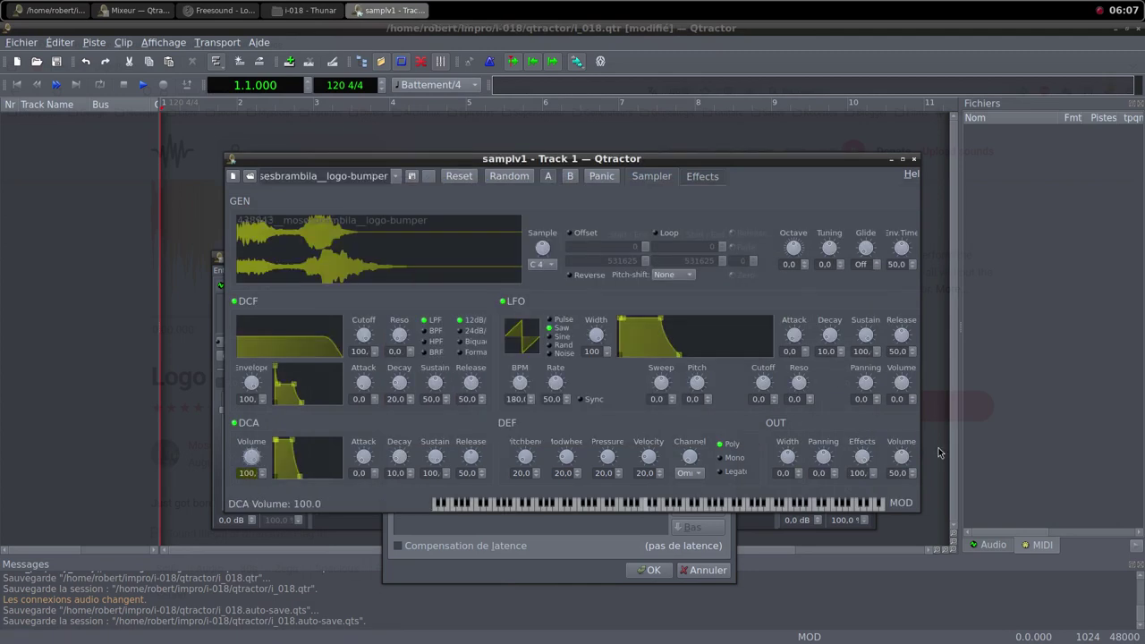
left_click_drag(907, 460, 909, 496)
left_click(913, 159)
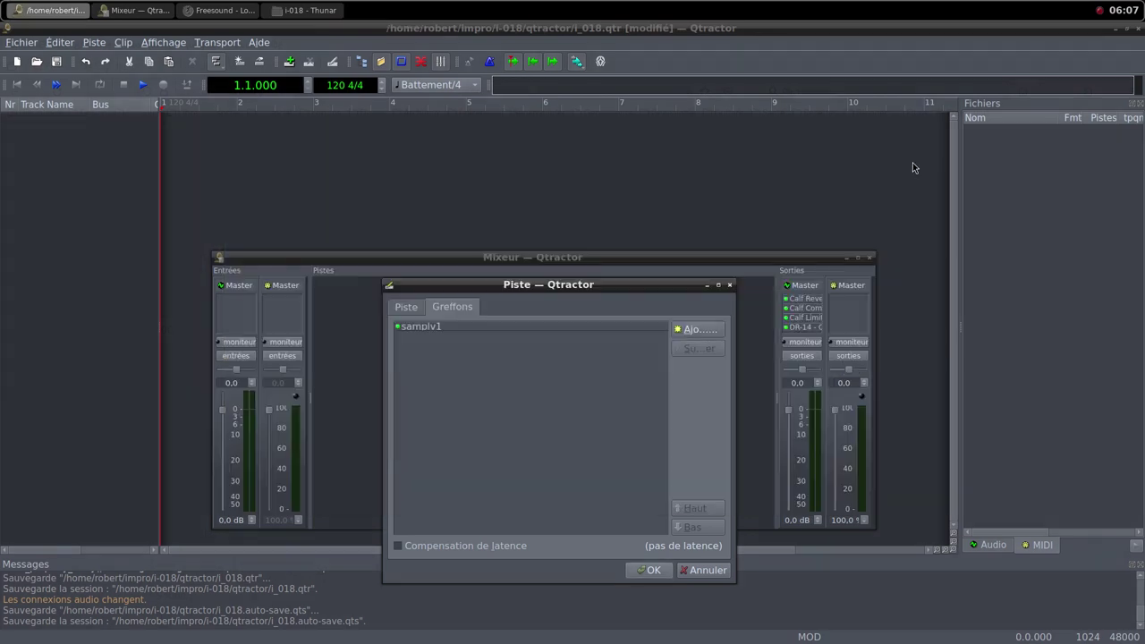
Step: Add the Simple amplifier plugin after samplv1 and confirm the creation of the track
left_click(684, 329)
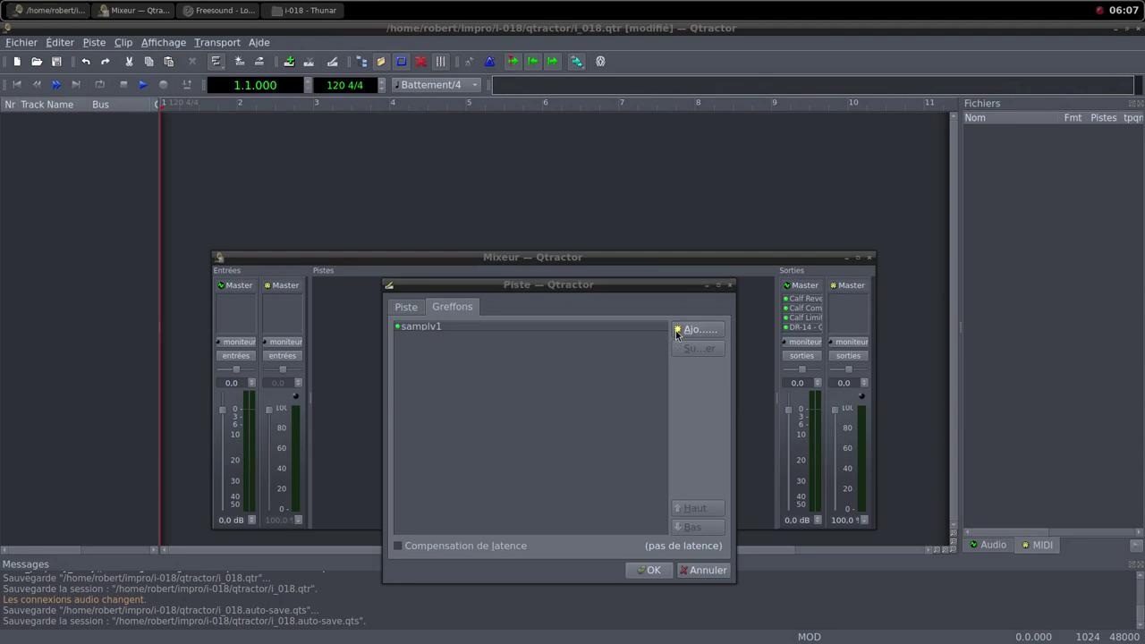
type("im")
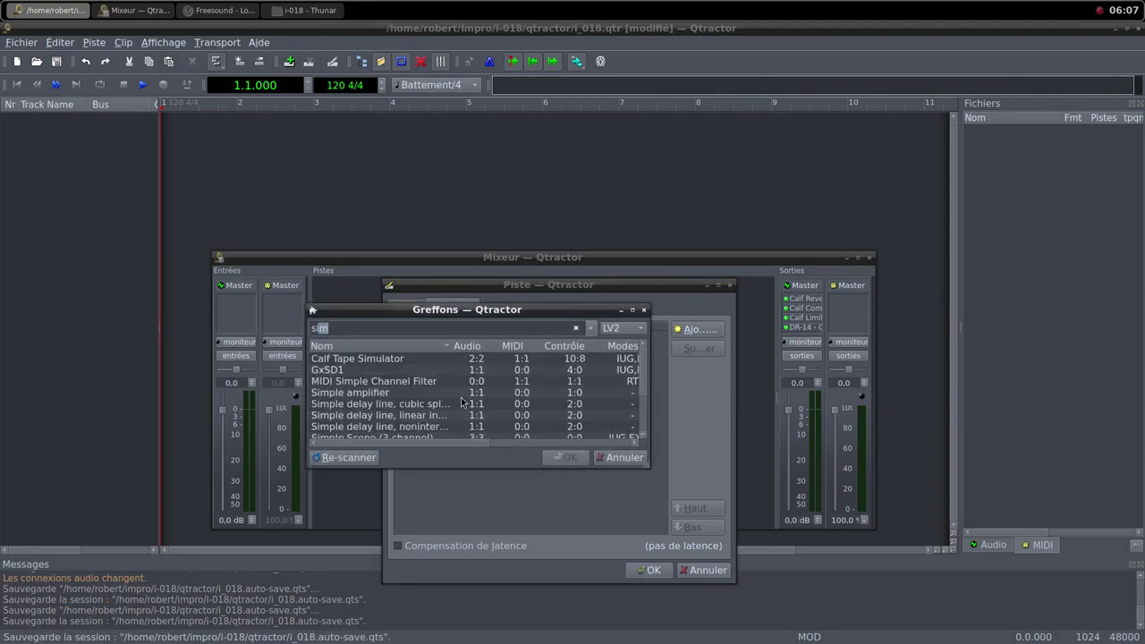
double_click(401, 391)
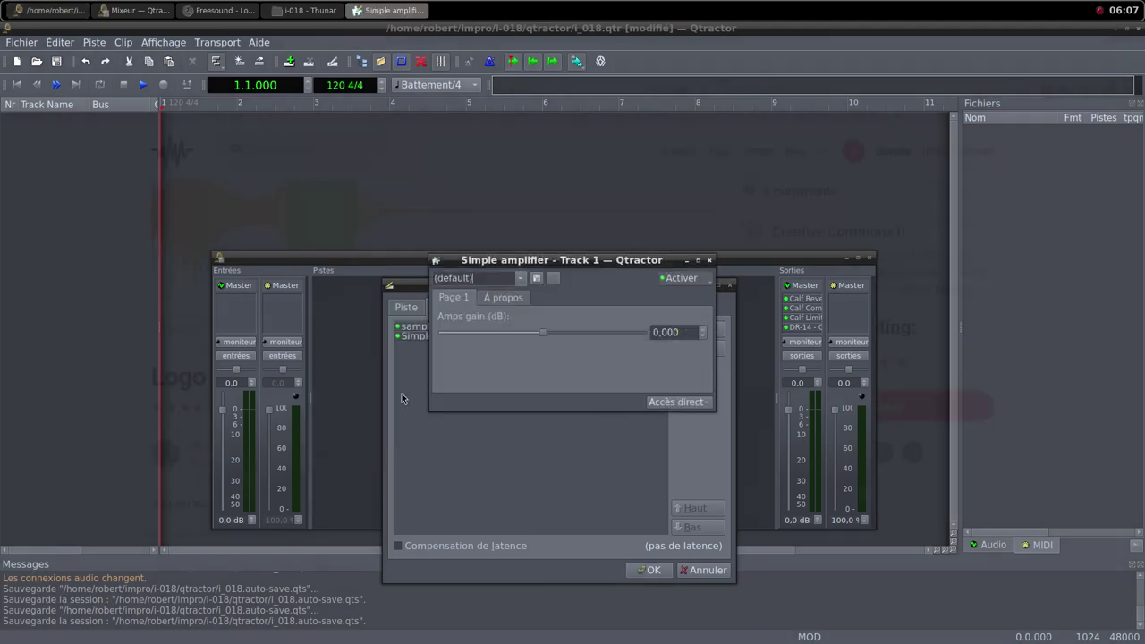
left_click(709, 260)
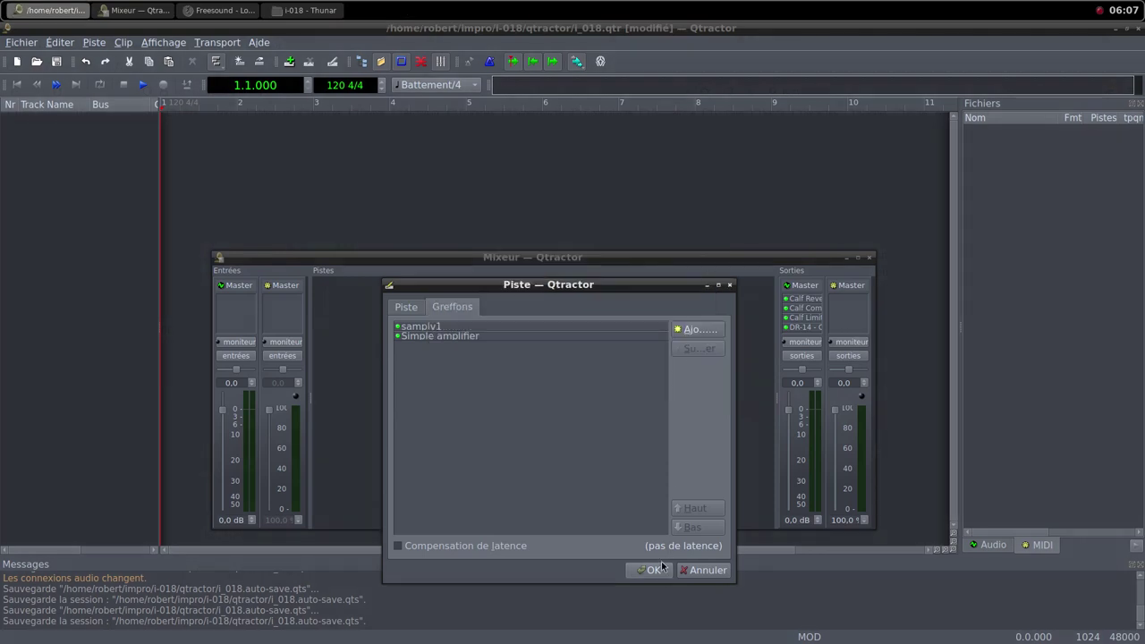
left_click(652, 571)
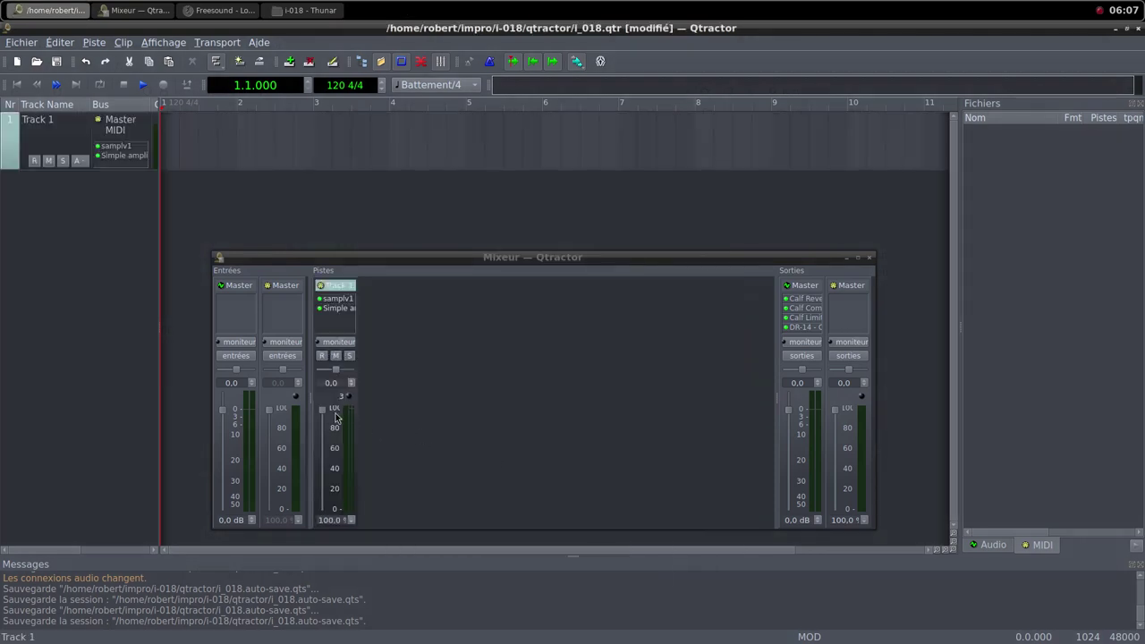
Step: Lower Track 1's mixer level to 0% and create a MIDI clip on it spanning bars 1 to 4
left_click_drag(326, 413, 337, 520)
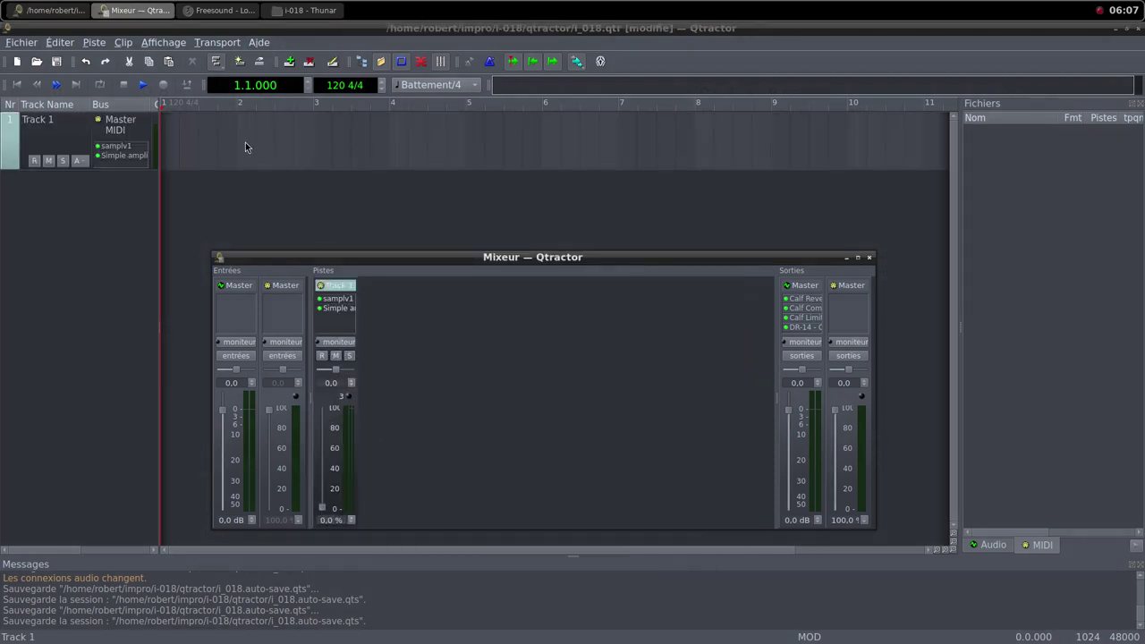
right_click(183, 144)
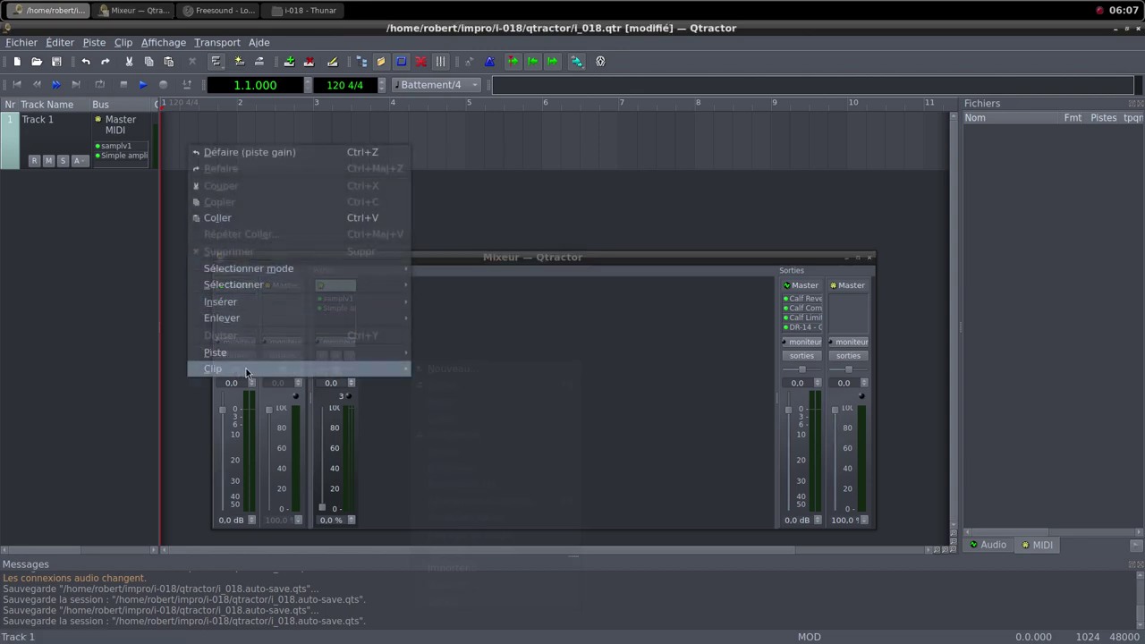
mouse_move(329, 369)
left_click(452, 368)
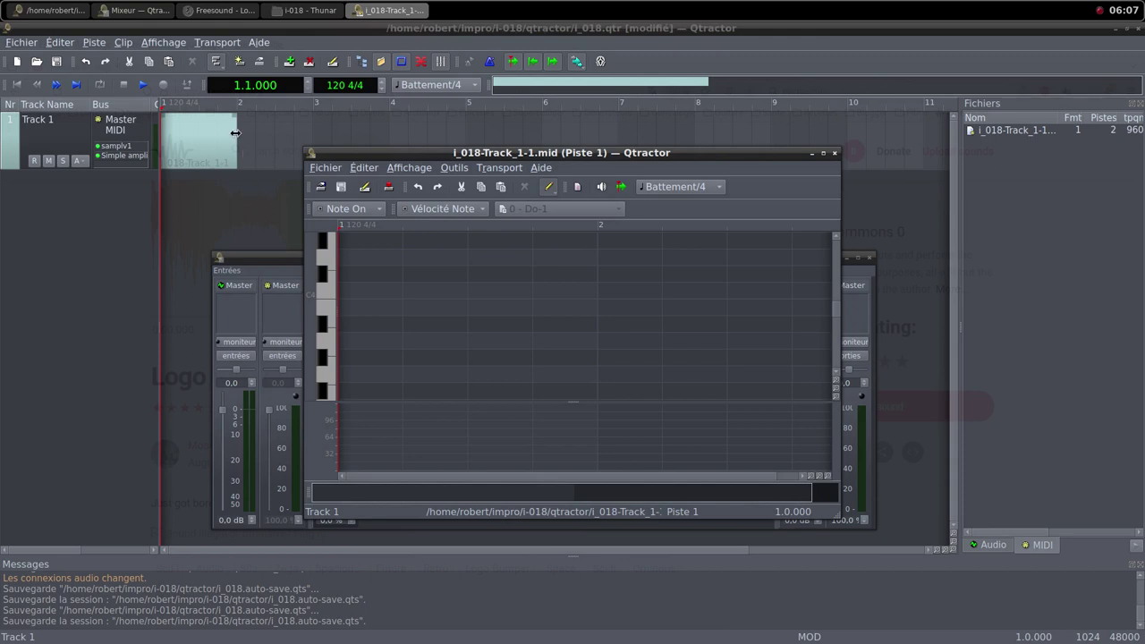
left_click_drag(235, 132, 465, 163)
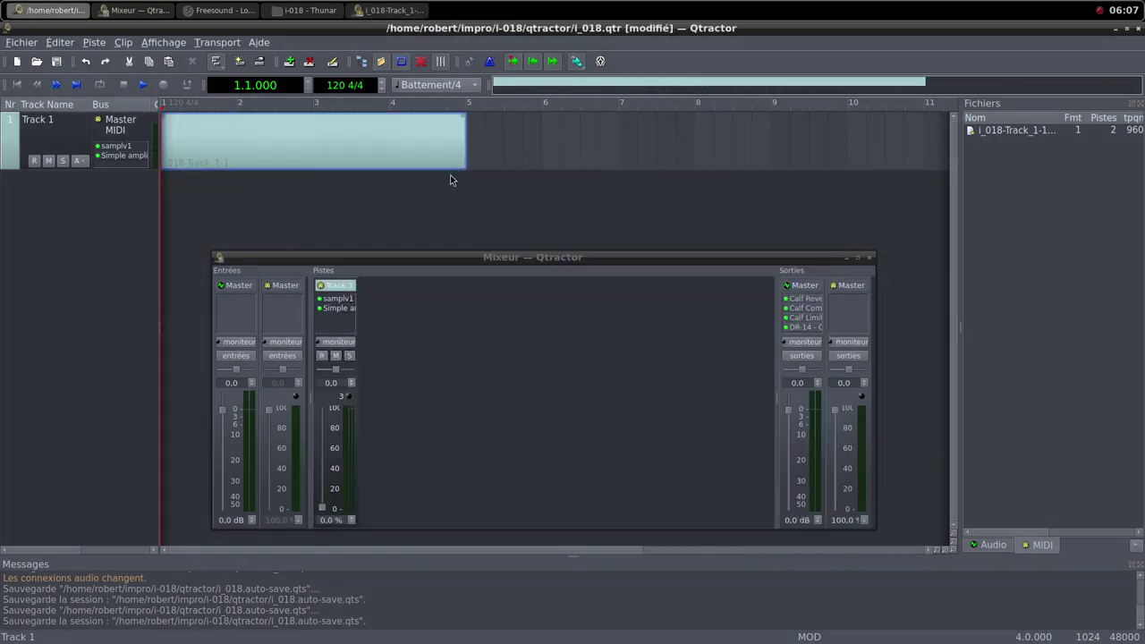
Step: Draw one sustained C4 note across all four bars of the Track 1 clip and close the MIDI editor
double_click(433, 157)
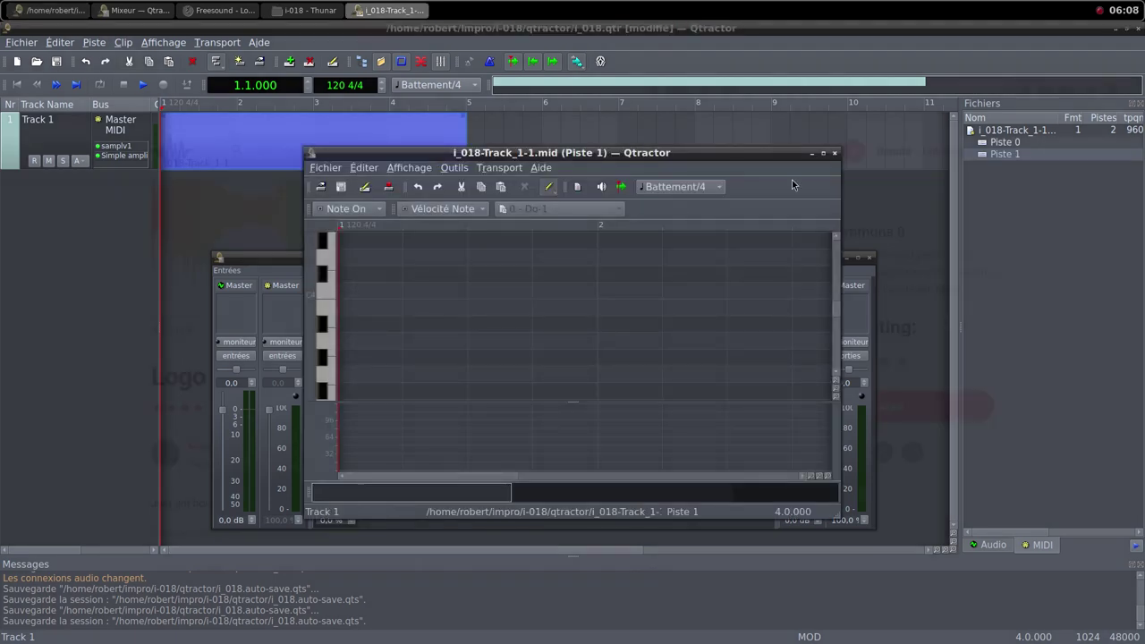
left_click(823, 154)
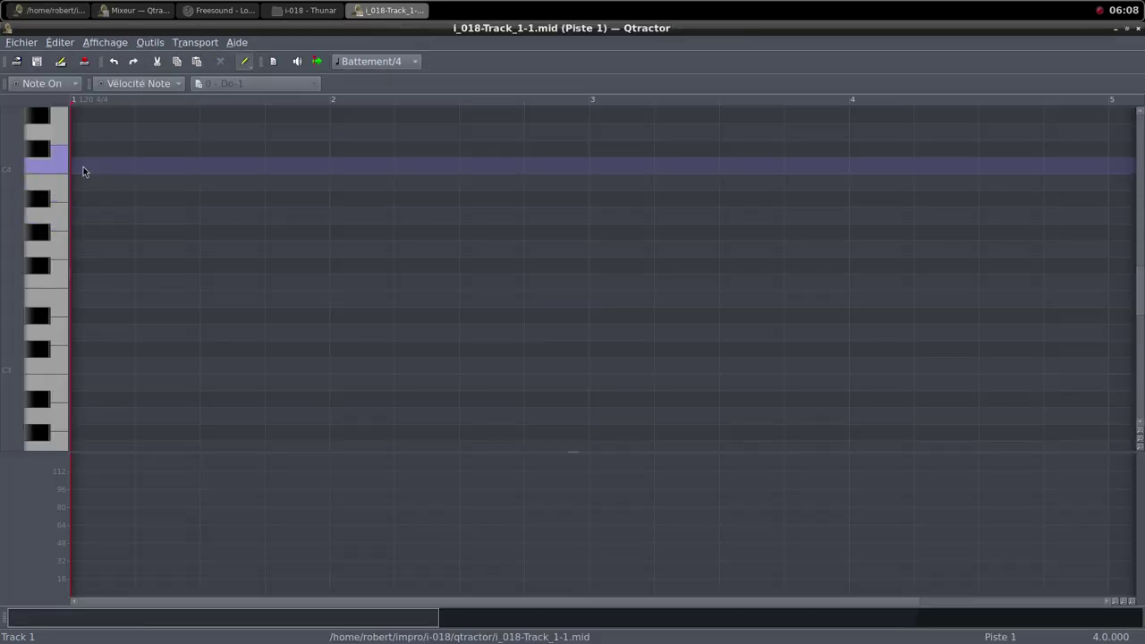
mouse_move(83, 167)
left_mouse_down()
mouse_move(463, 152)
mouse_move(1123, 155)
mouse_move(1110, 152)
left_mouse_up()
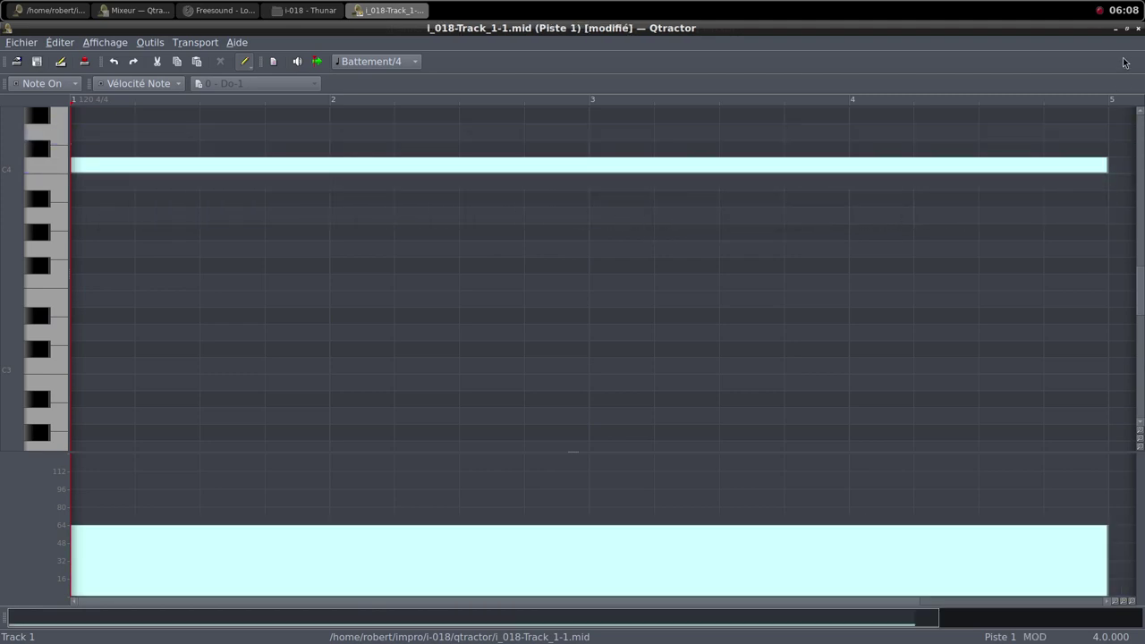
left_click(1136, 32)
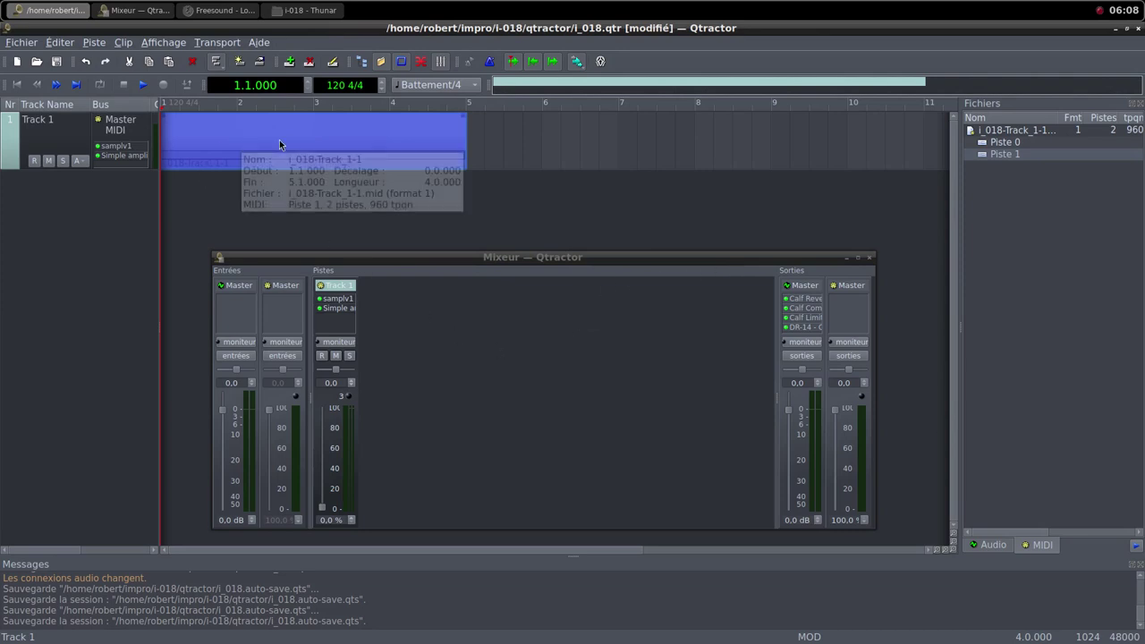
Step: Set the loop range to the Track 1 clip and start playback
right_click(337, 133)
mouse_move(425, 354)
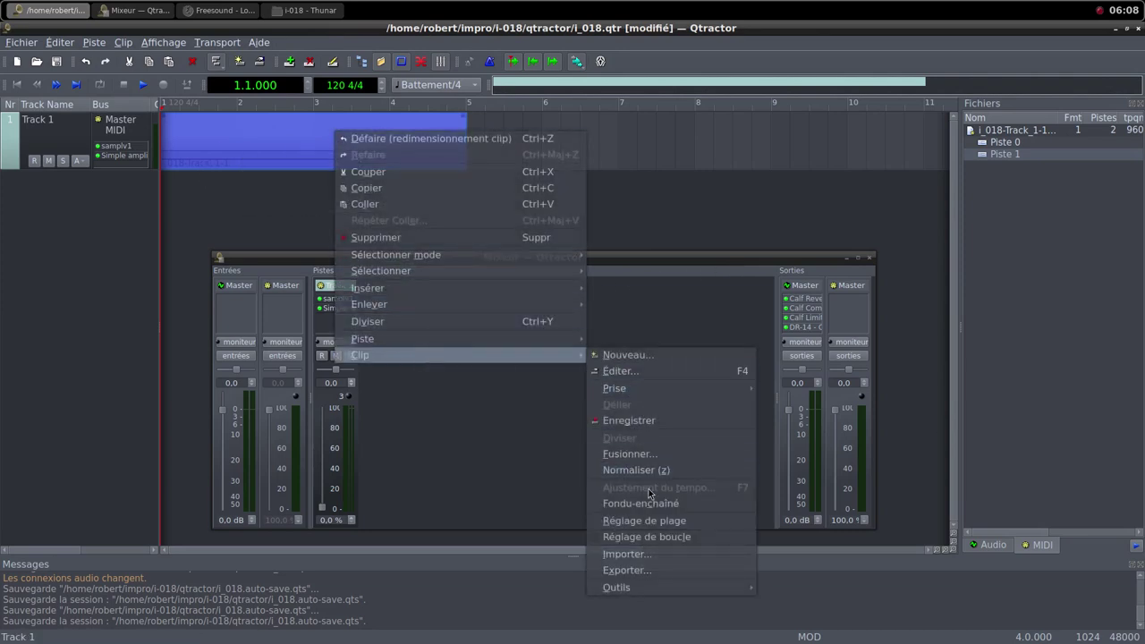
left_click(652, 534)
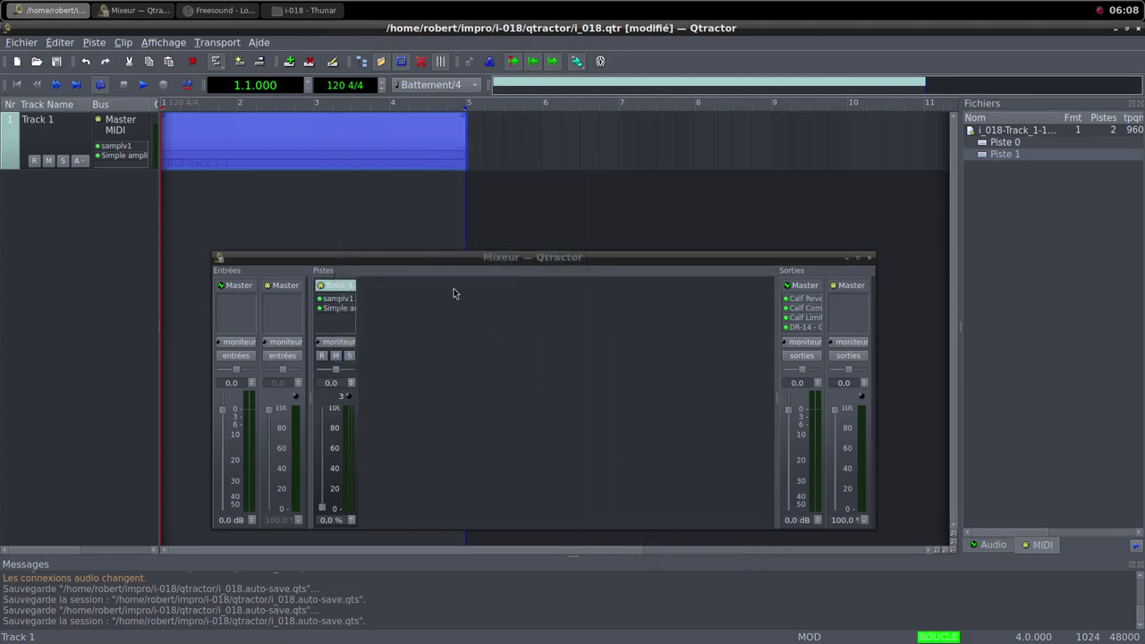
left_click(144, 88)
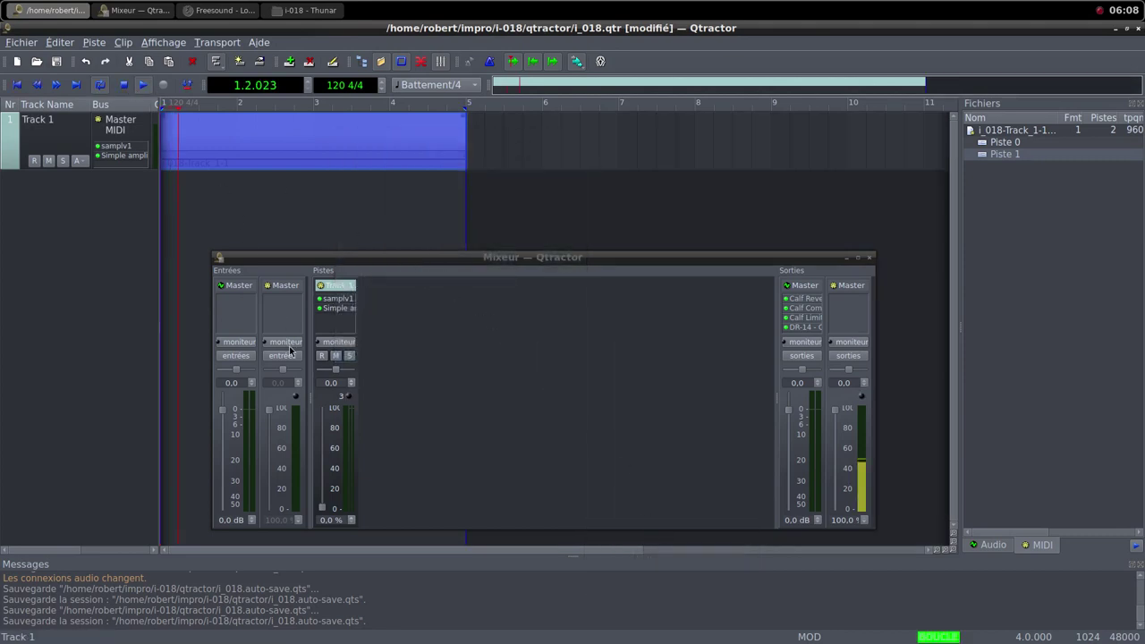
Step: Raise Track 1's mixer level to 100% and set the Simple amplifier gain to about 4.8 dB
left_click_drag(321, 507, 324, 413)
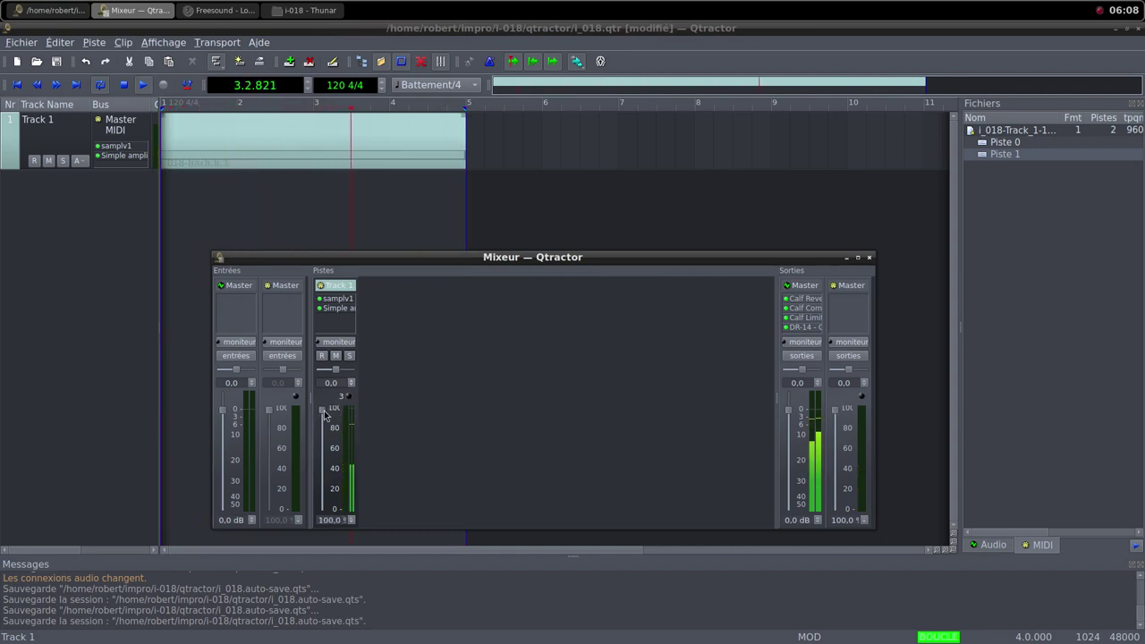
double_click(352, 308)
left_click_drag(542, 332, 552, 332)
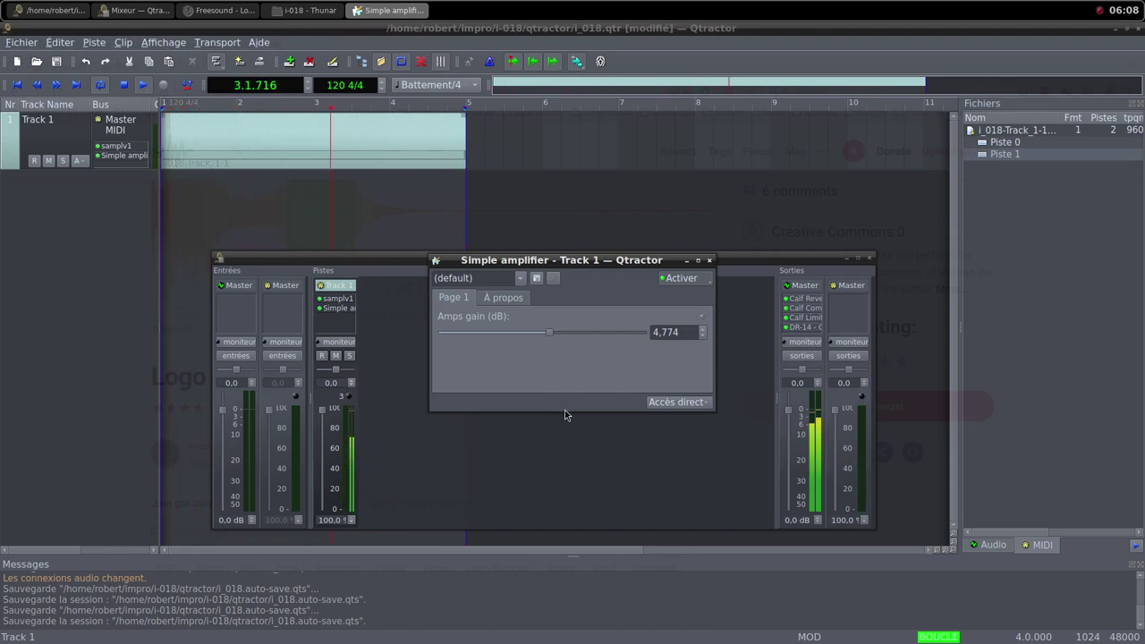
left_click(709, 259)
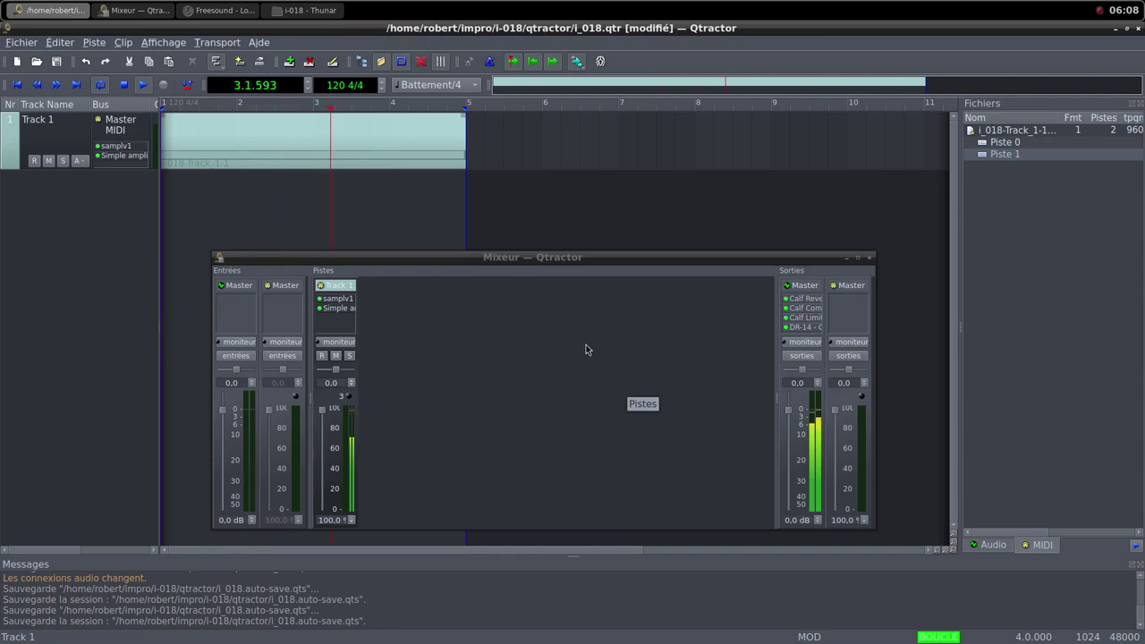
Step: Switch to Firefox, get another random sound on Freesound and save the 7.wav sound into the samples folder
left_click(219, 9)
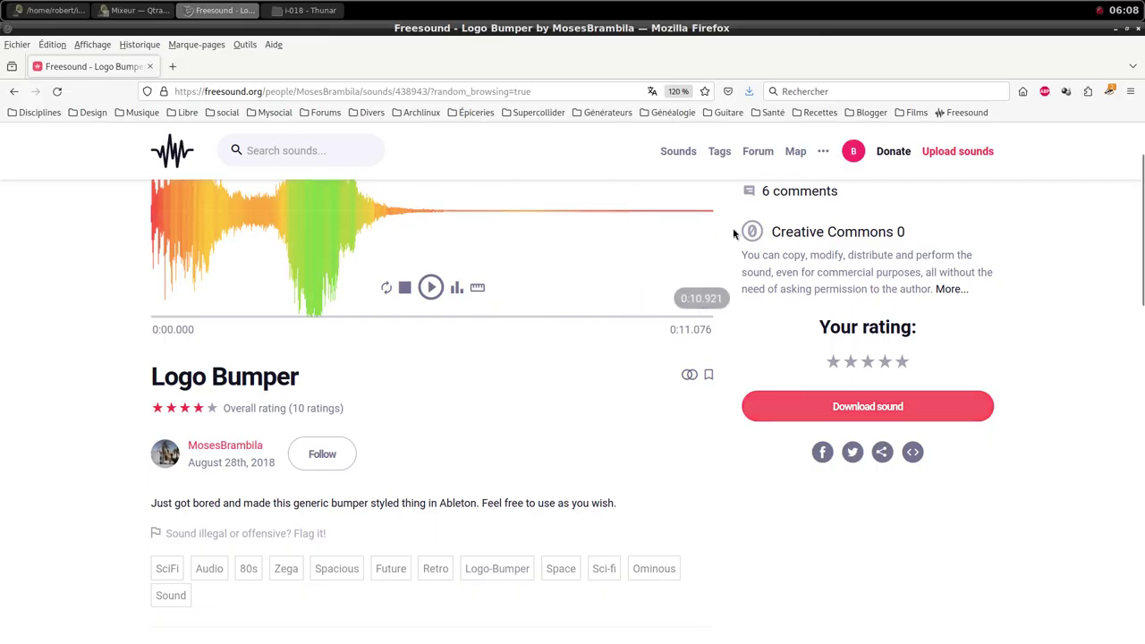
scroll(747, 286, "up", 1)
left_click(887, 215)
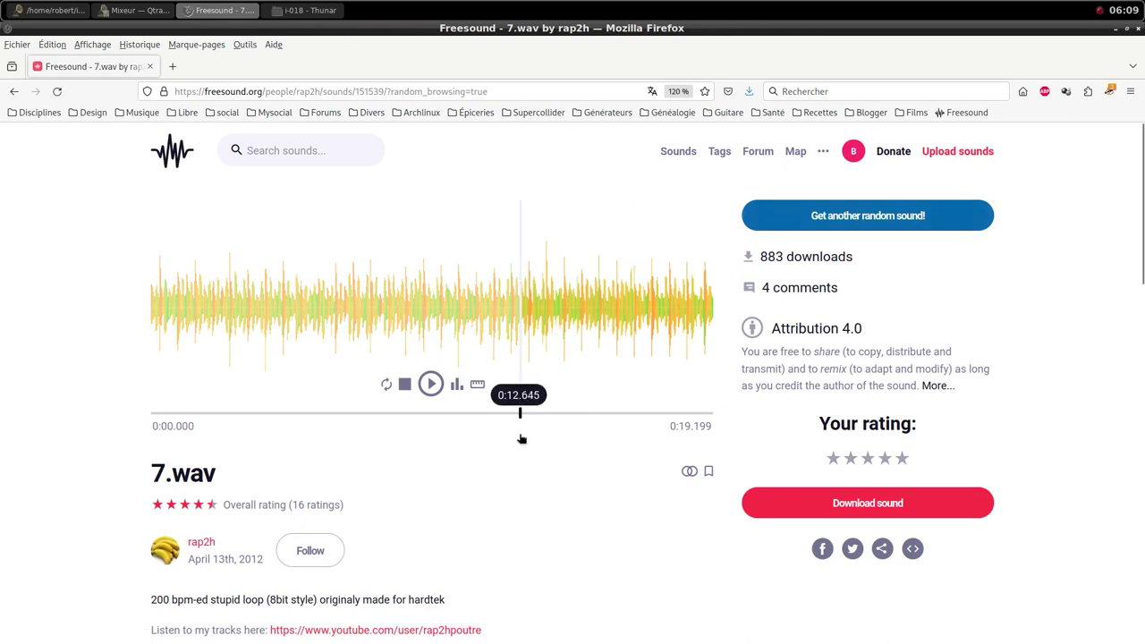
scroll(518, 464, "down", 4)
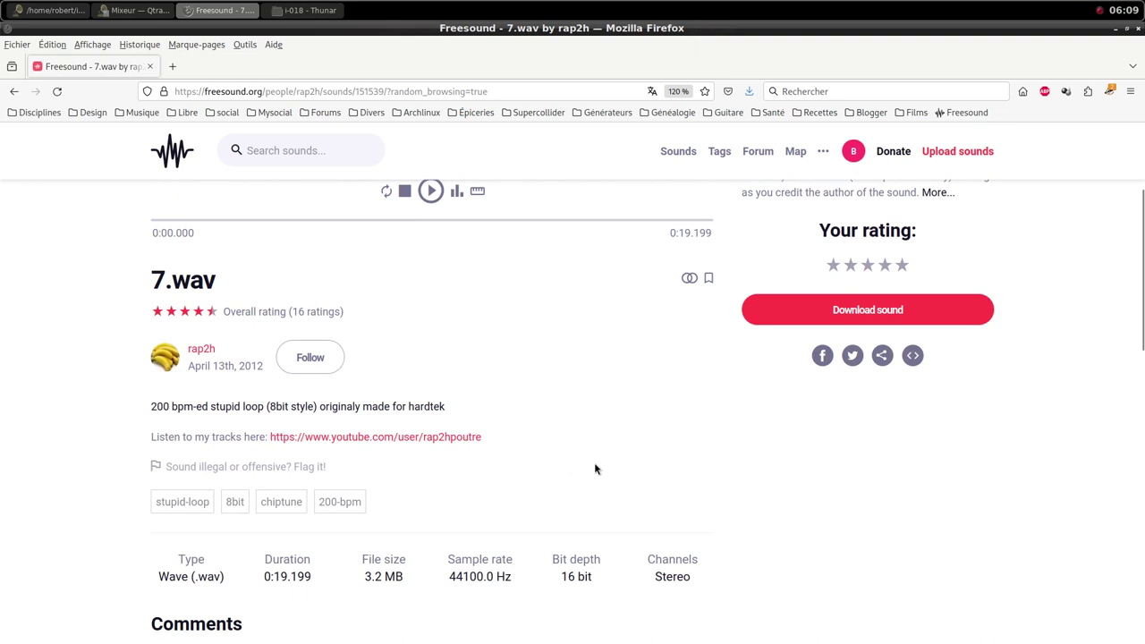
scroll(888, 423, "up", 3)
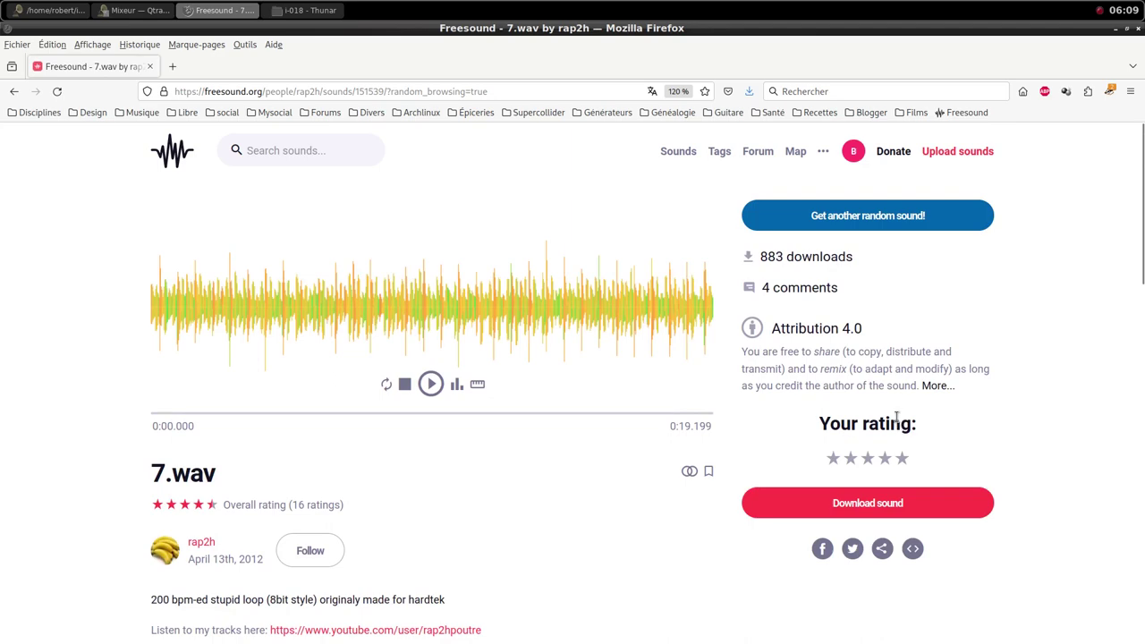
left_click(888, 504)
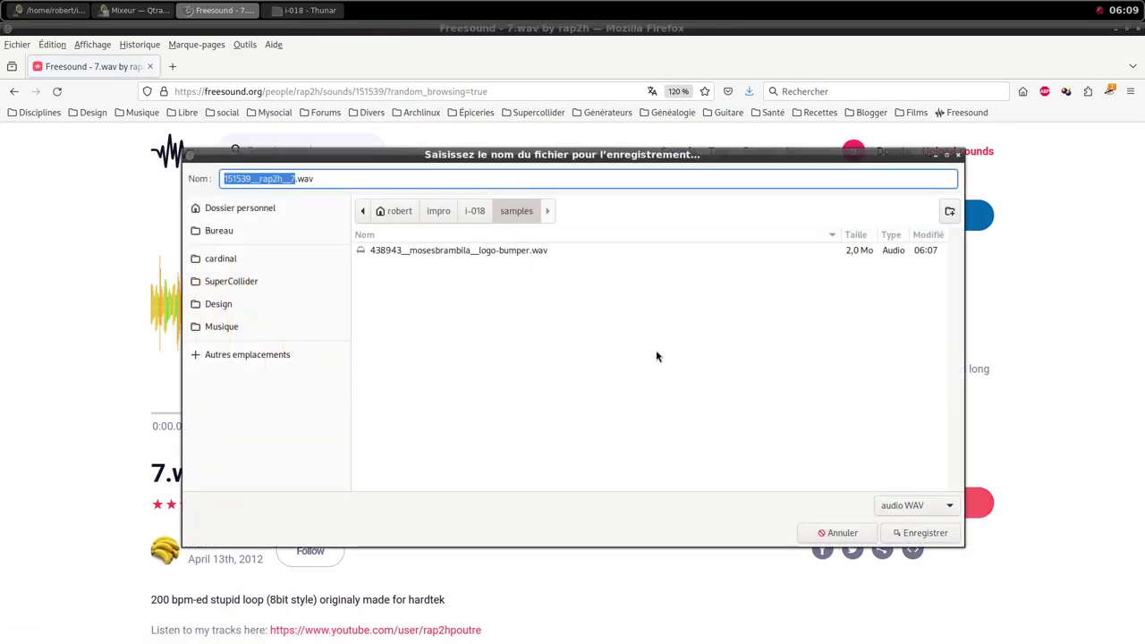
left_click(921, 532)
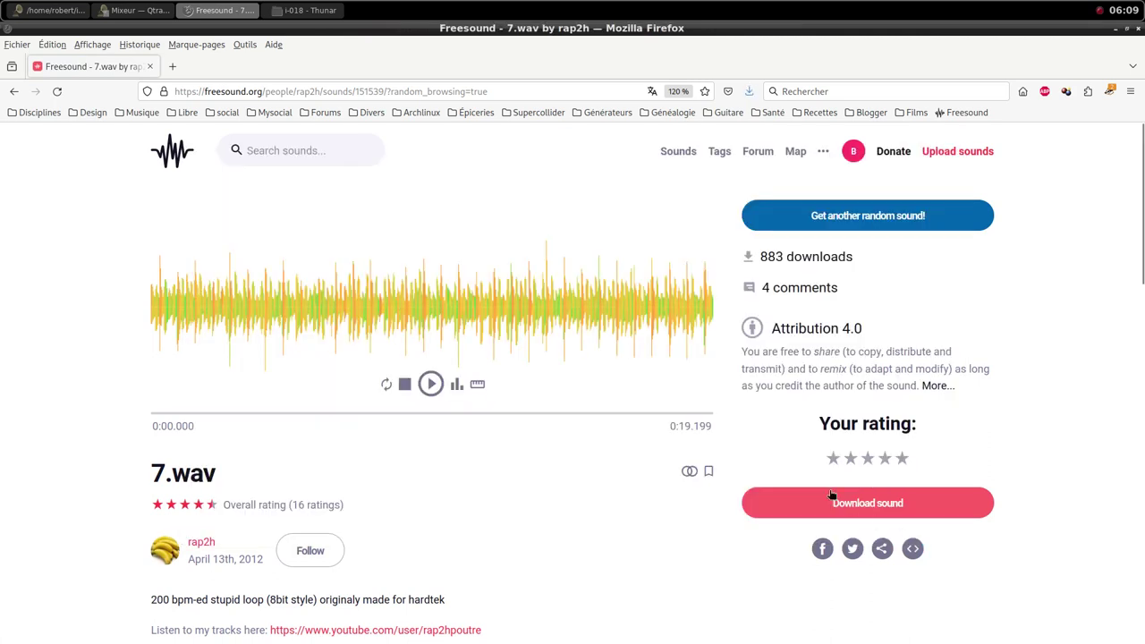
Step: Switch to Qtractor and start adding a new track named Track 2 with the MIDI type
middle_click(452, 32)
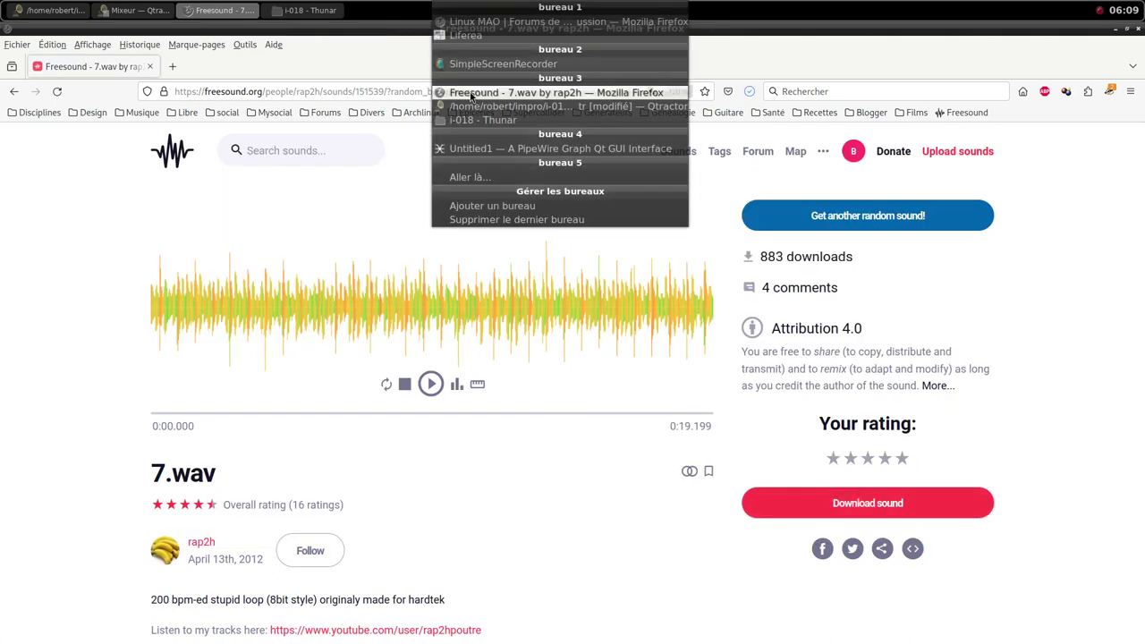
left_click(472, 95)
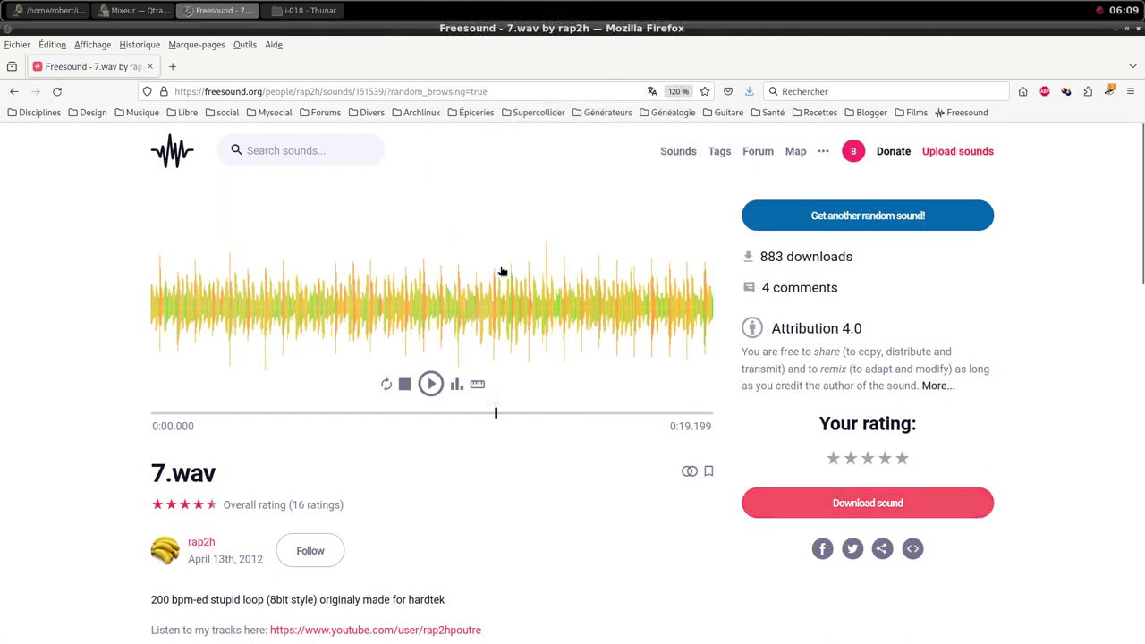
left_click(54, 10)
right_click(439, 355)
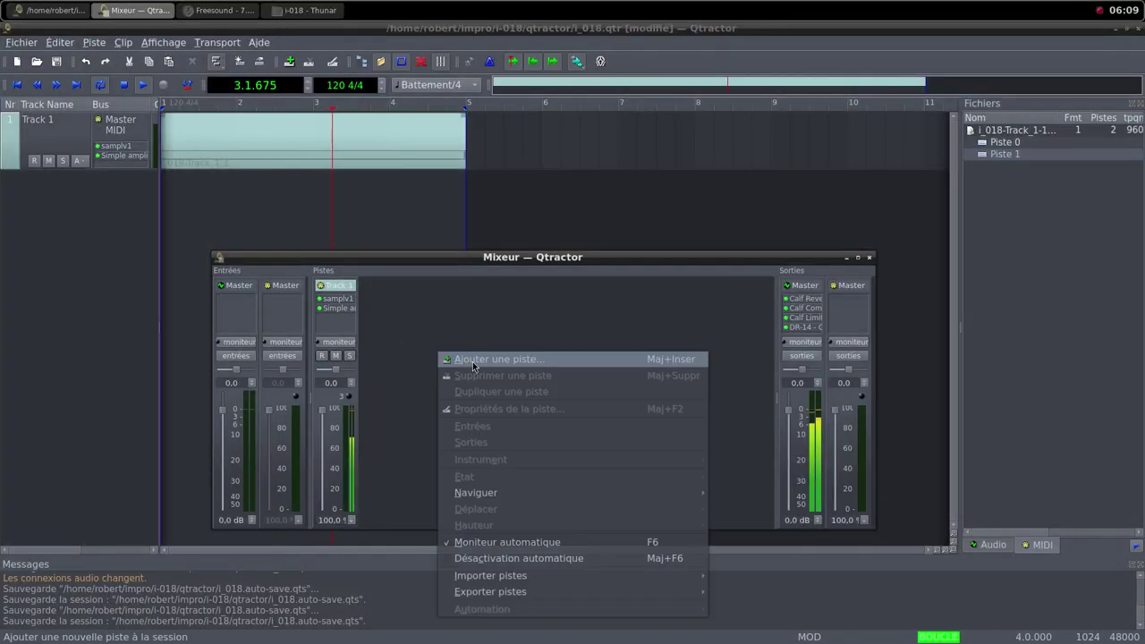
left_click(518, 360)
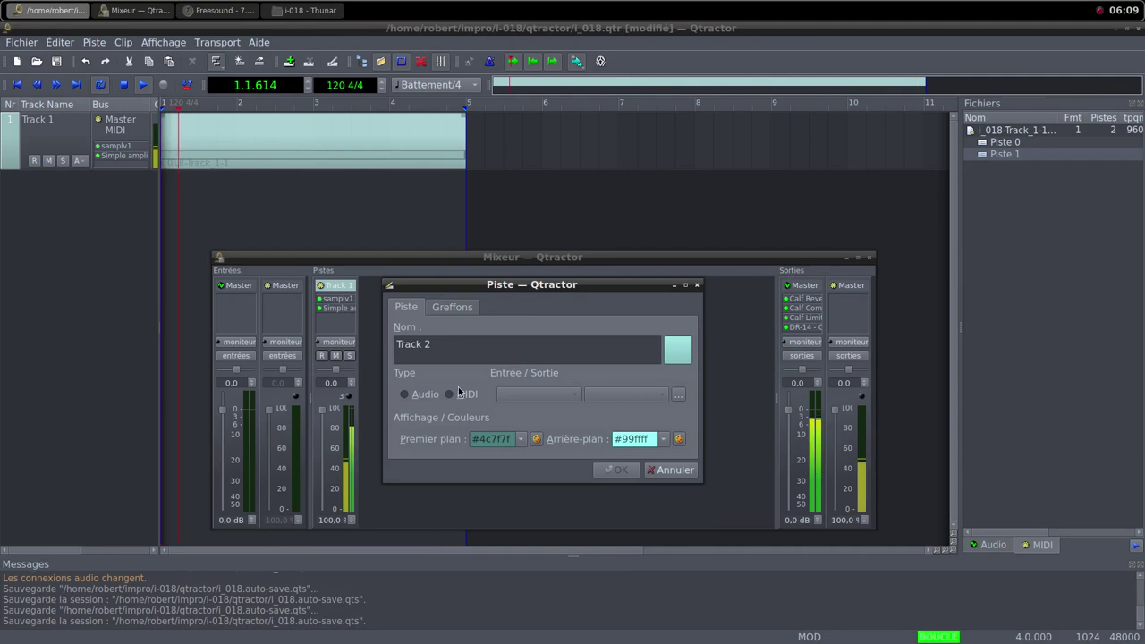
left_click(449, 395)
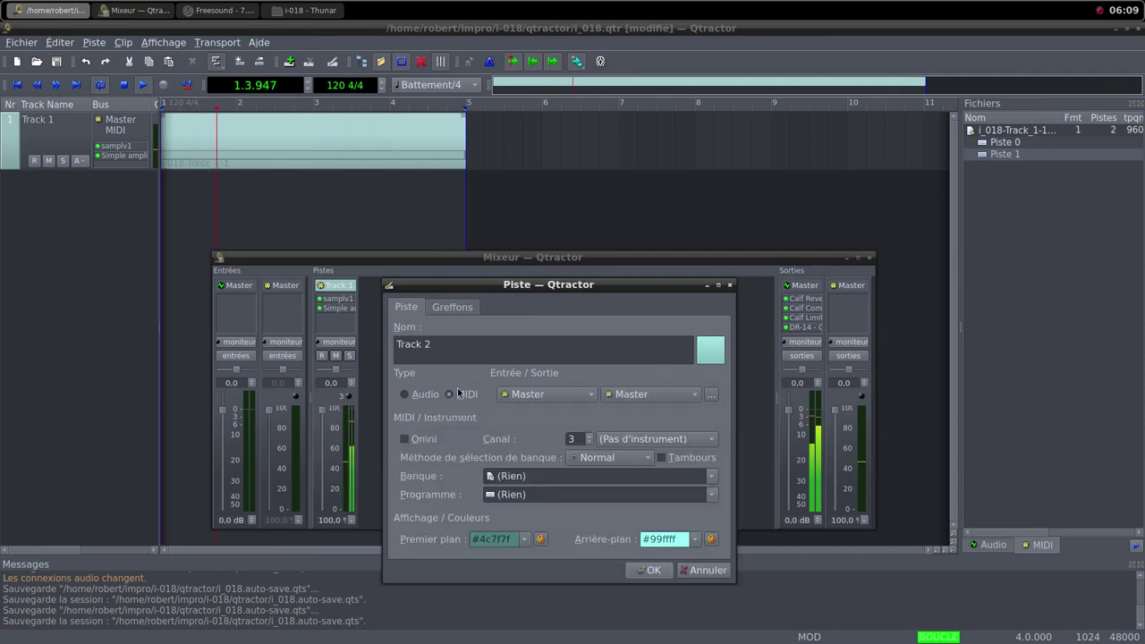
Step: Add the samplv1 LV2 plugin to Track 2, filtering the plugin list for "sam"
left_click(451, 307)
left_click(698, 329)
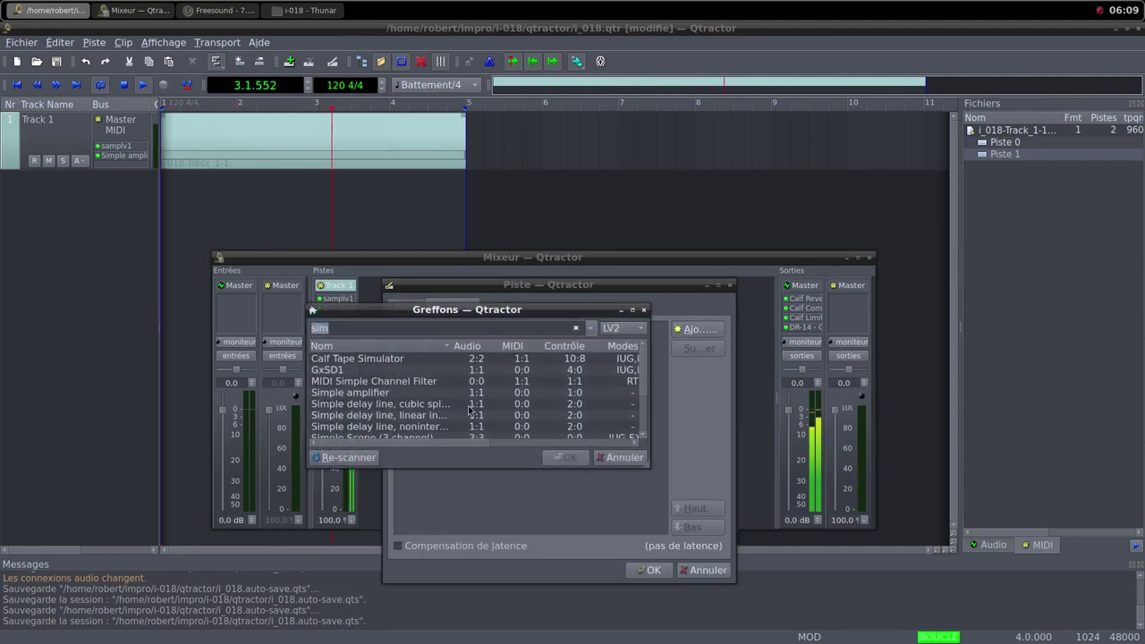
scroll(393, 433, "down", 1)
scroll(393, 433, "down", 1)
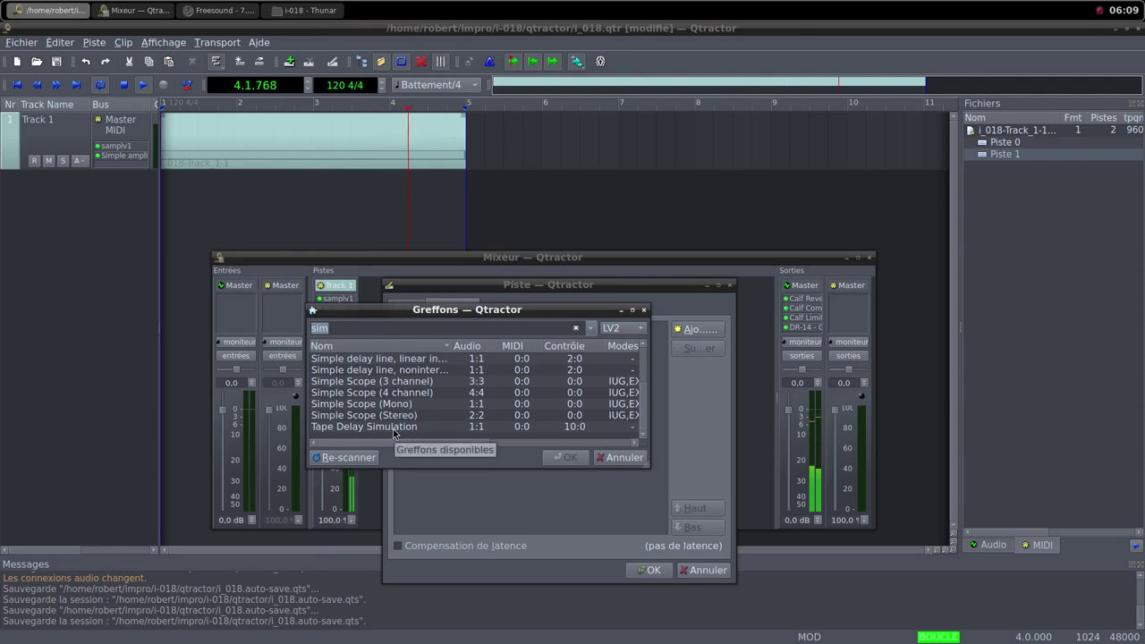
scroll(394, 434, "up", 2)
type("sa")
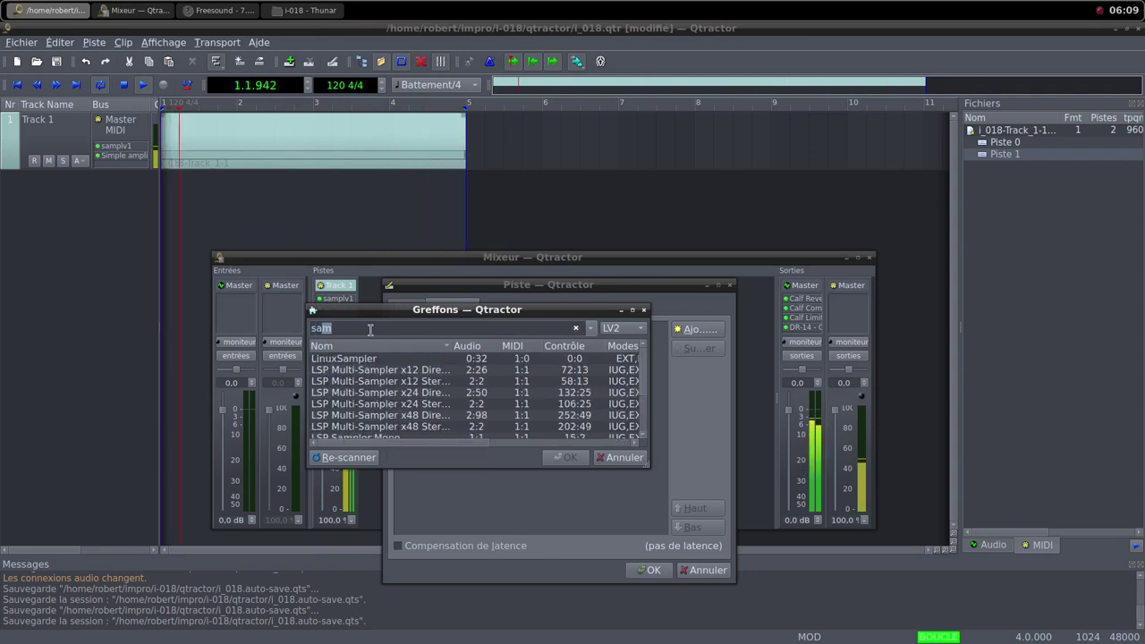
scroll(376, 393, "down", 2)
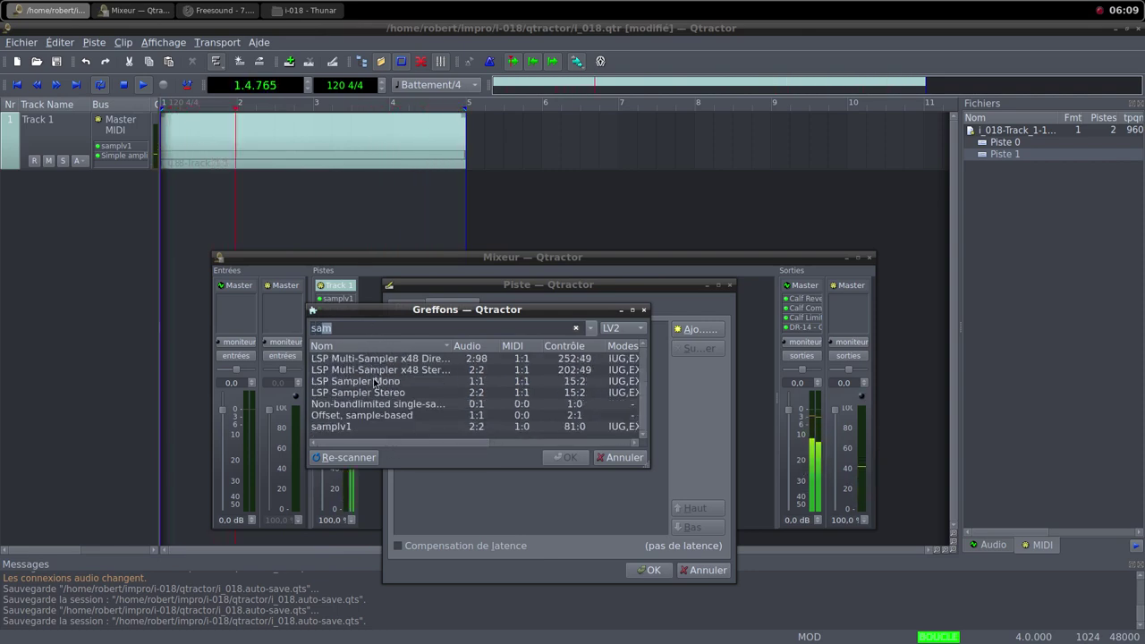
left_click(378, 429)
double_click(378, 429)
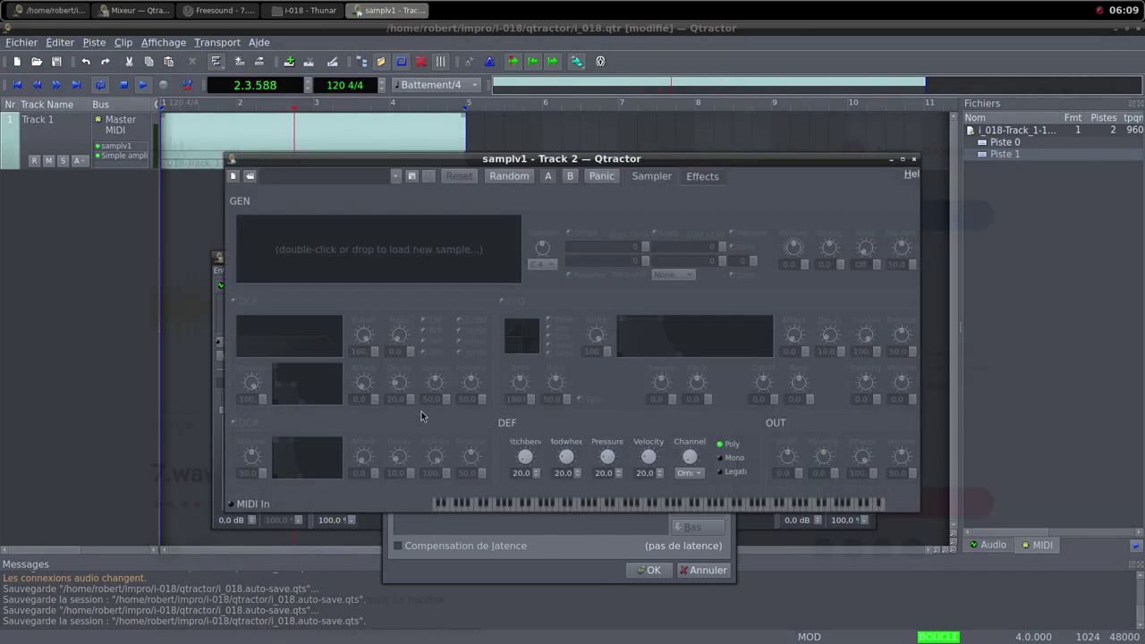
Step: Load the downloaded 7.wav sample into samplv1 on Track 2 and set its DCA and OUT volumes to 100
double_click(408, 254)
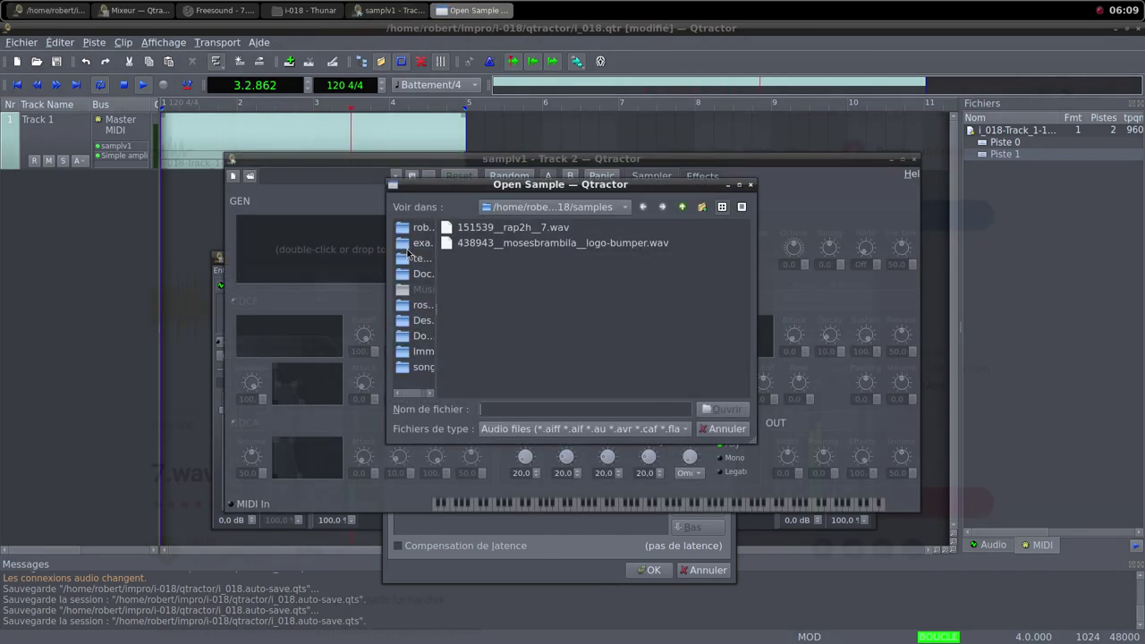
left_click(539, 229)
left_click(726, 412)
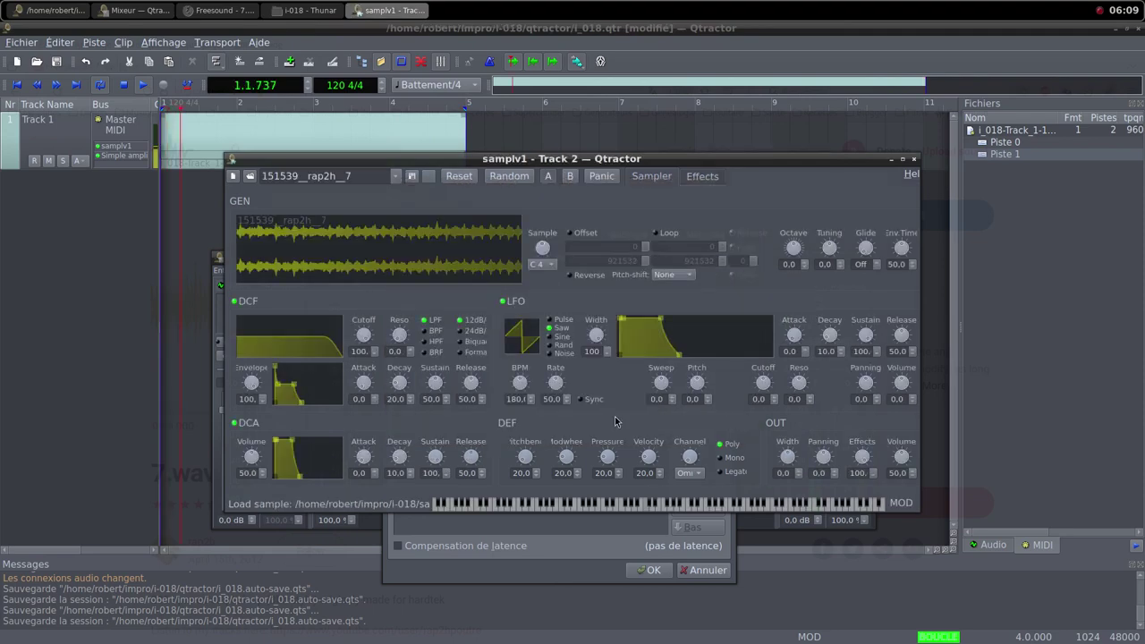
left_click_drag(256, 457, 260, 485)
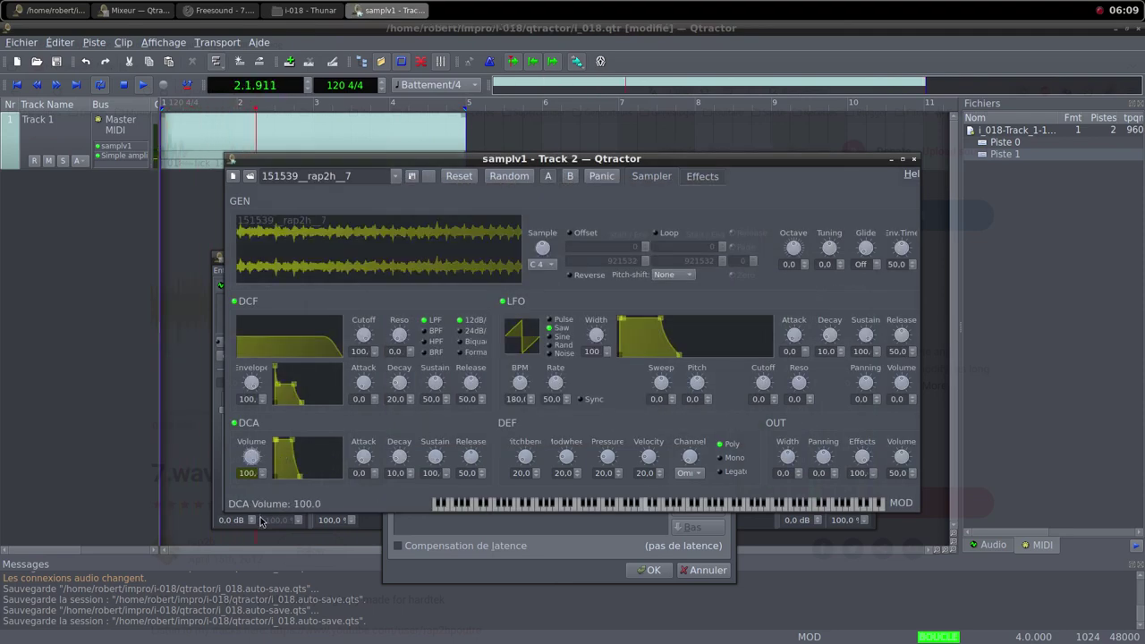
left_click_drag(912, 456, 911, 489)
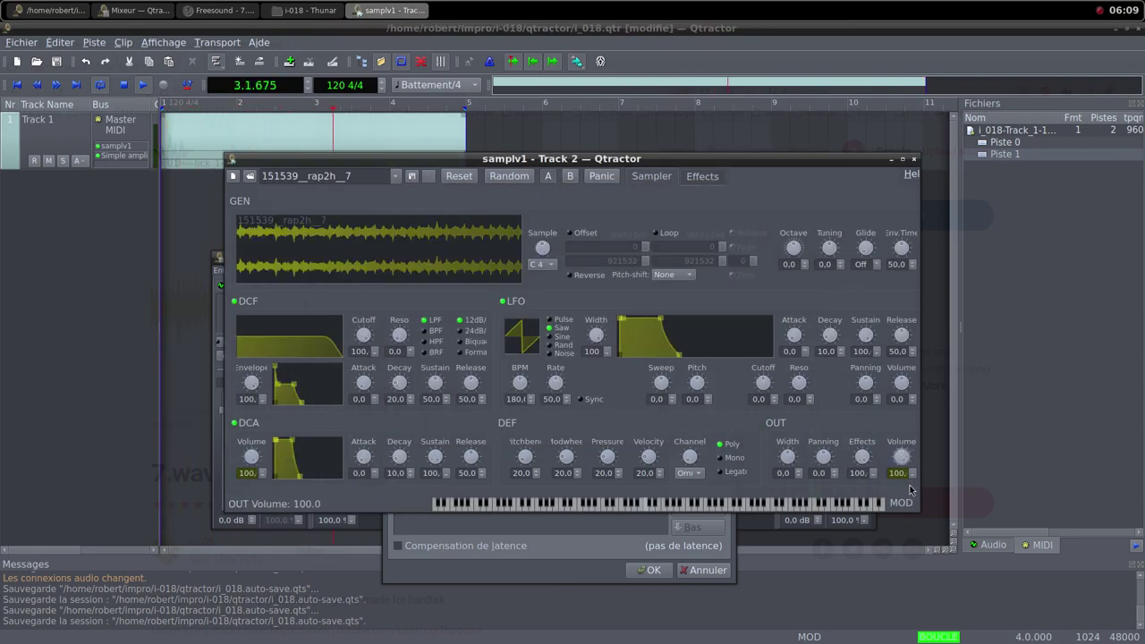
left_click(913, 161)
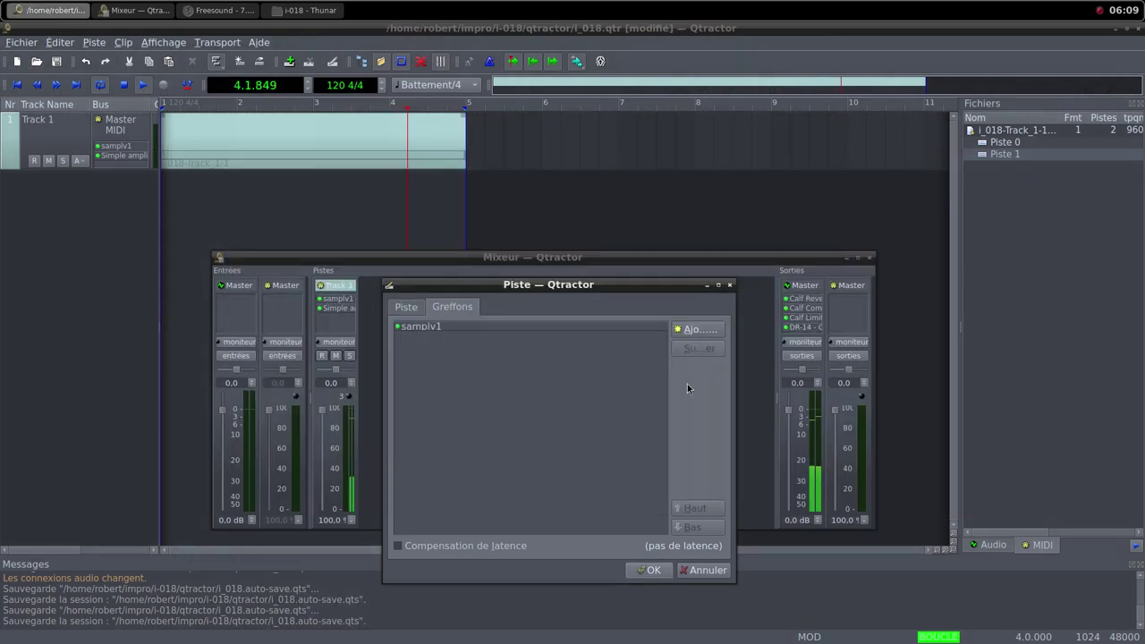
Step: Add the Simple amplifier plugin after samplv1 and confirm the creation of Track 2
left_click(683, 328)
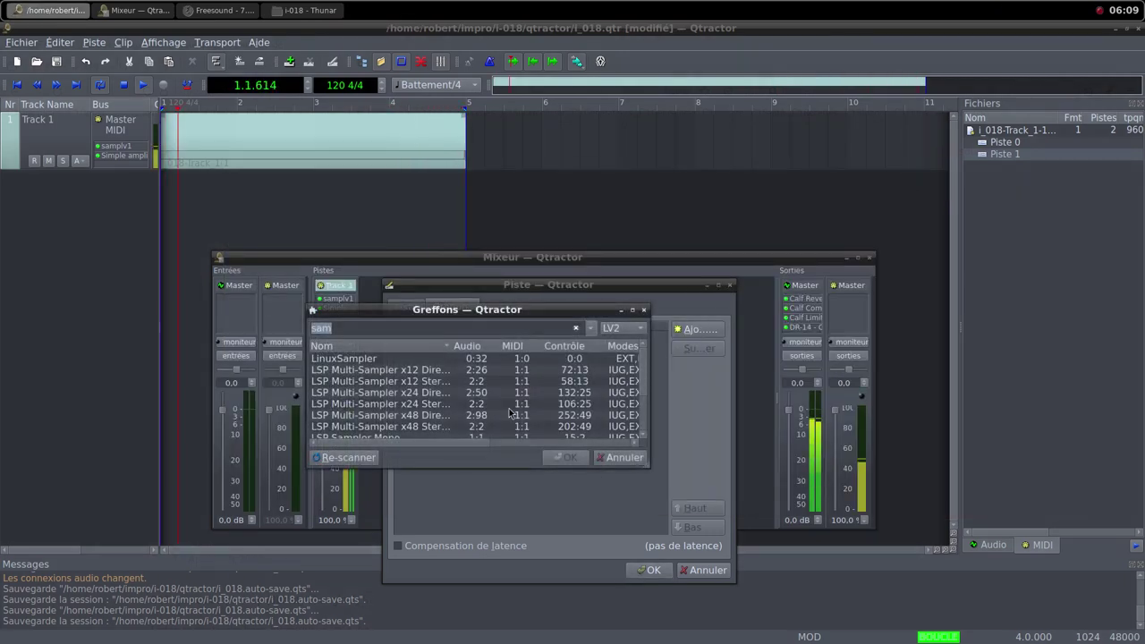
type("s")
double_click(377, 393)
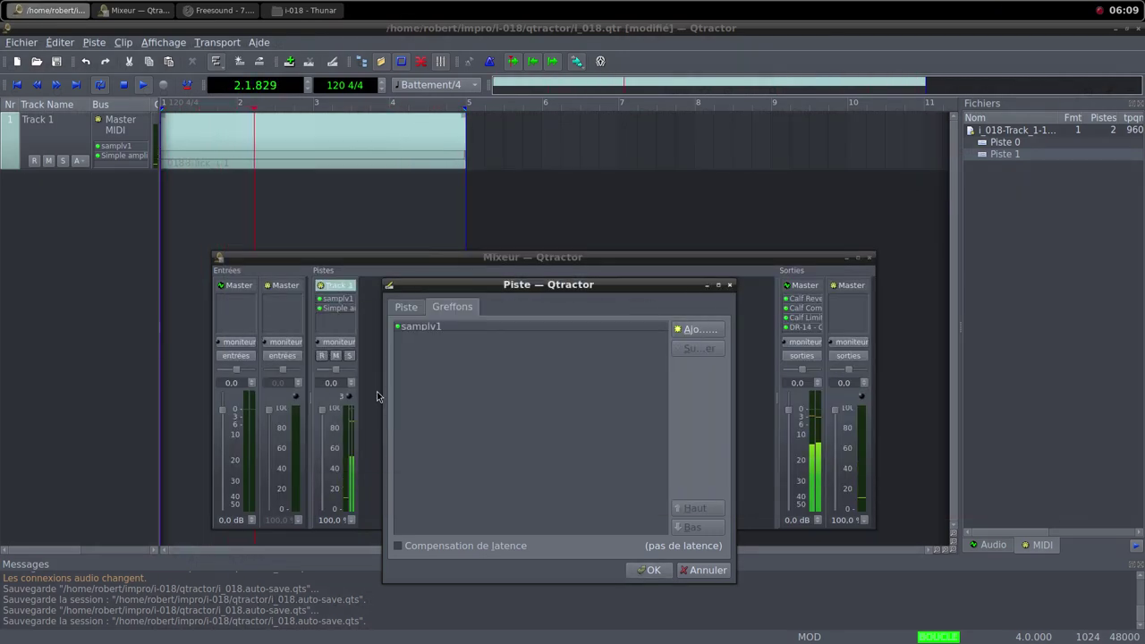
left_click(708, 262)
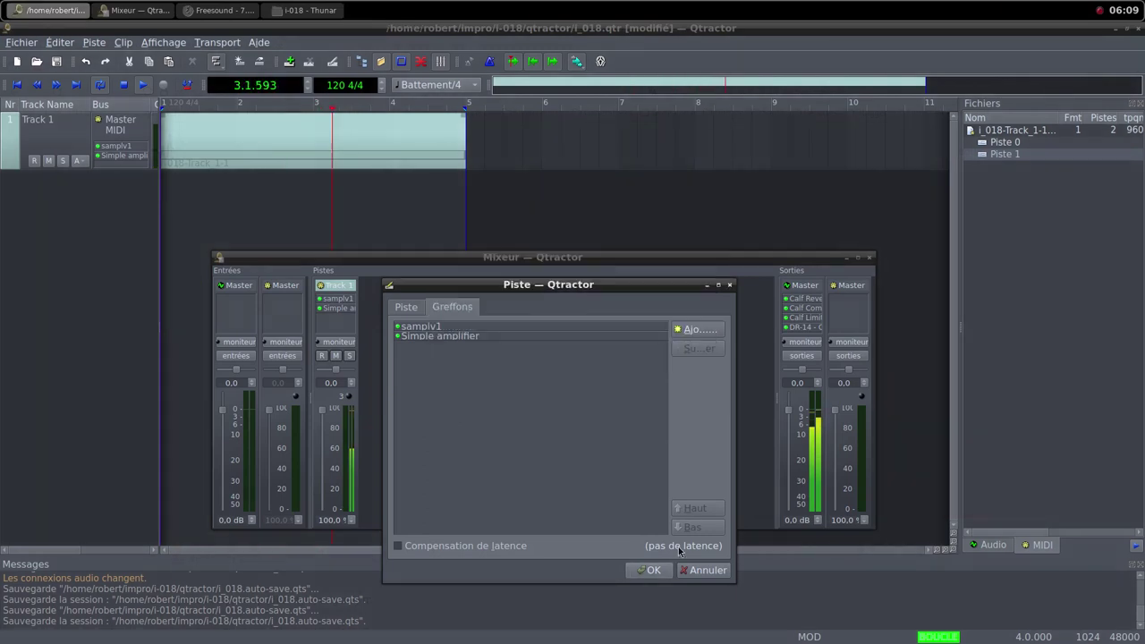
left_click(647, 571)
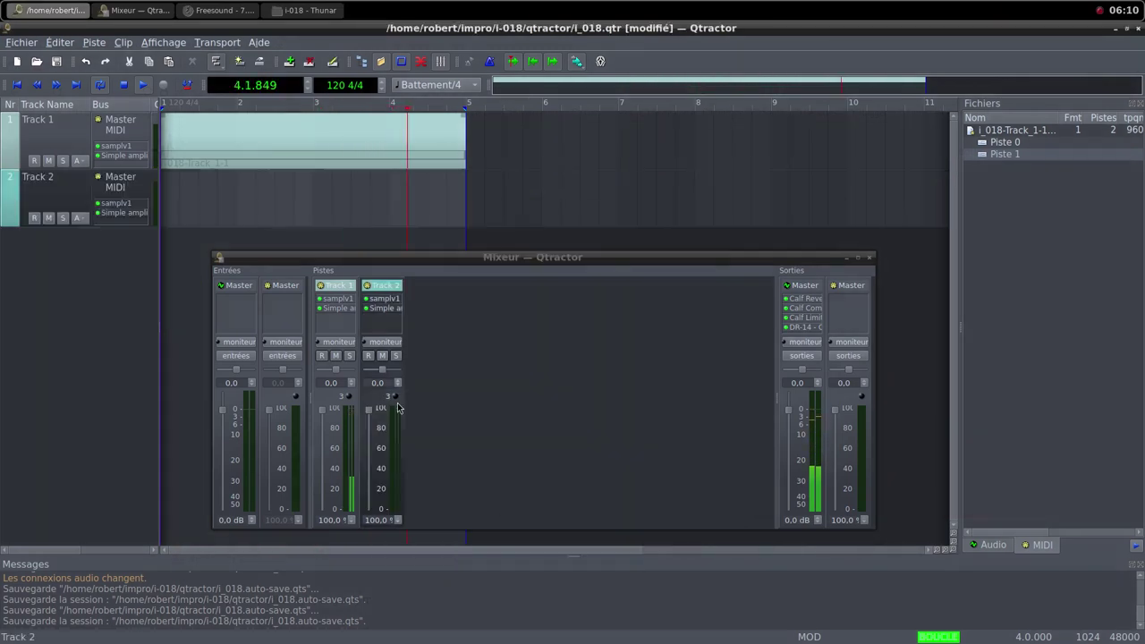
Step: Lower Track 2's mixer level to 0% and create a MIDI clip on it spanning bars 1 to 4
left_click_drag(376, 407, 375, 528)
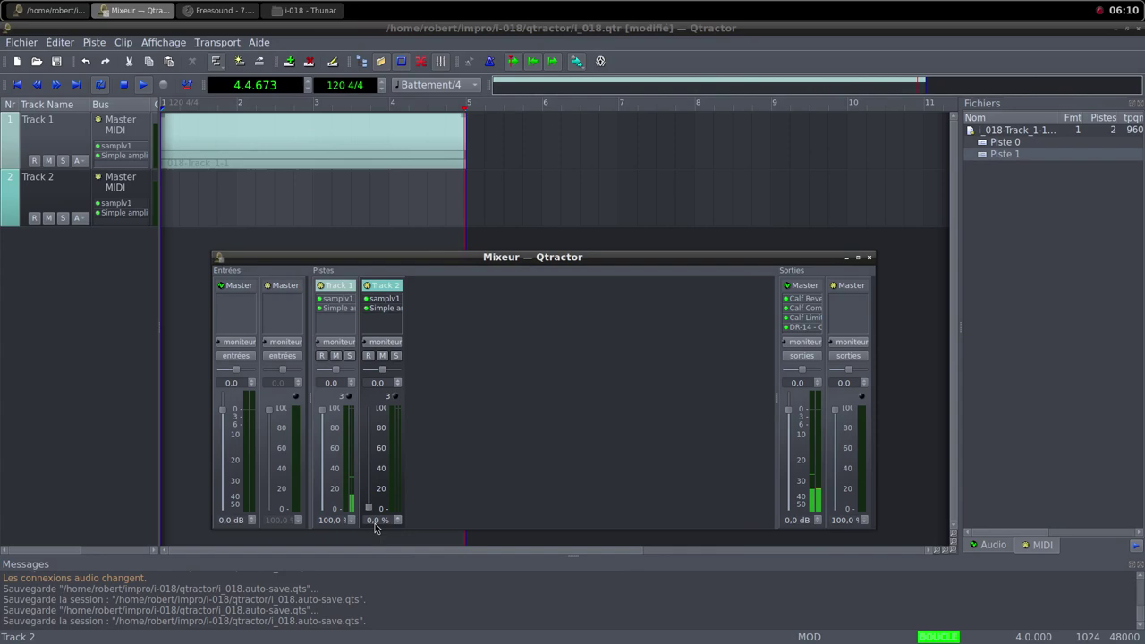
right_click(197, 189)
mouse_move(268, 413)
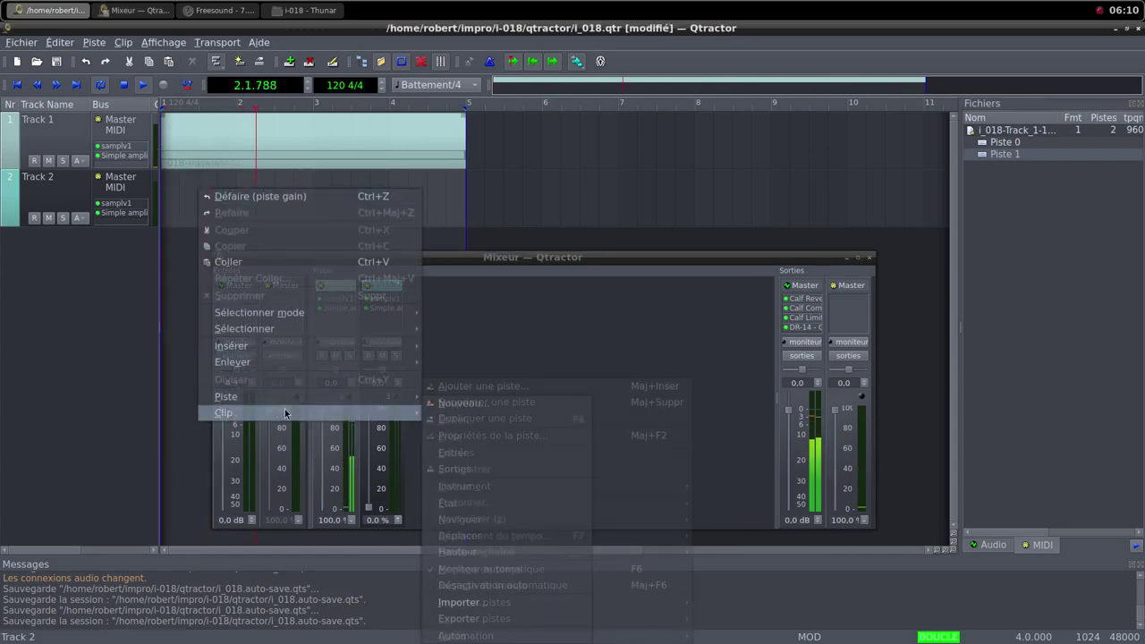
left_click(468, 414)
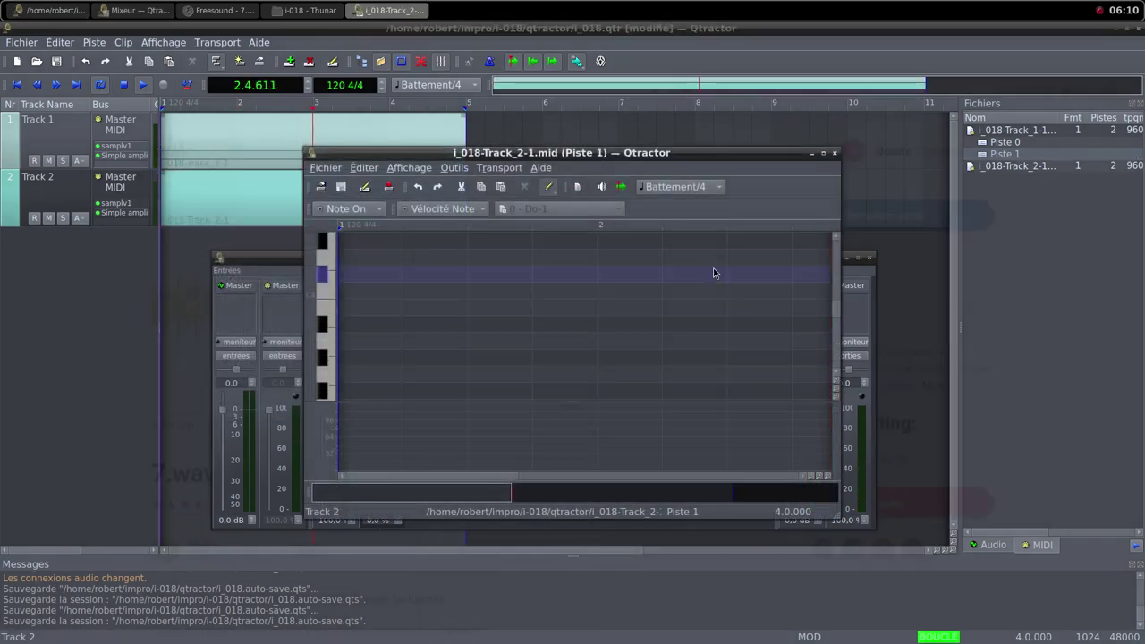
Step: Draw one sustained C4 note across all four bars of the Track 2 clip and close the MIDI editor
left_click(823, 153)
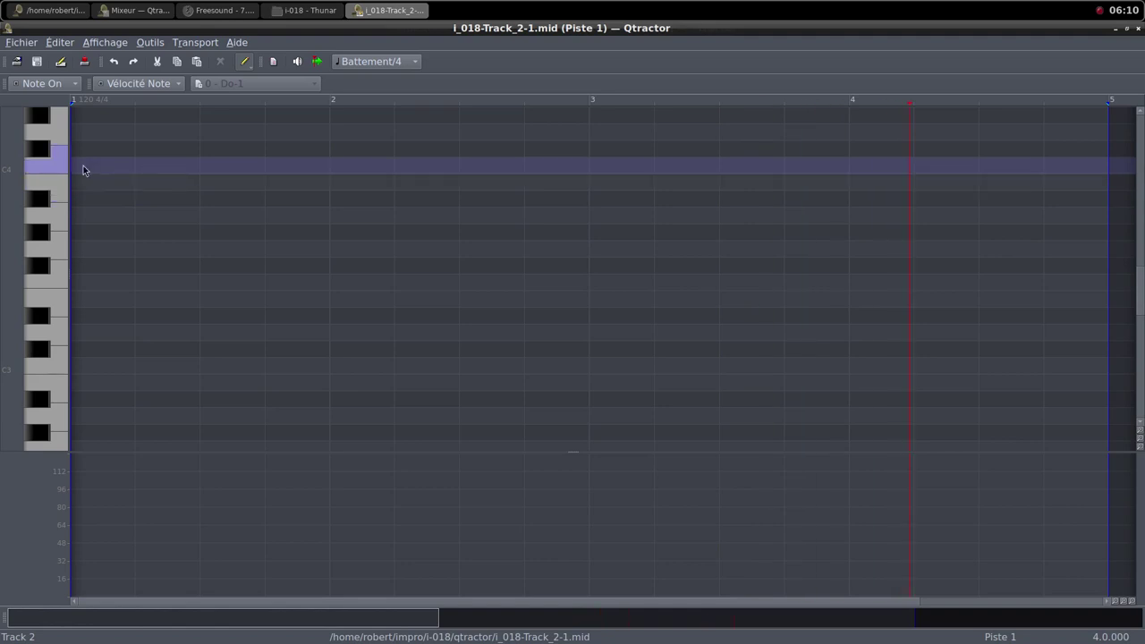
left_click_drag(83, 170, 880, 170)
left_click_drag(1039, 162, 1106, 164)
left_click(1128, 30)
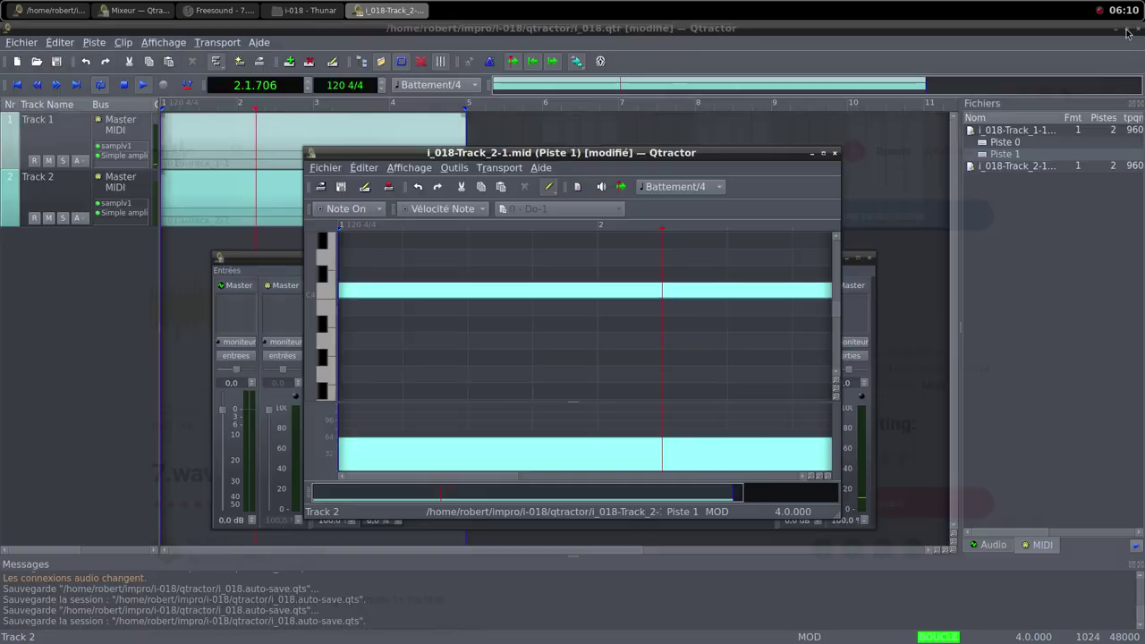
left_click(835, 153)
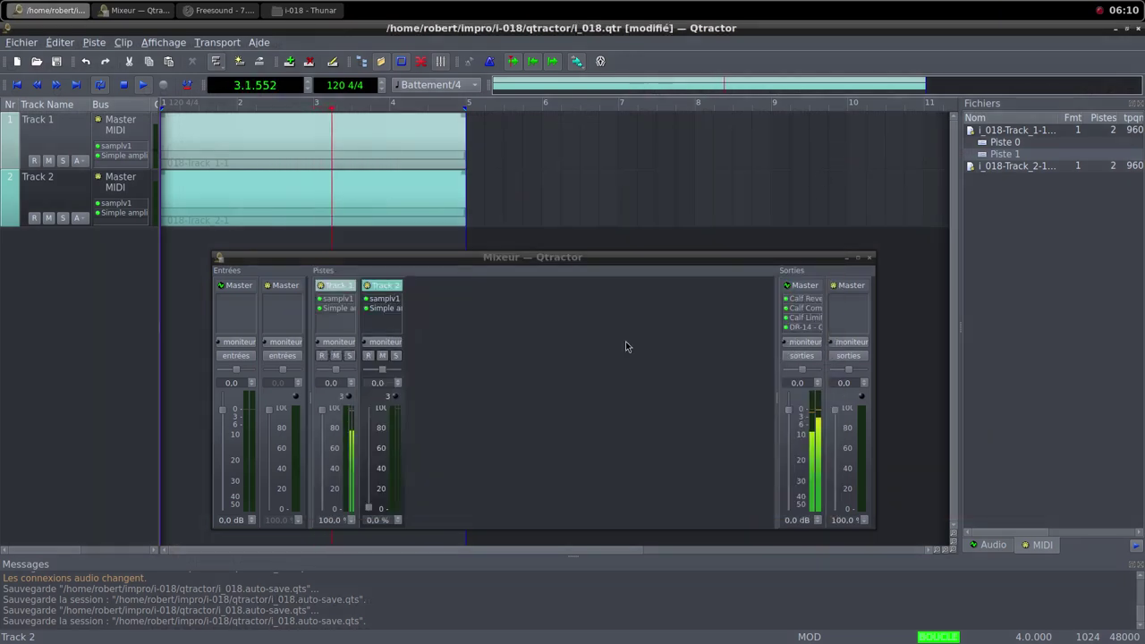
Step: Raise Track 2's mixer level to 100% and set its Simple amplifier gain to about 10.2 dB
left_click_drag(370, 512, 374, 416)
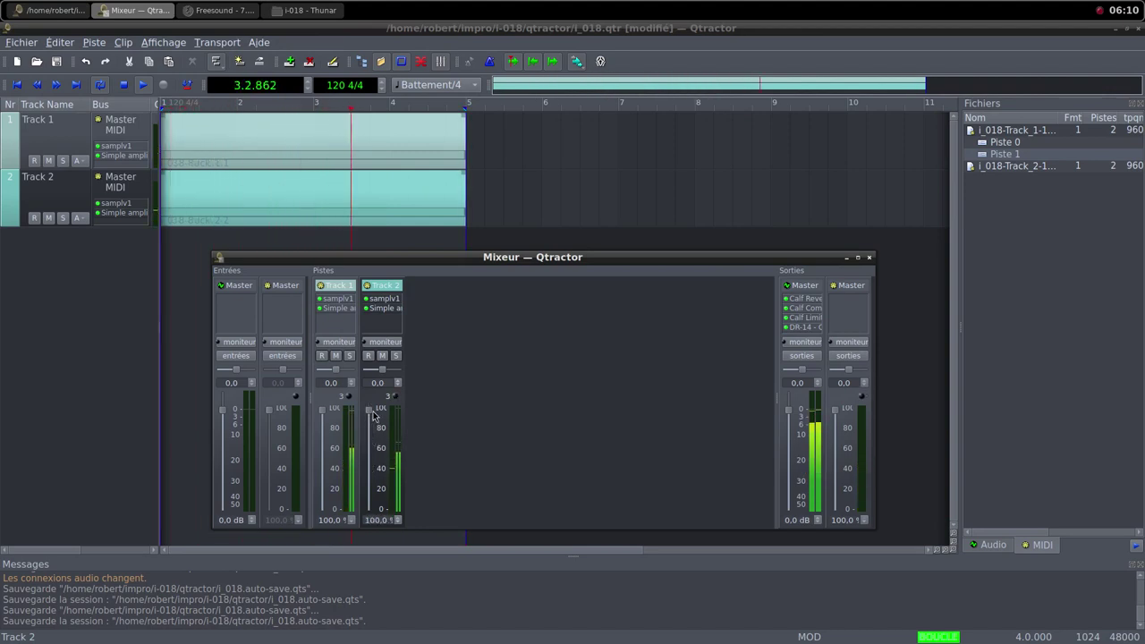
double_click(391, 309)
left_click_drag(540, 334, 563, 341)
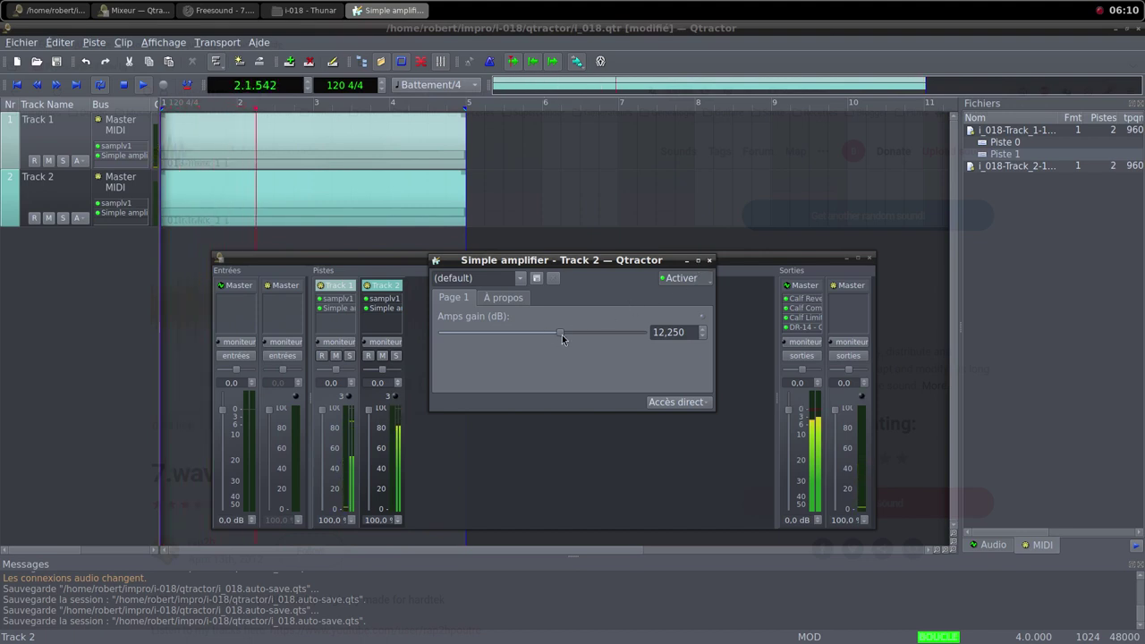
left_click_drag(562, 335, 559, 336)
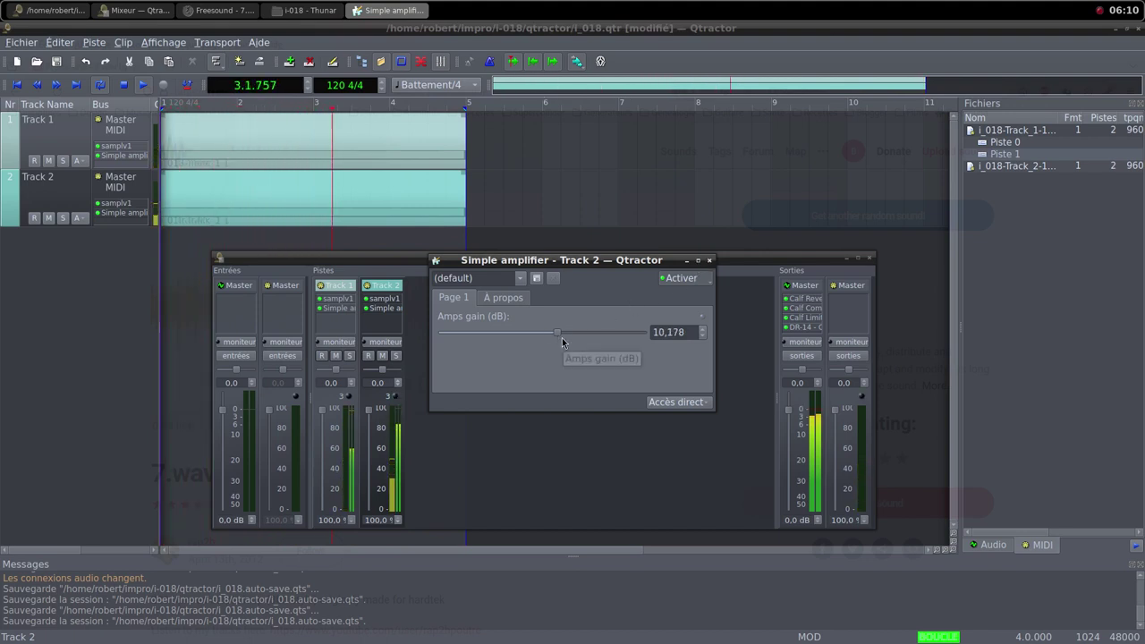
left_click(709, 260)
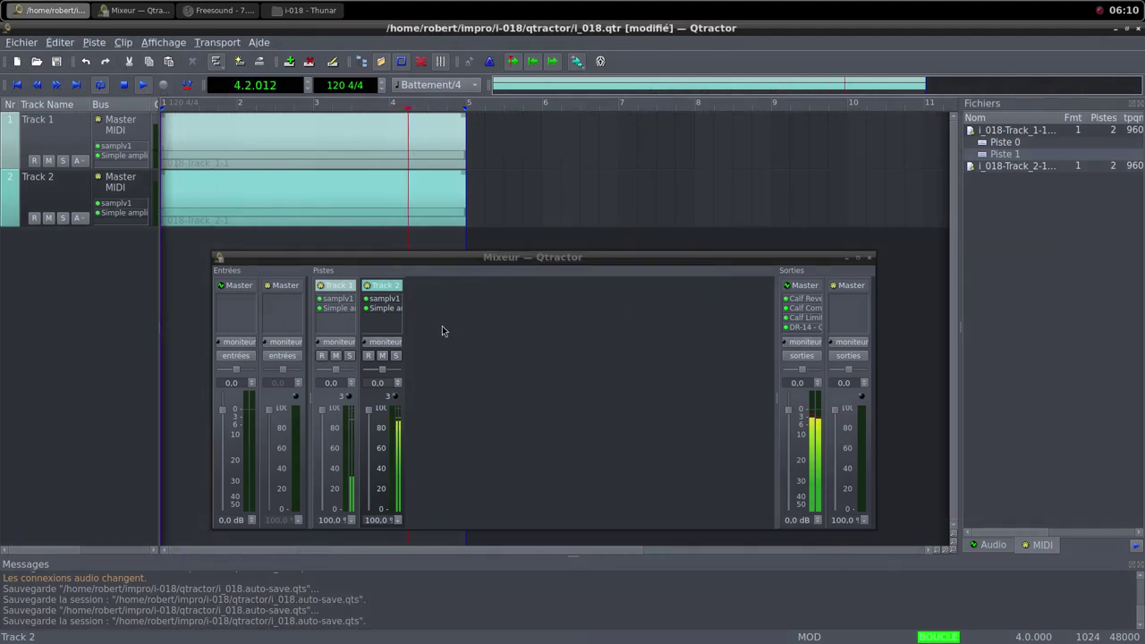
Step: Add the AM pitchshifter plugin to Track 2, set its pitch shift to about 0.295 and close its window
right_click(386, 326)
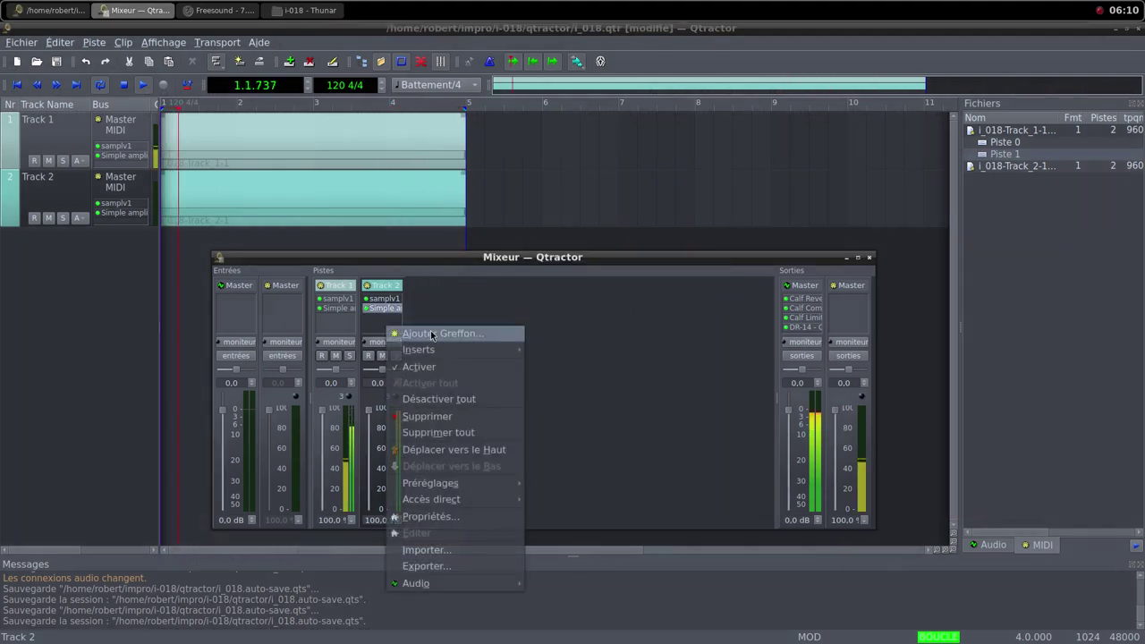
left_click(430, 330)
type("pit")
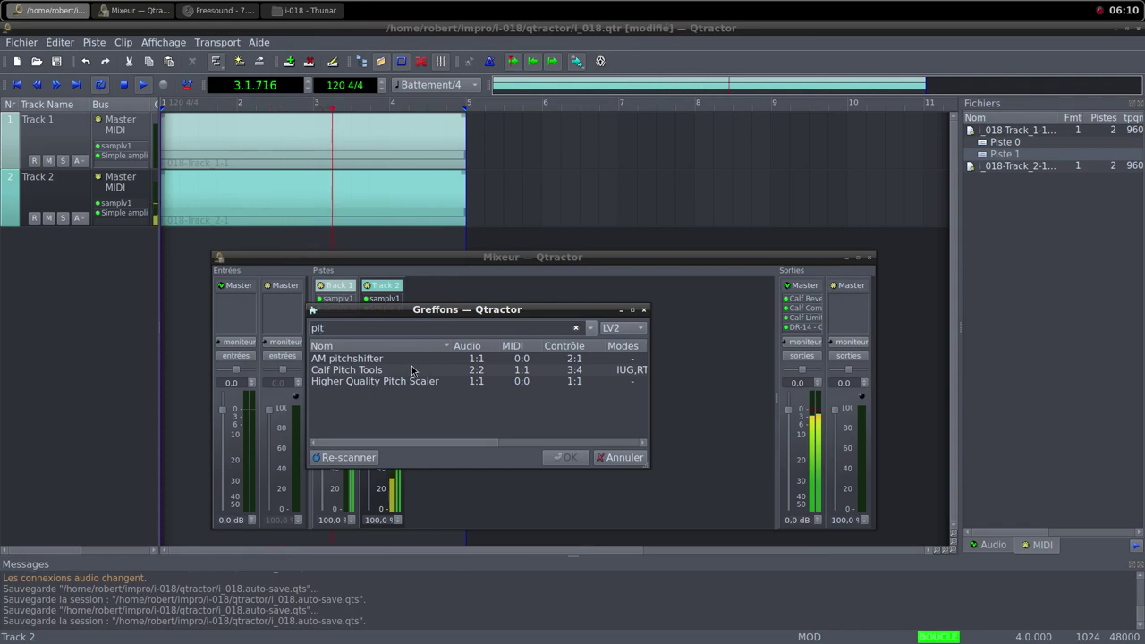
double_click(396, 359)
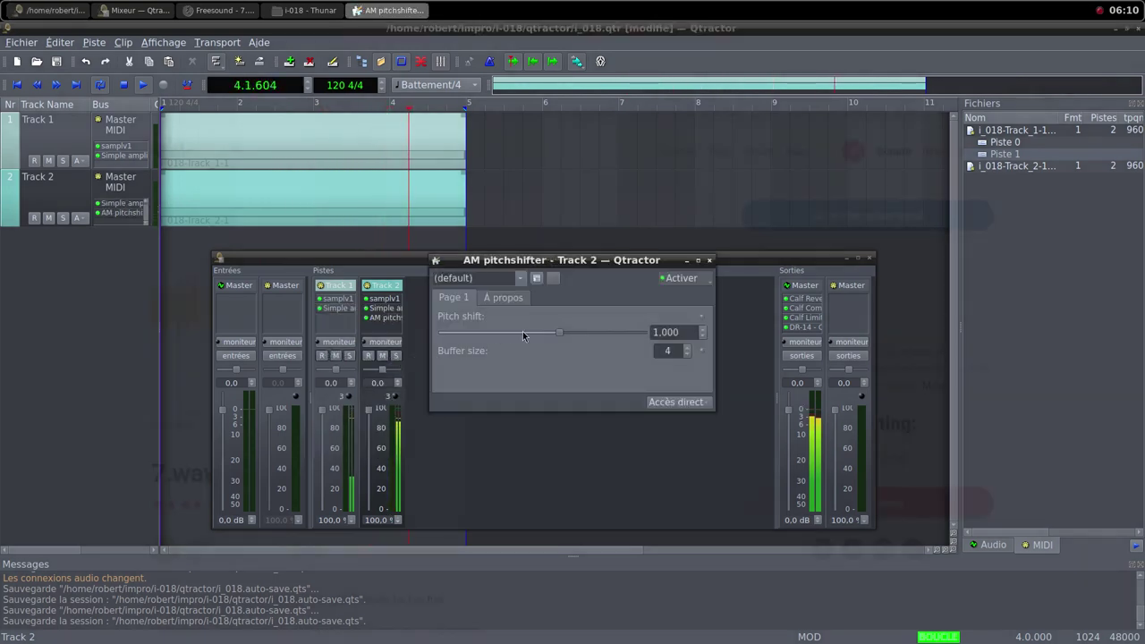
left_click_drag(559, 333, 487, 343)
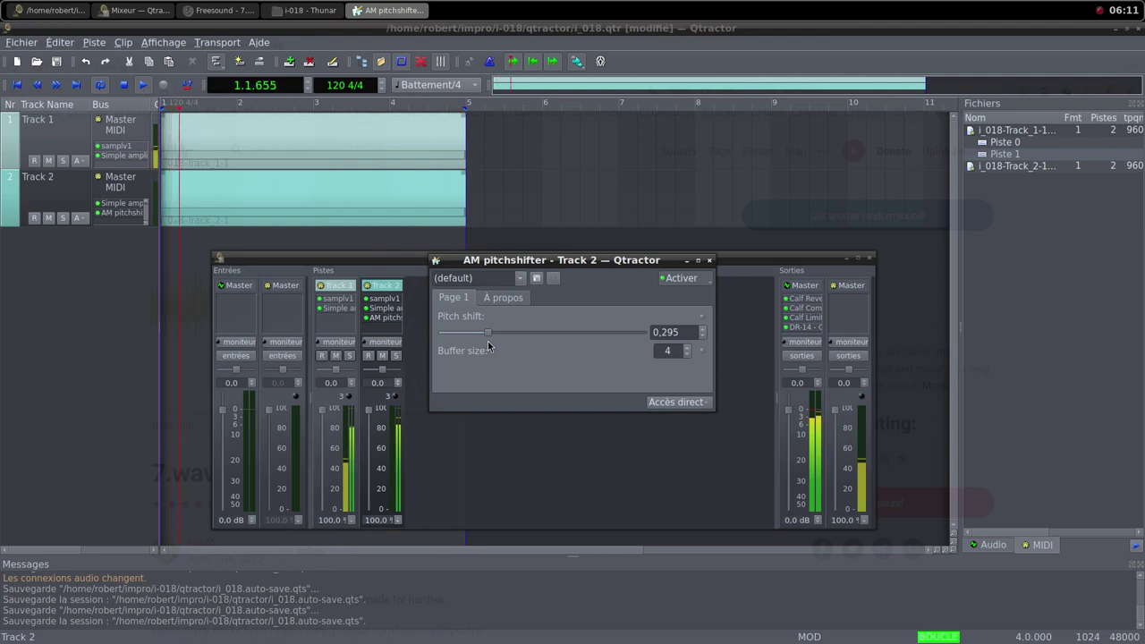
left_click(709, 260)
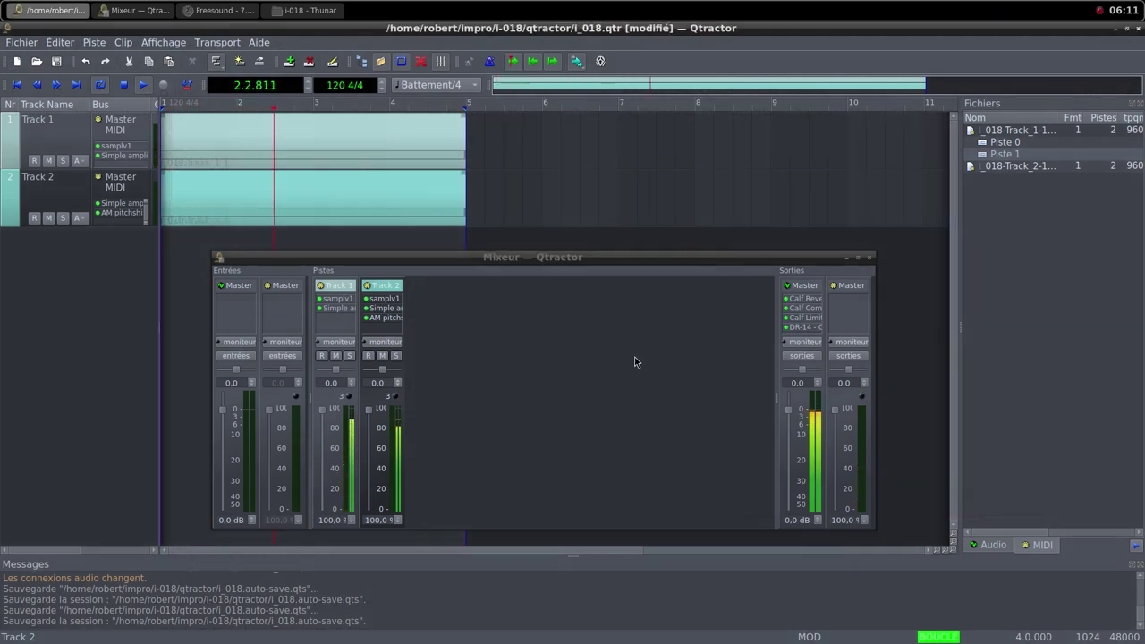
Step: Start a new MIDI track named Track 3 and add the Cardinal Synth plugin to it
right_click(551, 358)
left_click(582, 359)
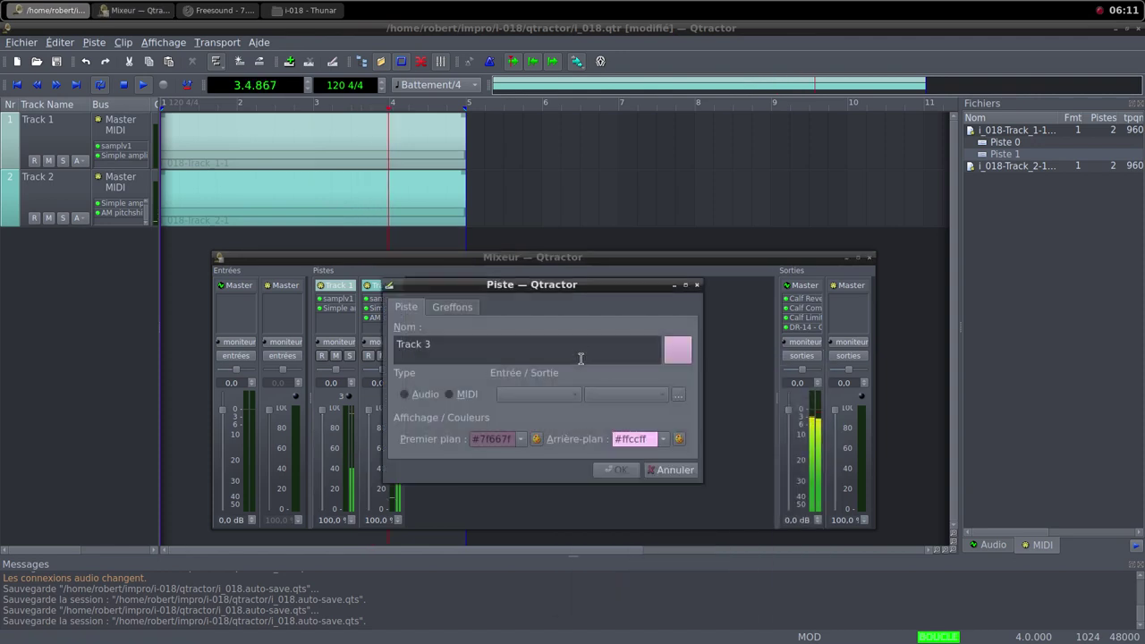
left_click(450, 394)
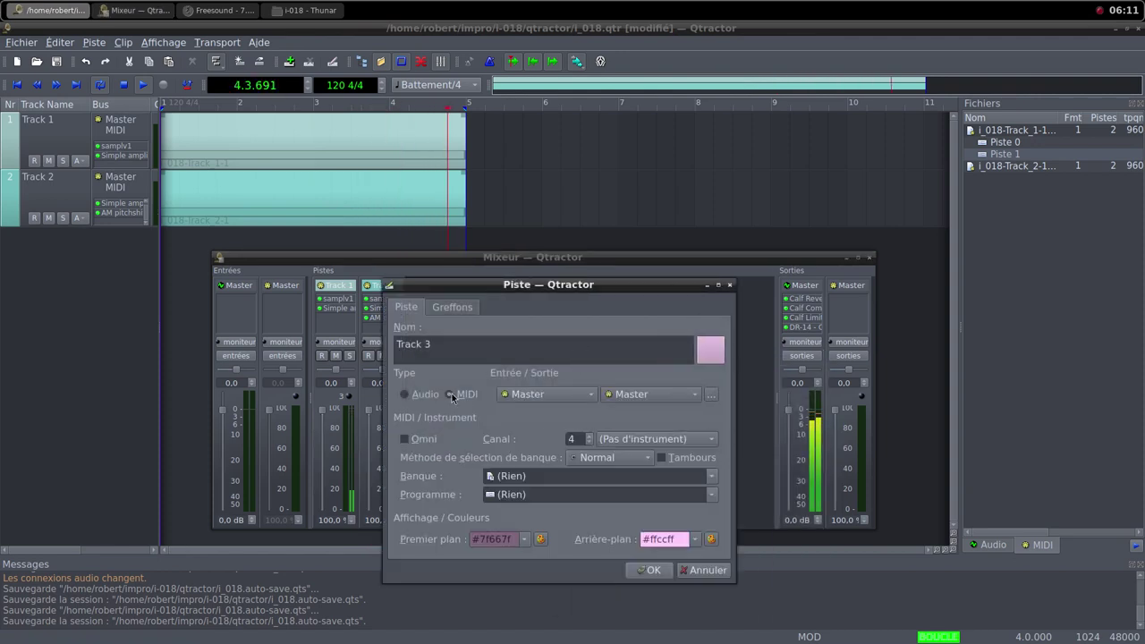
left_click(452, 307)
left_click(695, 328)
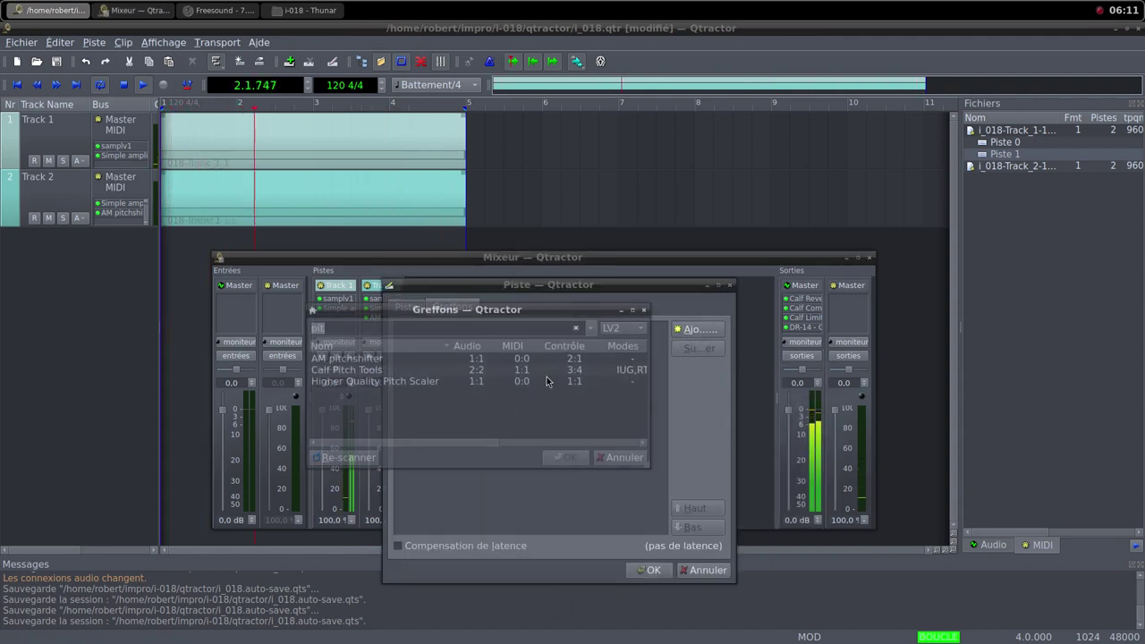
type("card")
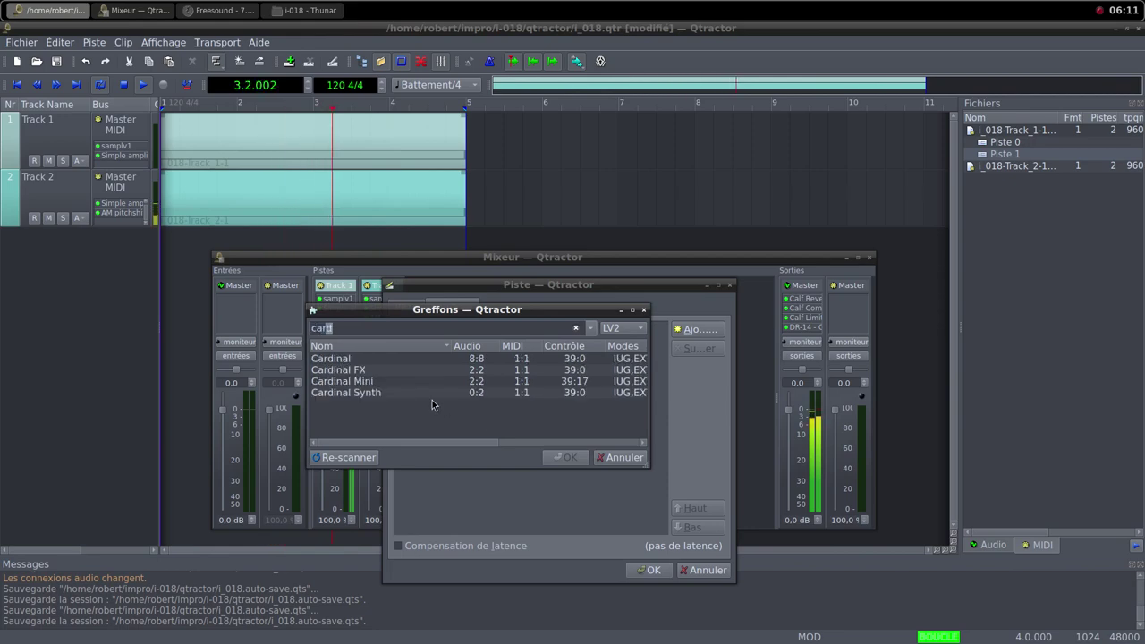
double_click(382, 393)
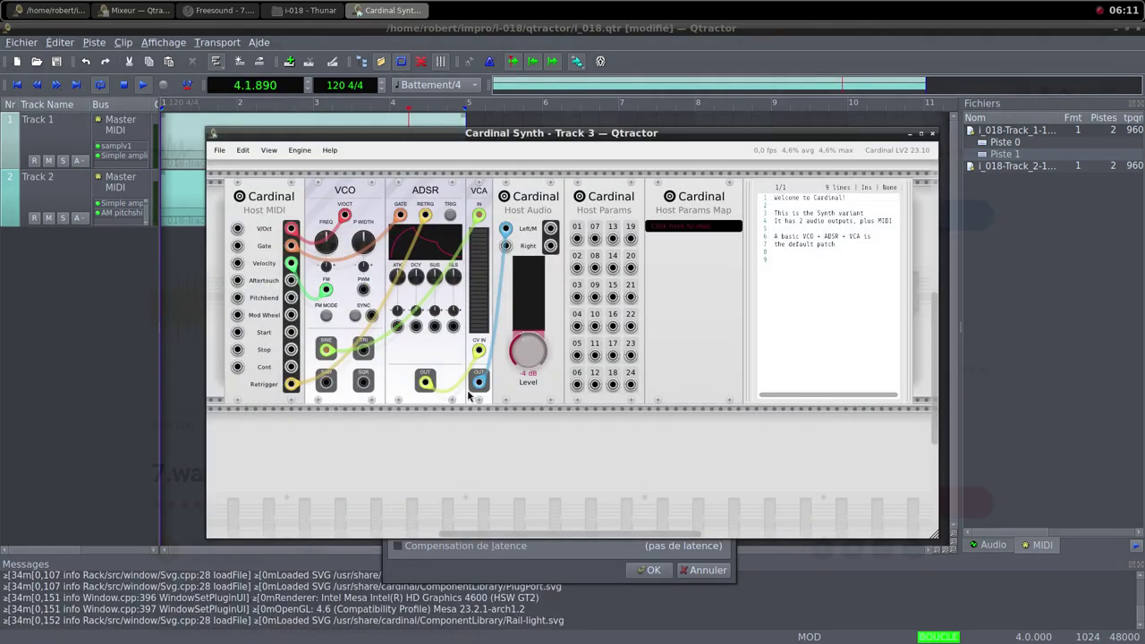
Step: Load the patch cardinal-007-lfo.vcv from the ardour/cardinal folder into Cardinal Synth
left_click(219, 152)
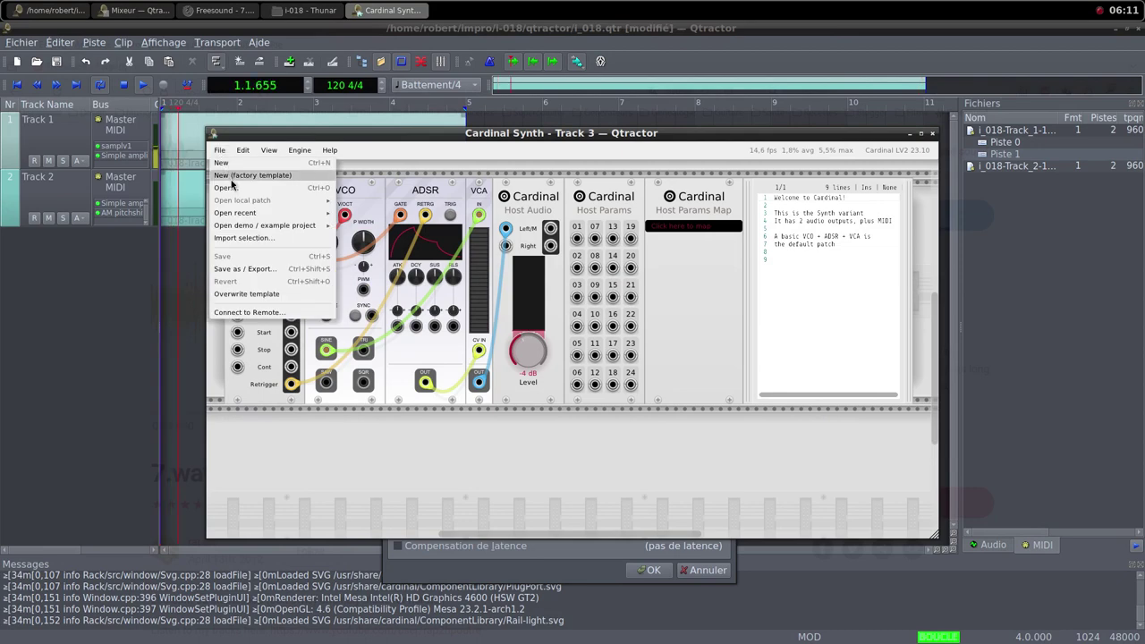
left_click(259, 182)
double_click(382, 204)
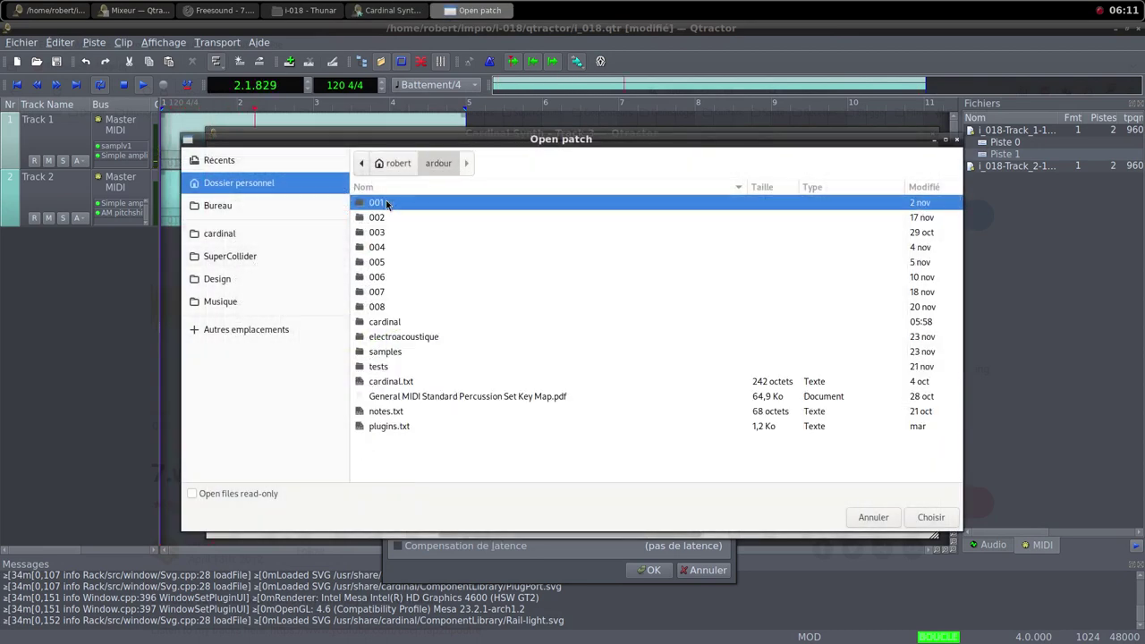
double_click(390, 323)
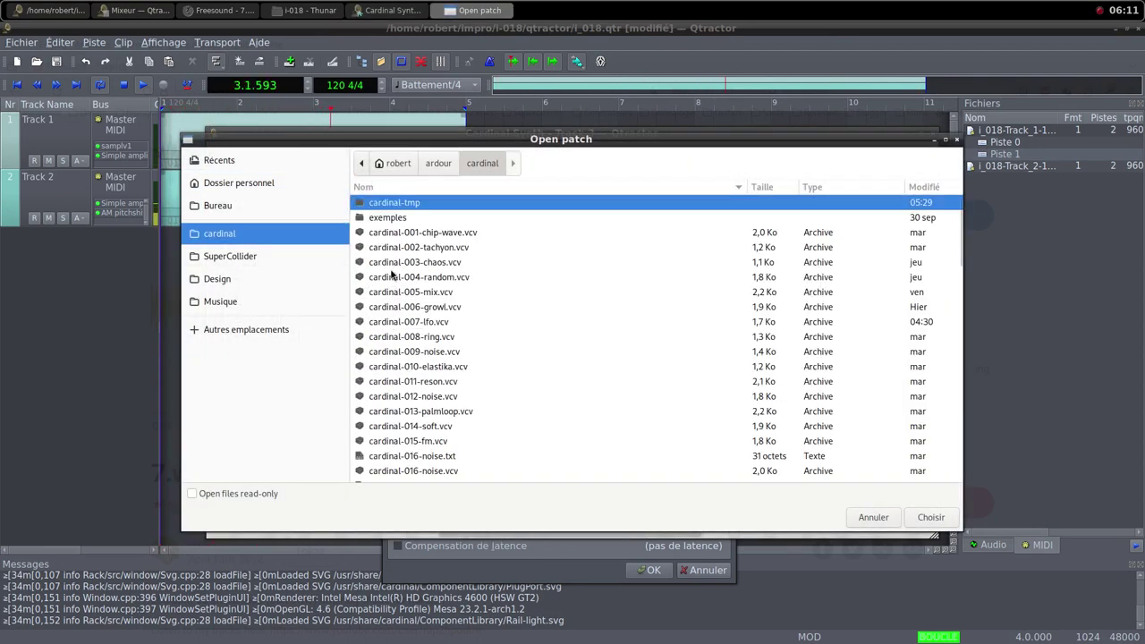
left_click(413, 322)
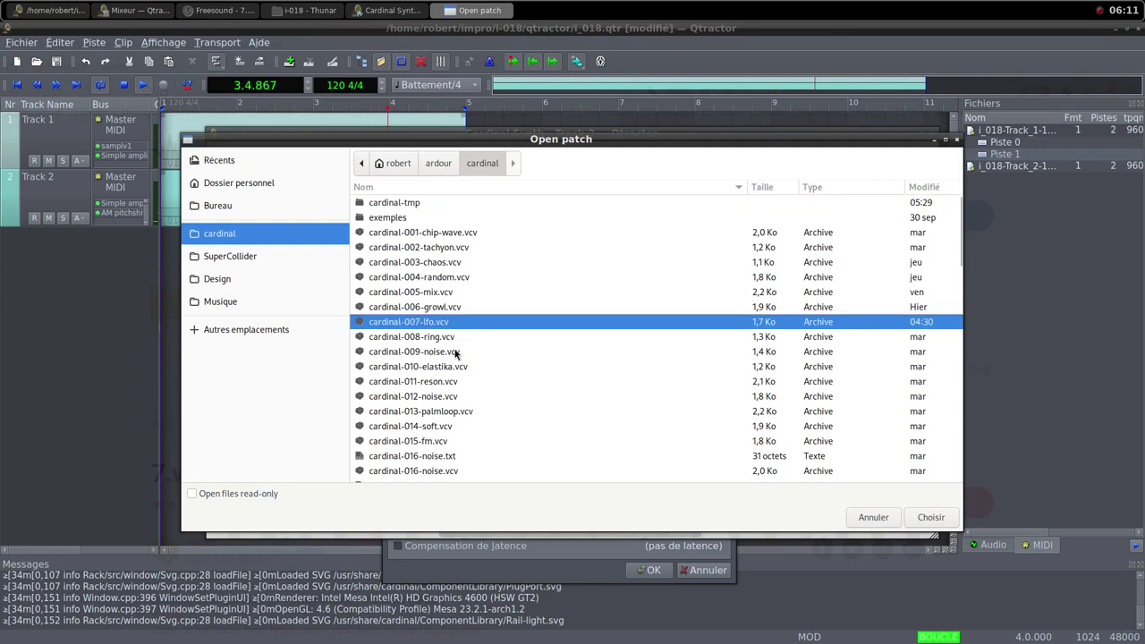
left_click(928, 516)
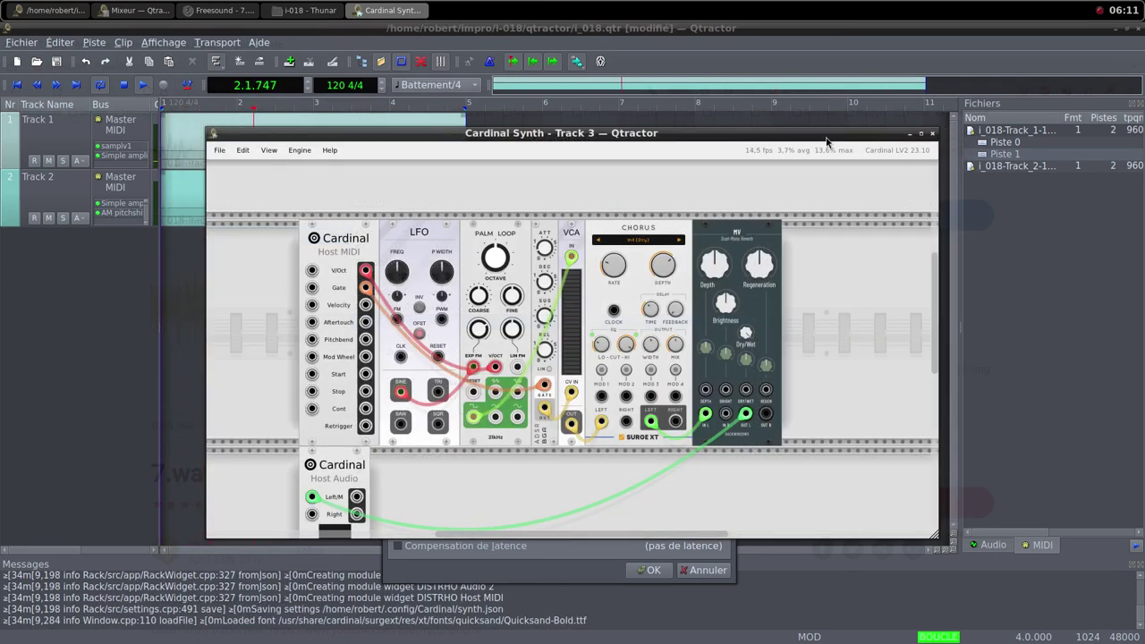
Step: Lower the patch's Host Audio level to -inf dB, close Cardinal Synth and confirm the creation of Track 3
left_click_drag(826, 142, 959, 55)
scroll(608, 364, "down", 5)
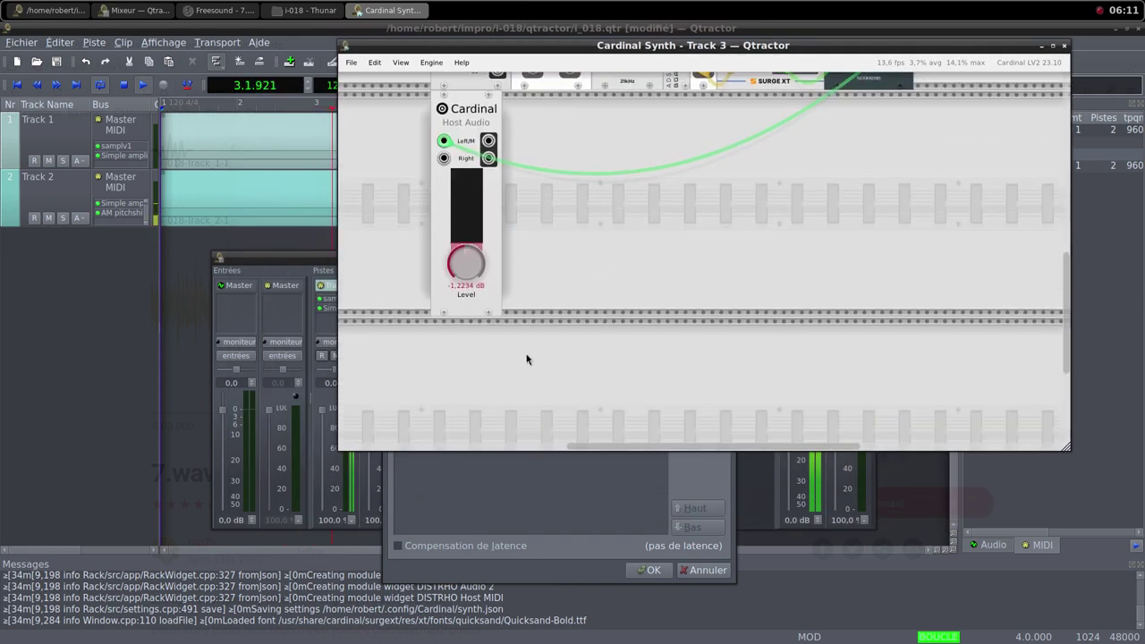
left_click_drag(459, 269, 458, 276)
left_click_drag(386, 550, 385, 637)
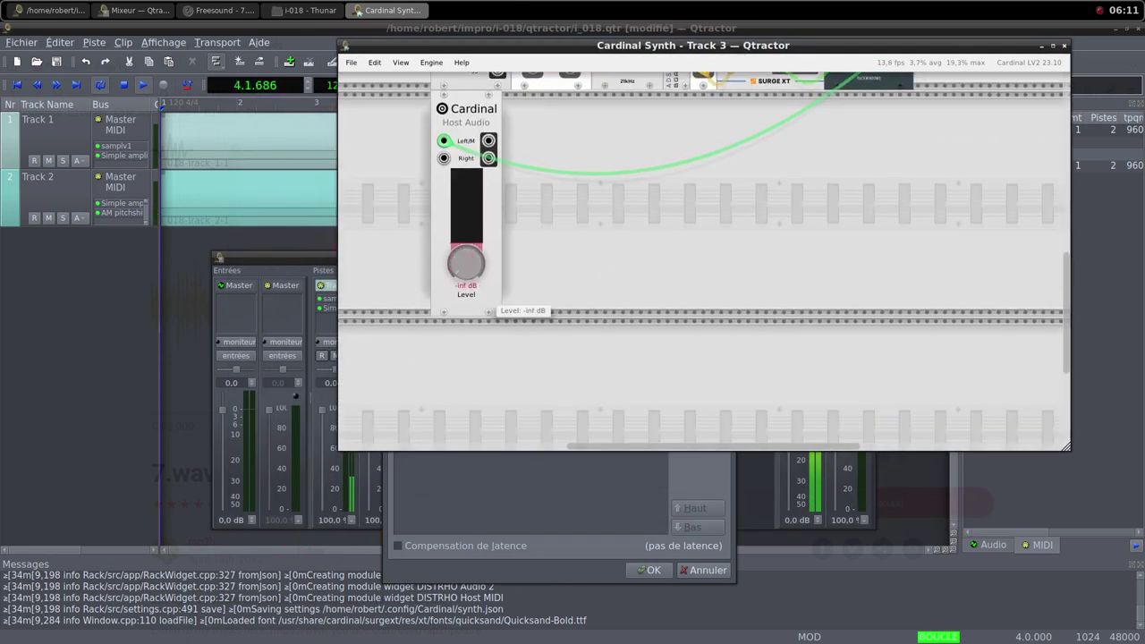
scroll(995, 333, "up", 3)
scroll(996, 338, "up", 1)
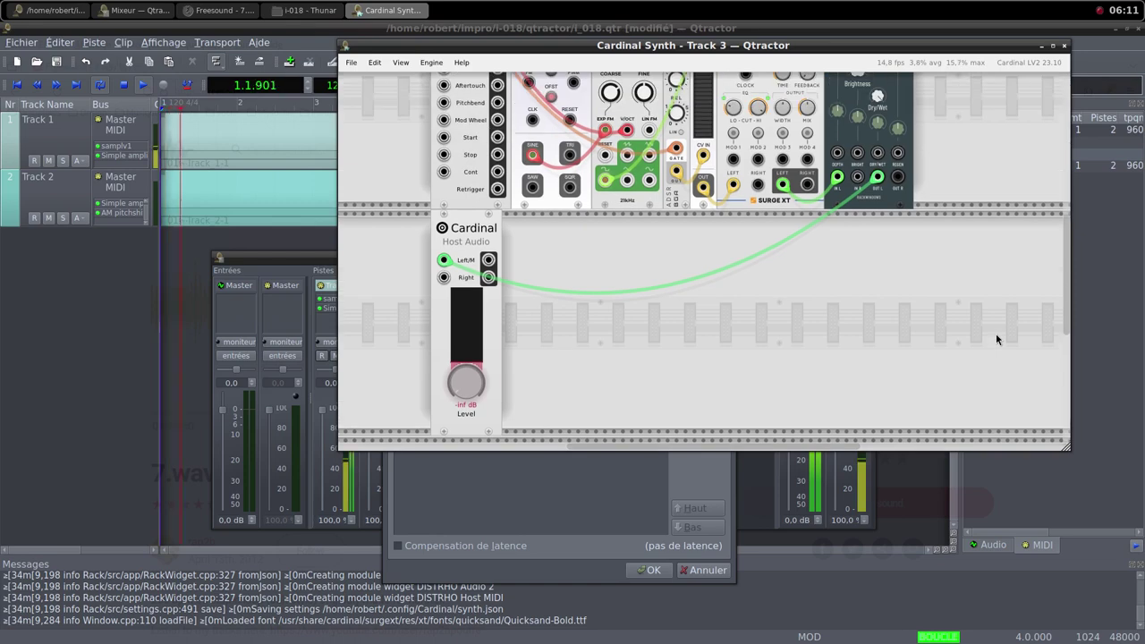
left_click(1063, 46)
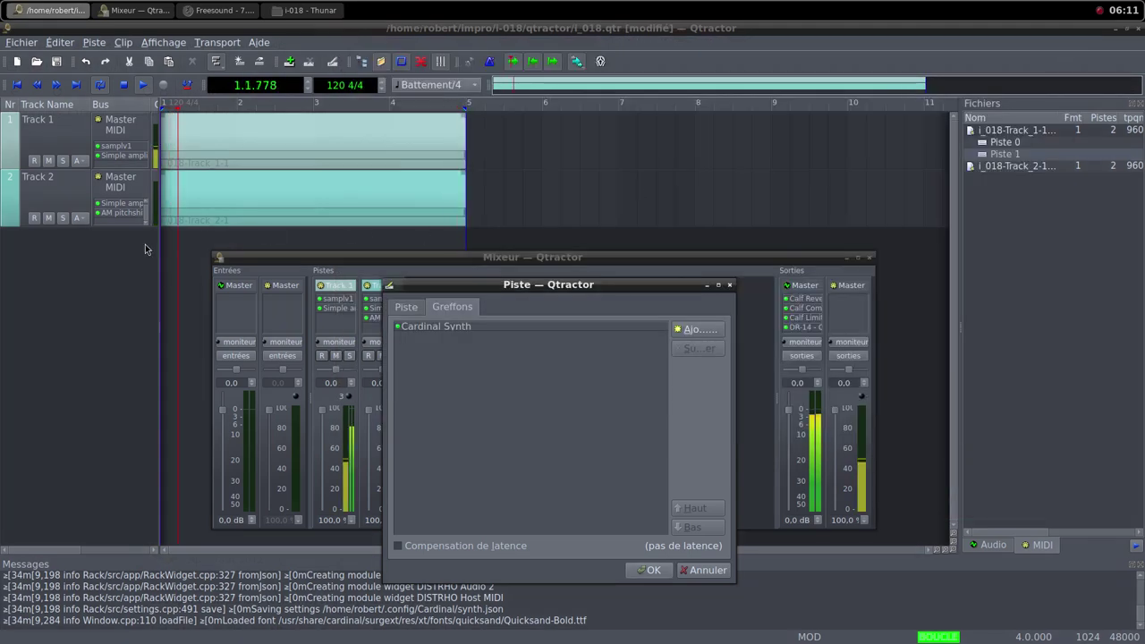
left_click(652, 569)
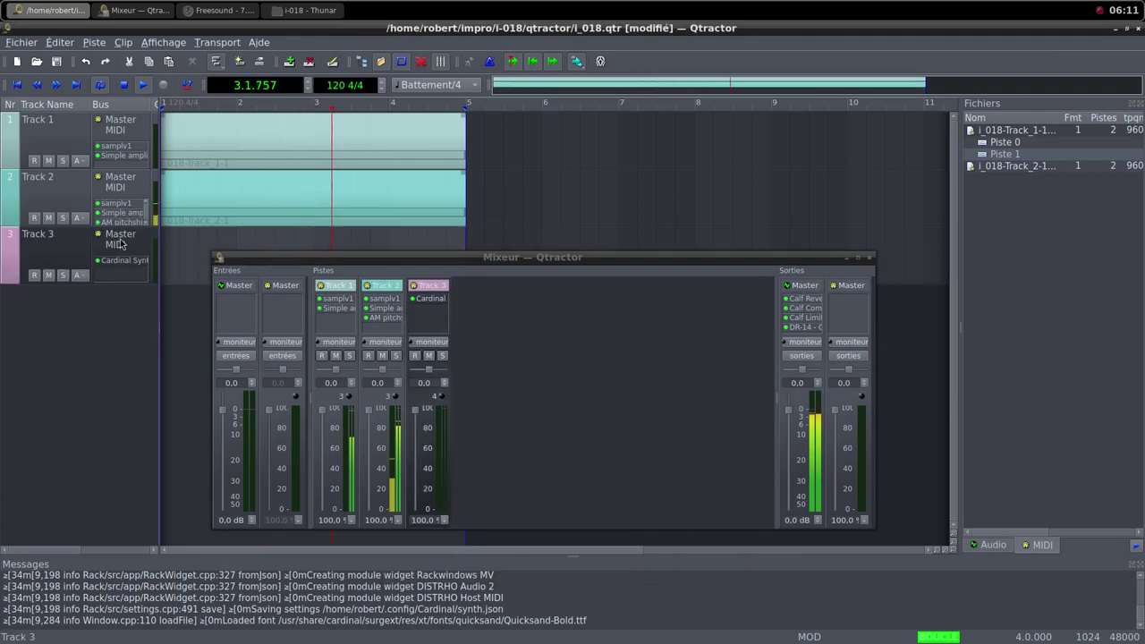
Step: Create a MIDI clip on Track 3 spanning bars 1 to 4 and maximize its MIDI editor
right_click(191, 244)
mouse_move(274, 465)
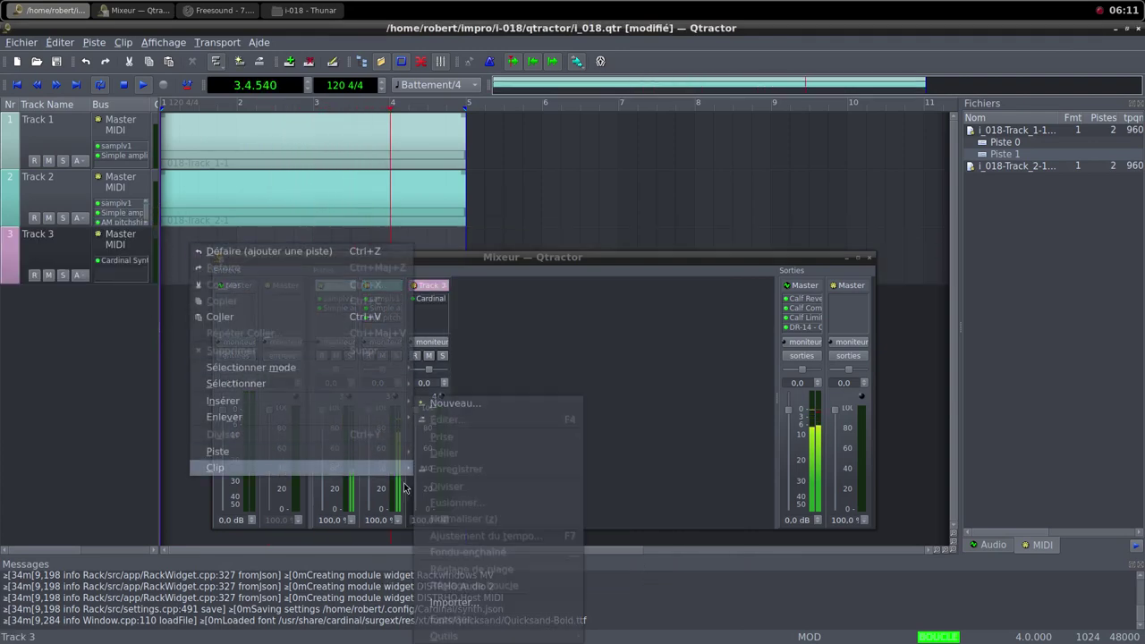
left_click(476, 409)
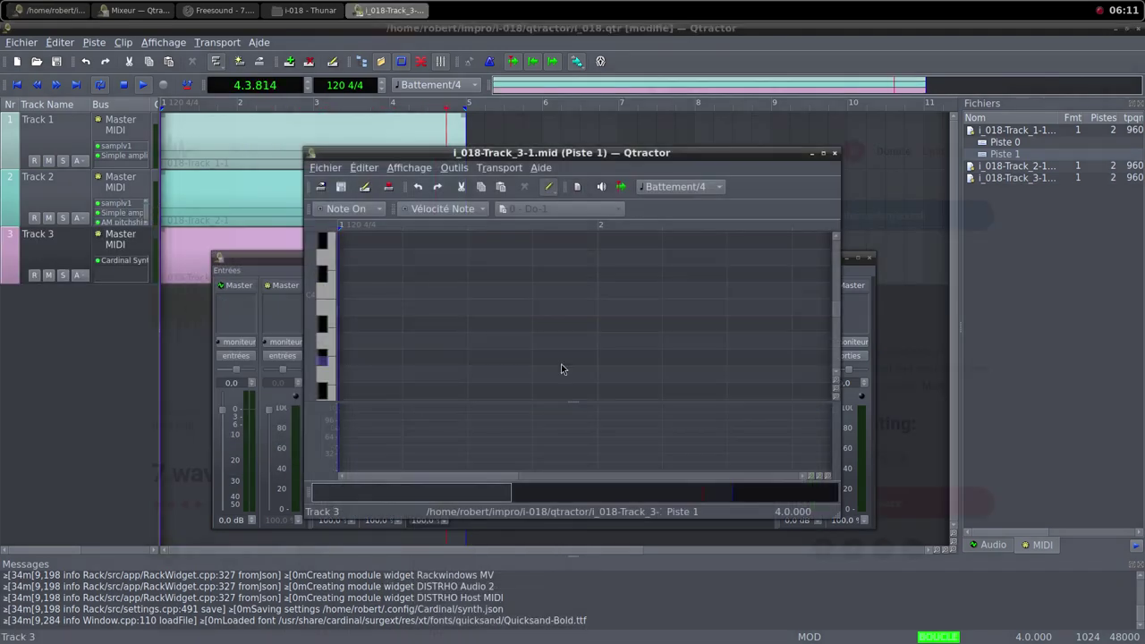
left_click(822, 152)
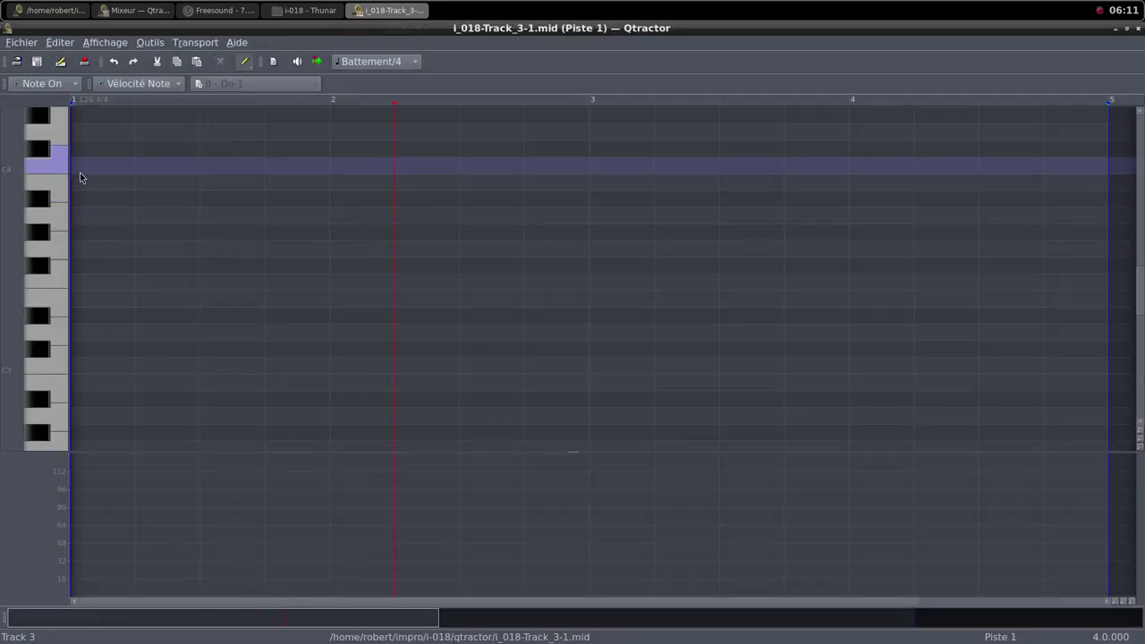
Step: Draw a two-beat C3 note at the start of each of the four bars and close the MIDI editor
left_click(80, 364)
mouse_move(81, 359)
left_mouse_down()
mouse_move(255, 365)
mouse_move(201, 366)
left_mouse_up()
left_click_drag(333, 364, 457, 364)
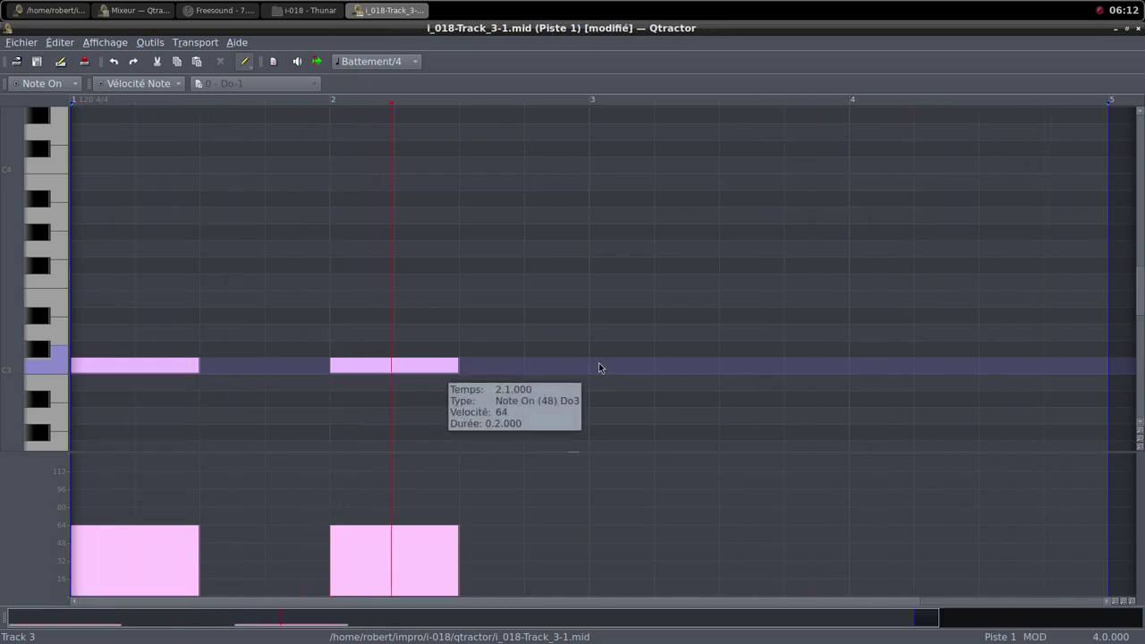
left_click_drag(599, 367, 718, 365)
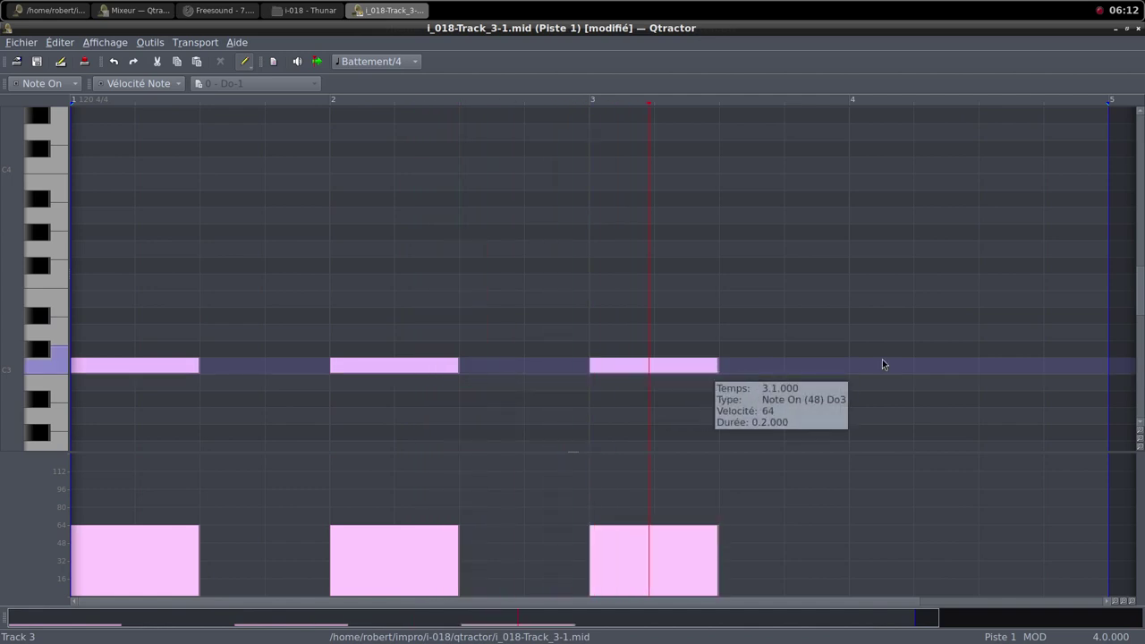
left_click_drag(857, 368, 975, 365)
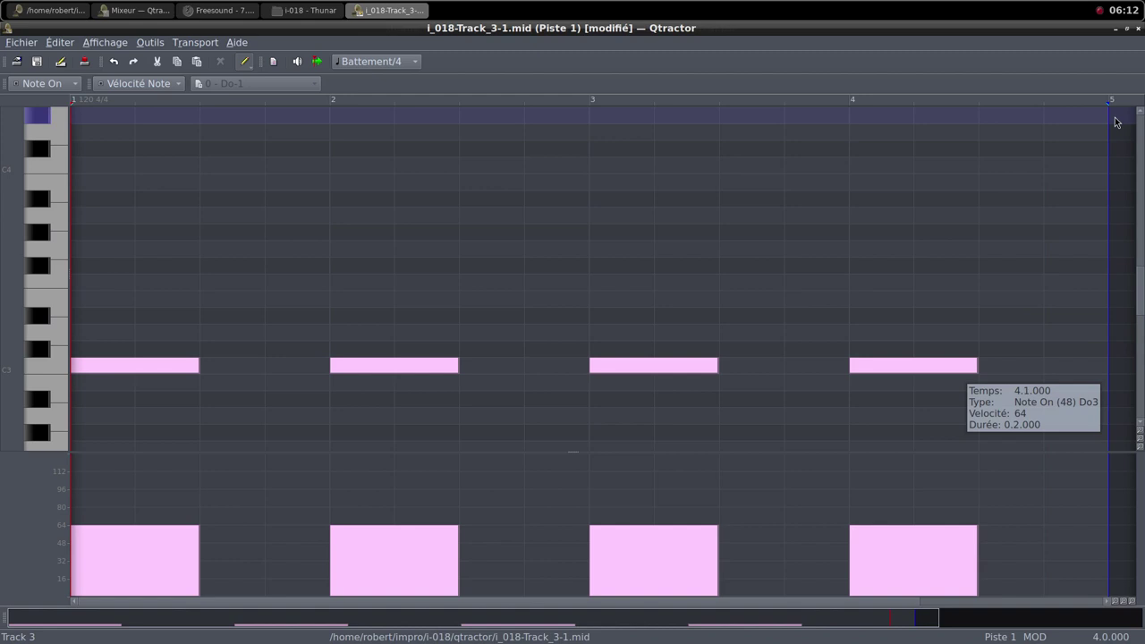
left_click(1126, 30)
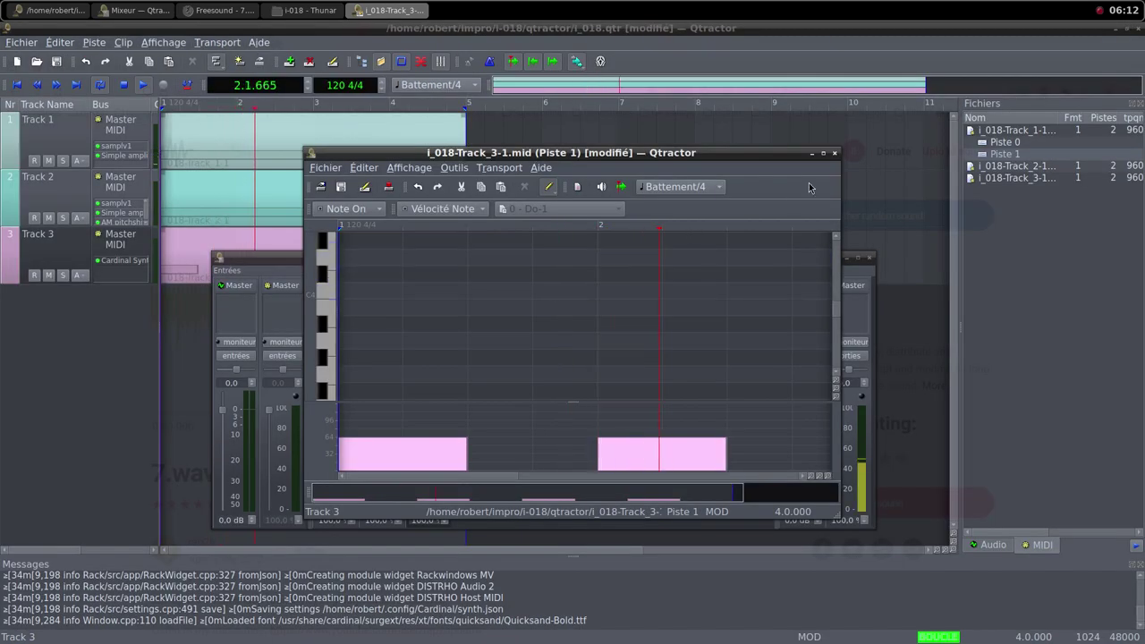
left_click(834, 153)
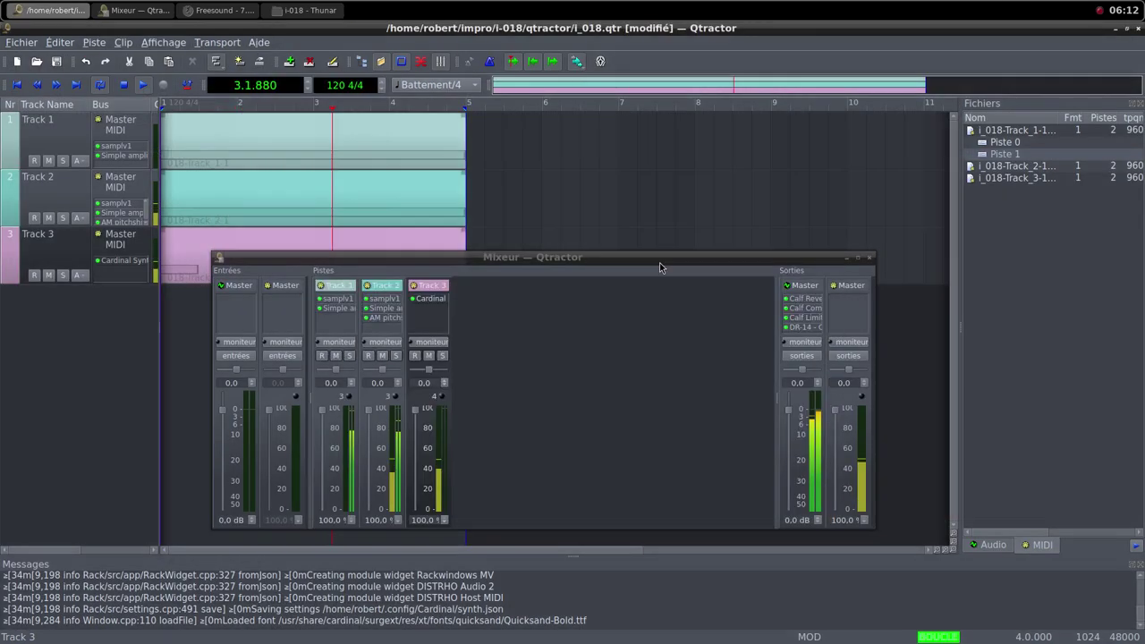
Step: Lower Track 1's mixer level to 0% and raise the Host Audio level in Track 3's Cardinal Synth to about -4.54 dB
left_click_drag(323, 428, 322, 511)
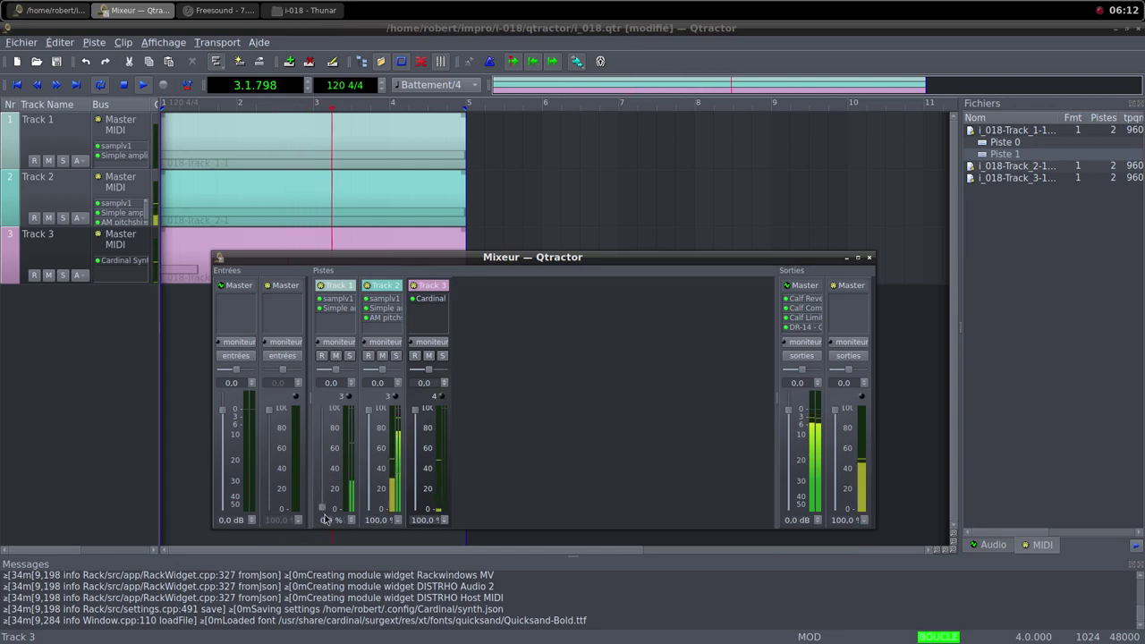
double_click(427, 301)
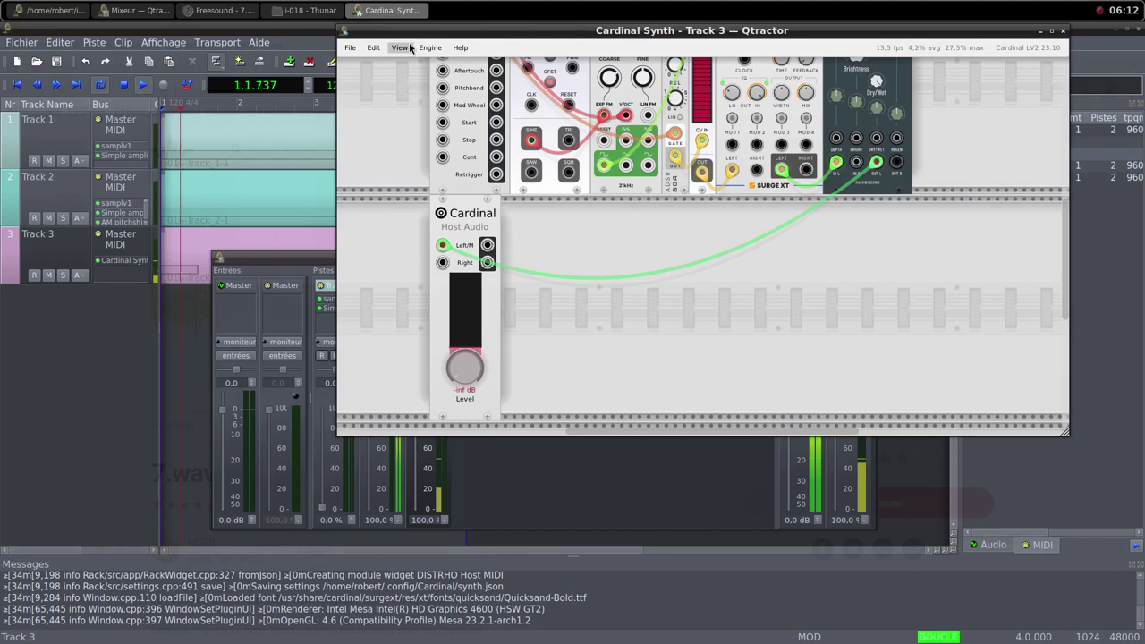
left_click_drag(413, 29, 597, 88)
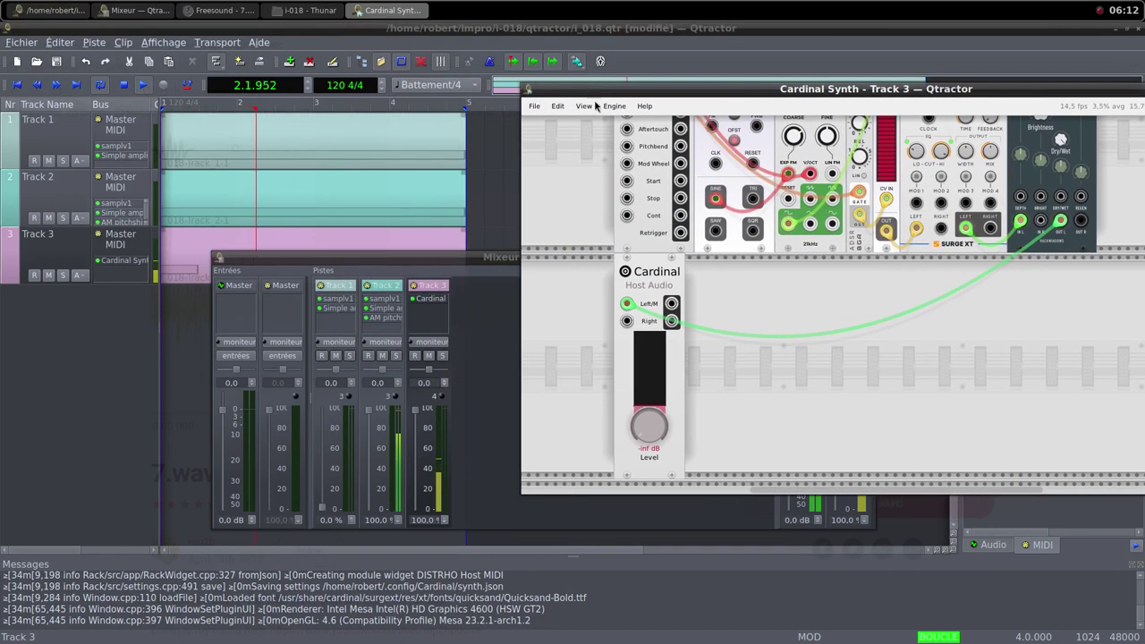
left_click_drag(651, 436, 525, 274)
left_click_drag(640, 399, 589, 357)
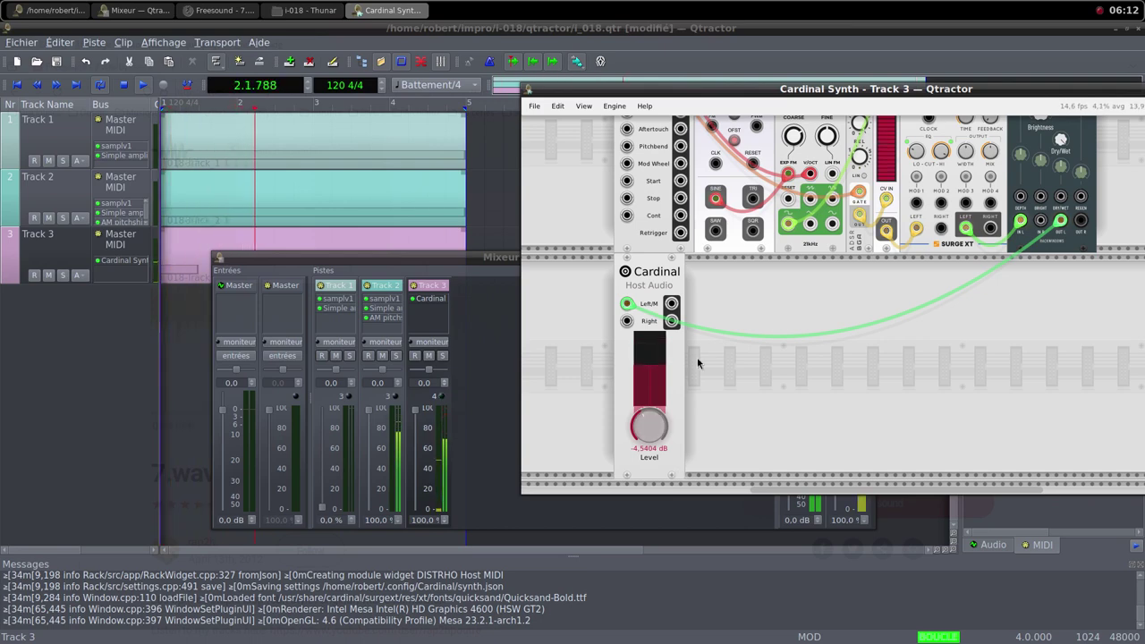
left_click_drag(967, 96, 789, 132)
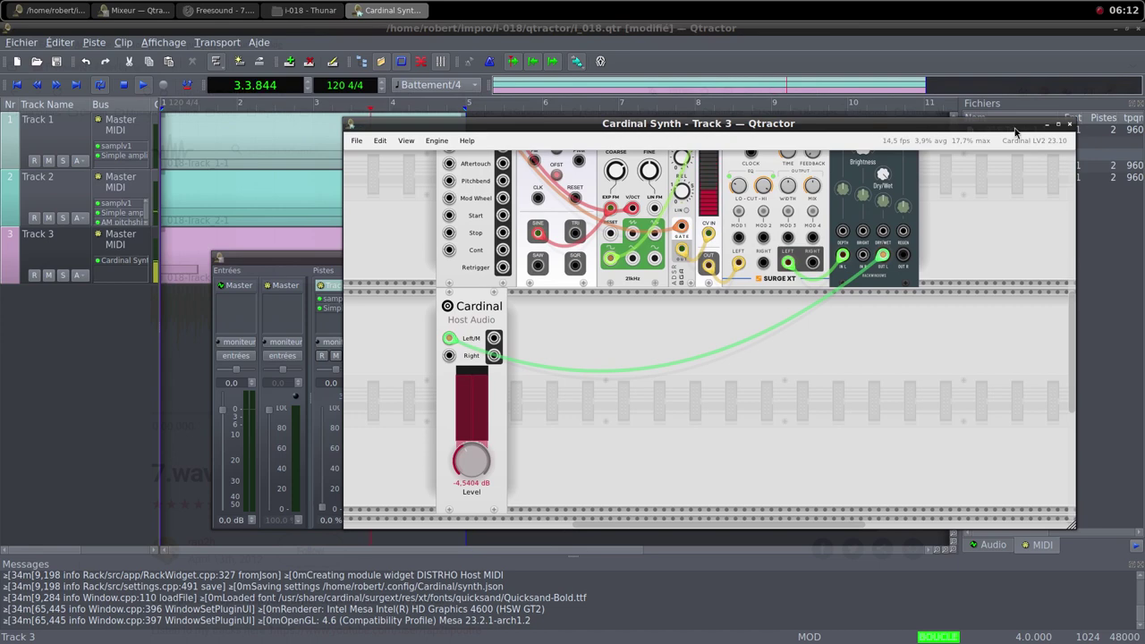
left_click(1069, 125)
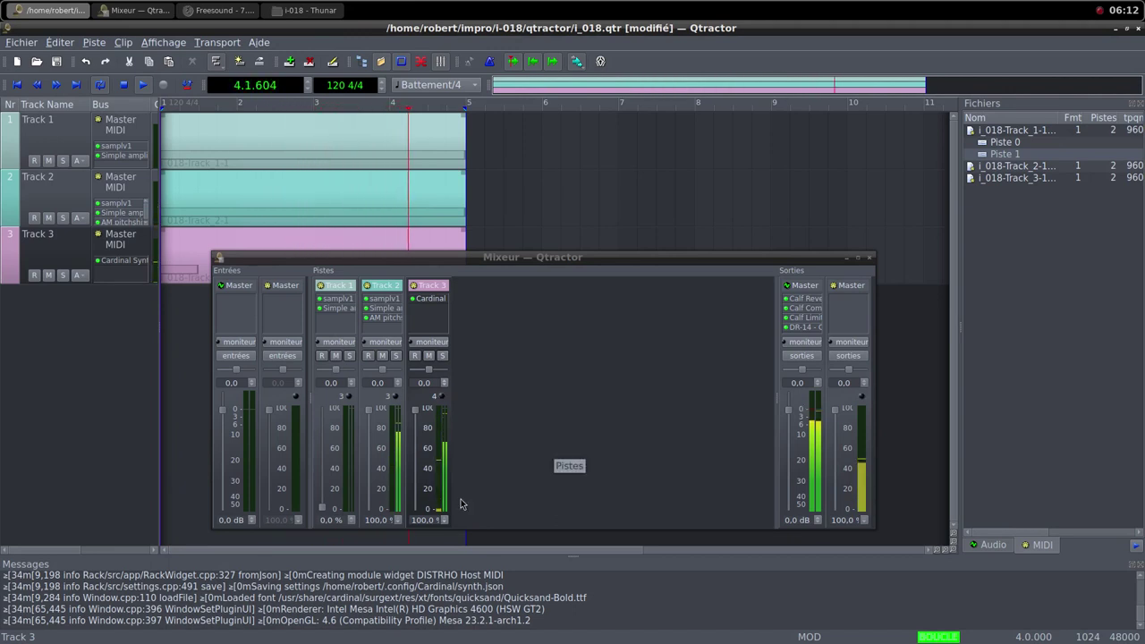
Step: Add the AM pitchshifter plugin to Track 1 and lower its pitch shift to 0.367
right_click(339, 319)
left_click(354, 328)
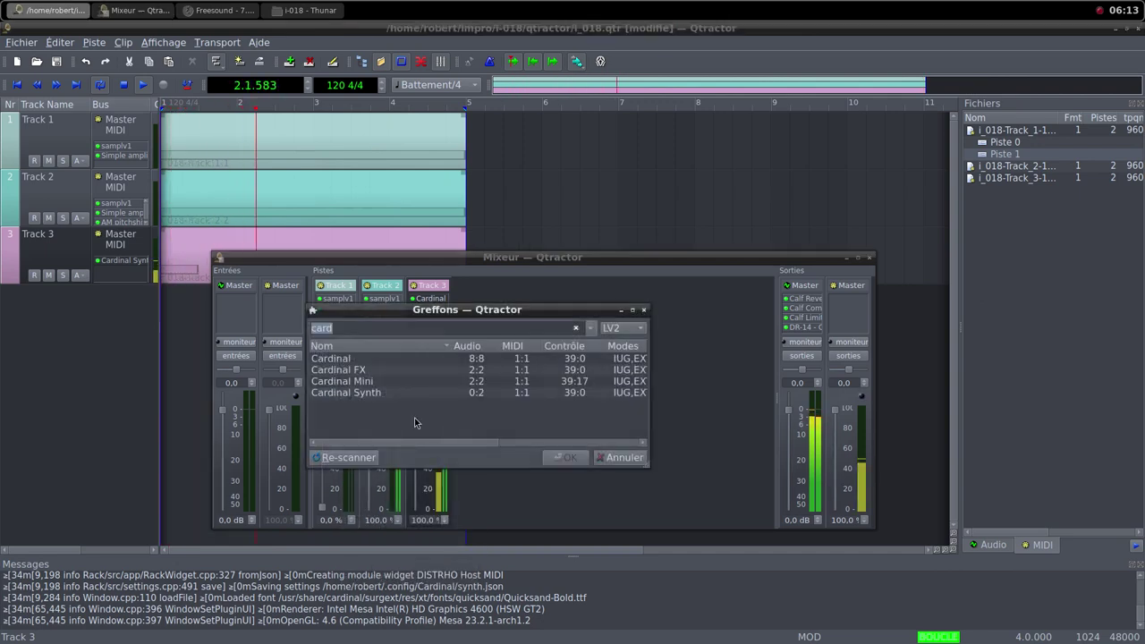
type("pit")
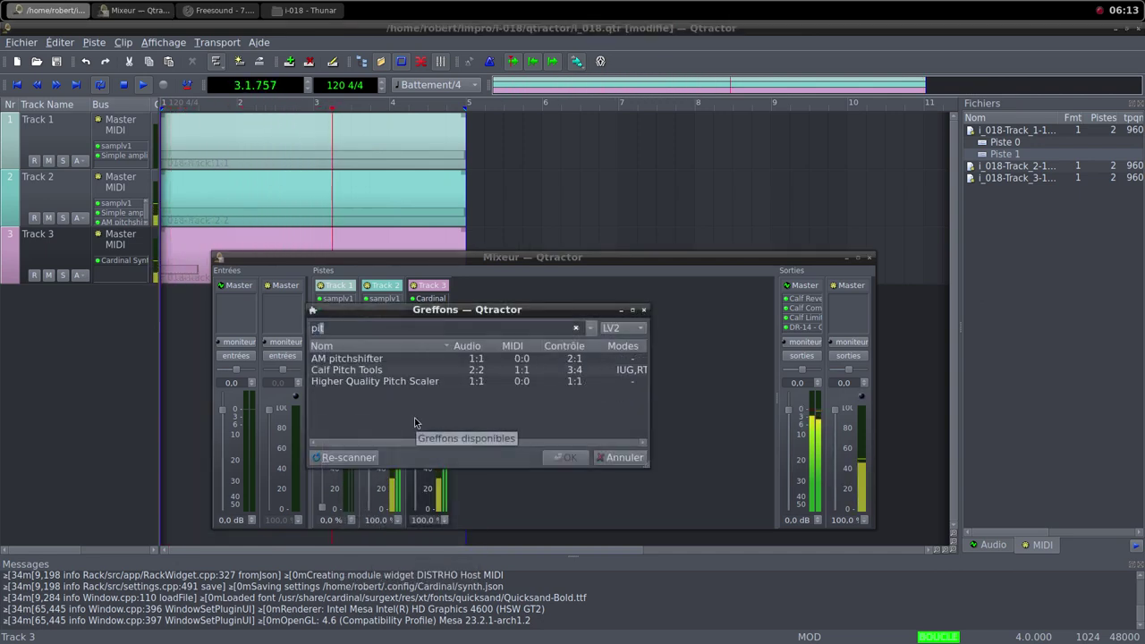
left_click(393, 360)
double_click(393, 360)
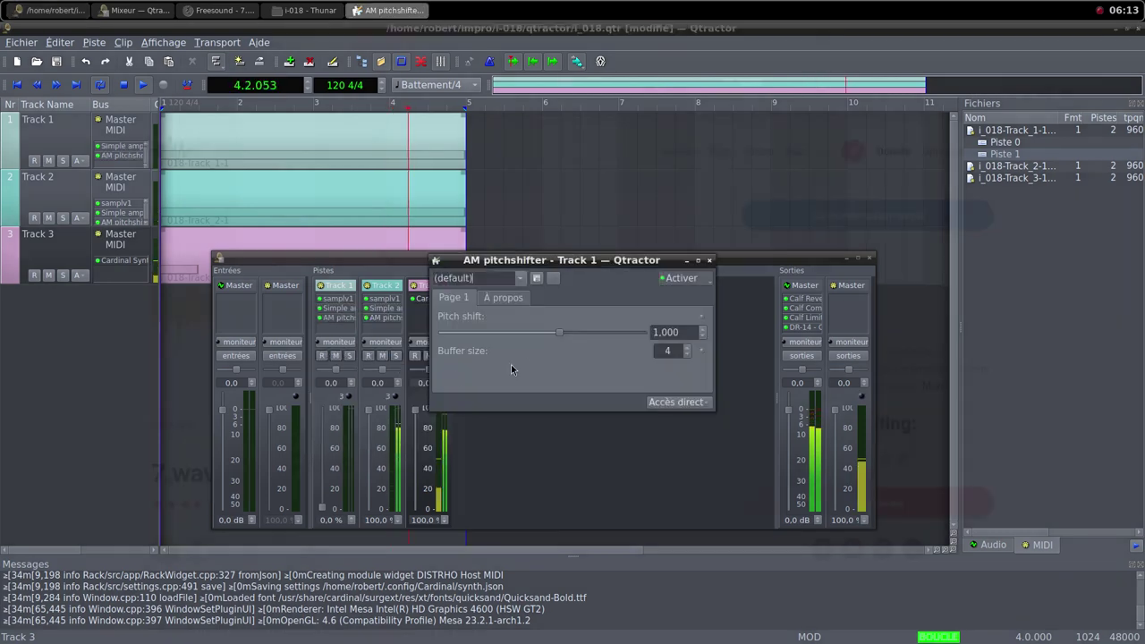
left_click_drag(559, 332, 507, 336)
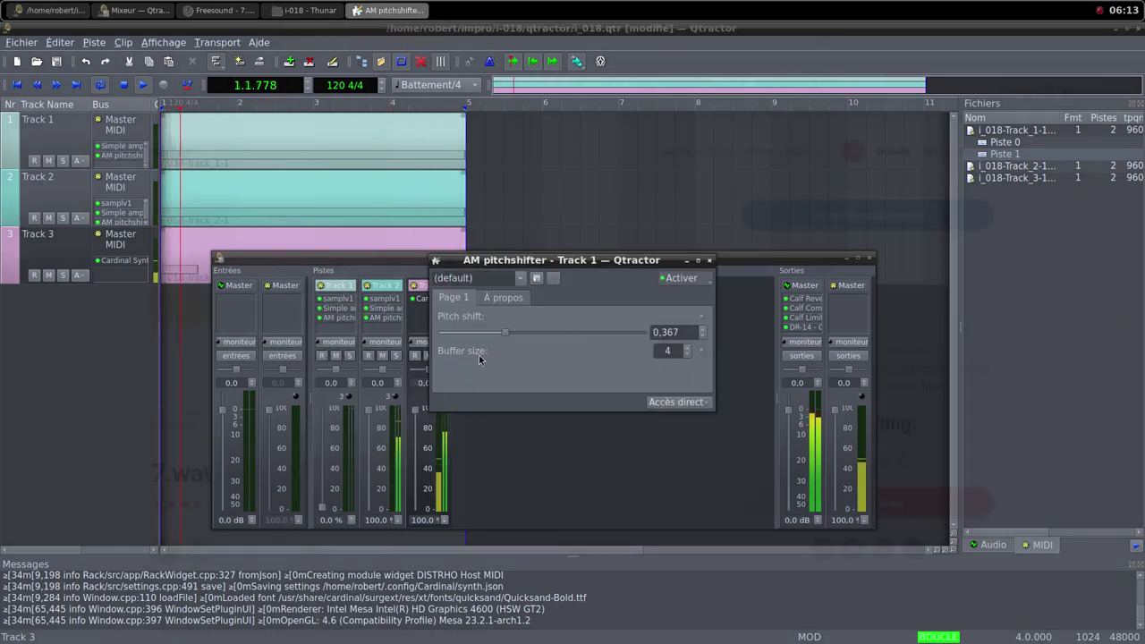
Step: Raise Track 1's mixer level to 100% and set its AM pitchshifter's pitch shift to 0.615
left_click(321, 516)
left_click_drag(320, 516, 321, 409)
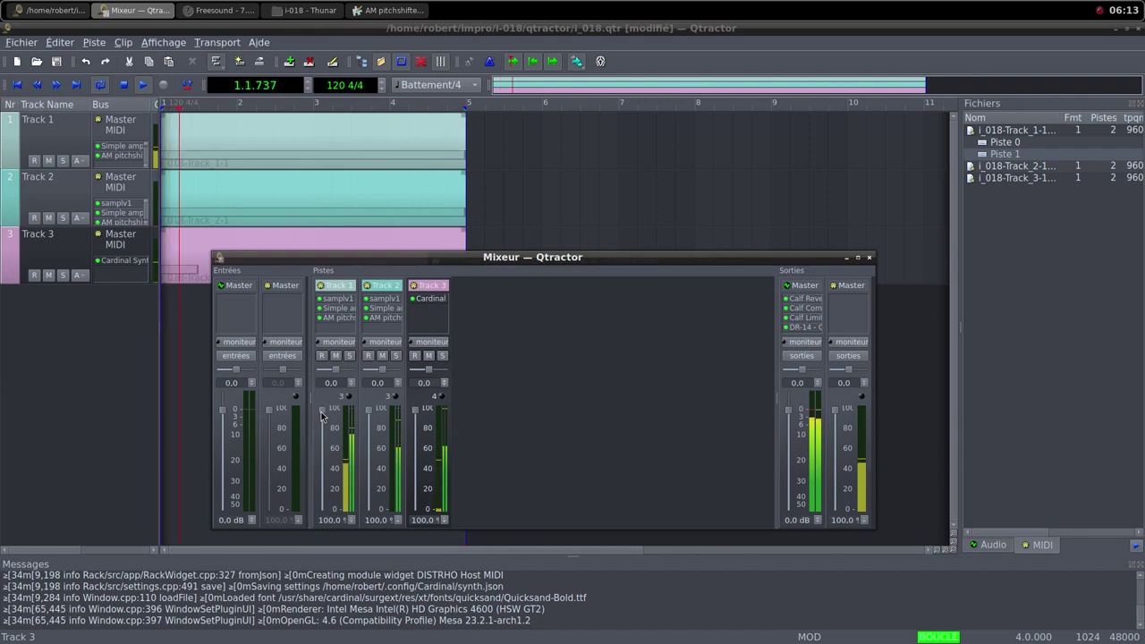
double_click(345, 318)
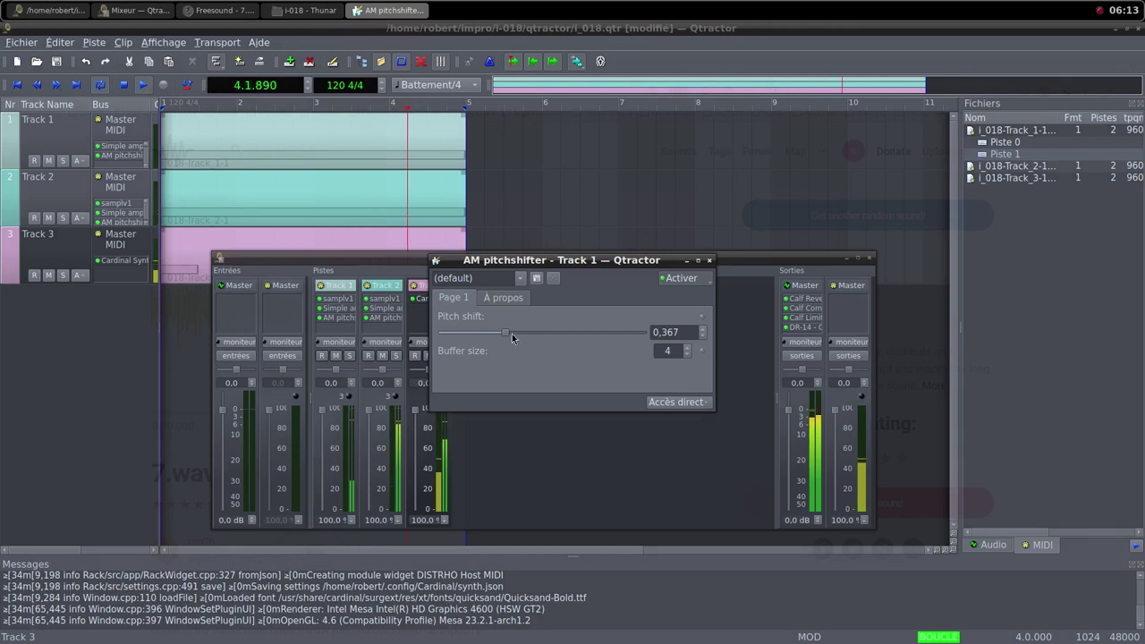
left_click_drag(508, 334, 537, 342)
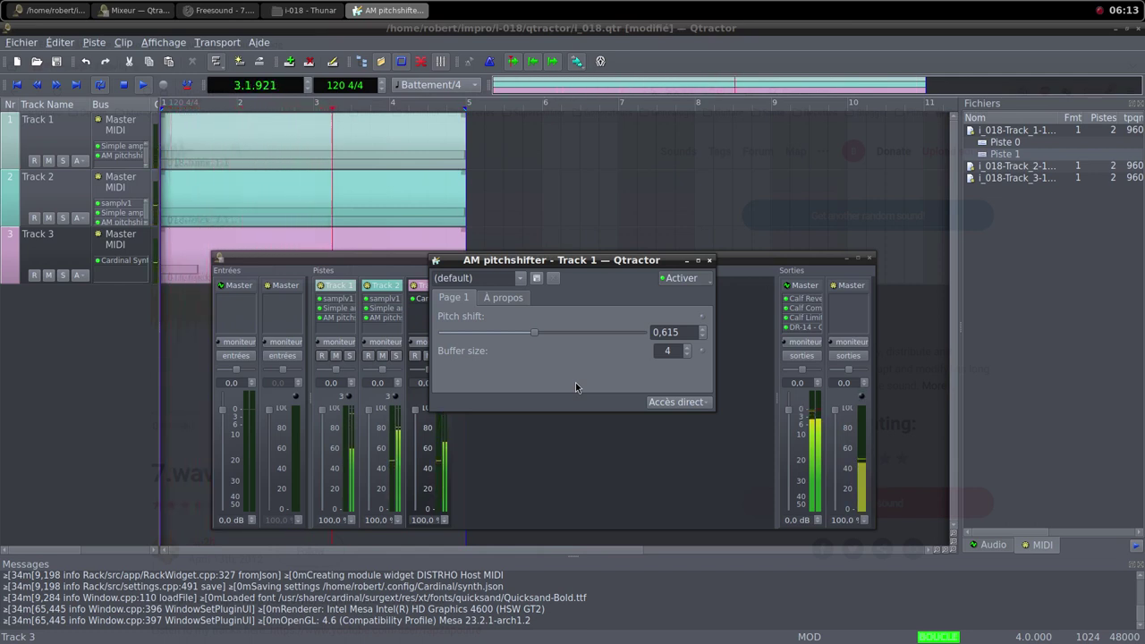
Step: Set the gain of Track 1's Simple amplifier to 8.106 dB and close the plugin window
left_click(324, 310)
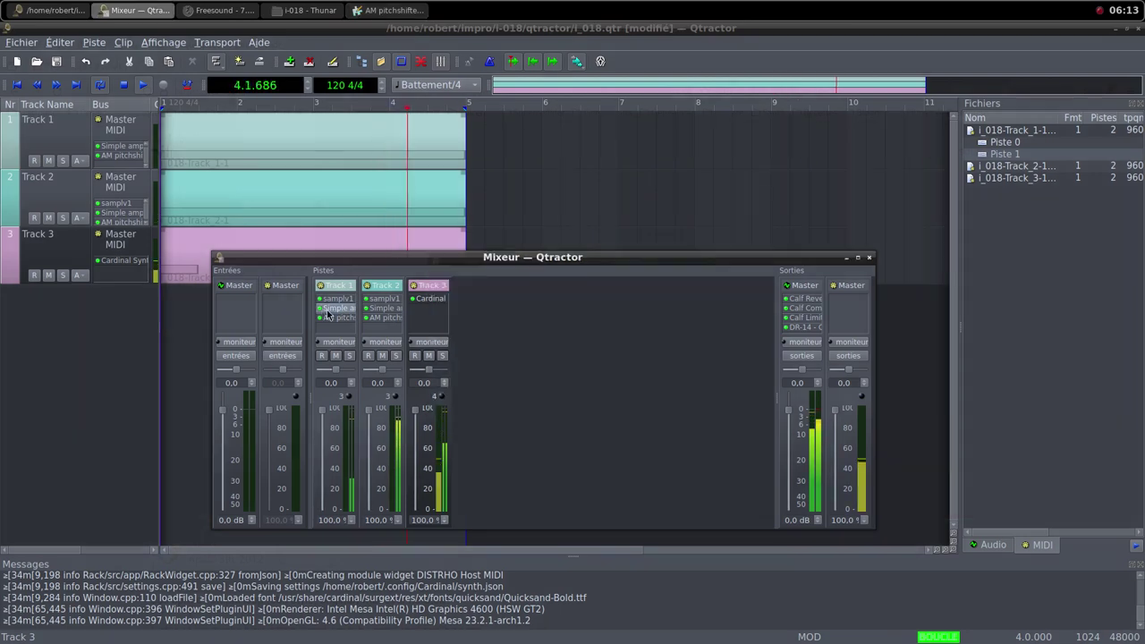
double_click(324, 309)
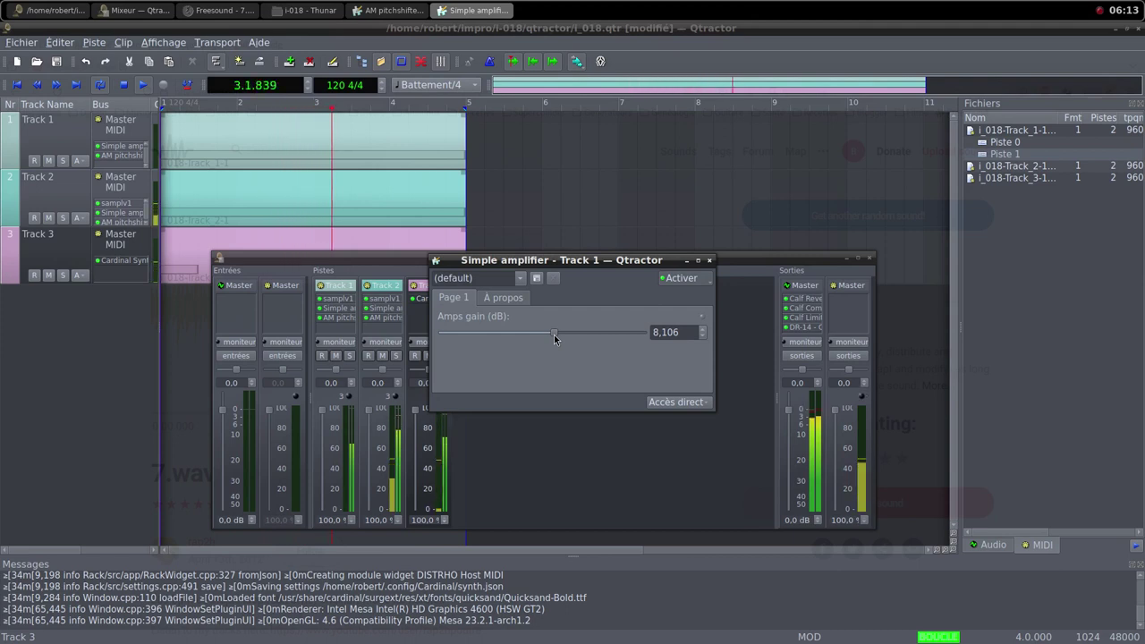
left_click(709, 260)
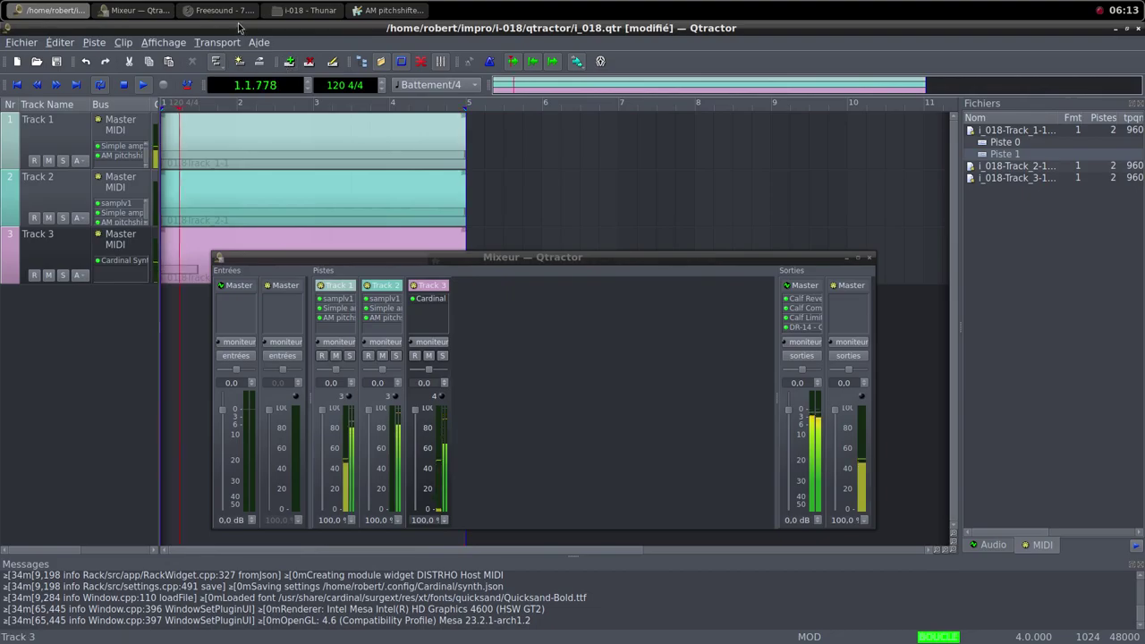
Step: Switch to Freesound, get another random sound and download AmCS_JH_TE50_ieieie oeoeoe.wav into the i-018/samples folder
left_click(219, 10)
left_click(851, 227)
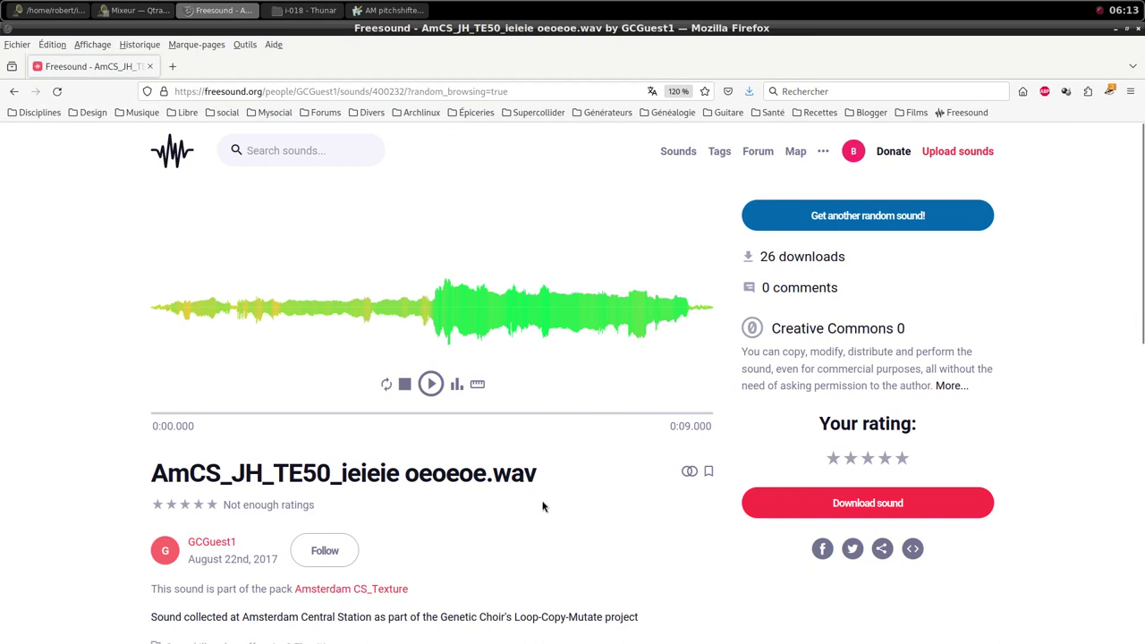
scroll(570, 511, "down", 2)
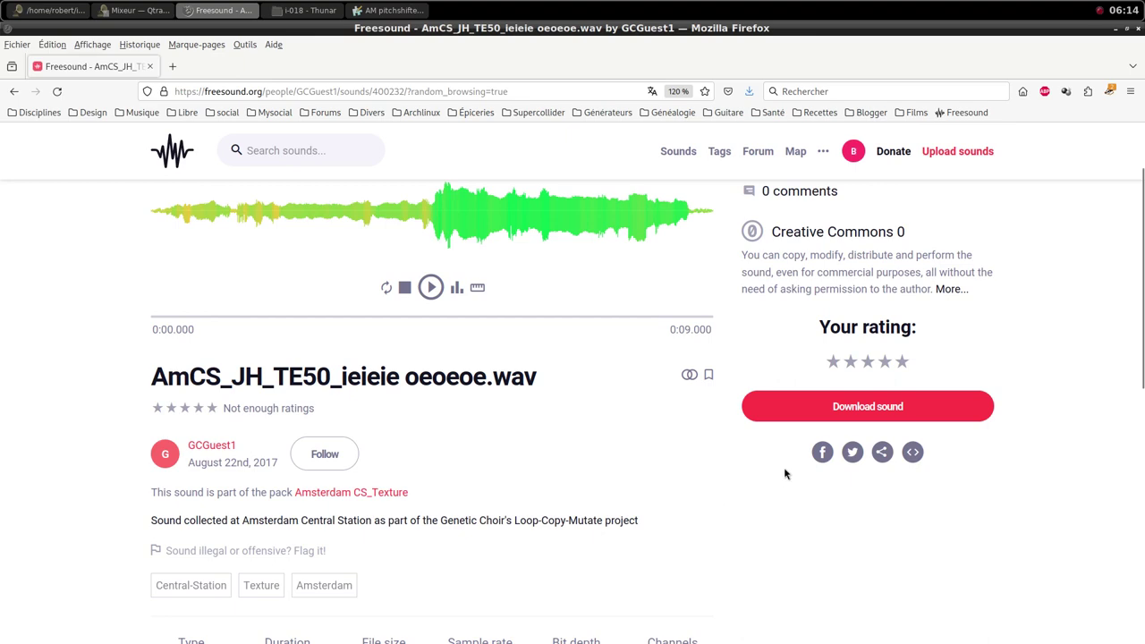
left_click(877, 418)
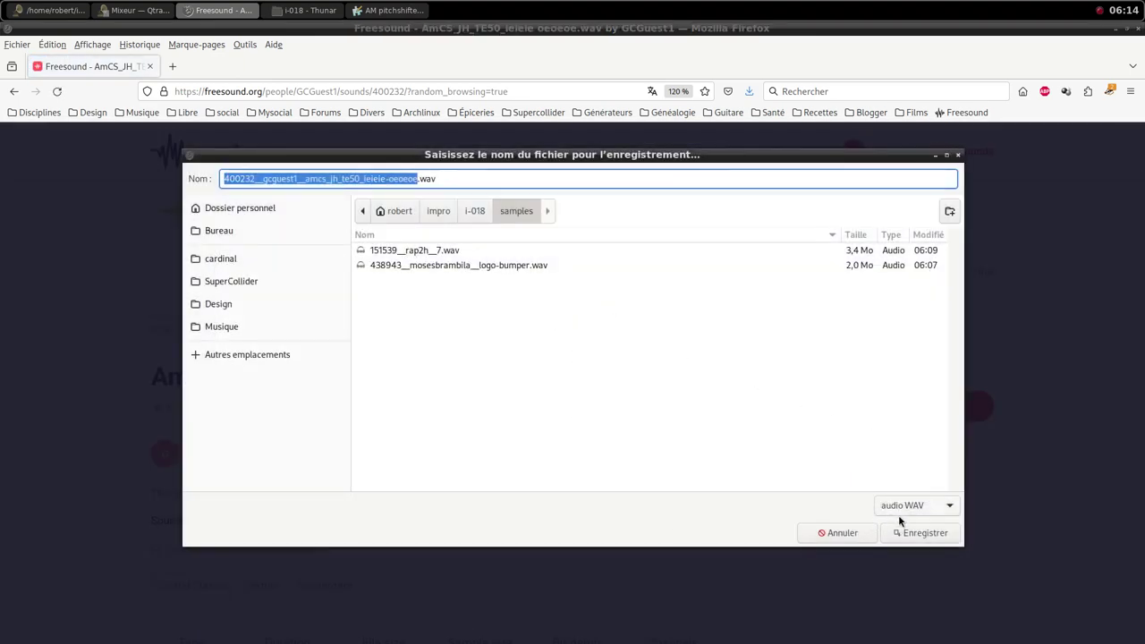
left_click(903, 535)
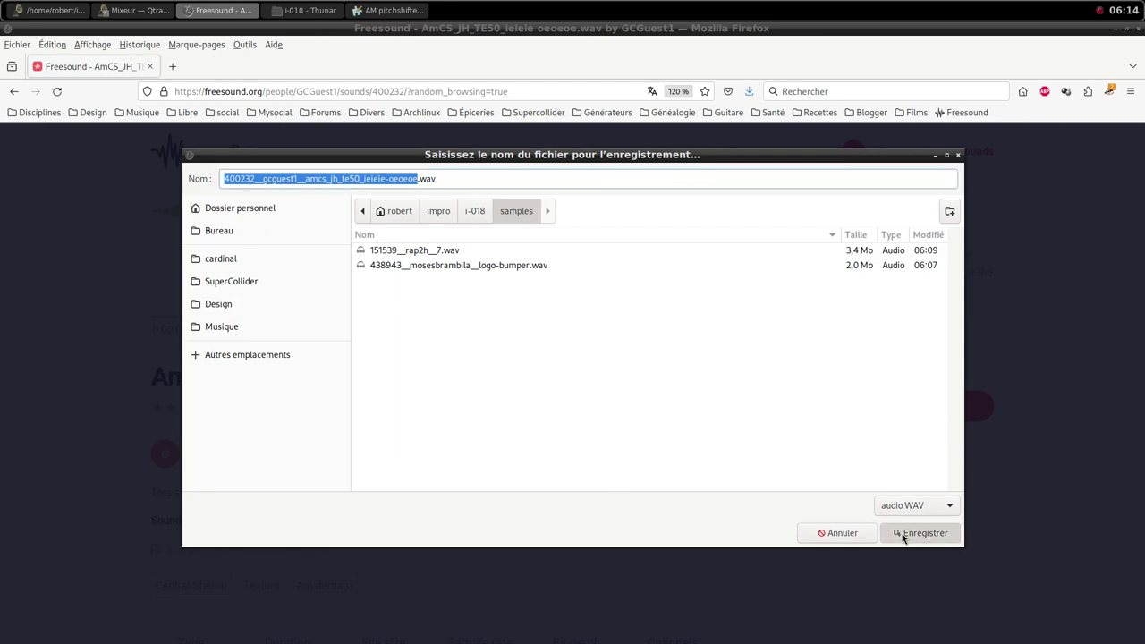
left_click(910, 287)
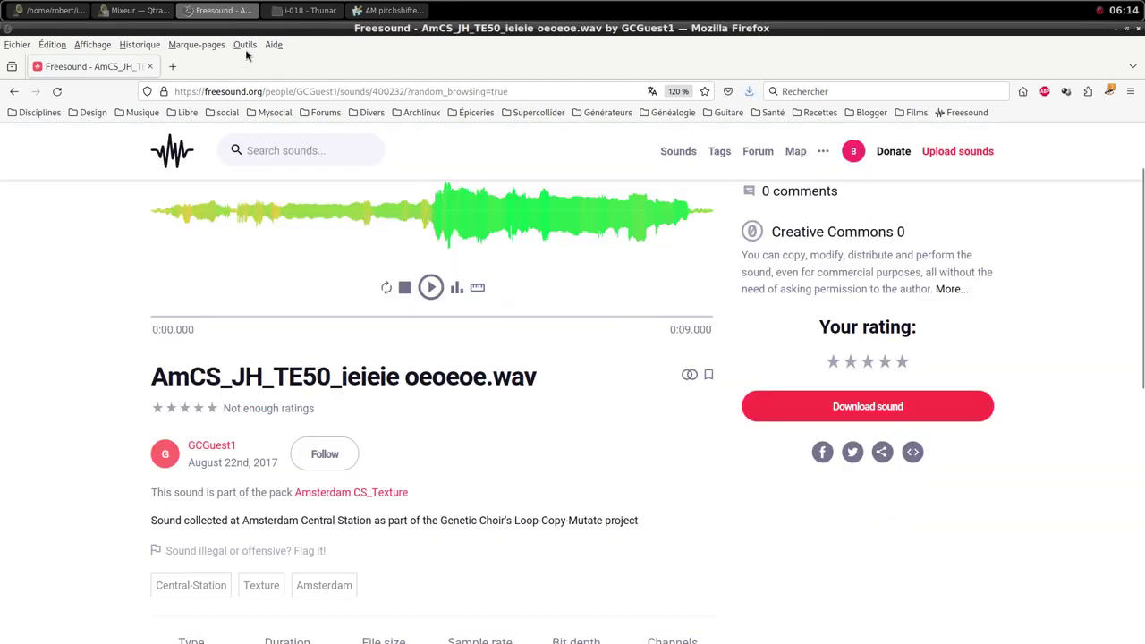
Step: Switch back to Qtractor and set up a new MIDI track, Track 4, with the samplv1 LV2 plugin
left_click(55, 12)
right_click(519, 342)
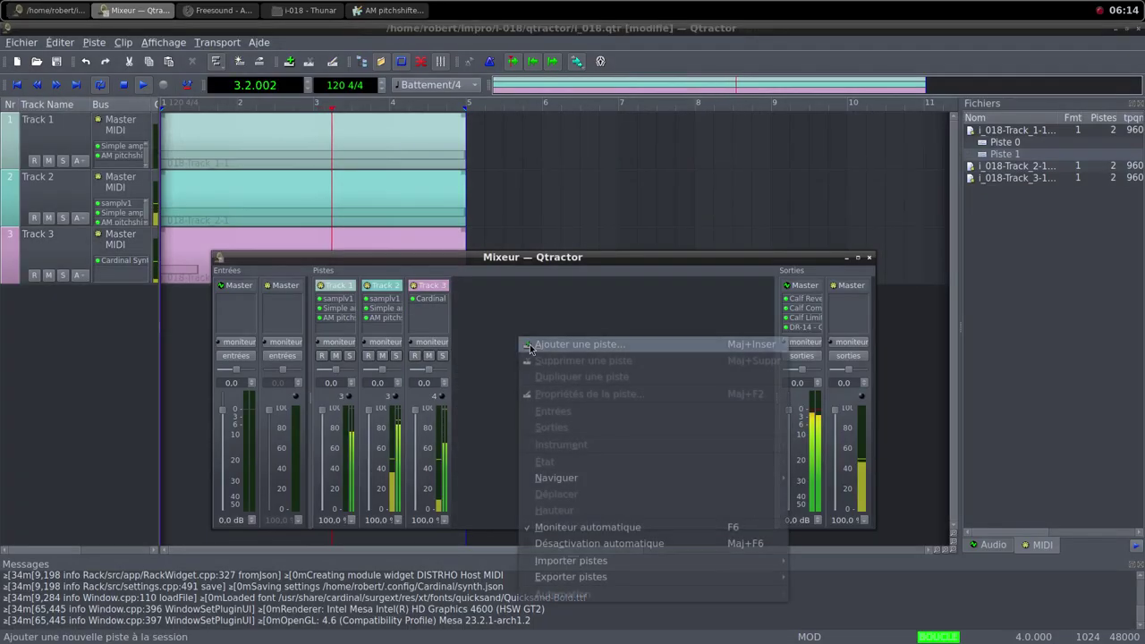
left_click(535, 347)
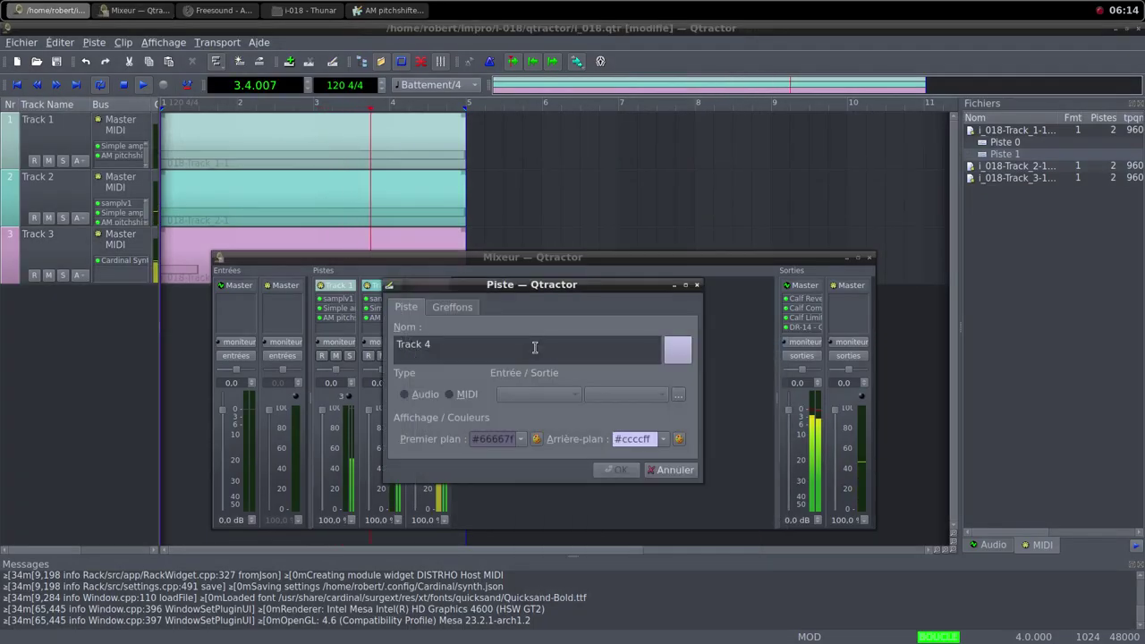
left_click(467, 393)
left_click(454, 307)
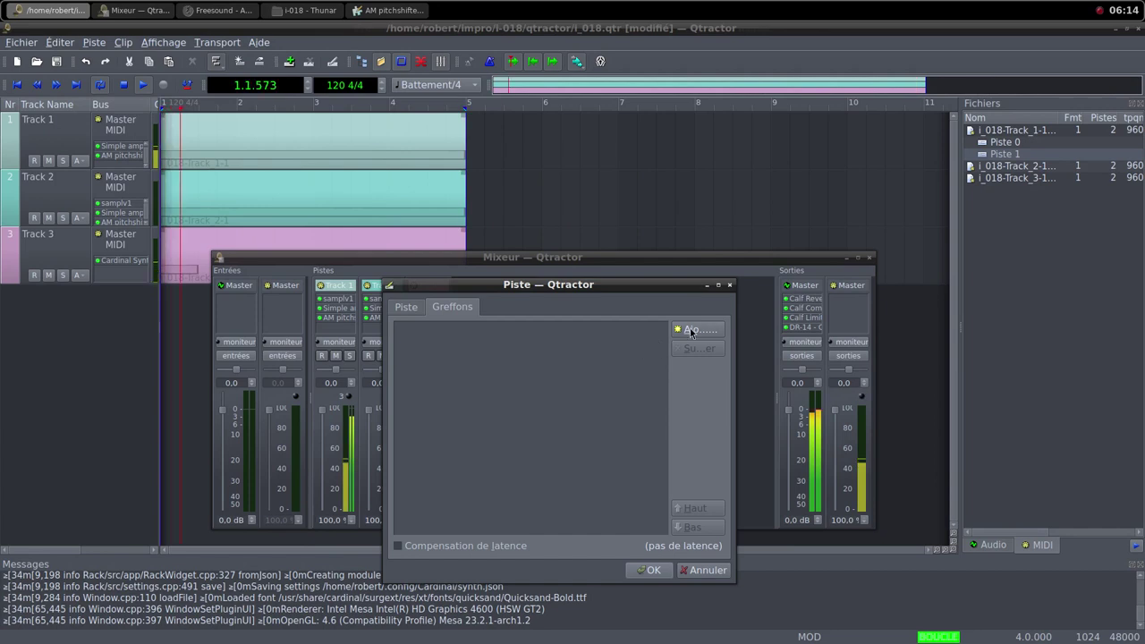
double_click(594, 360)
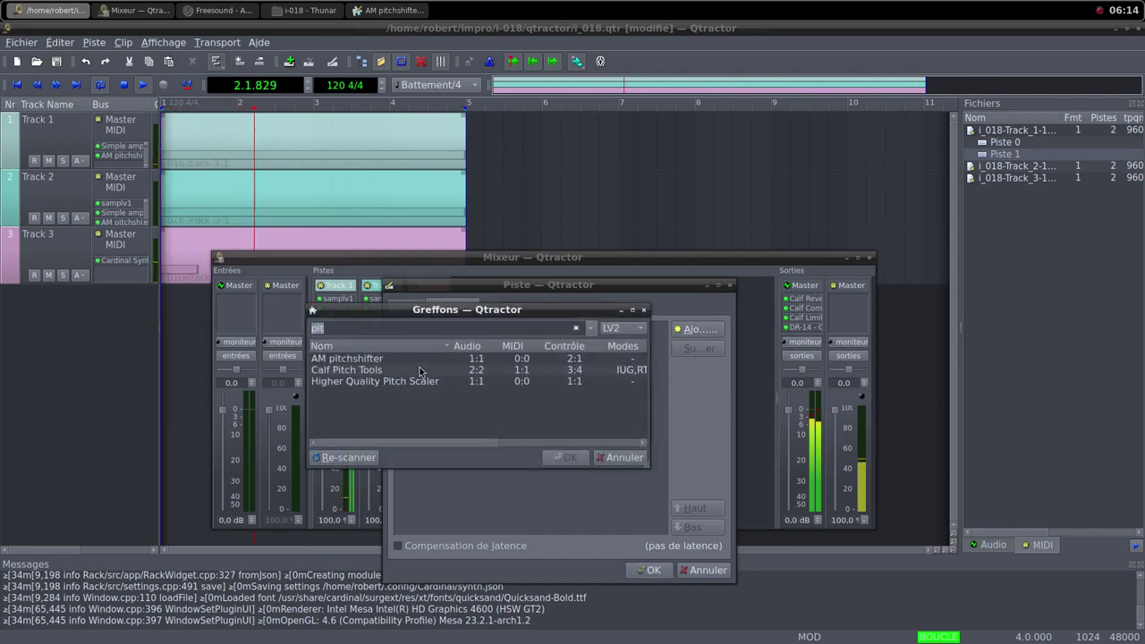
type("sam")
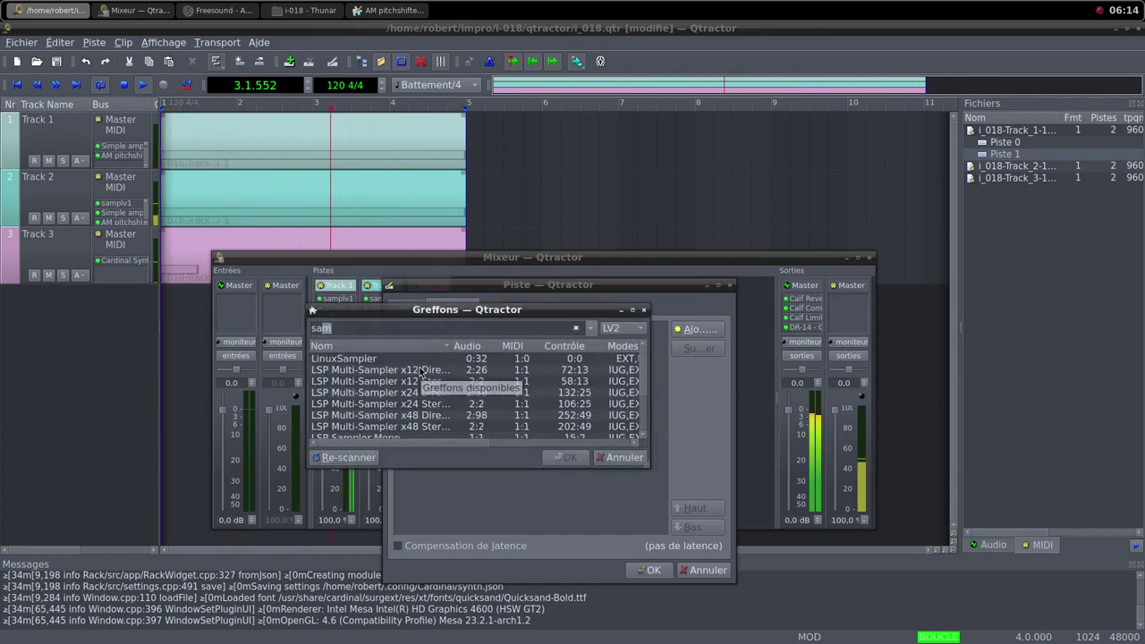
scroll(408, 383, "down", 2)
double_click(383, 426)
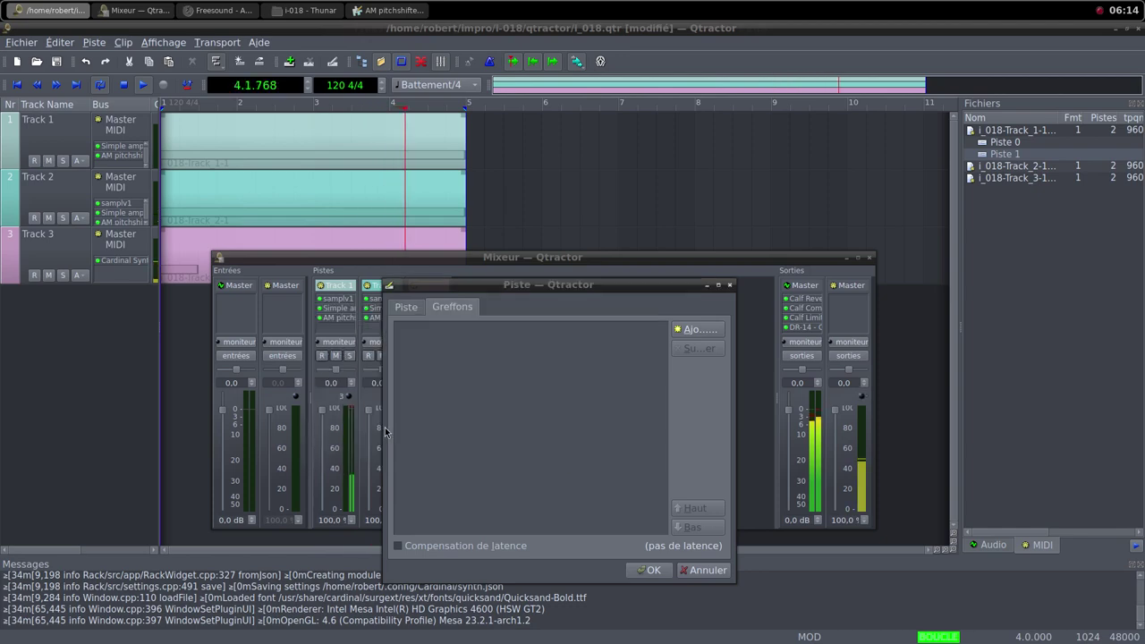
Step: Load 400232__gcguest1__amcs_jh_te50_ieieie-oeoeoe.wav into Track 4's samplv1, set its DCA and OUT volumes to 100, and close the plugin window
double_click(376, 259)
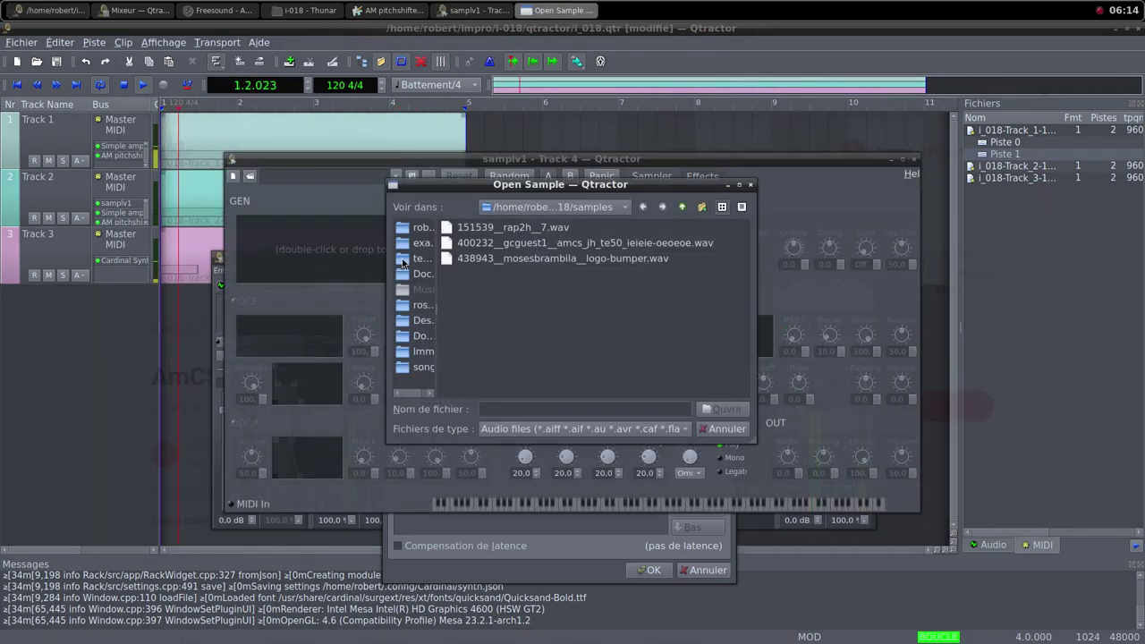
left_click(586, 251)
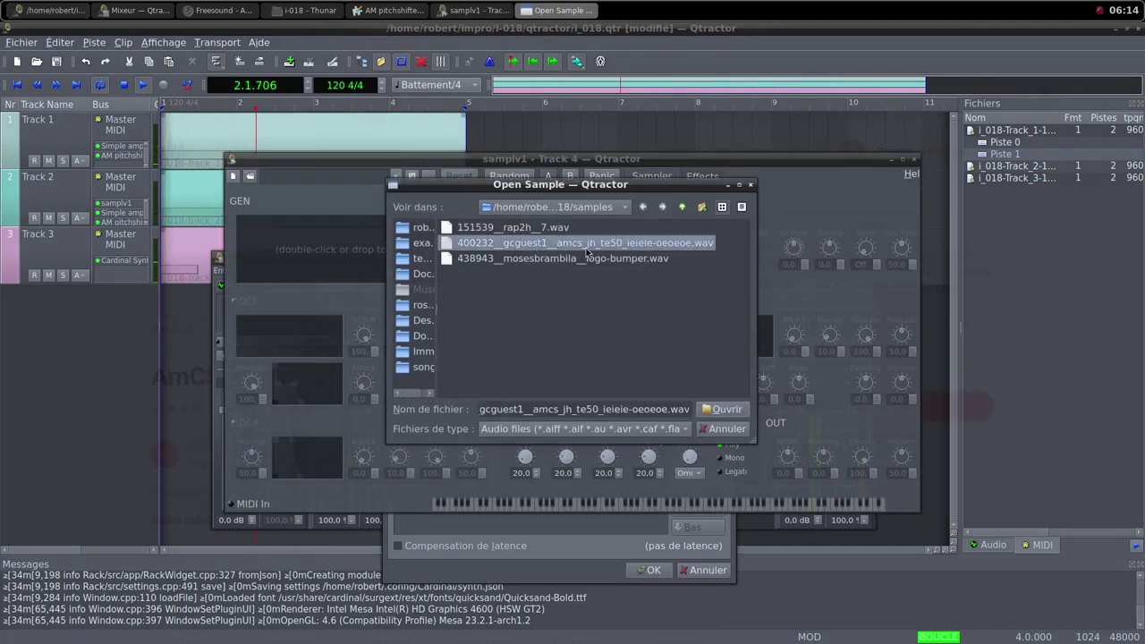
left_click(735, 411)
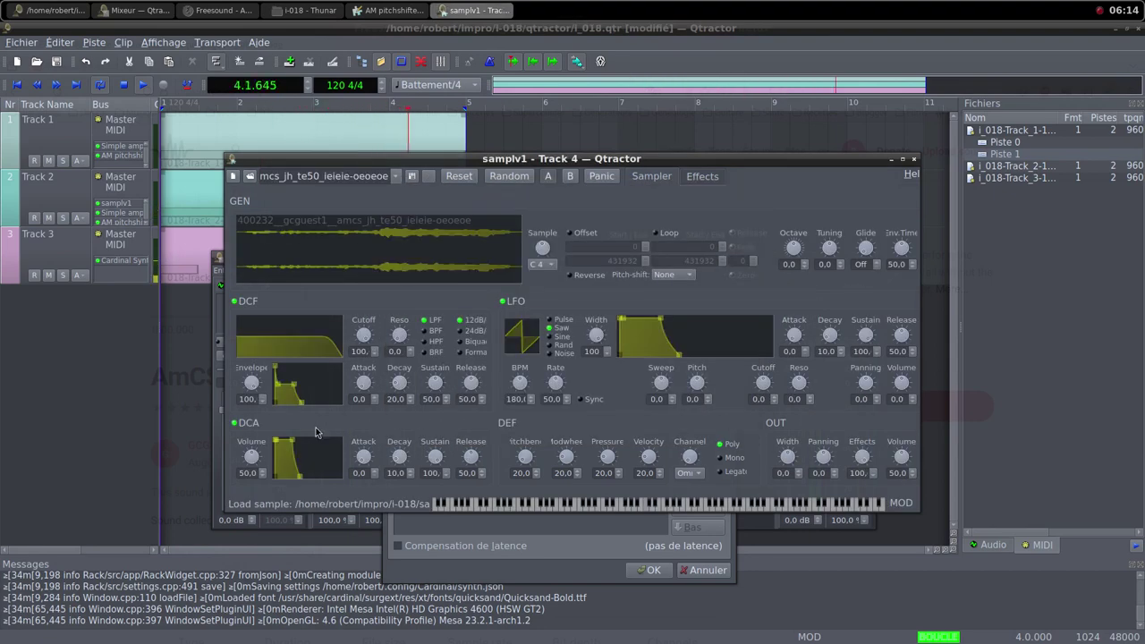
left_click_drag(266, 453, 258, 461)
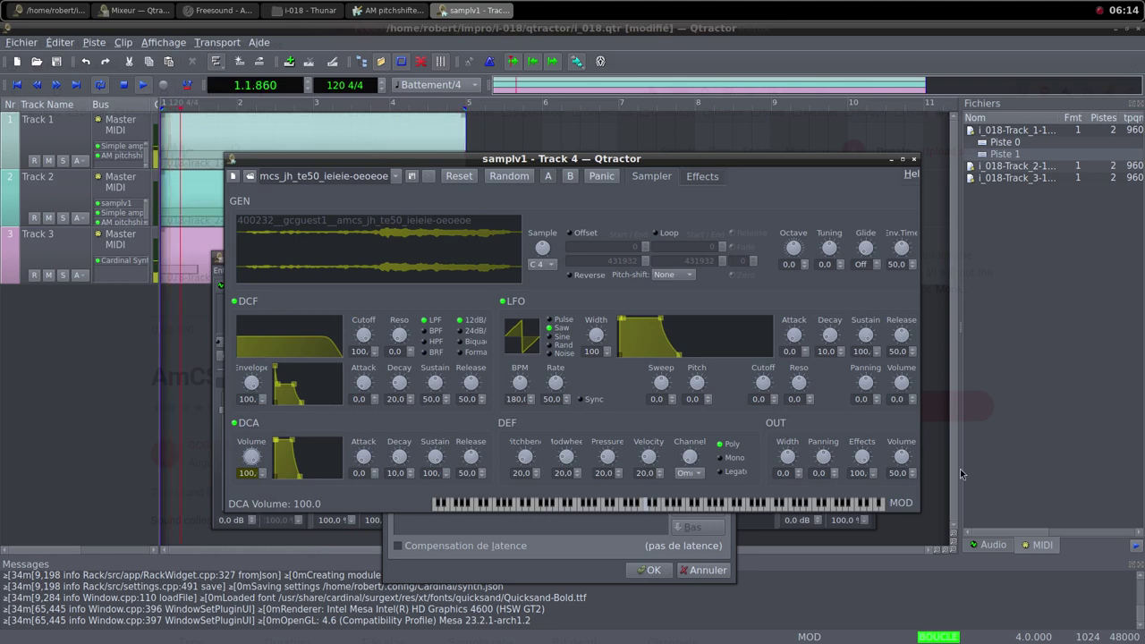
left_click_drag(900, 457, 906, 465)
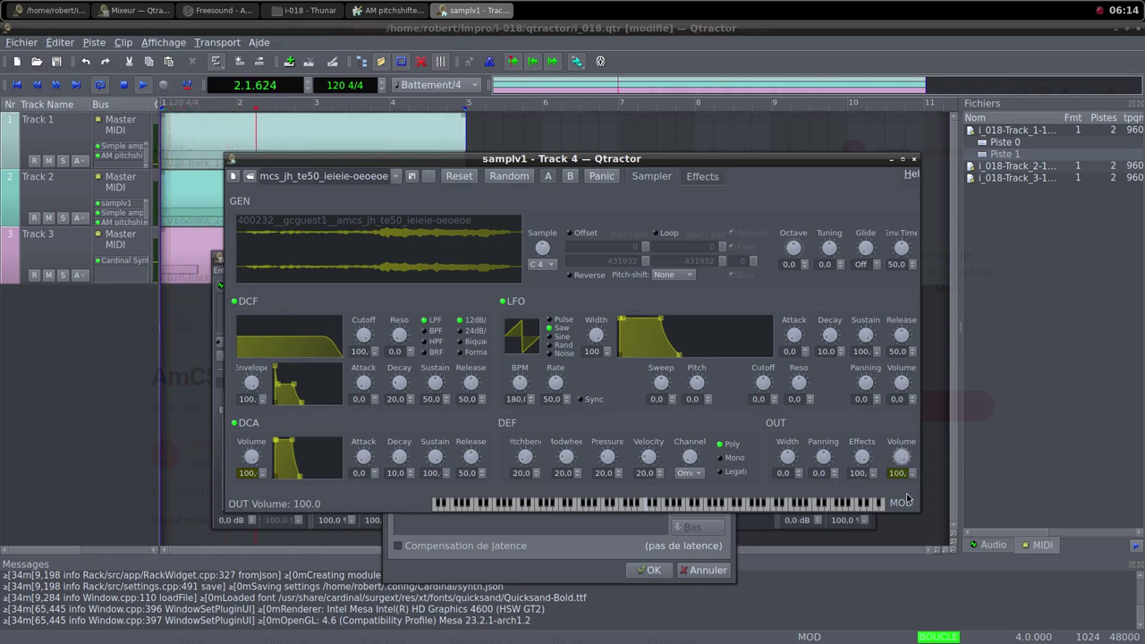
left_click(913, 160)
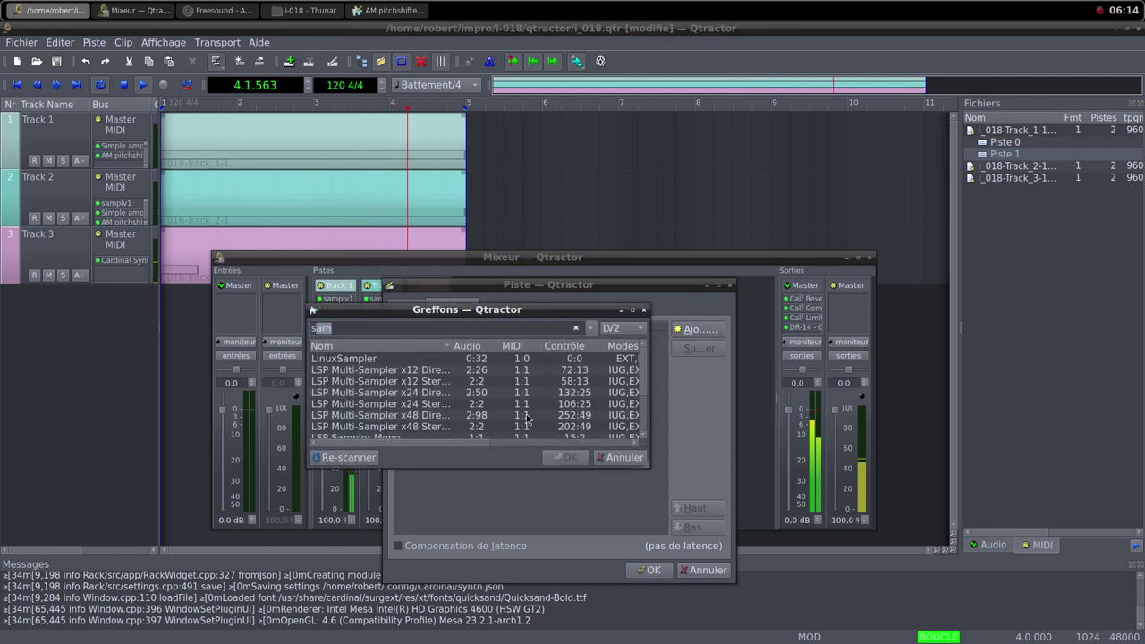
Step: Complete Track 4's creation with an added Simple amplifier plugin and lower the track's mixer level to 0%
type("s")
double_click(388, 397)
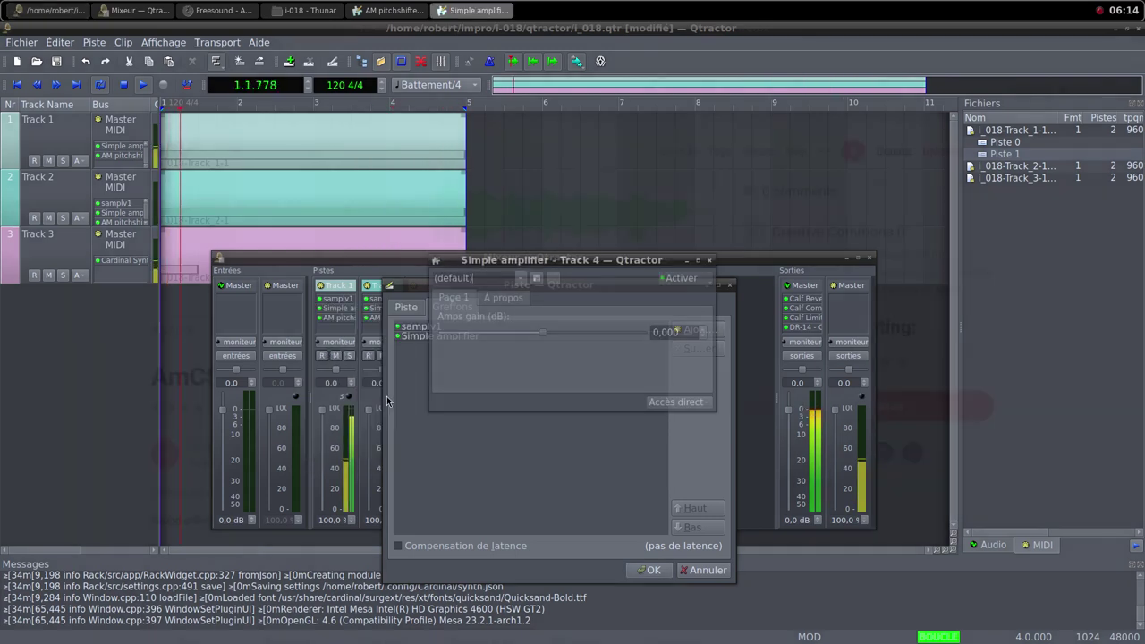
left_click(709, 260)
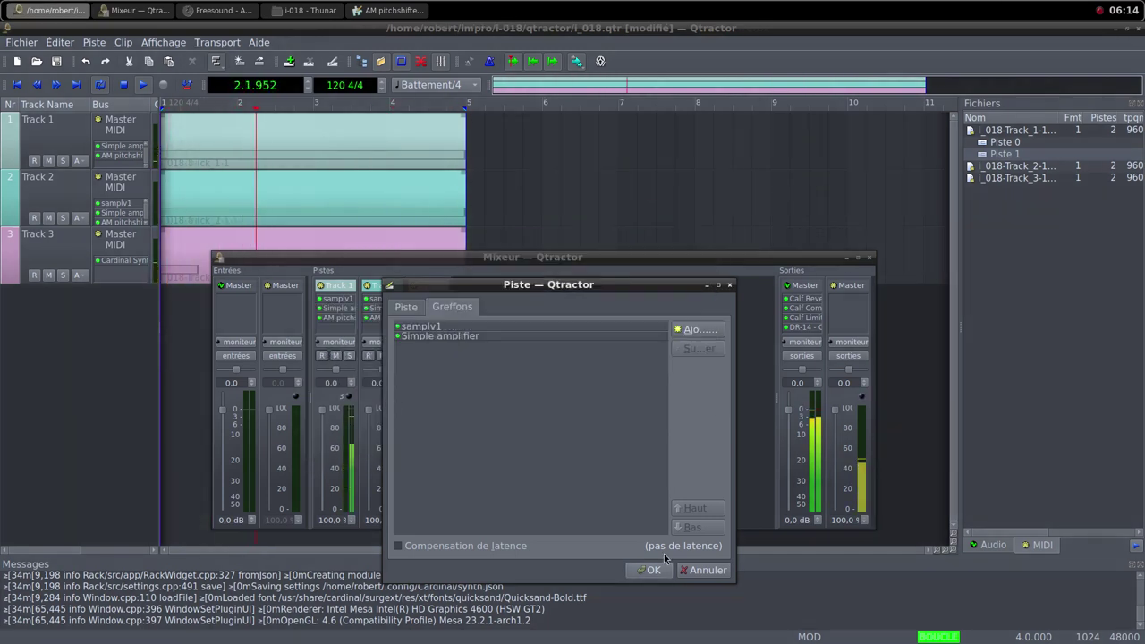
left_click(649, 571)
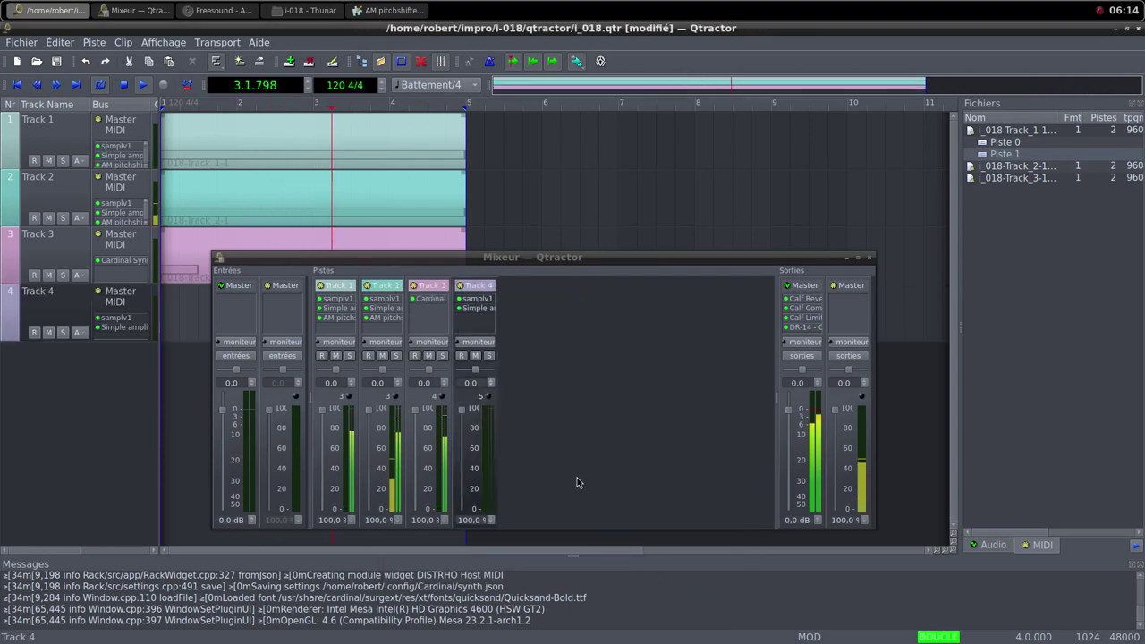
left_click_drag(461, 410, 471, 540)
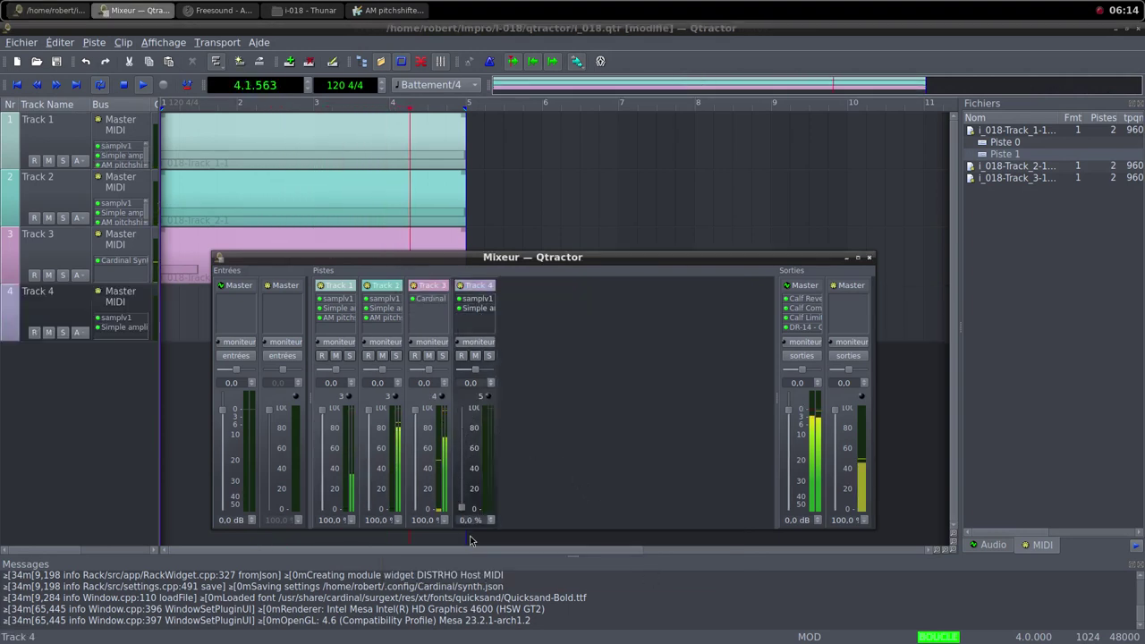
Step: Create a new MIDI clip on Track 4 starting at bar 1
left_click(227, 11)
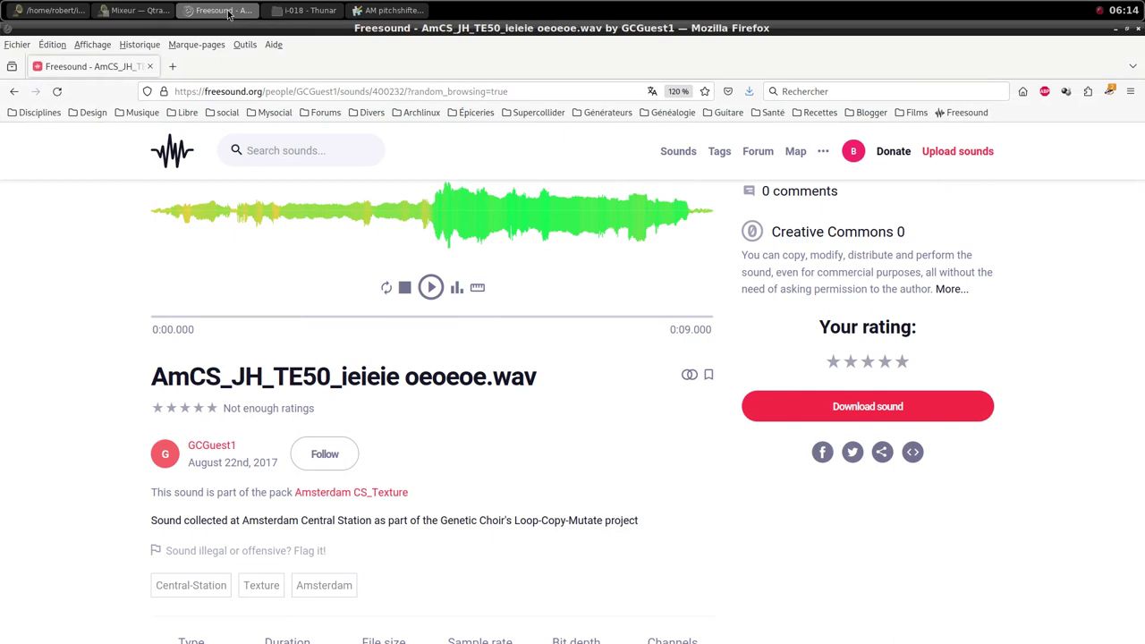
left_click(57, 11)
right_click(200, 329)
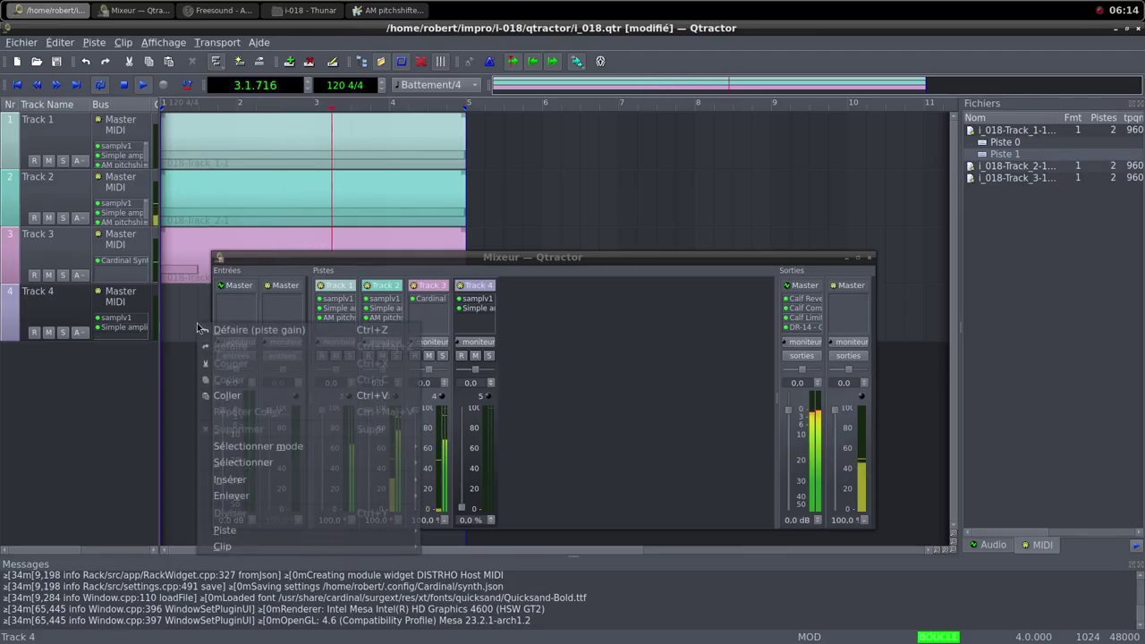
mouse_move(223, 545)
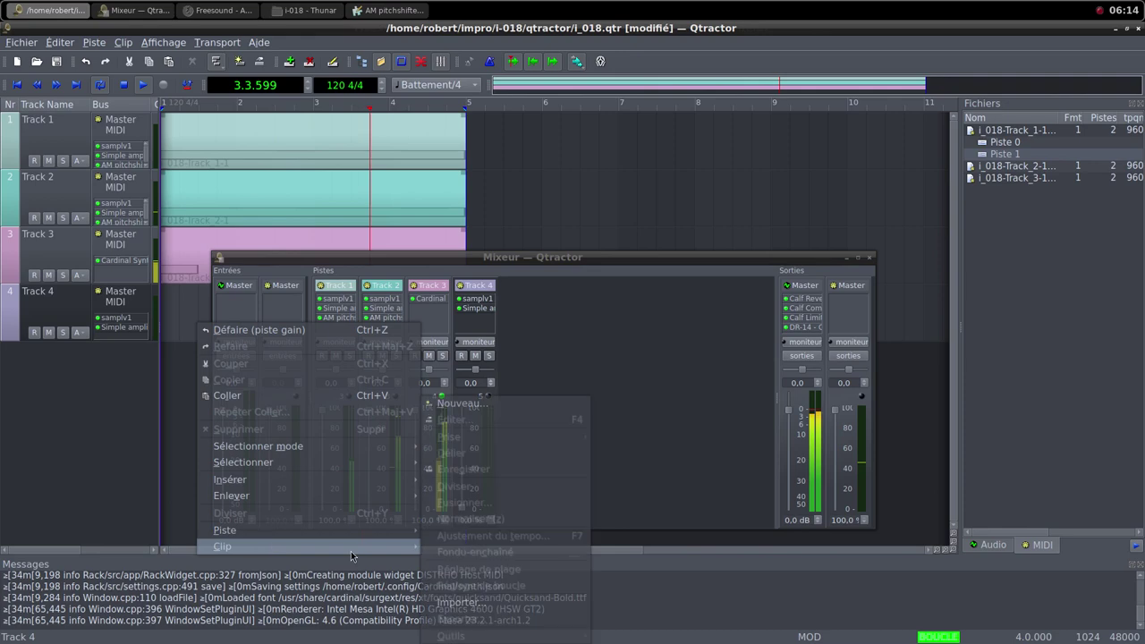
left_click(504, 409)
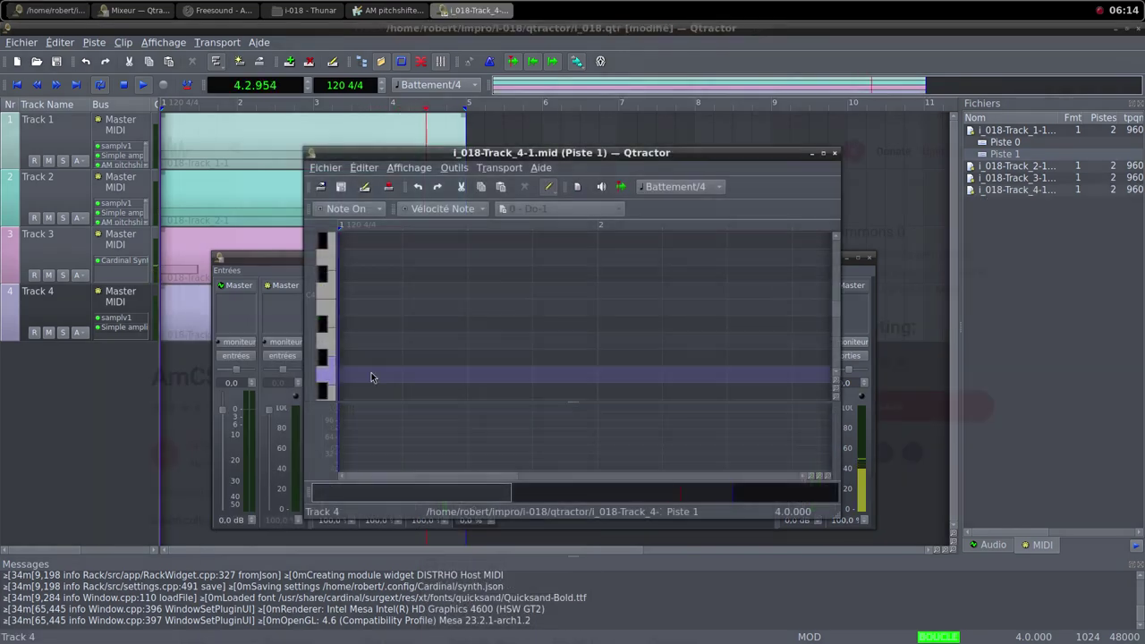
Step: Draw one C4 note from bar 1 to bar 5 in Track 4's MIDI clip and close the clip editor
left_click(823, 154)
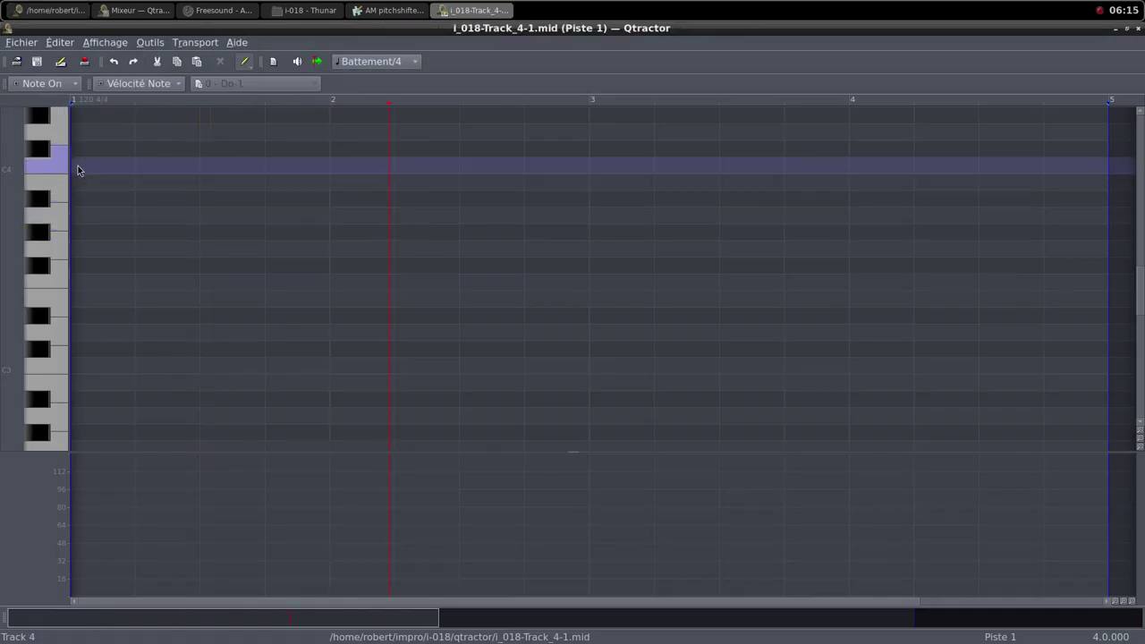
left_click_drag(78, 165, 1098, 160)
left_click(1126, 28)
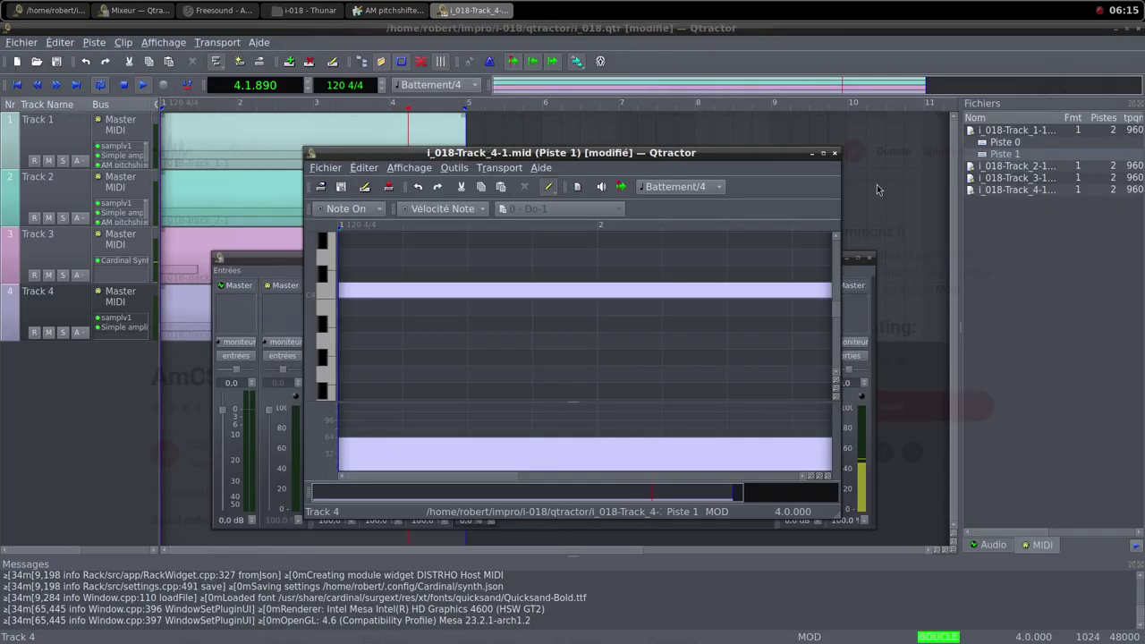
left_click(835, 152)
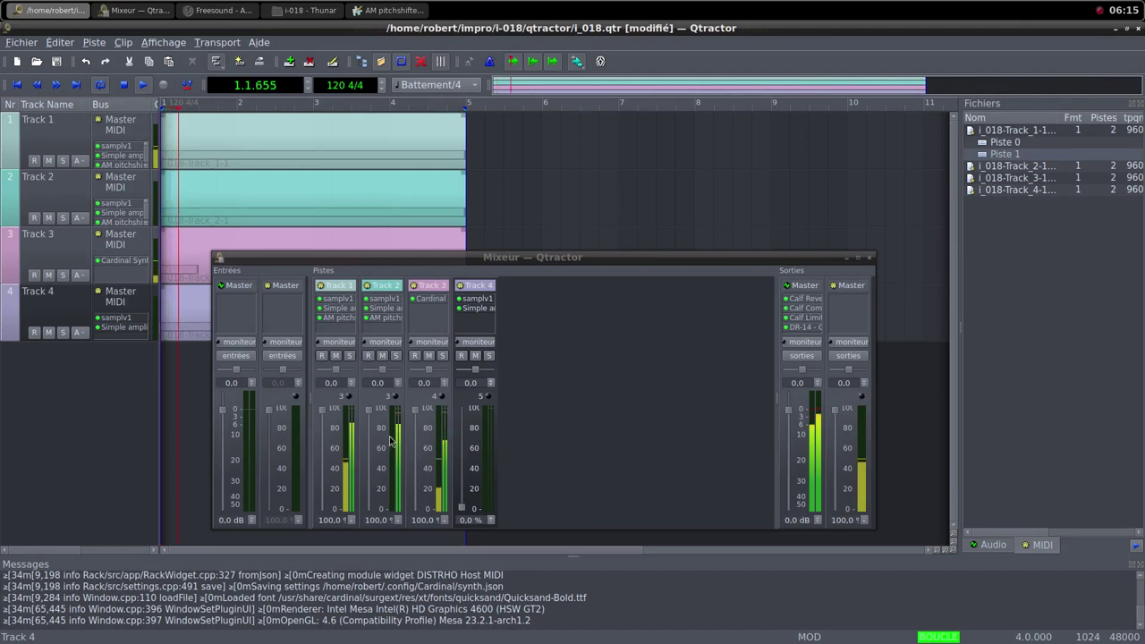
Step: Fade Track 2's mixer level down to 0% and bring Track 4's mixer level up to 100%
left_click_drag(370, 416, 374, 512)
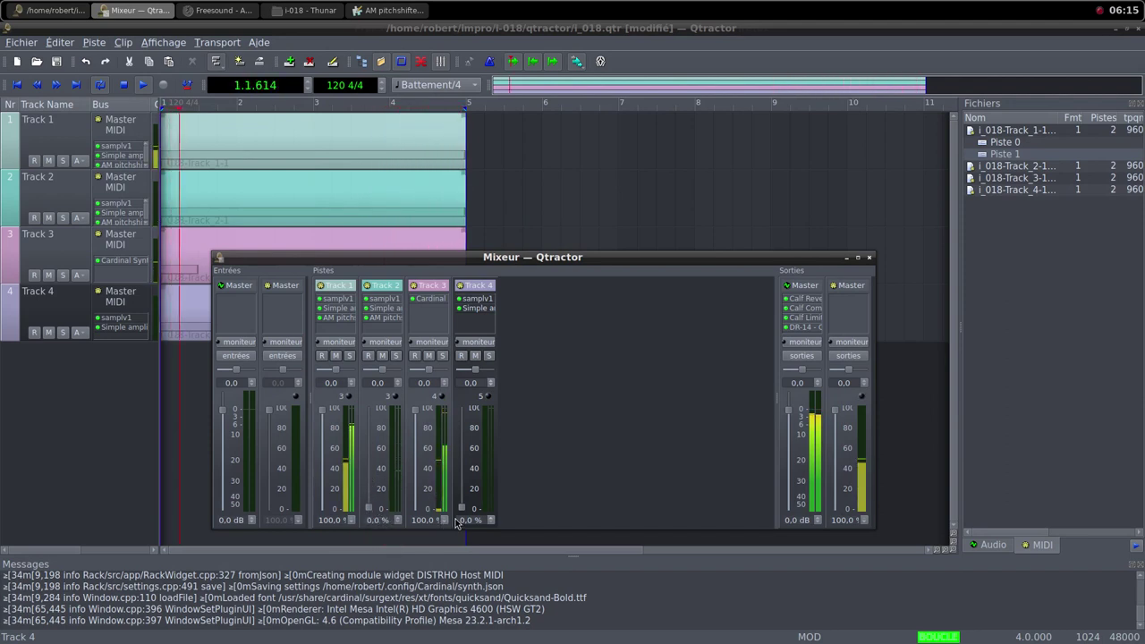
left_click_drag(462, 508, 470, 412)
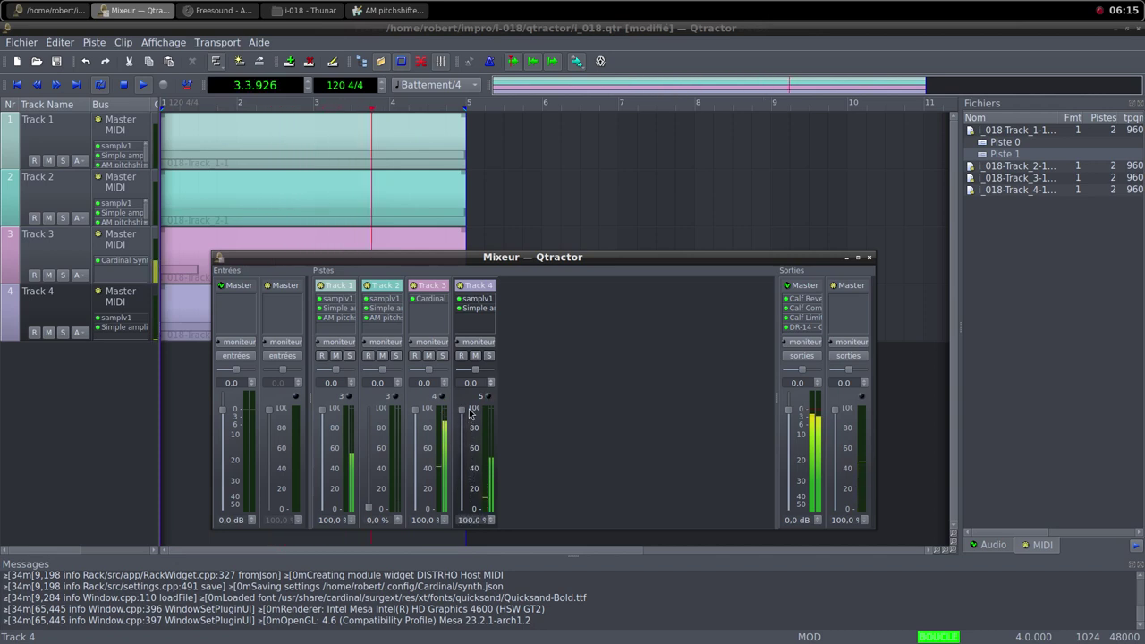
Step: Set the gain of Track 4's Simple amplifier to about 15.58 dB and close its window
double_click(476, 308)
left_click_drag(559, 260, 650, 266)
left_click_drag(632, 337, 655, 349)
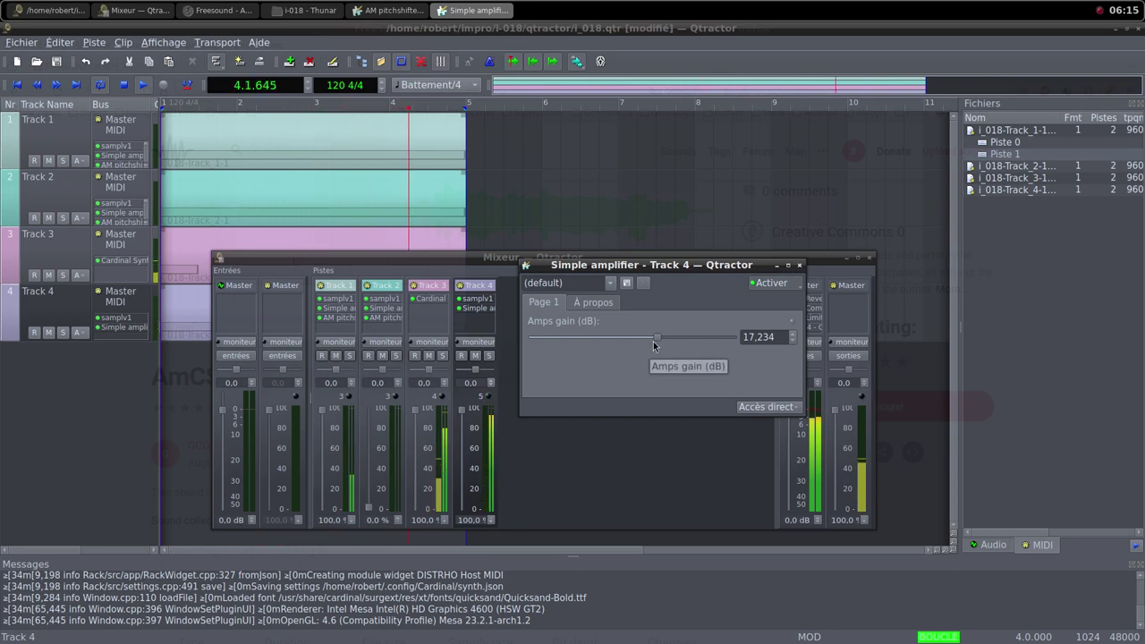
left_click_drag(657, 339, 654, 337)
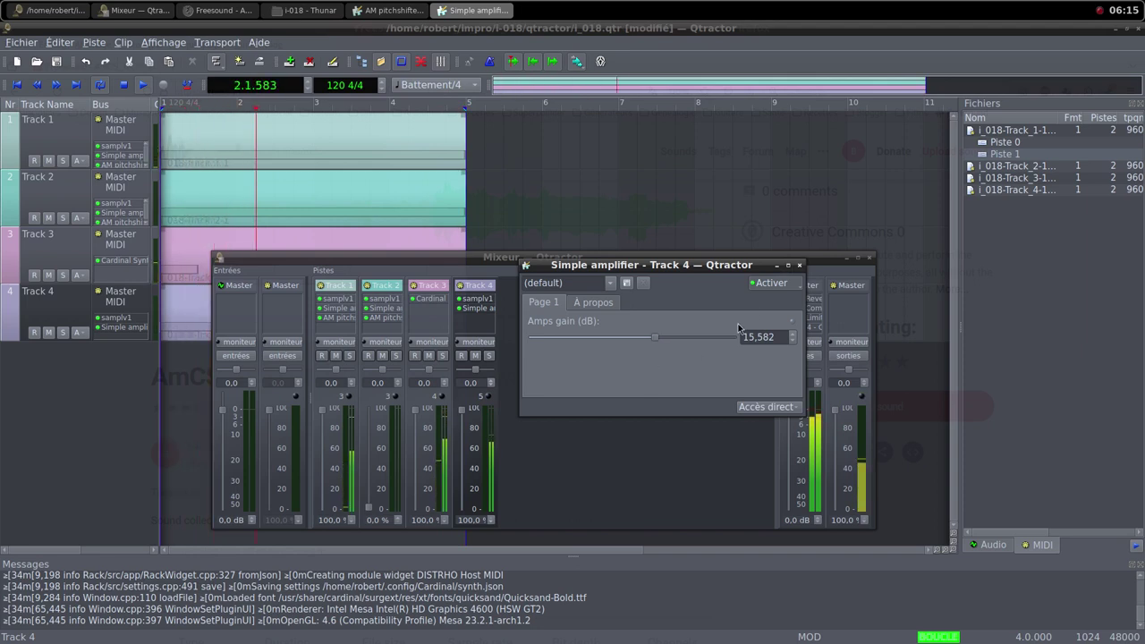
left_click(799, 264)
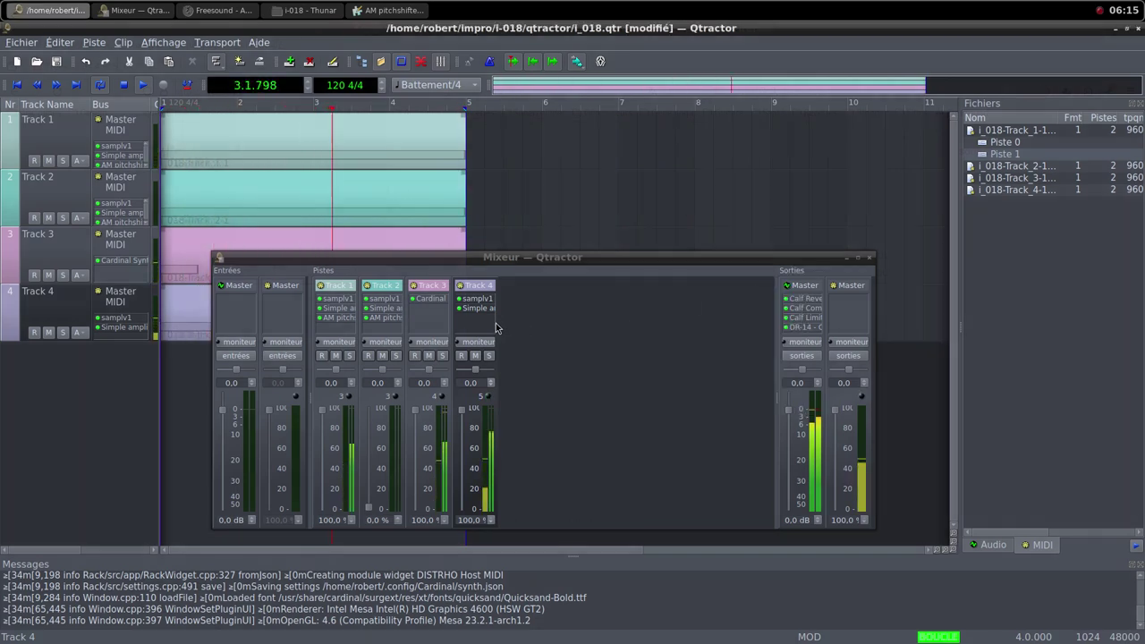
right_click(522, 329)
left_click(528, 332)
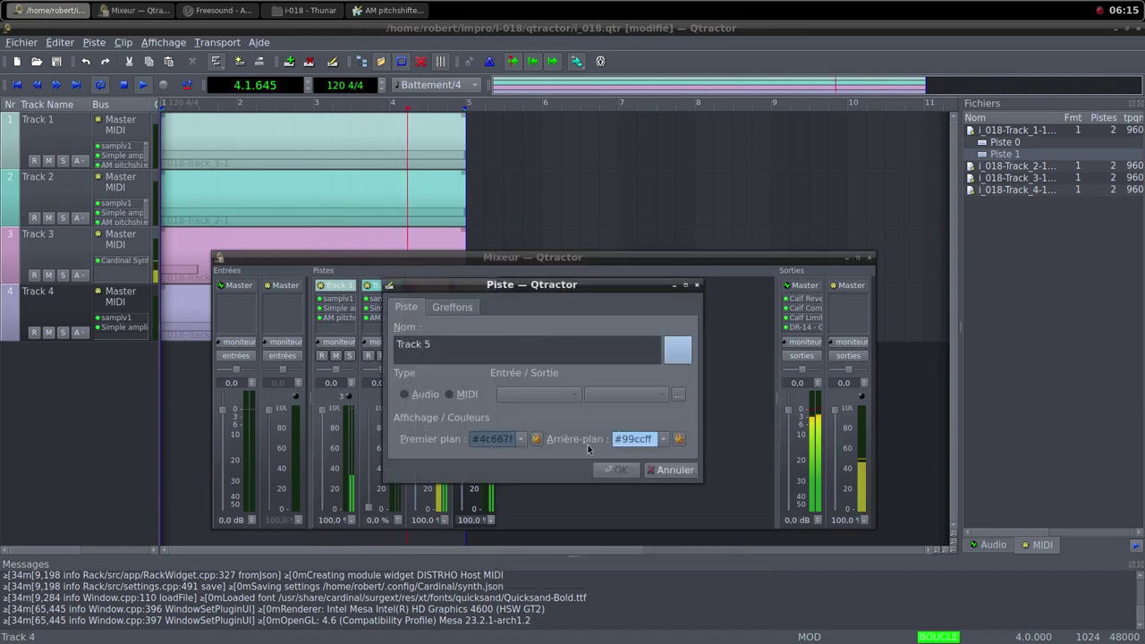
left_click(670, 469)
Step: Add the AM pitchshifter LV2 plugin to Track 4, set its pitch shift to about 0.740, and close its window
right_click(473, 318)
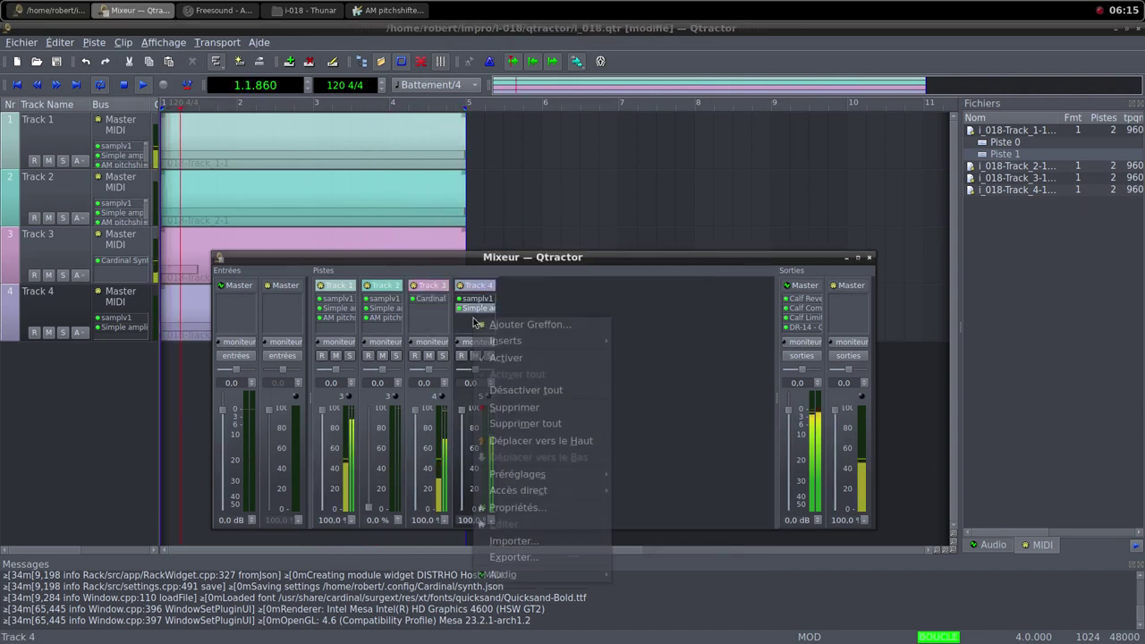
left_click(536, 325)
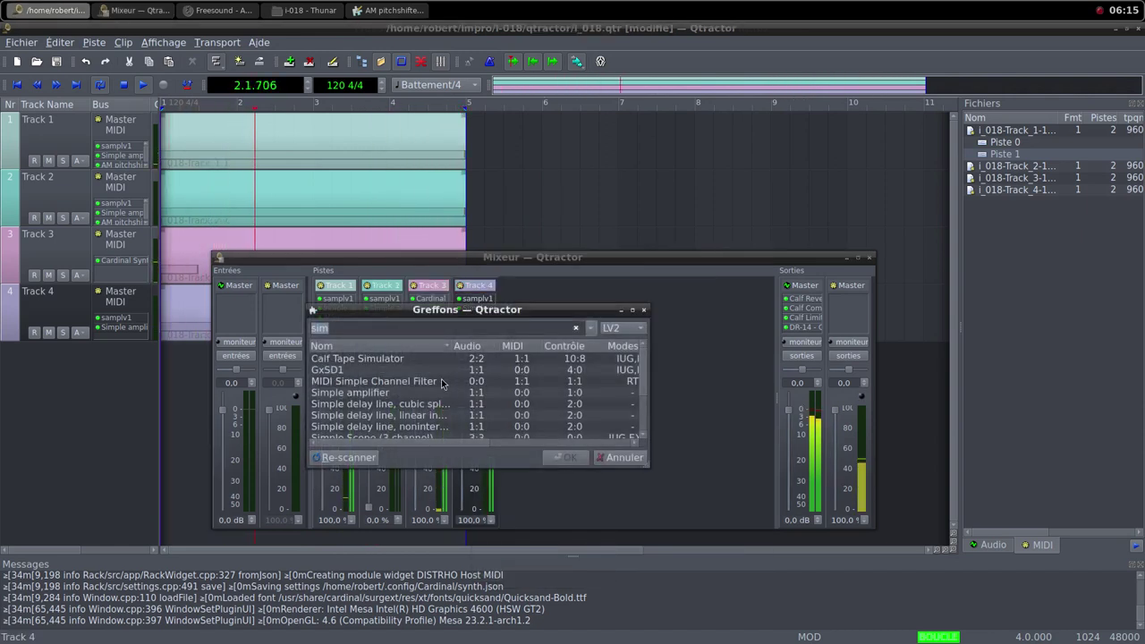
type("pit")
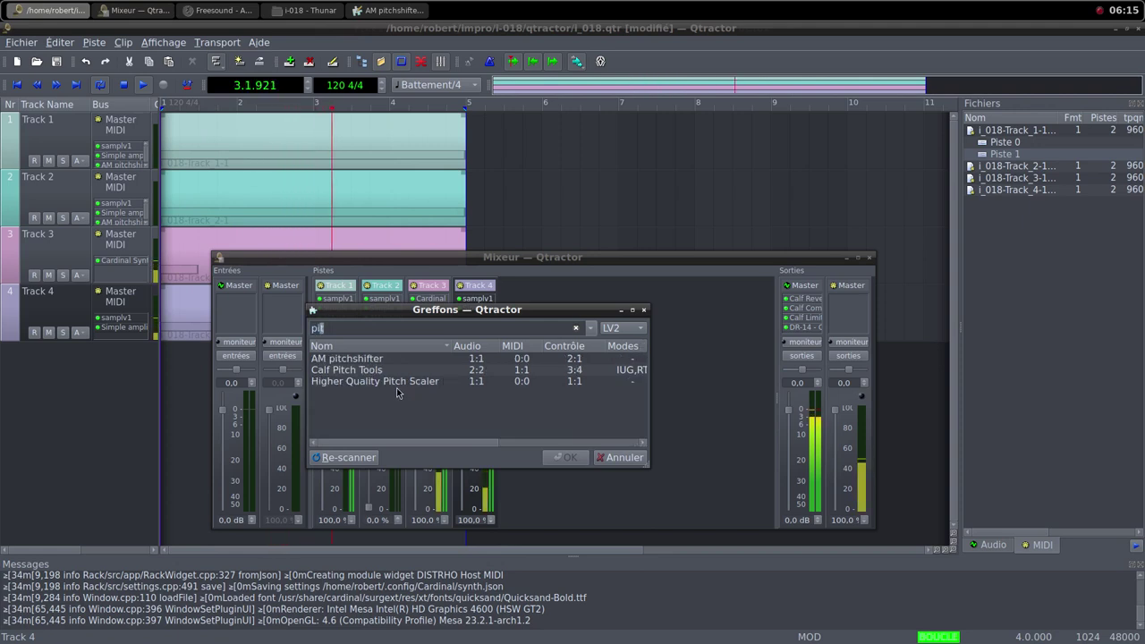
double_click(519, 357)
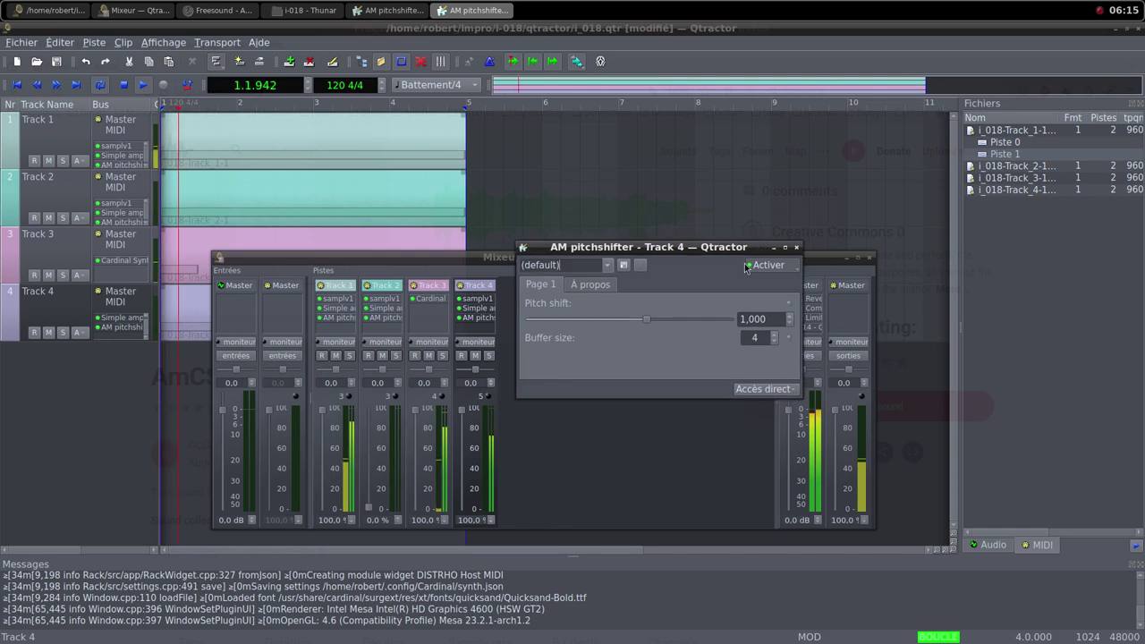
left_click_drag(645, 321, 625, 319)
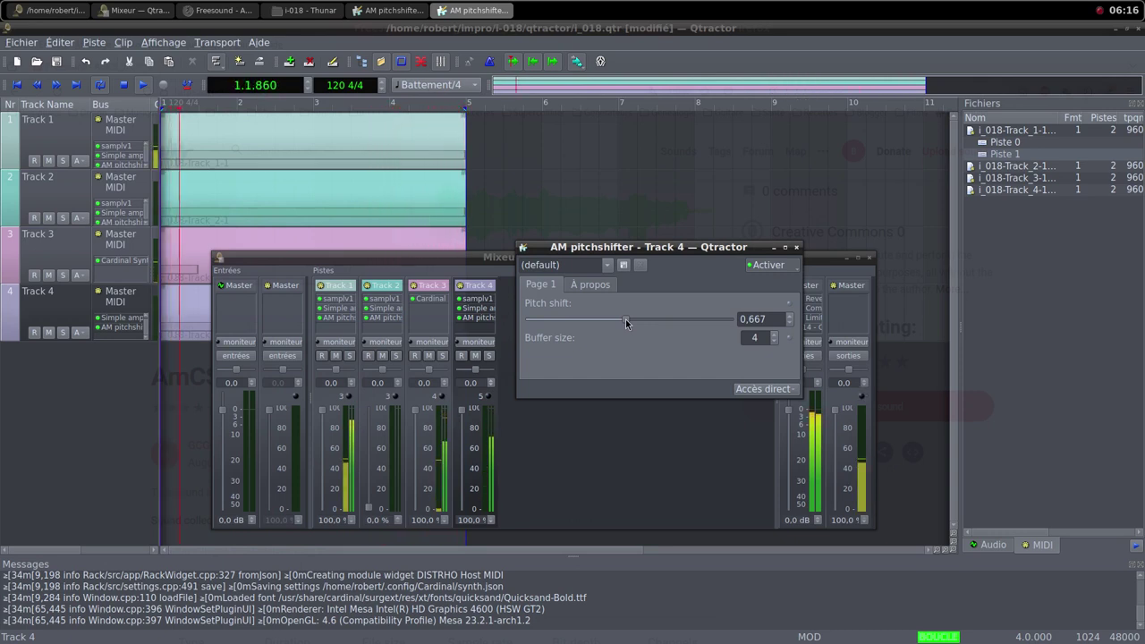
left_click_drag(625, 319, 635, 321)
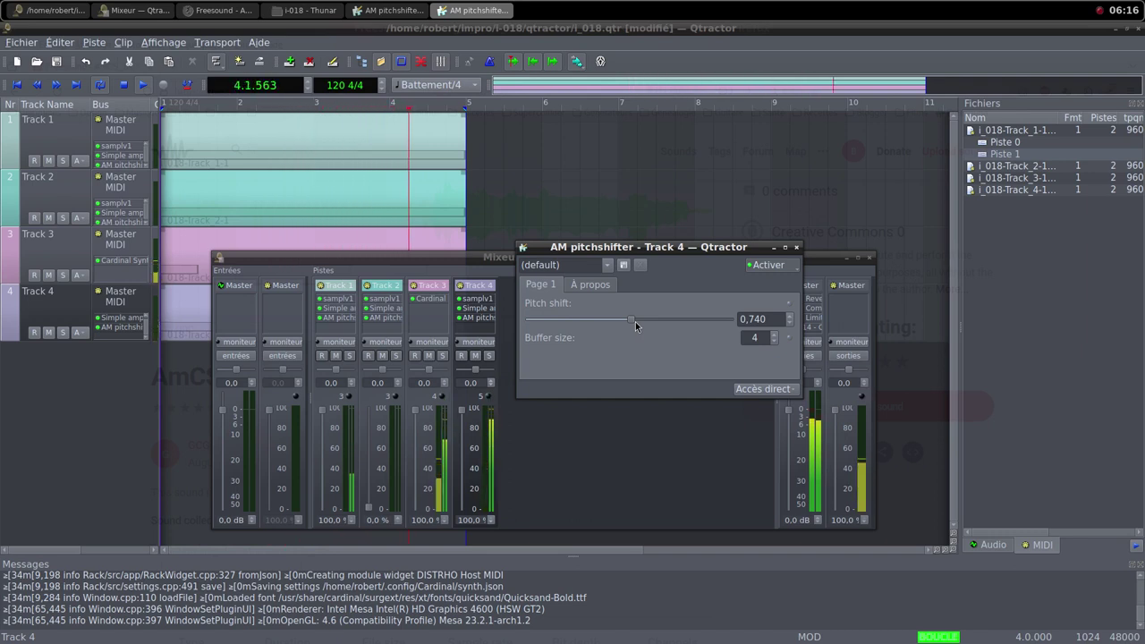
left_click(795, 247)
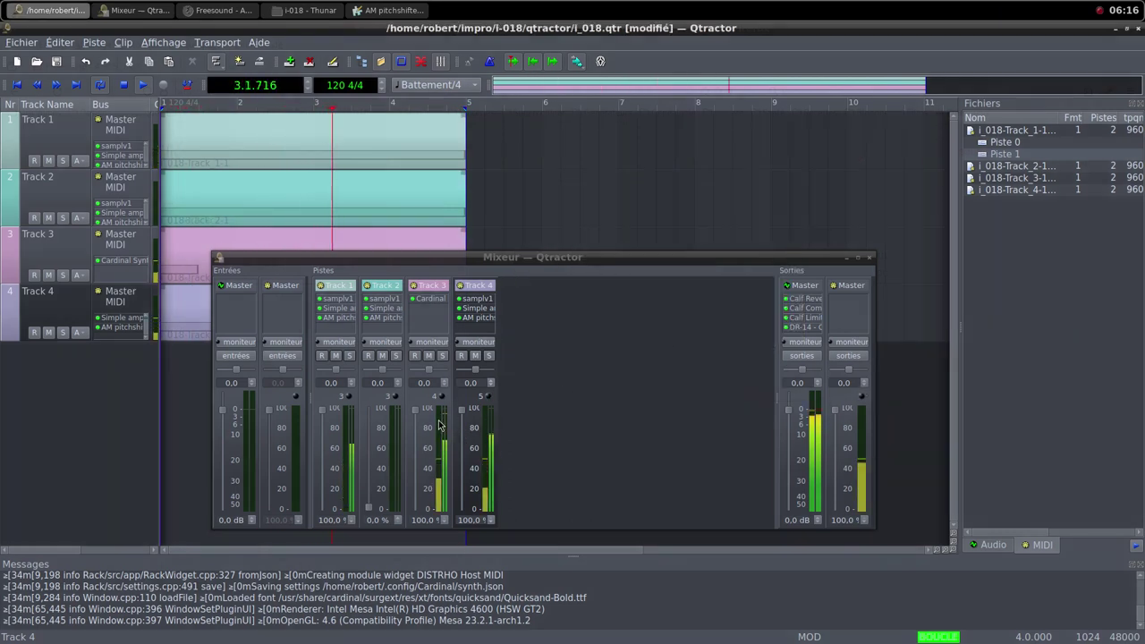
Step: Adjust the LFO frequency in Track 3's Cardinal Synth and lower Track 4's mixer level to 0%
double_click(438, 300)
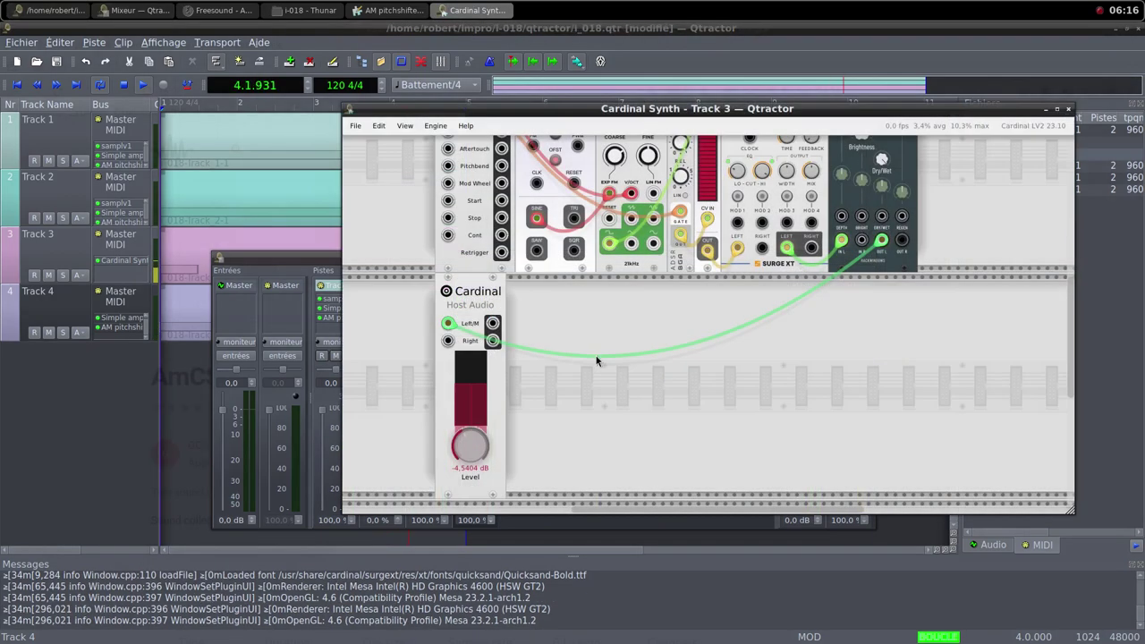
scroll(731, 367, "up", 3)
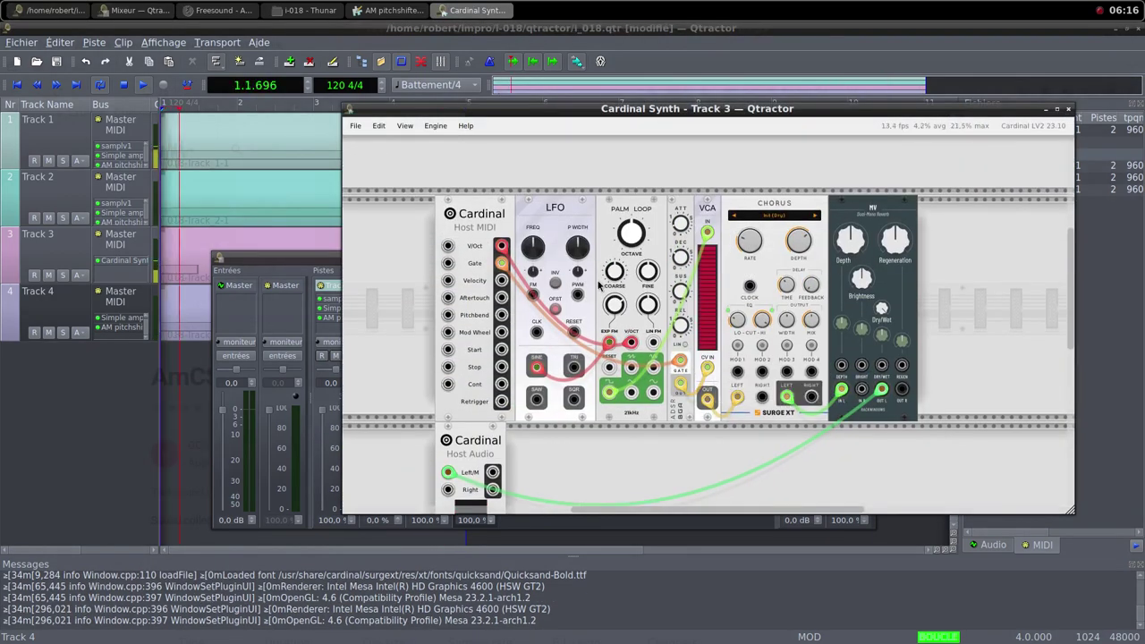
mouse_move(533, 255)
left_click_drag(533, 254, 572, 207)
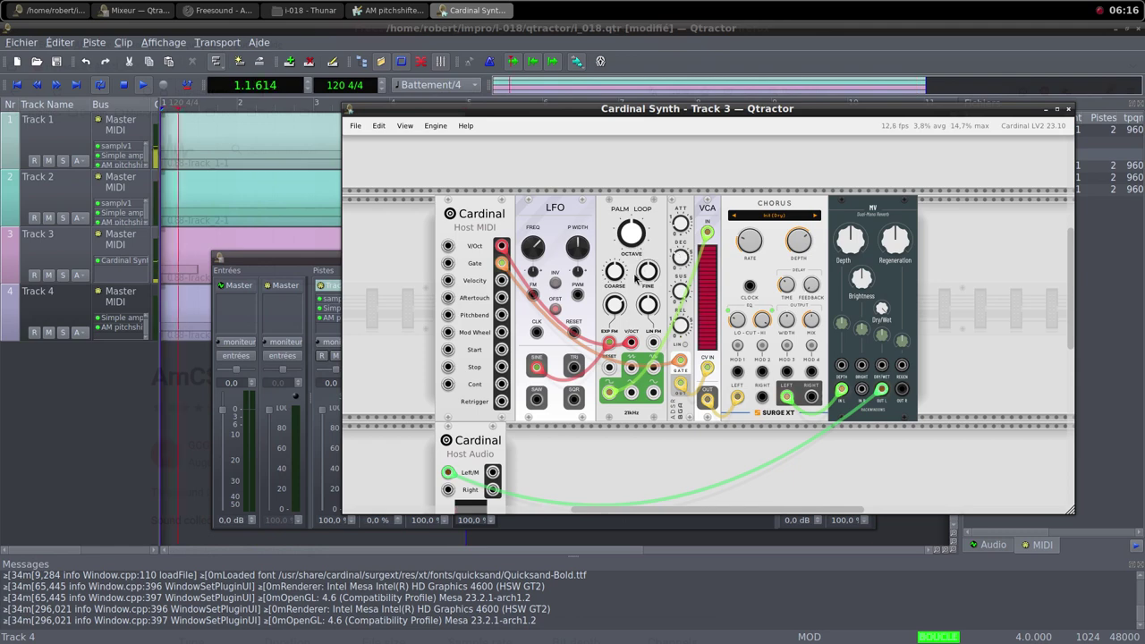
left_click(306, 259)
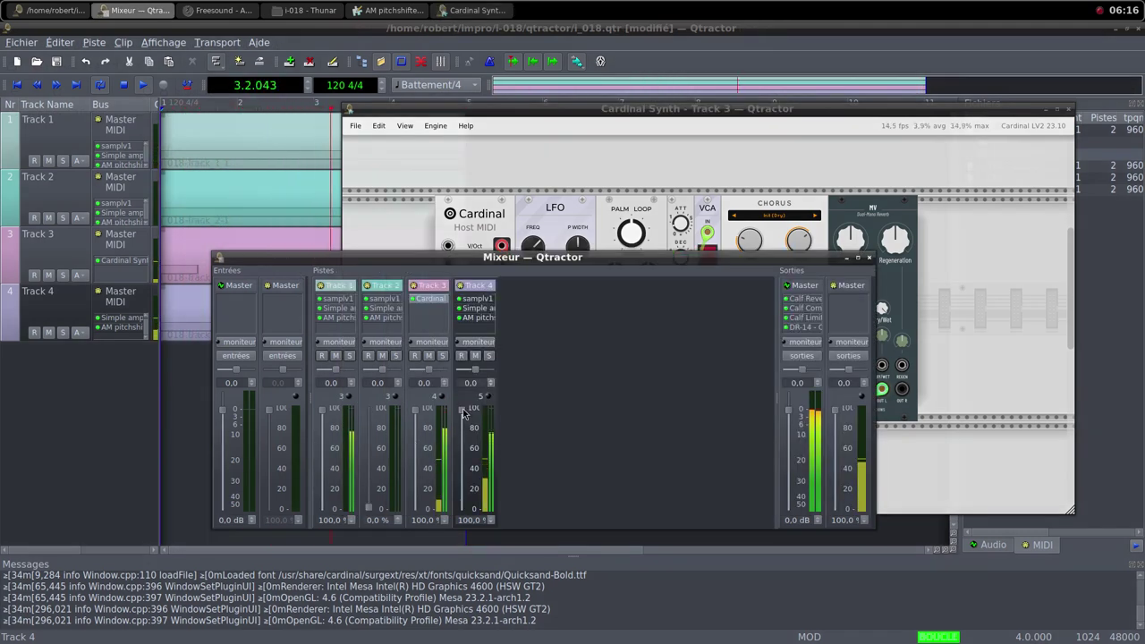
left_click_drag(460, 412, 460, 460)
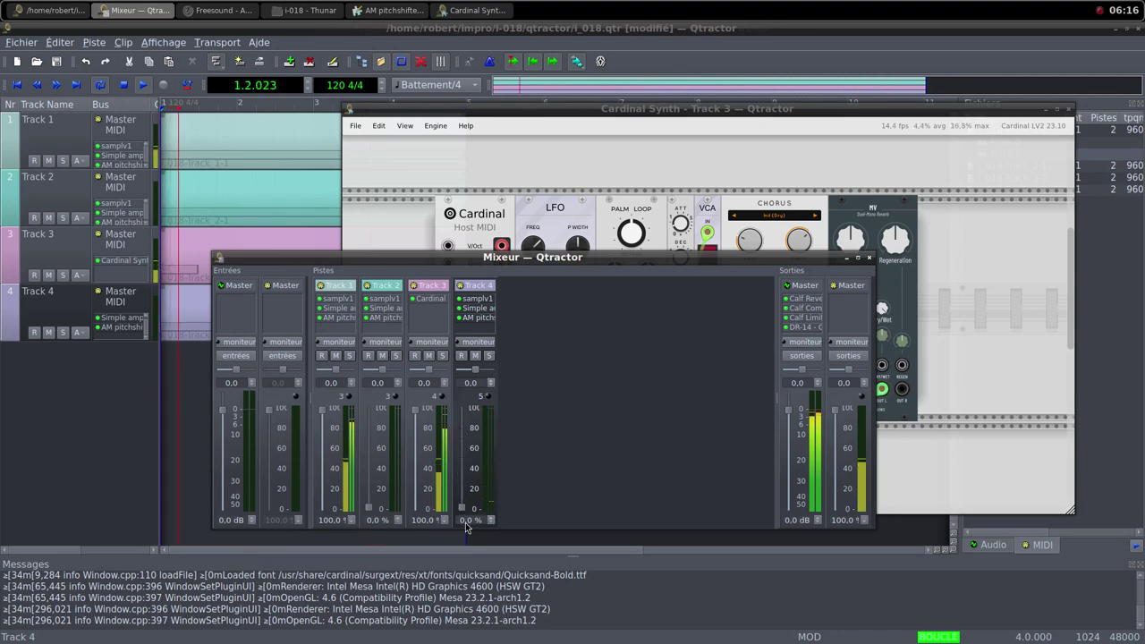
Step: Set the LFO frequency in Track 3's Cardinal Synth to about 87 Hz
left_click(569, 225)
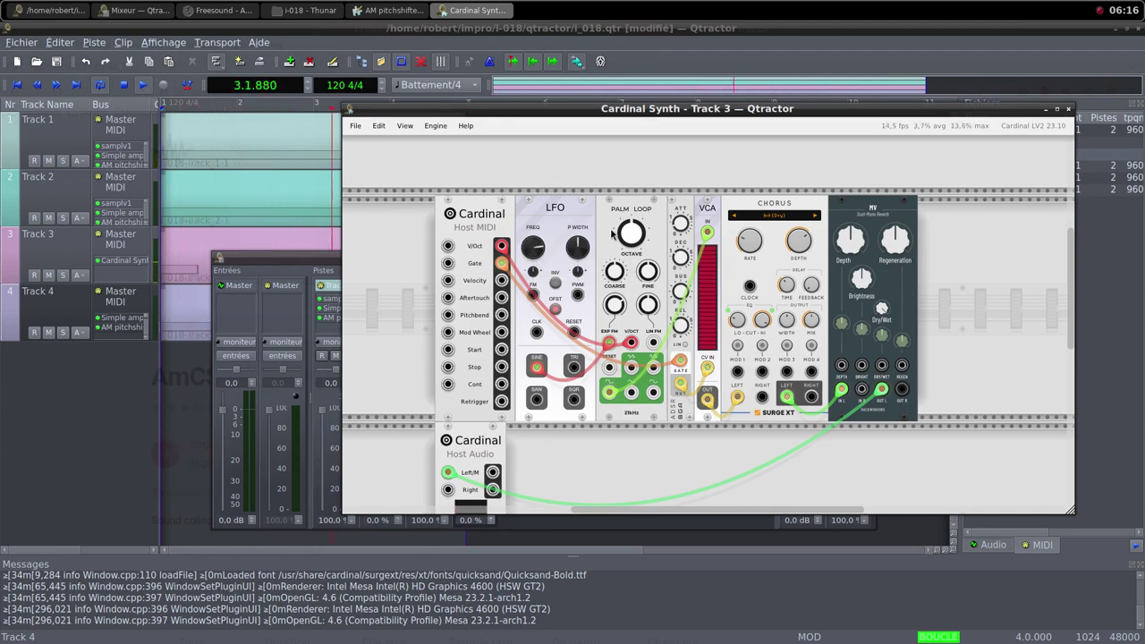
mouse_move(628, 234)
mouse_move(527, 258)
left_click_drag(527, 253, 526, 250)
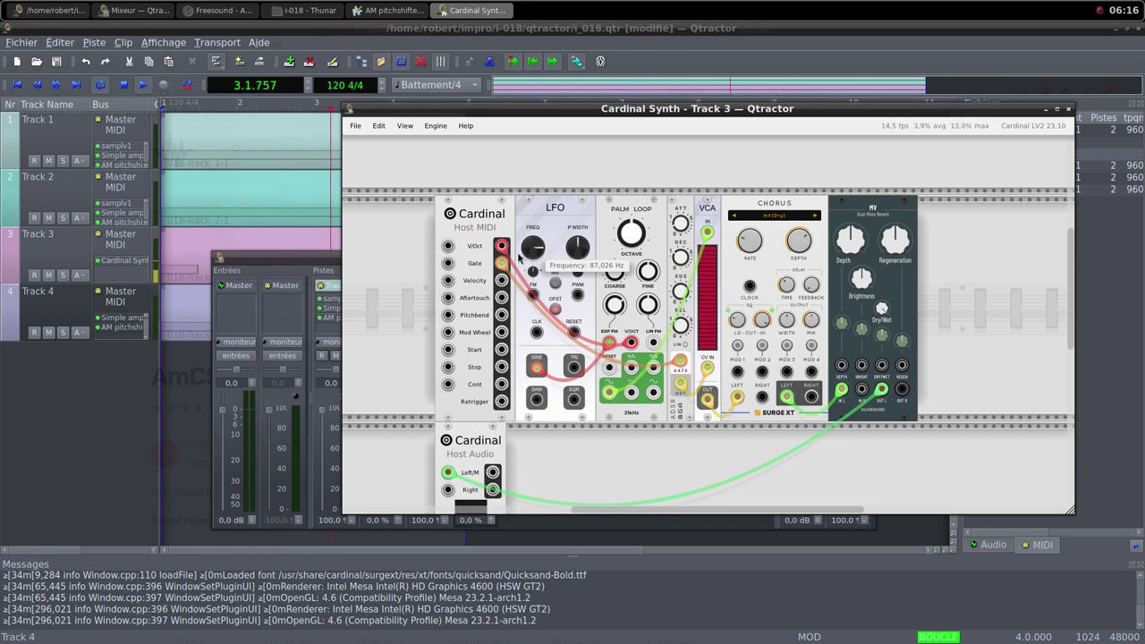
Step: Move the Cardinal Synth window aside to expose the mixer meters, adjust the Host Audio module's level, and move the window back
left_click_drag(485, 112, 596, 82)
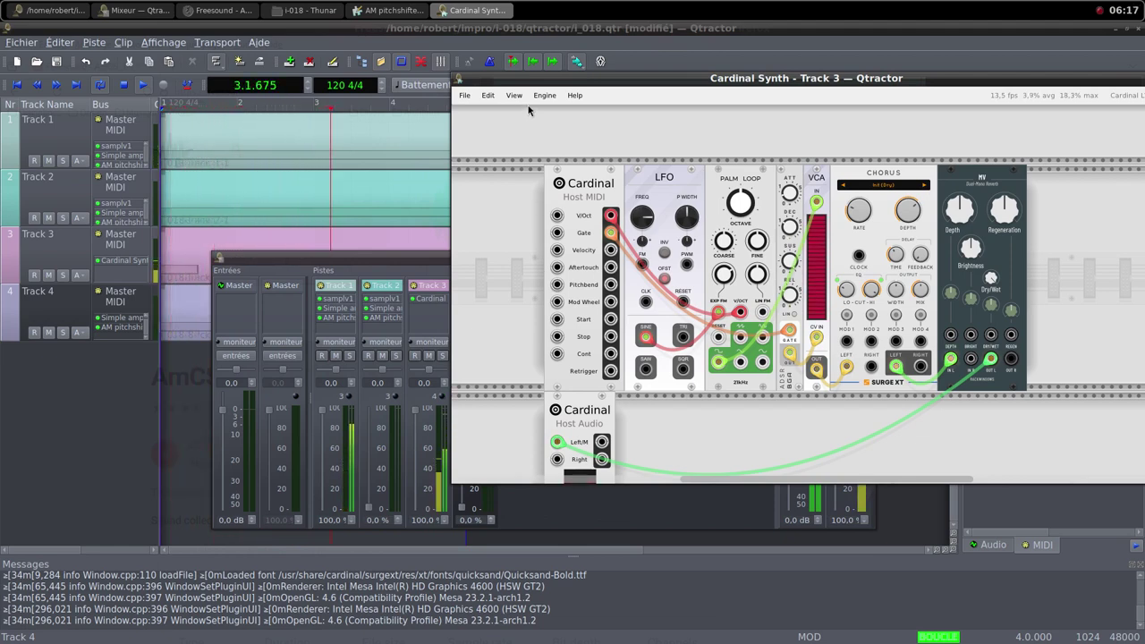
left_click_drag(537, 126, 570, 120)
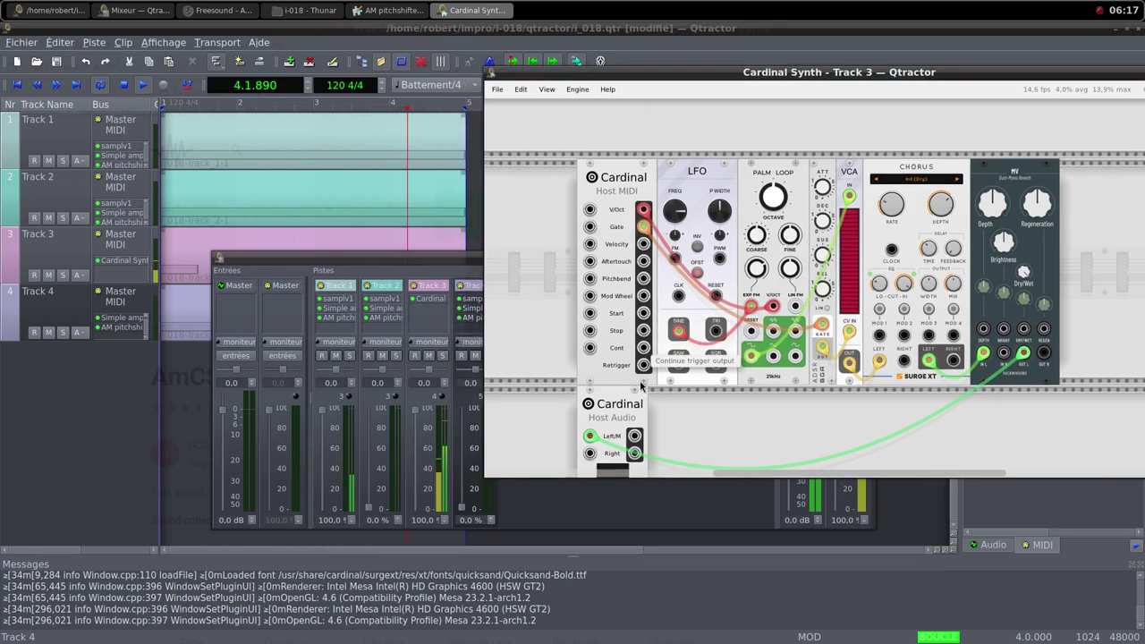
scroll(657, 405, "down", 3)
mouse_move(614, 458)
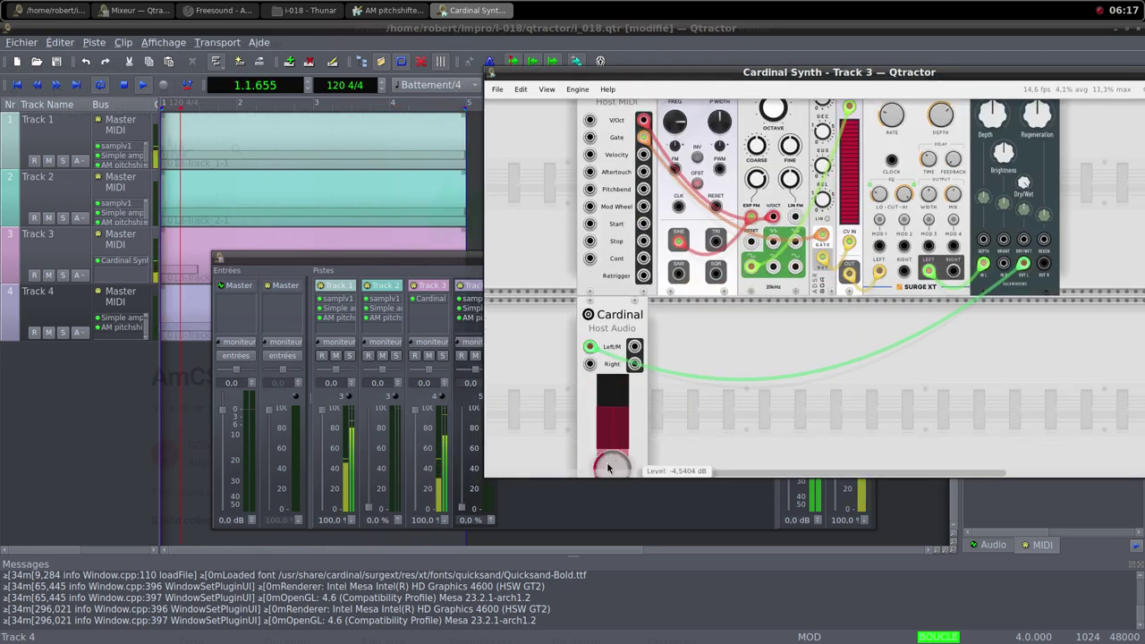
left_click_drag(614, 458, 598, 431)
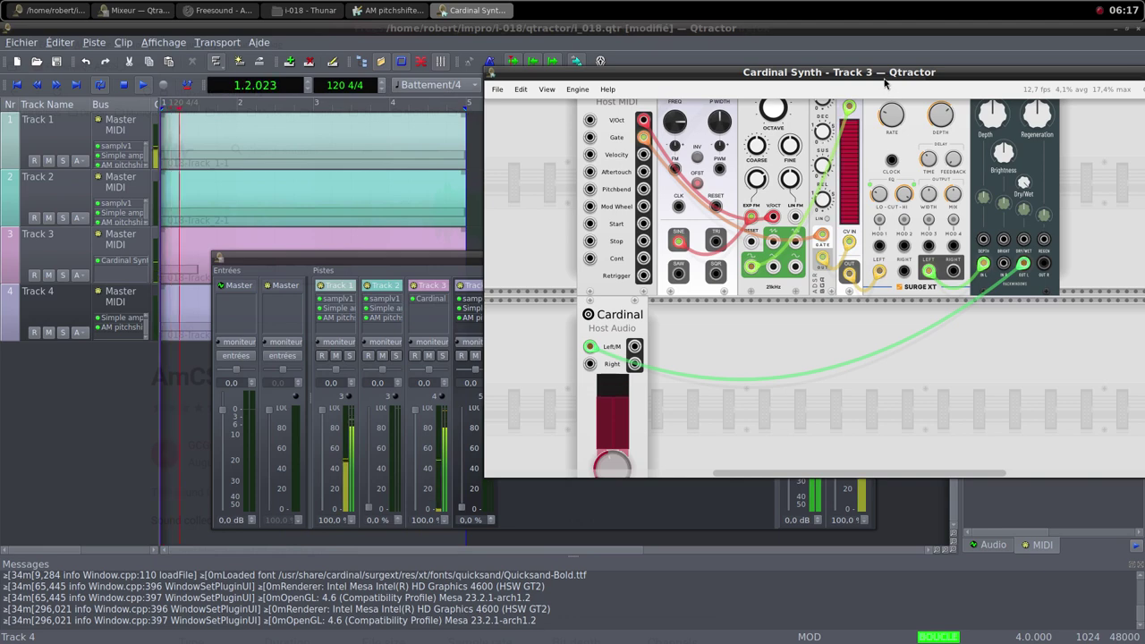
left_click_drag(882, 72, 739, 112)
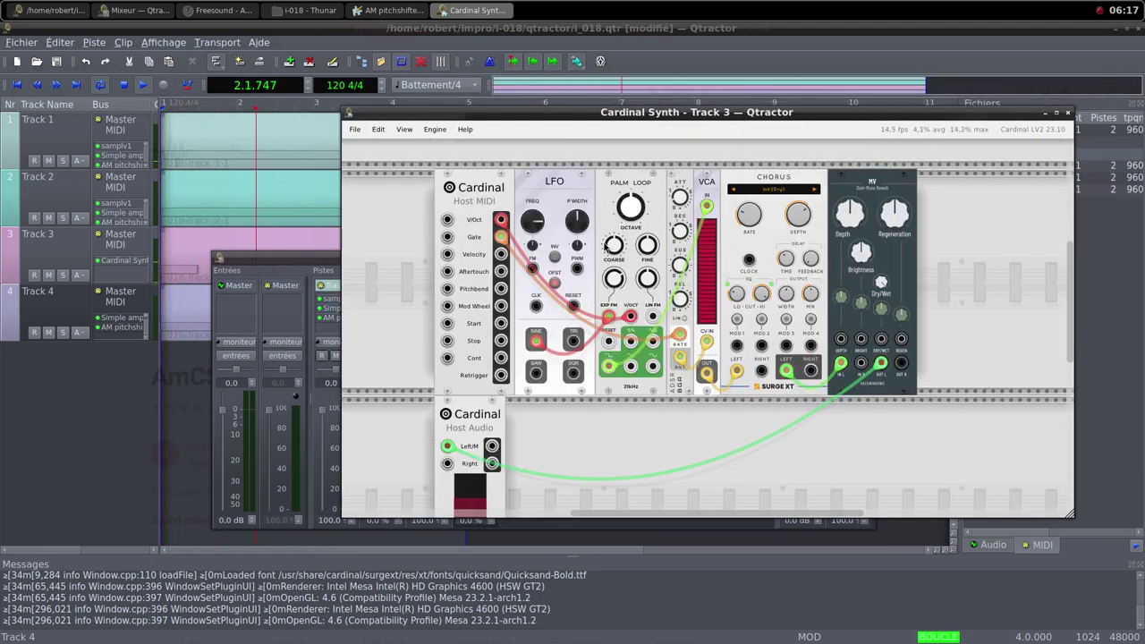
Step: Sweep the Cardinal Synth's LFO frequency up to about 363 Hz and back to about 88.3 Hz, and close the plugin window
mouse_move(535, 231)
left_click_drag(535, 230, 527, 214)
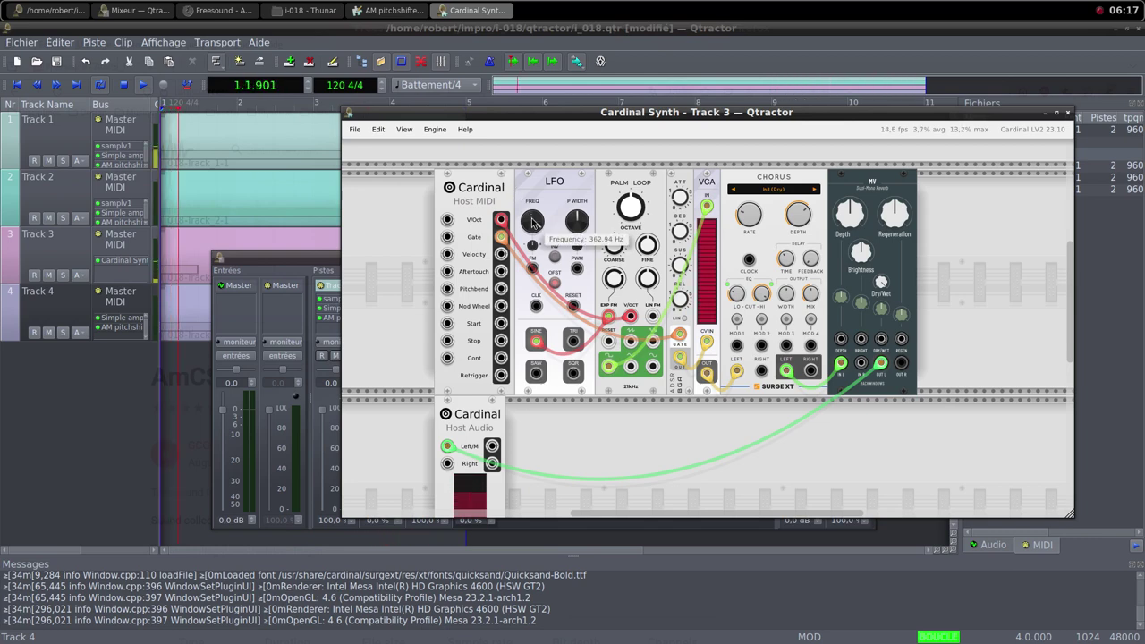
left_click_drag(533, 222, 541, 271)
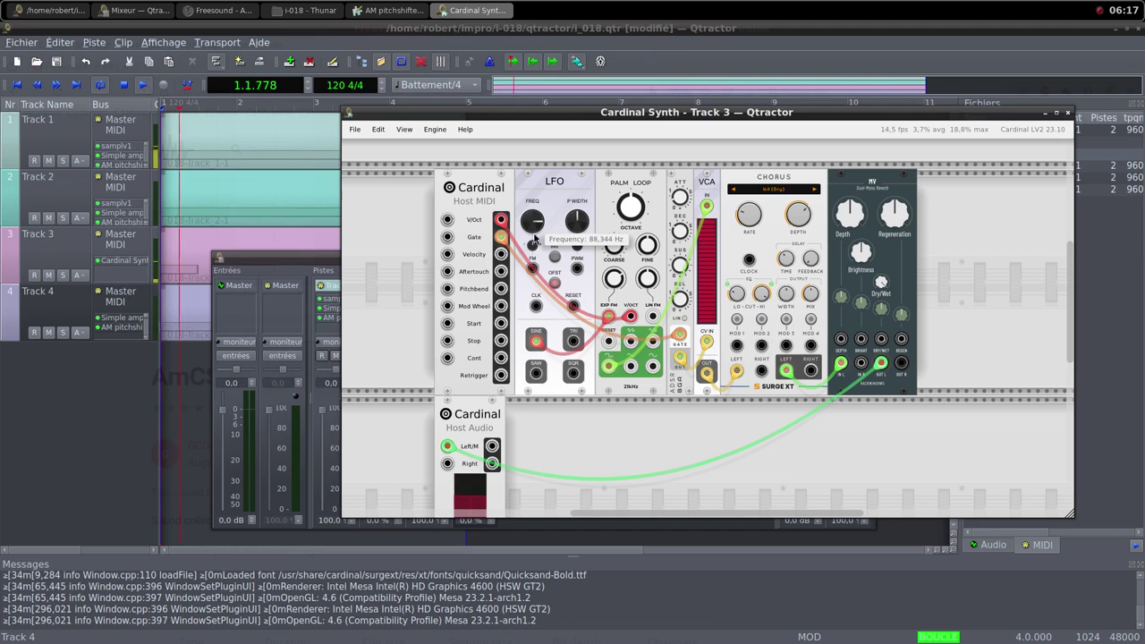
left_click(1067, 113)
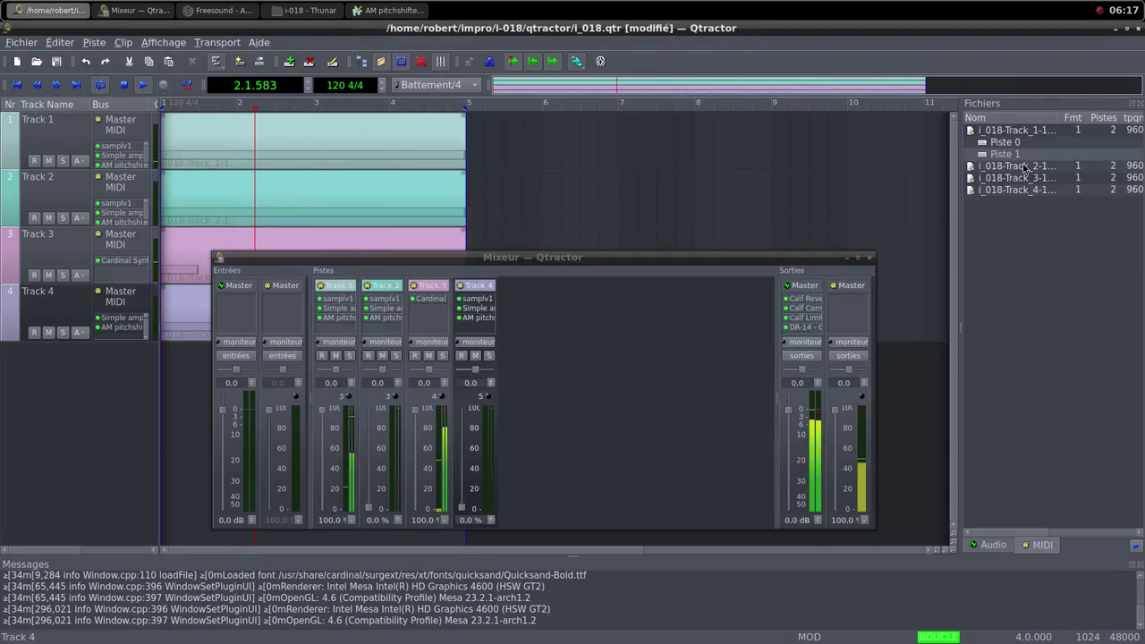
Step: Lower the pitch shift of Track 1's AM pitchshifter, close its window, and raise Track 2's mixer level to 100%
double_click(338, 318)
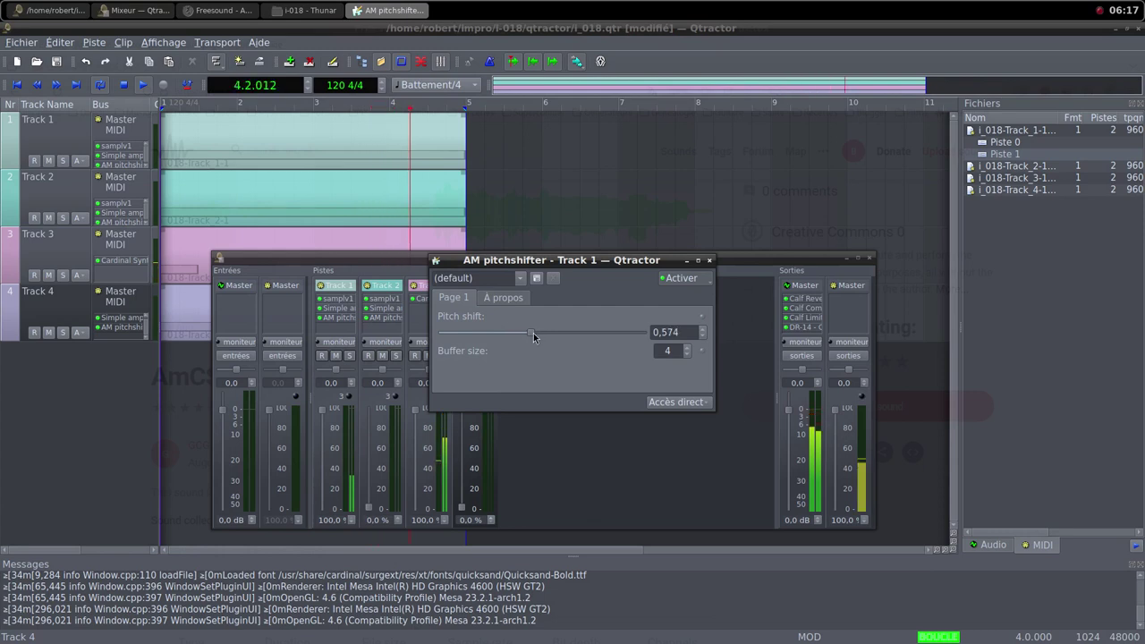
left_click_drag(533, 332, 514, 331)
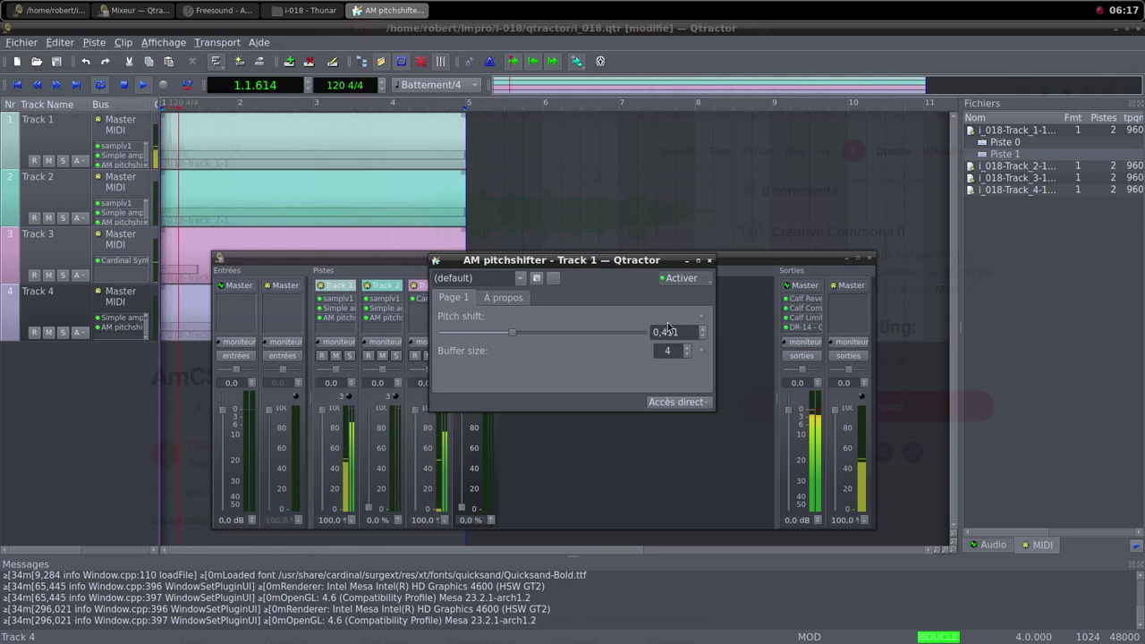
left_click(709, 259)
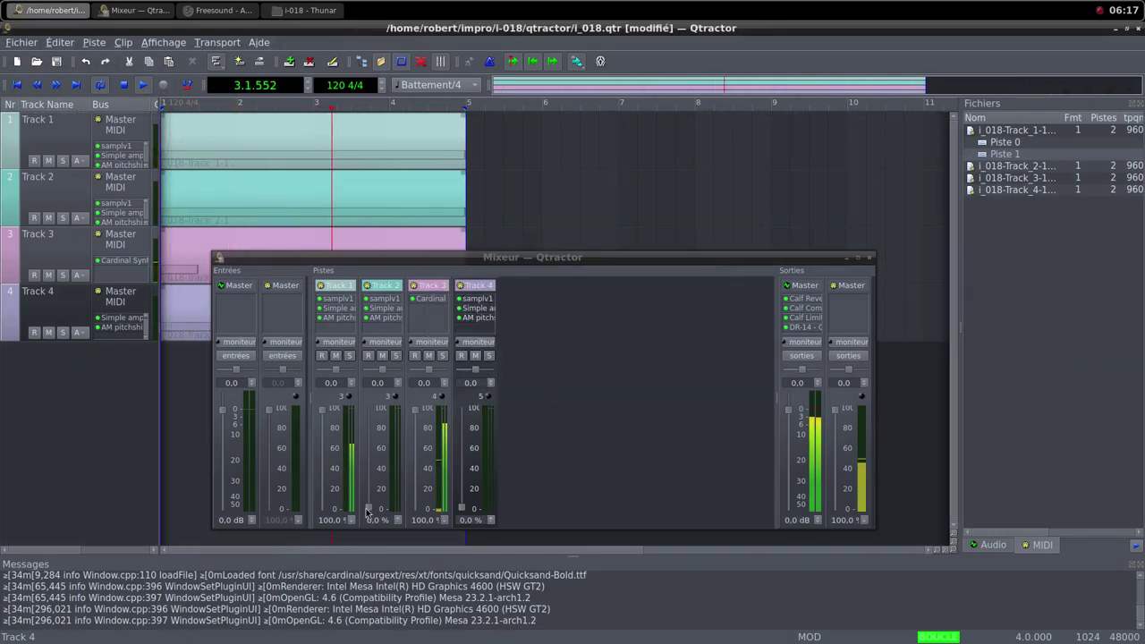
left_click_drag(365, 506, 380, 416)
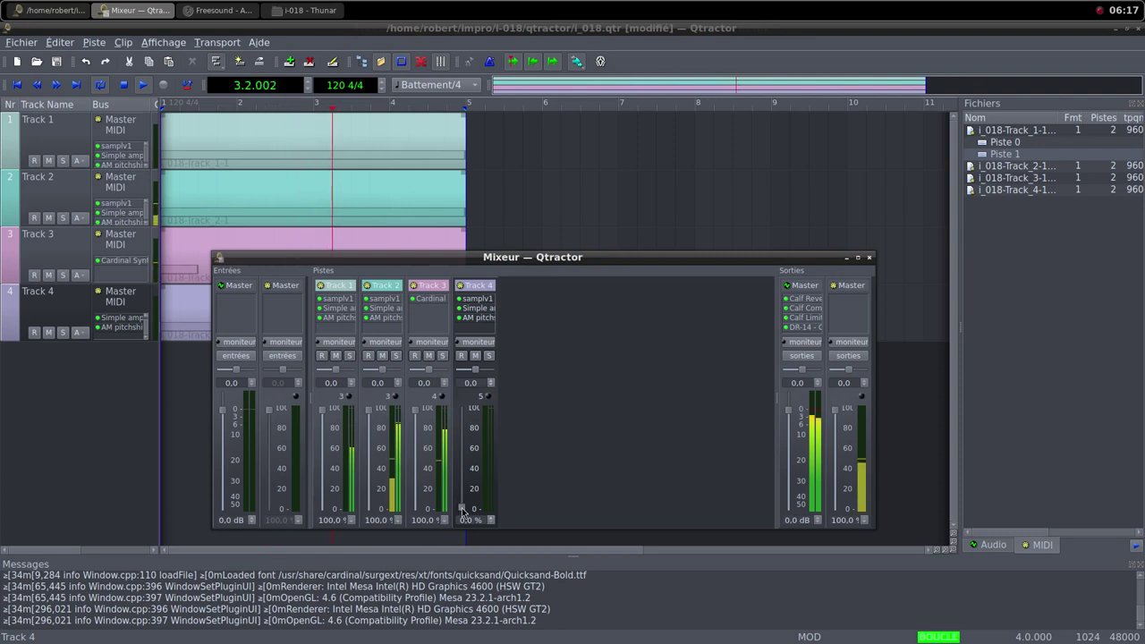
Step: Raise Track 4's mixer level to 100%, and open the Master output's DR-14 meter over the mixer's output strips
left_click_drag(462, 508, 474, 409)
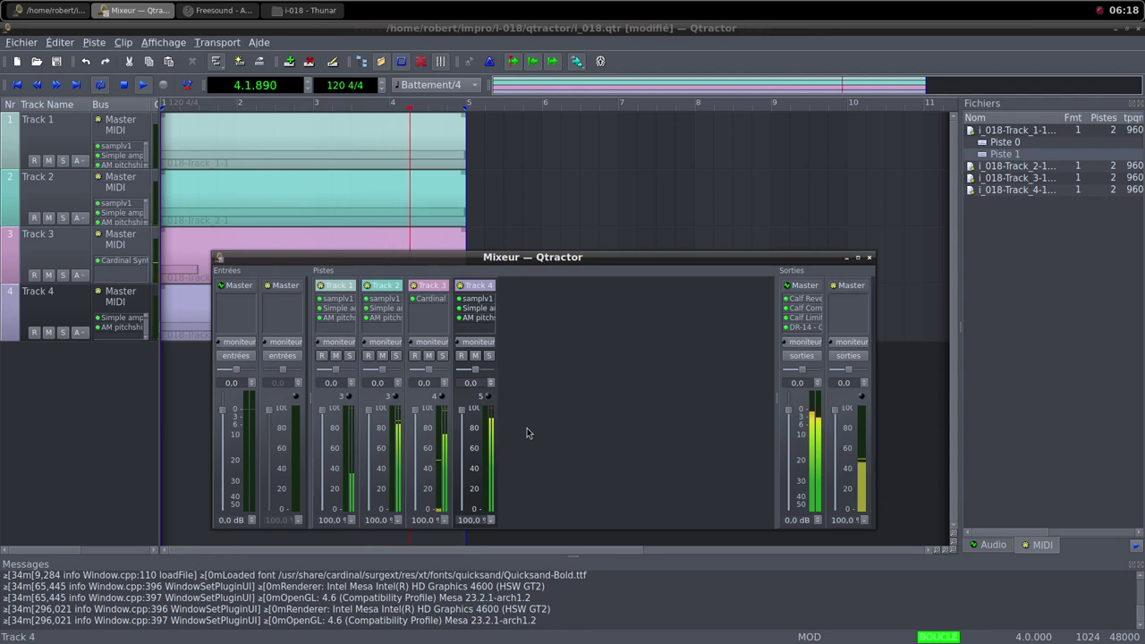
double_click(803, 328)
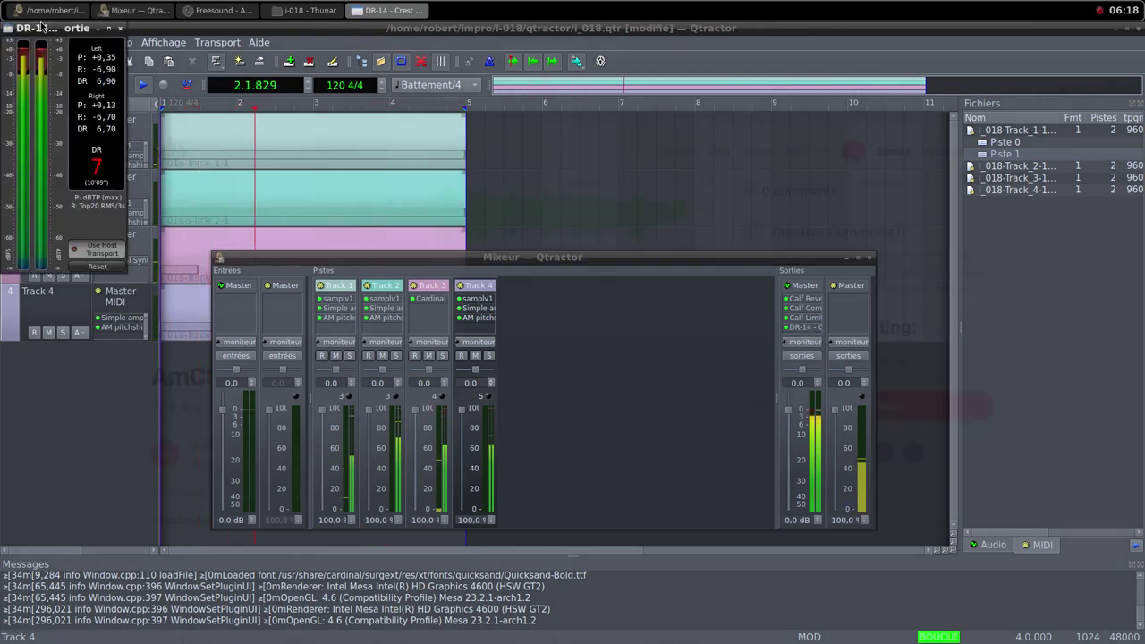
left_click_drag(36, 25, 782, 275)
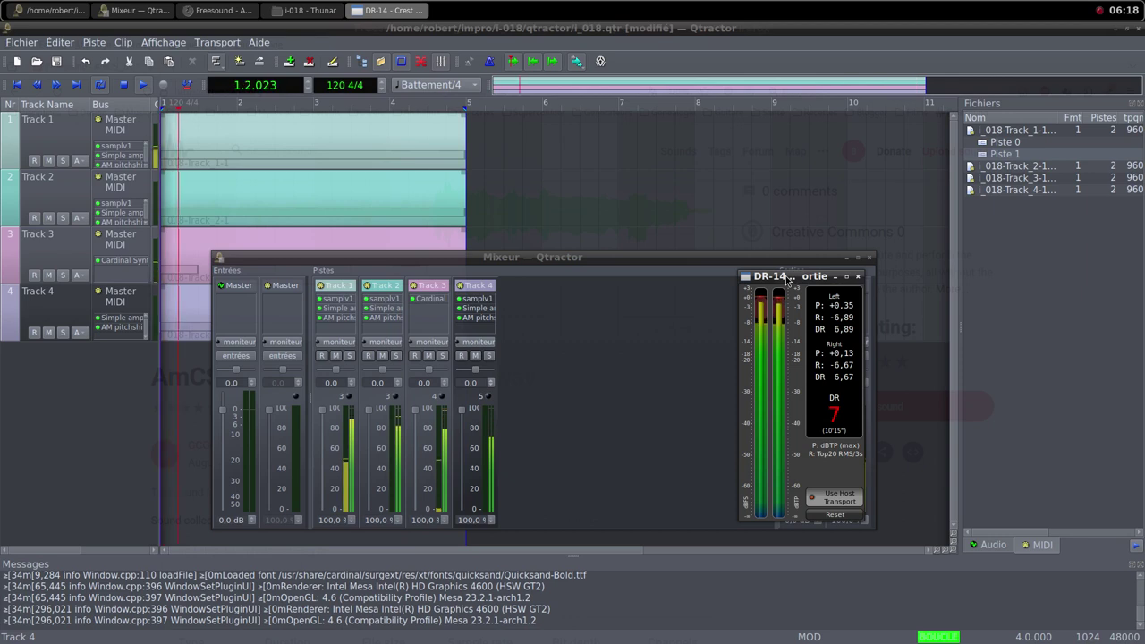
Step: Change the DR-14 meter window's layer placement and bring the mixer window back into focus
right_click(786, 281)
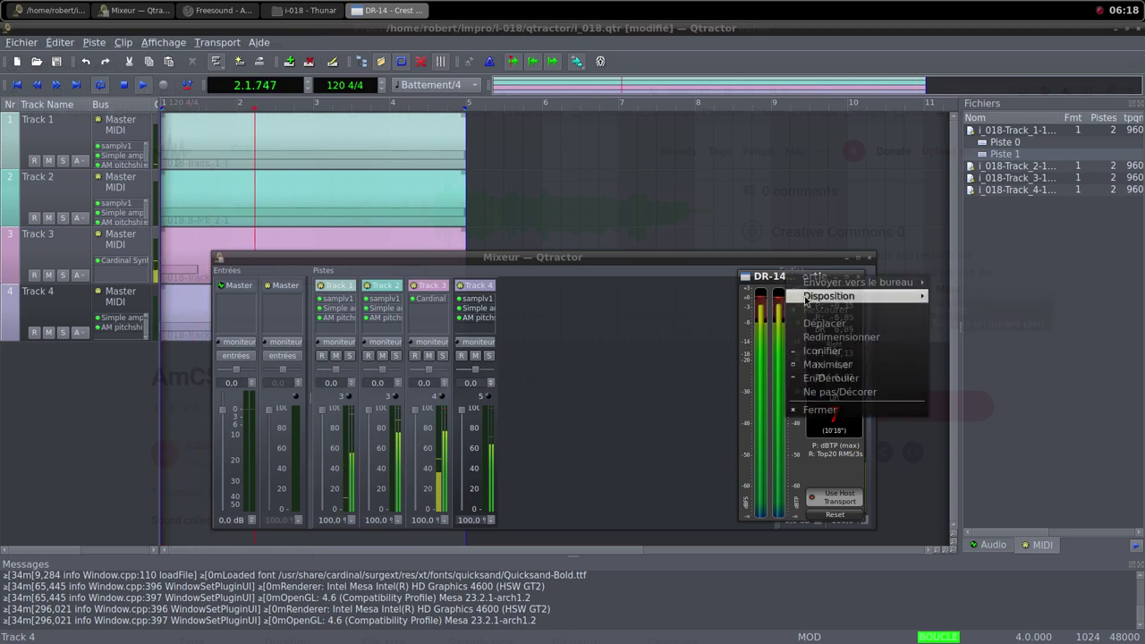
mouse_move(828, 295)
left_click(948, 308)
left_click(646, 255)
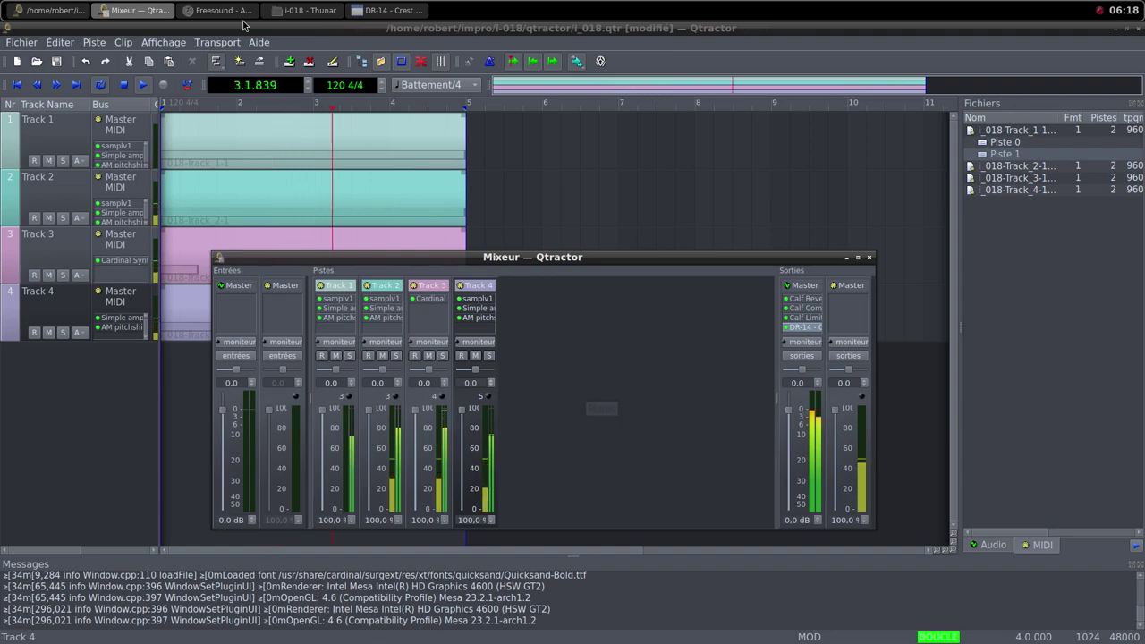
Step: Switch to the Freesound page in Firefox, get another random sound, and examine its waveform and description
key("alt+Tab")
scroll(881, 243, "up", 2)
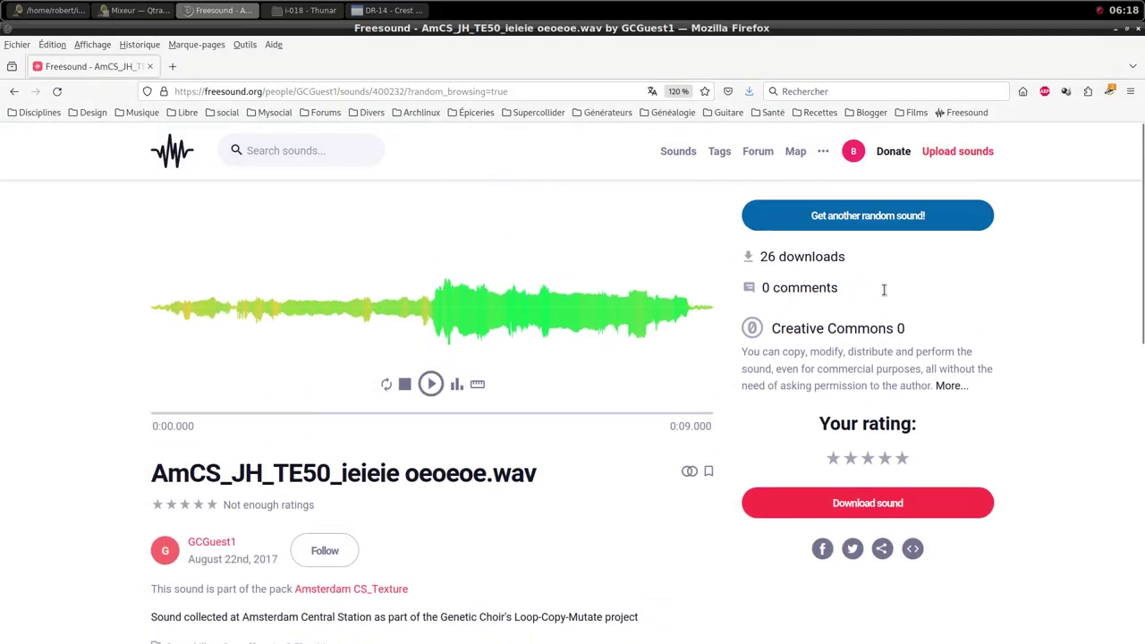
left_click(854, 218)
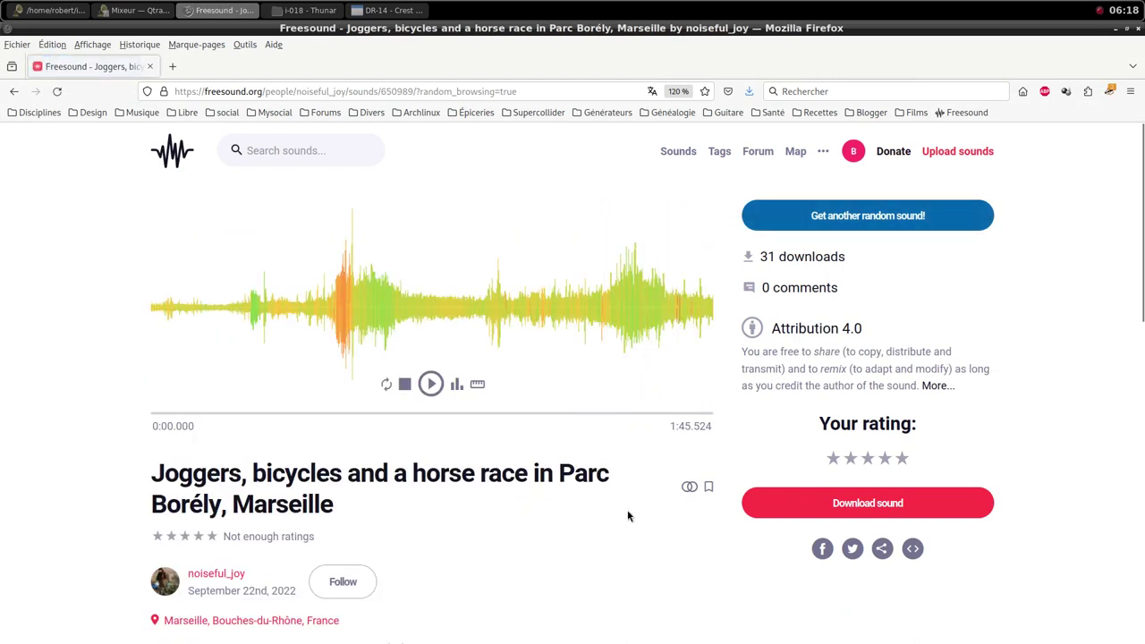
scroll(633, 516, "down", 2)
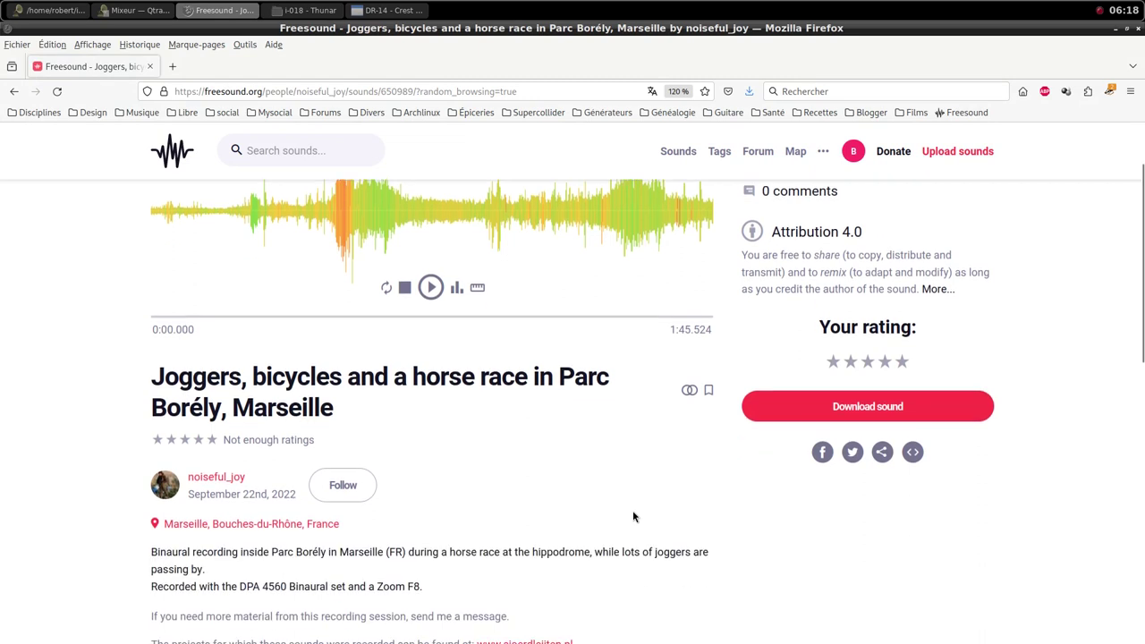
scroll(632, 516, "down", 2)
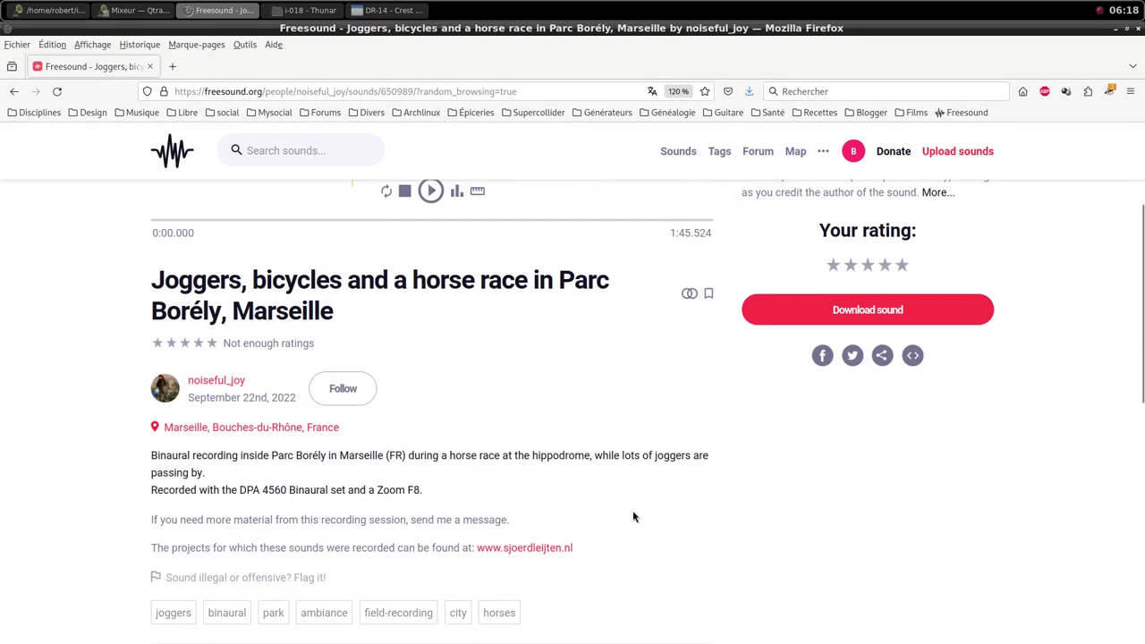
scroll(796, 503, "up", 2)
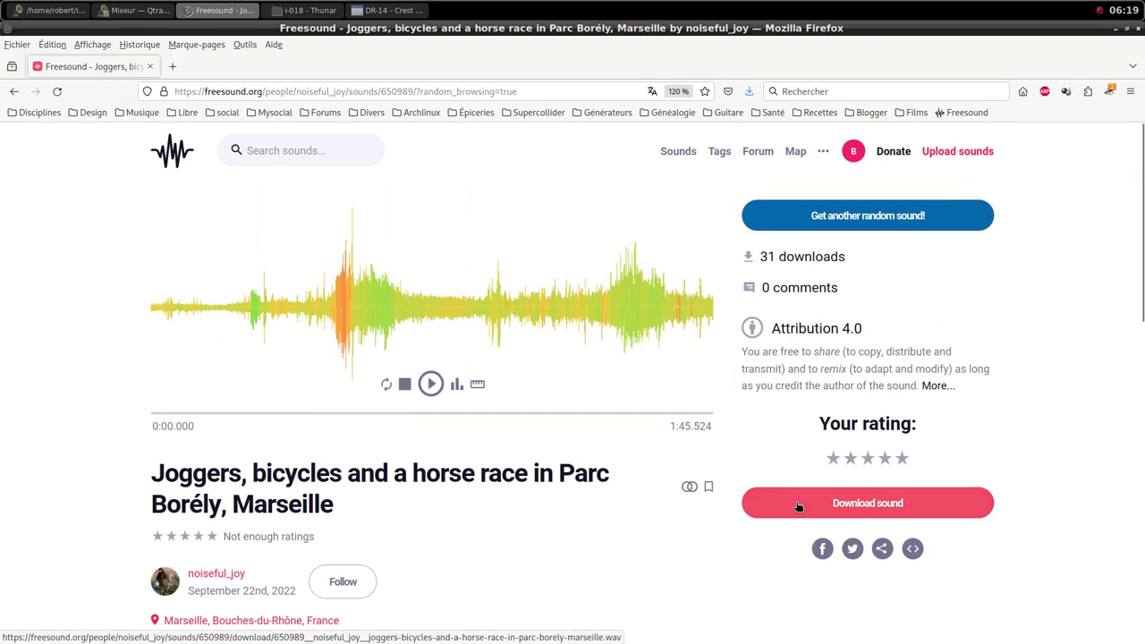
scroll(843, 496, "down", 1)
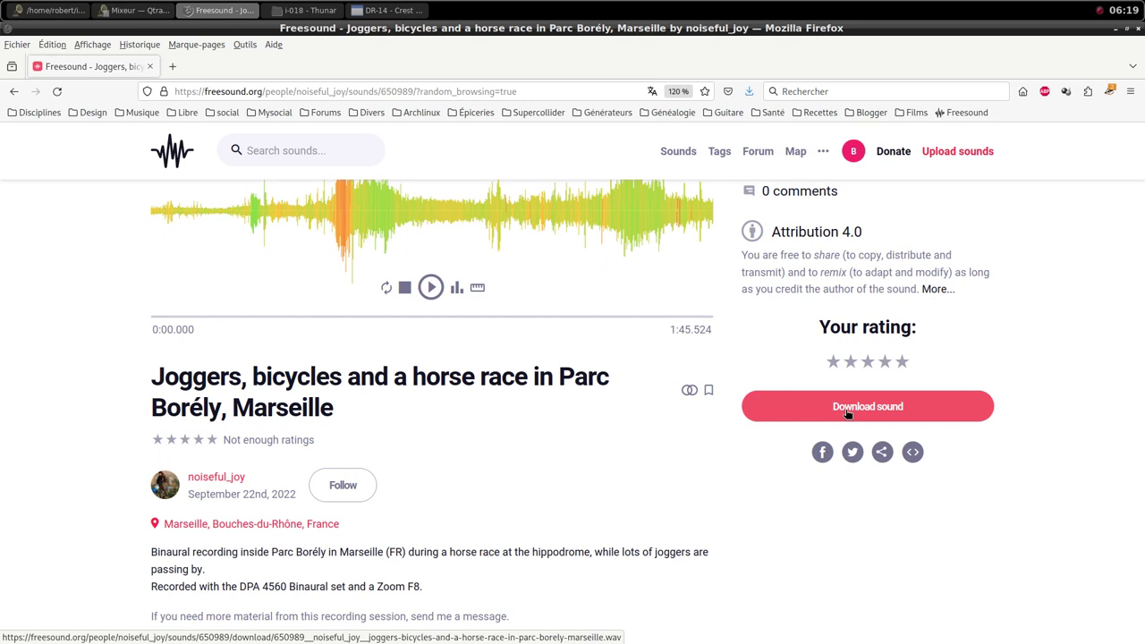
scroll(847, 413, "up", 2)
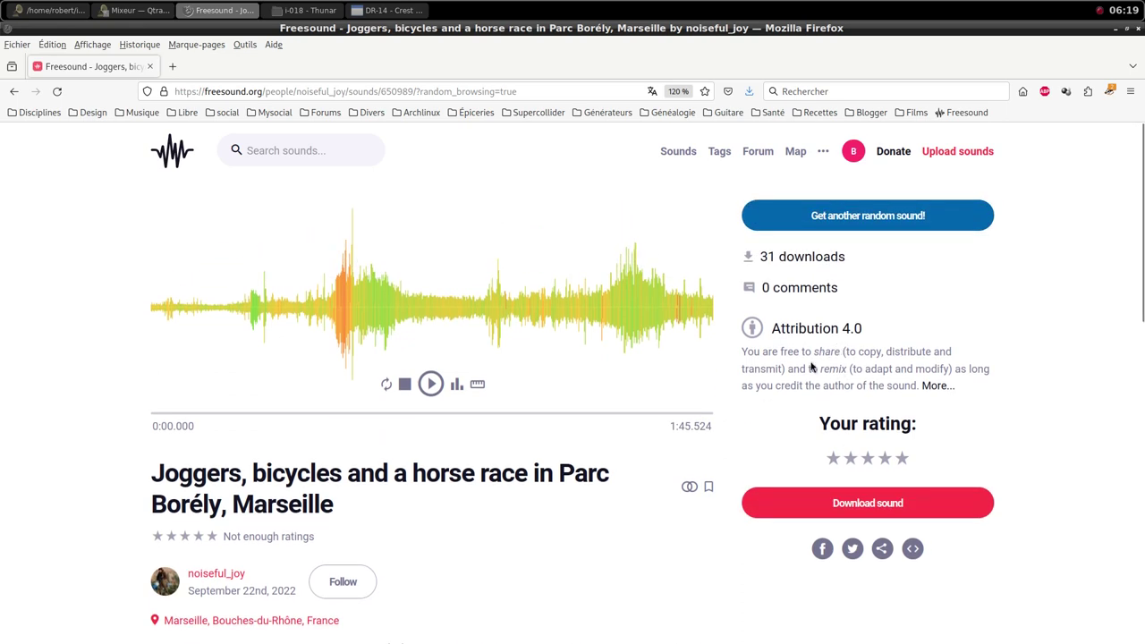
Step: Get a different random sound on Freesound and read its recording details
left_click(823, 220)
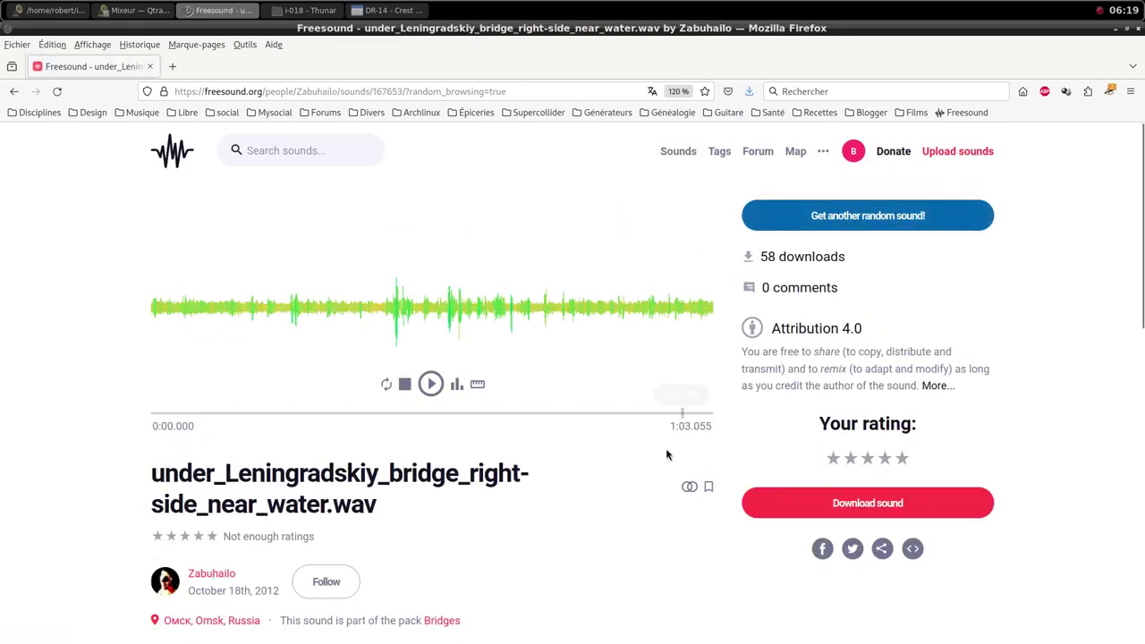
scroll(574, 515, "down", 2)
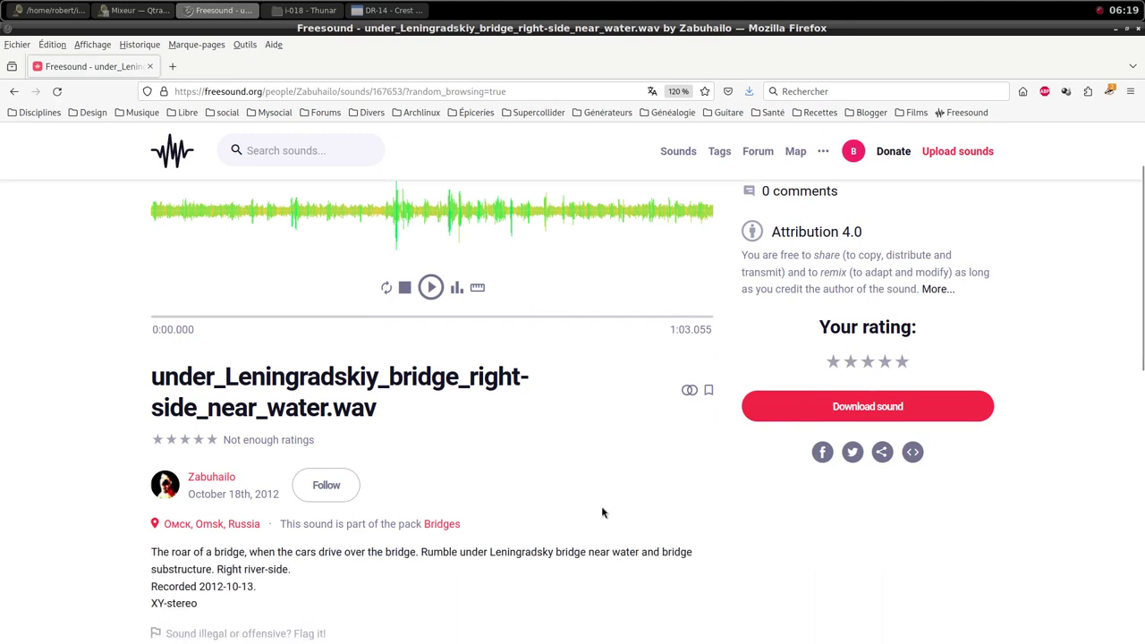
scroll(786, 474, "up", 2)
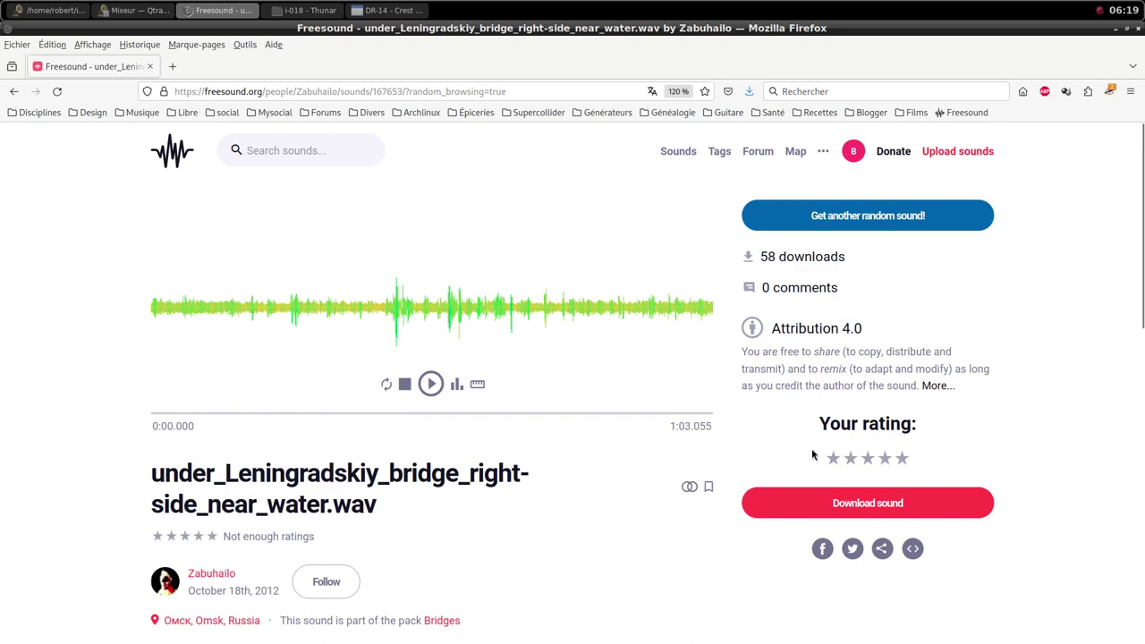
Step: Get one more random sound, download "(gasp) 06" as a WAV into the i-018 samples folder, and dismiss the donation request
left_click(850, 219)
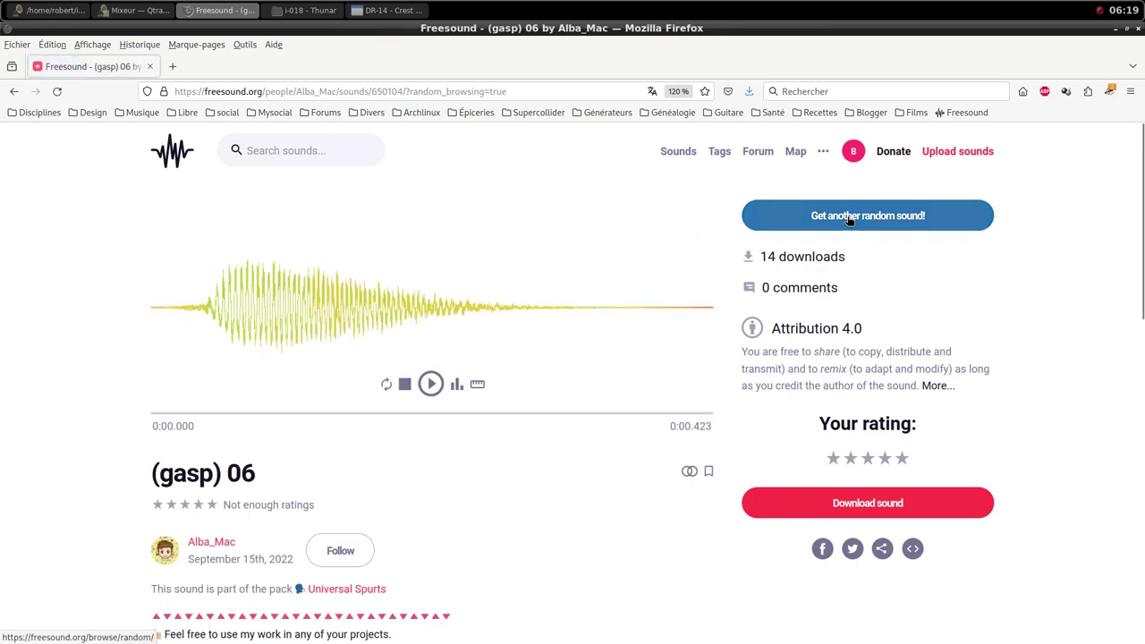
scroll(506, 530, "down", 2)
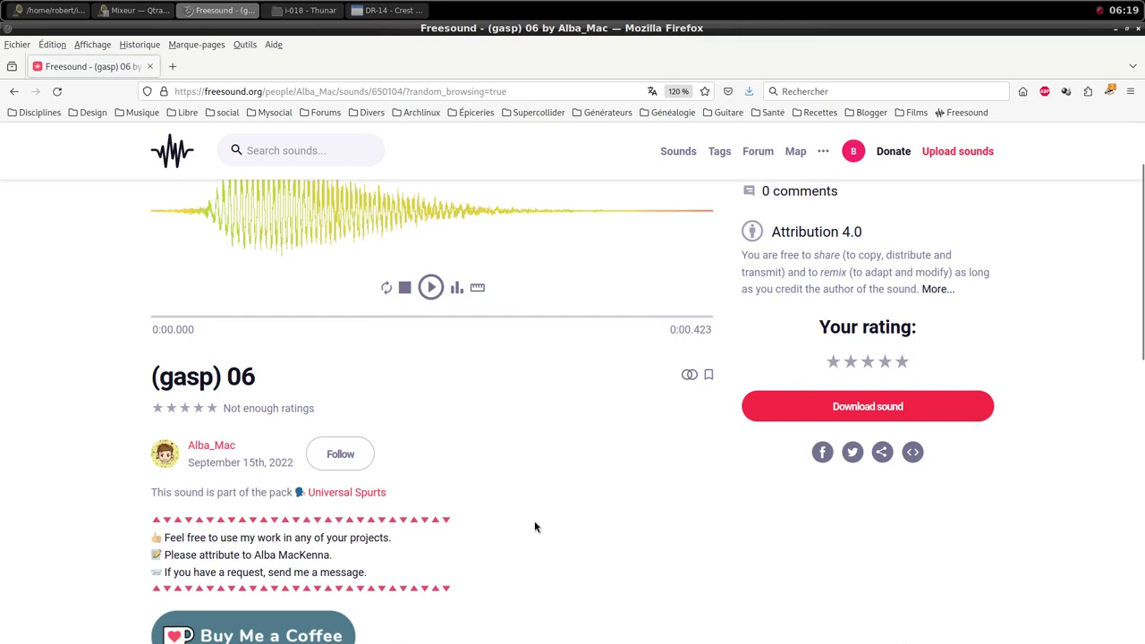
left_click(839, 407)
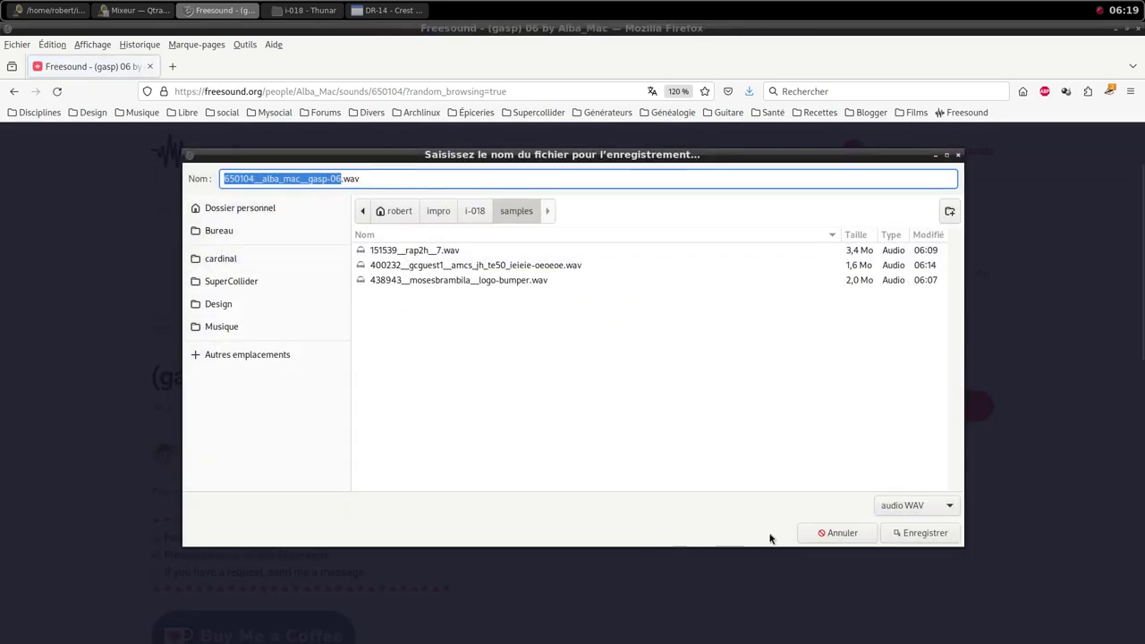
left_click(895, 532)
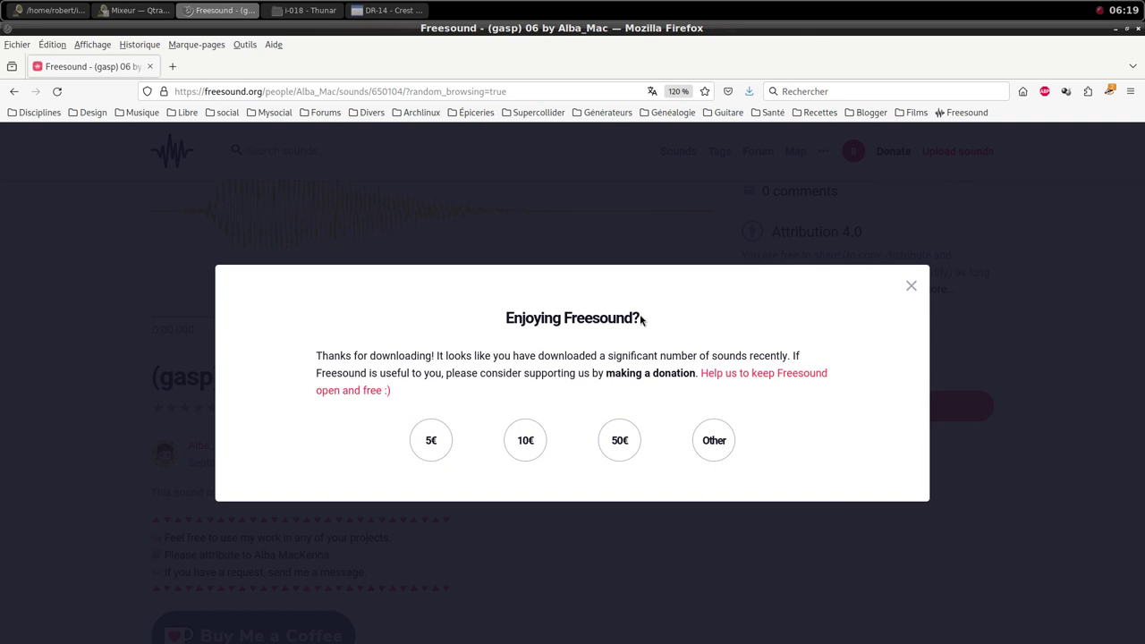
left_click(910, 287)
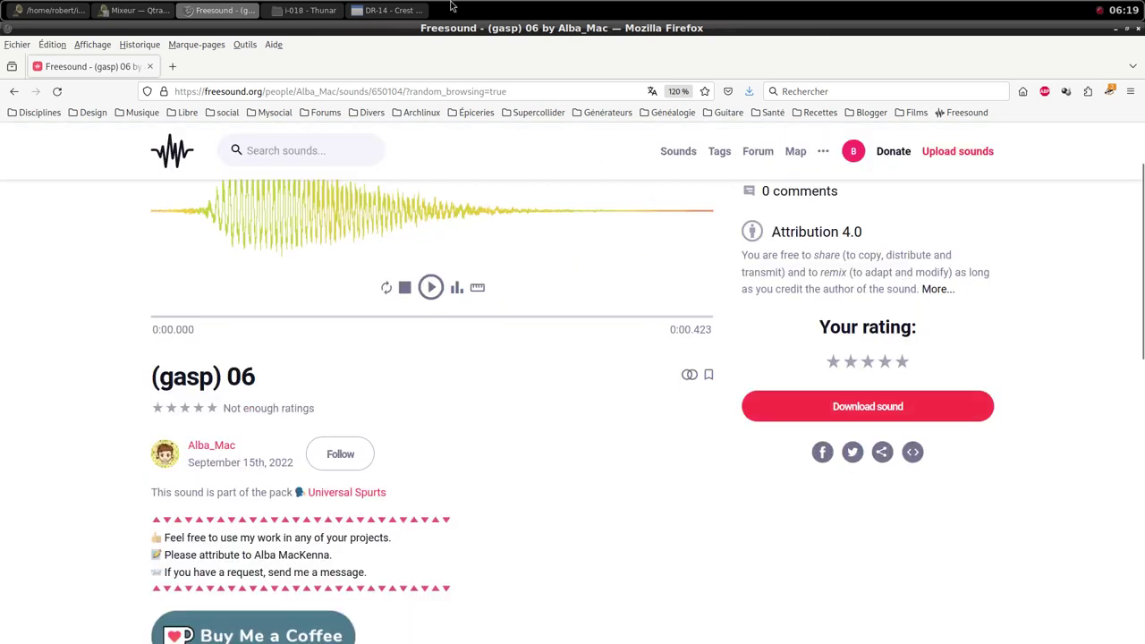
Step: Switch back to Qtractor, lower the Host Audio level in Track 3's Cardinal Synth to about -53.49 dB, and close the plugin window
left_click(143, 11)
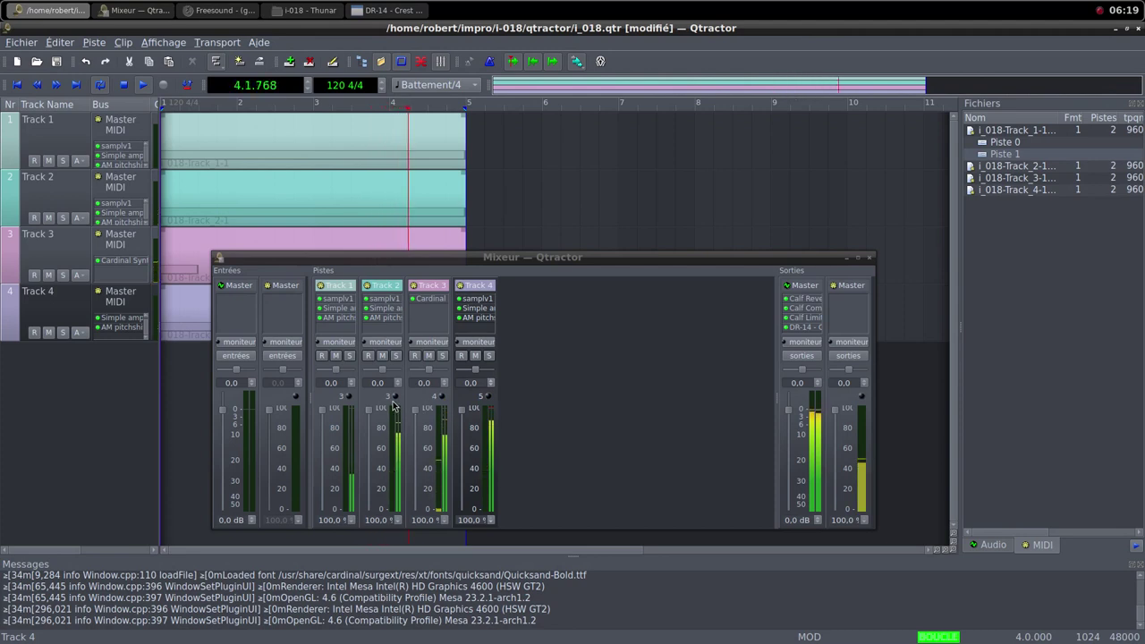
double_click(430, 298)
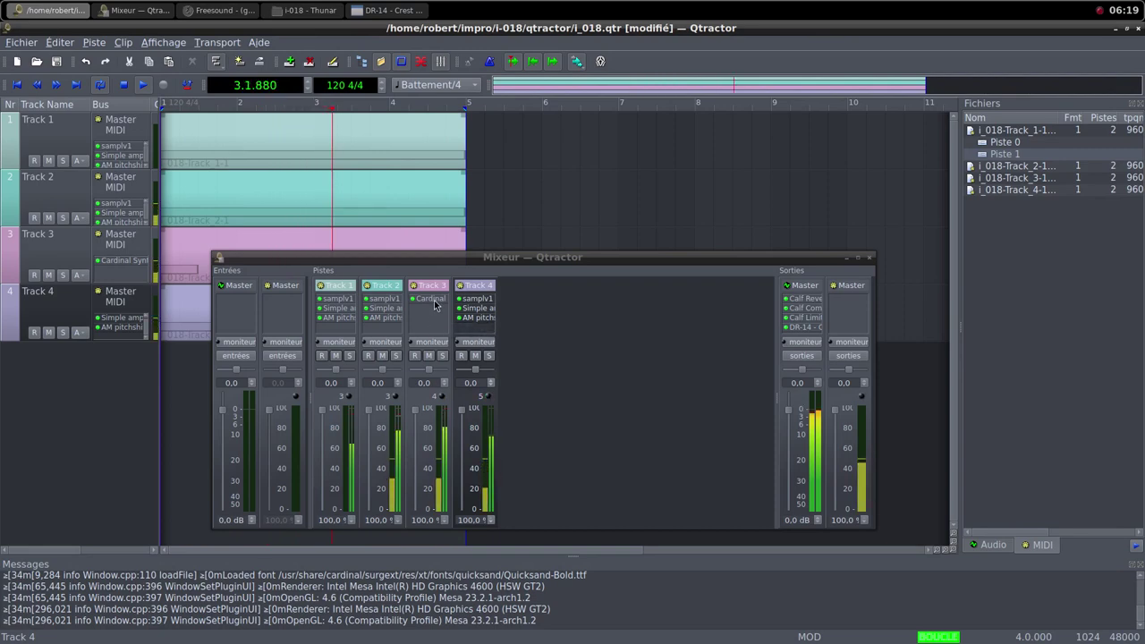
scroll(516, 421, "down", 3)
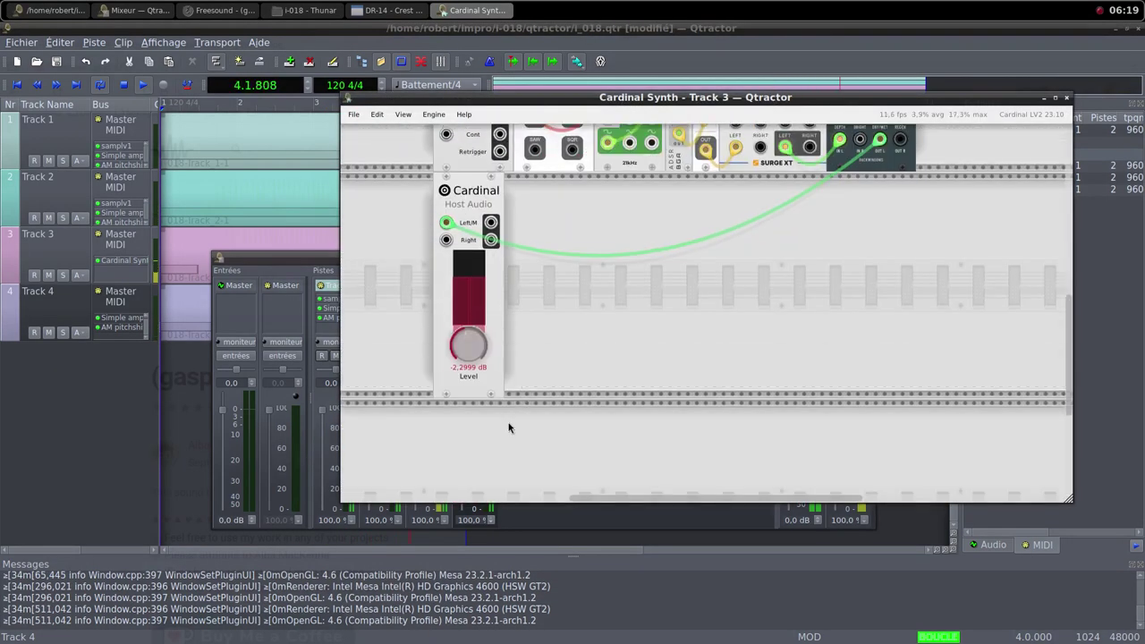
mouse_move(469, 342)
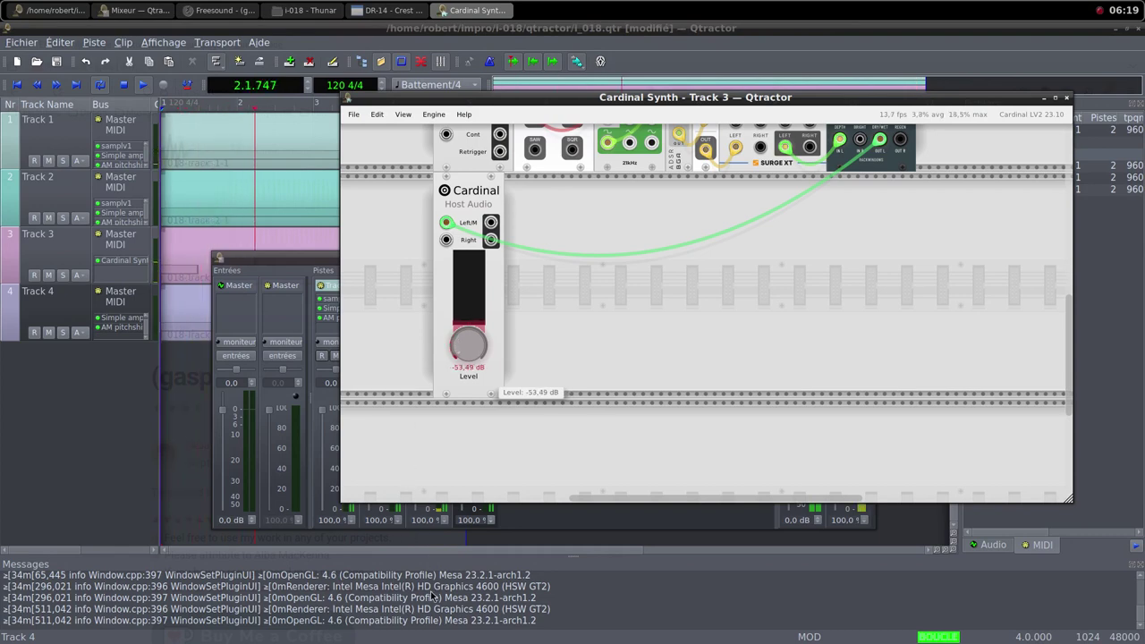
left_click(1065, 98)
Step: Fade the mixer levels of Track 4 and Track 1 down to 0%
left_click_drag(462, 410, 467, 462)
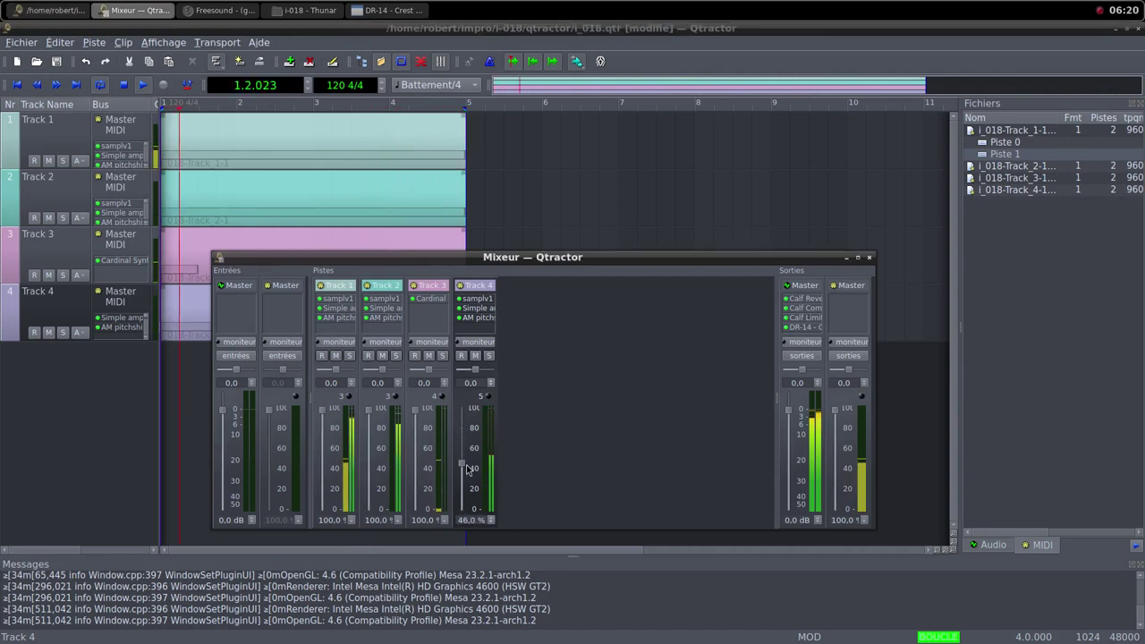
left_click_drag(466, 463, 473, 511)
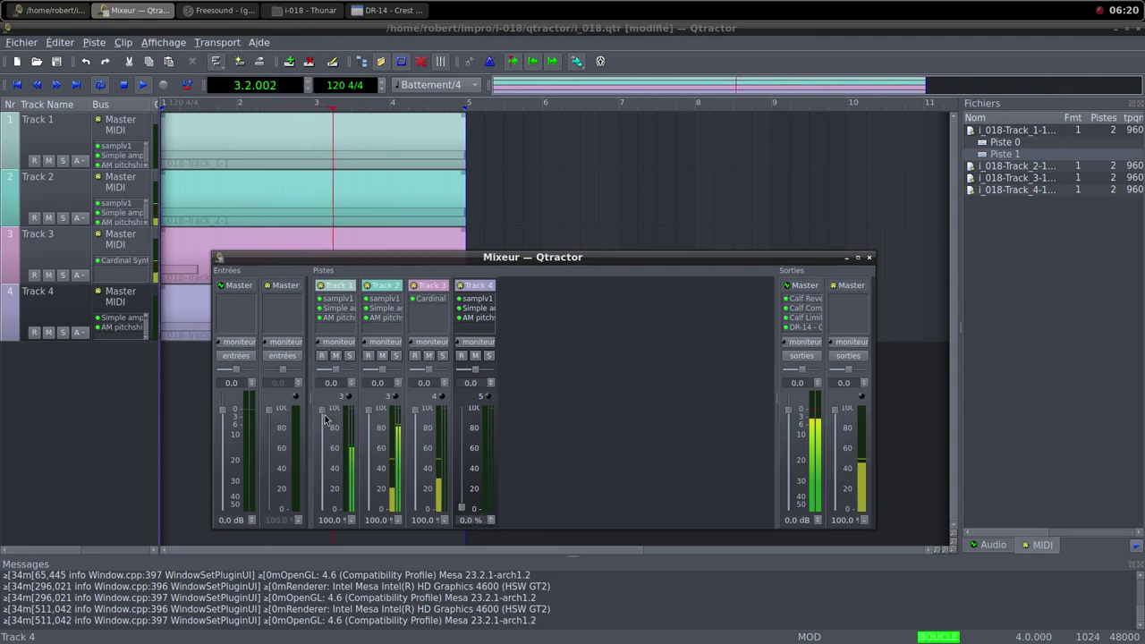
left_click_drag(324, 418, 335, 503)
left_click_drag(334, 509, 334, 515)
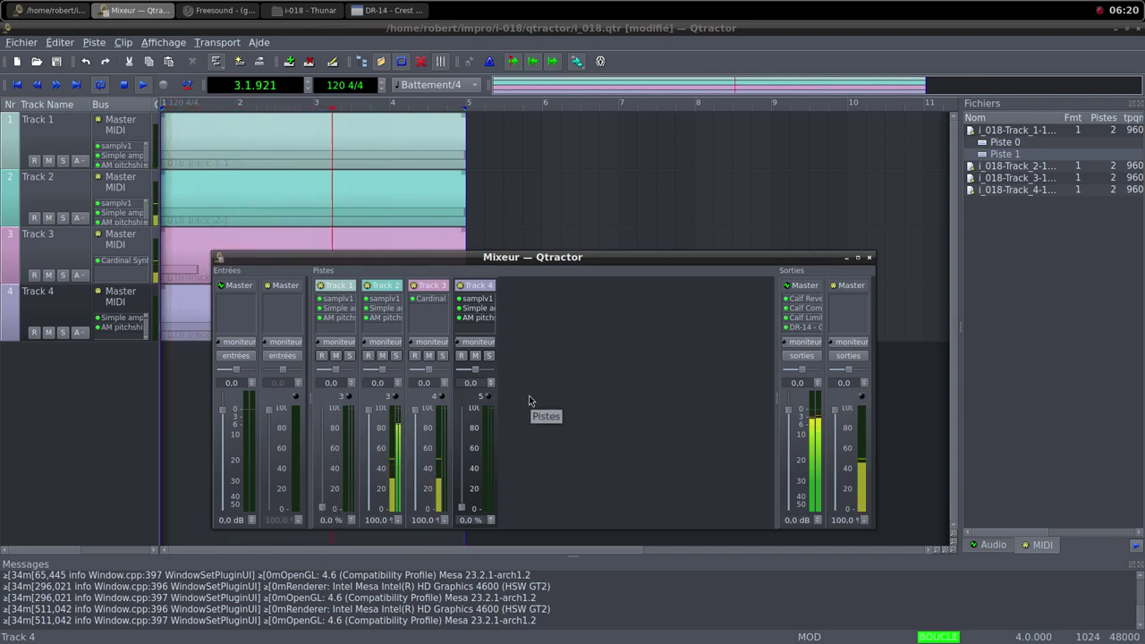
Step: Raise the gain of Track 2's Simple amplifier to 13.916 dB and close its window
double_click(383, 307)
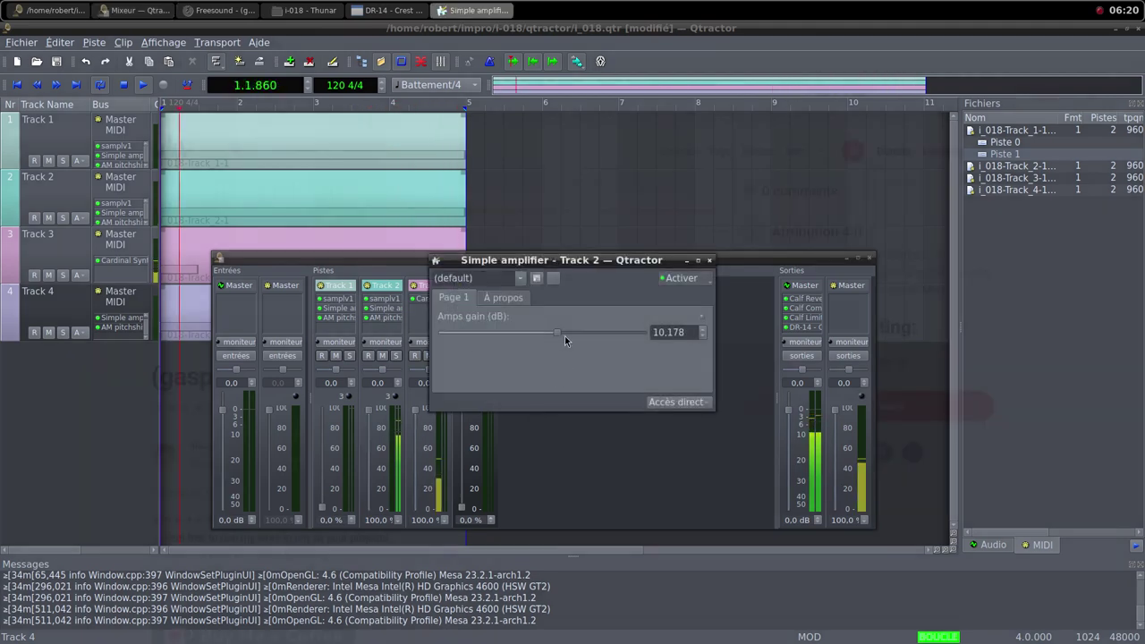
left_click_drag(558, 332, 562, 336)
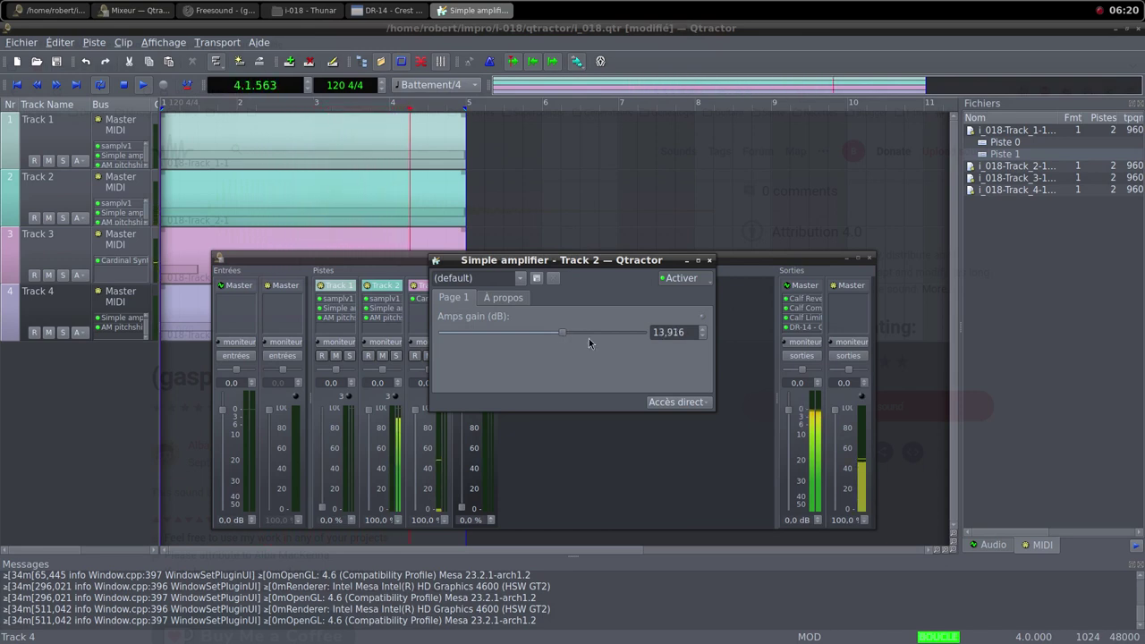
left_click(709, 261)
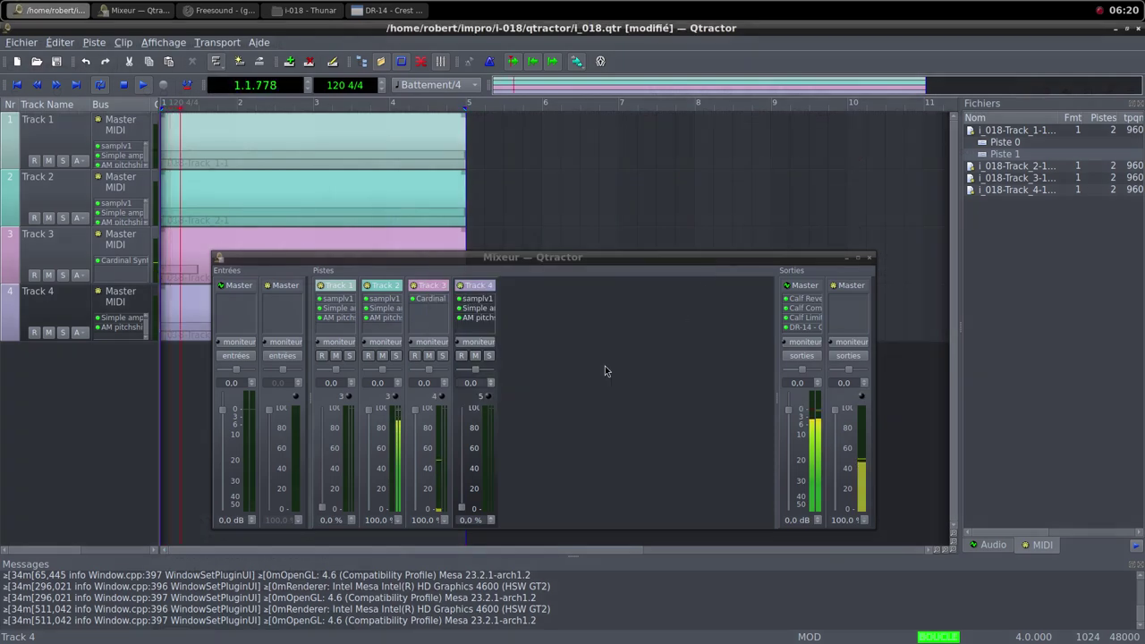
Step: Start a new MIDI track from the mixer and add the samplv1 LV2 plugin to it, filtering the plugin list by "sam"
right_click(580, 357)
left_click(608, 366)
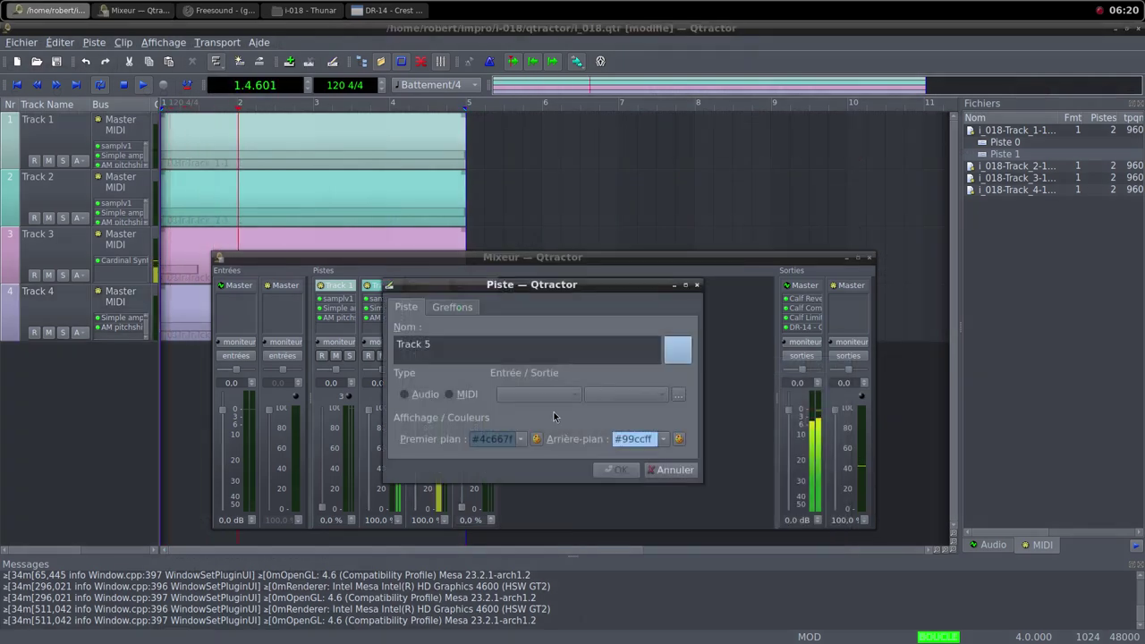
left_click(450, 394)
left_click(452, 307)
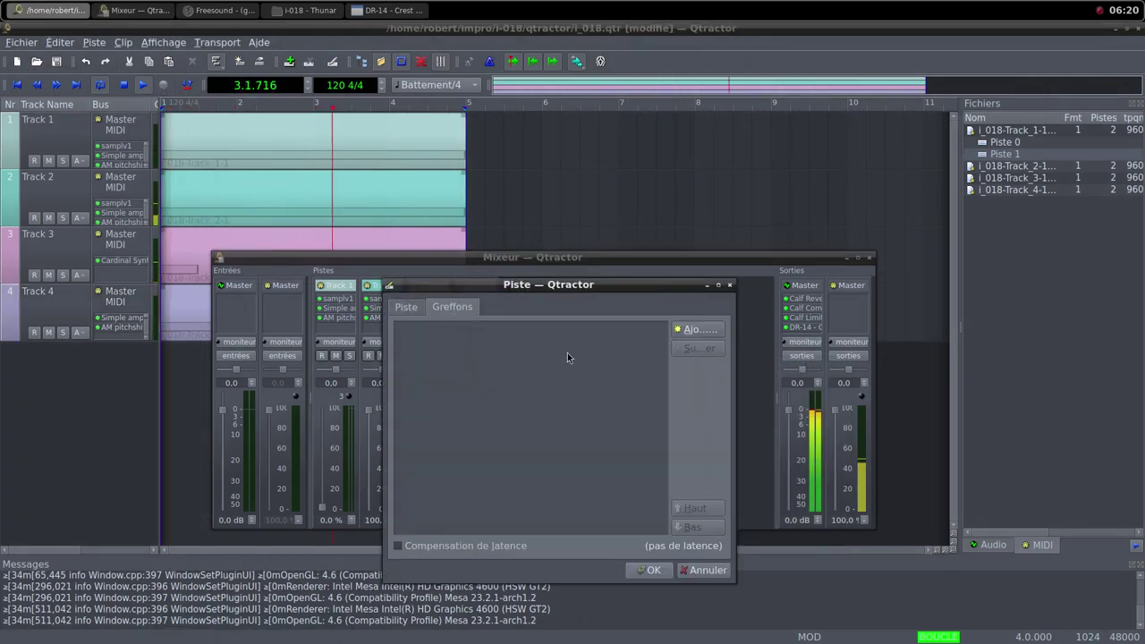
left_click(695, 329)
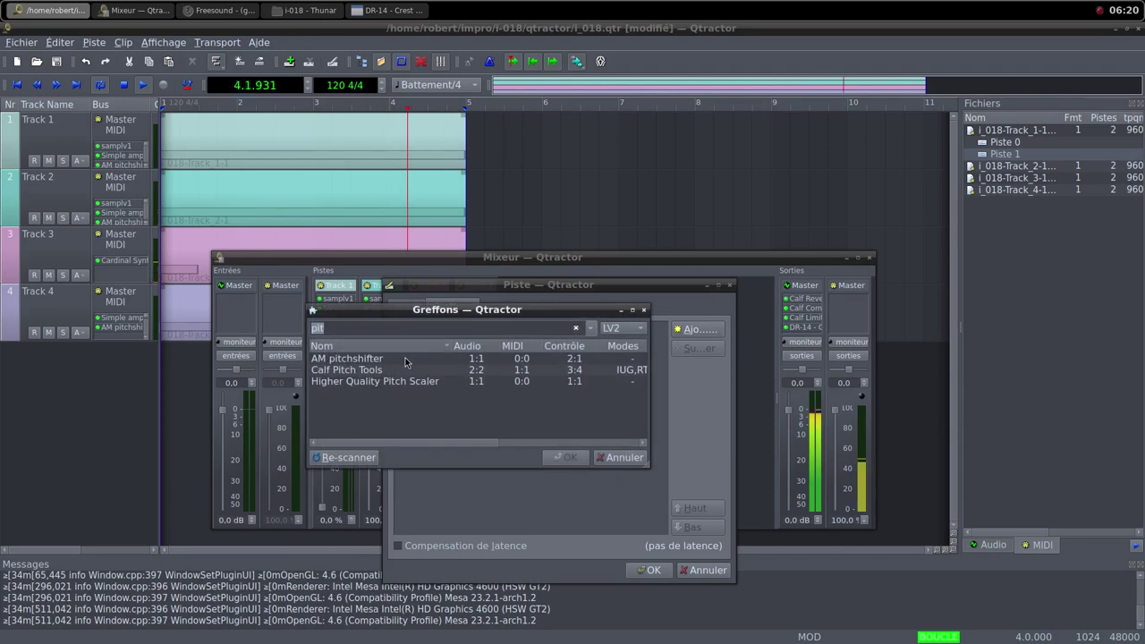
type("sam")
scroll(386, 405, "down", 2)
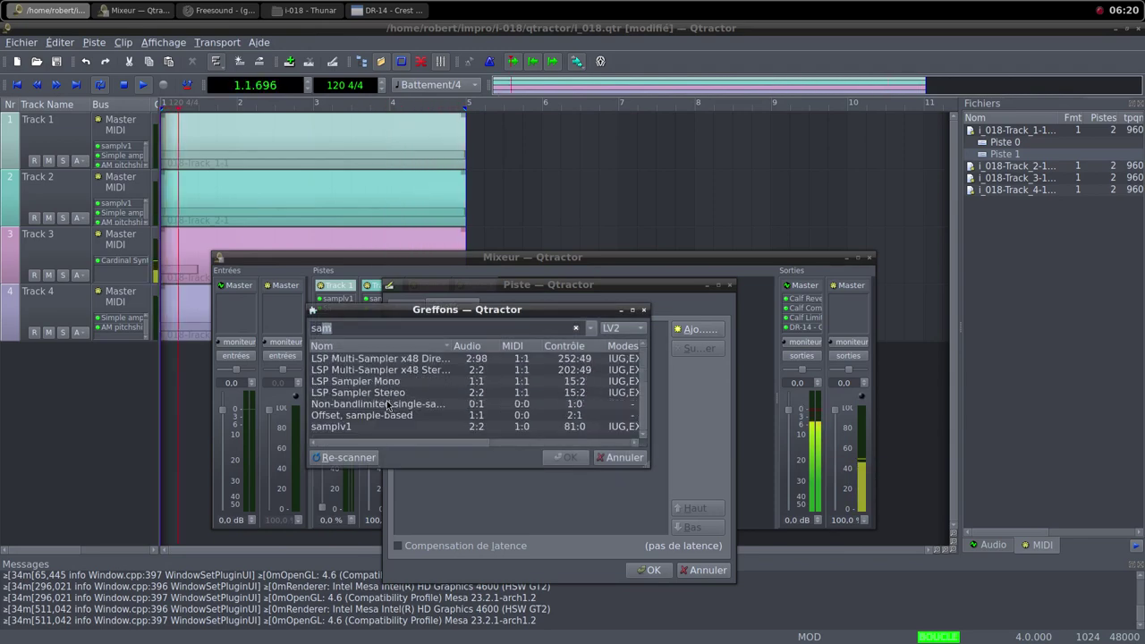
double_click(380, 428)
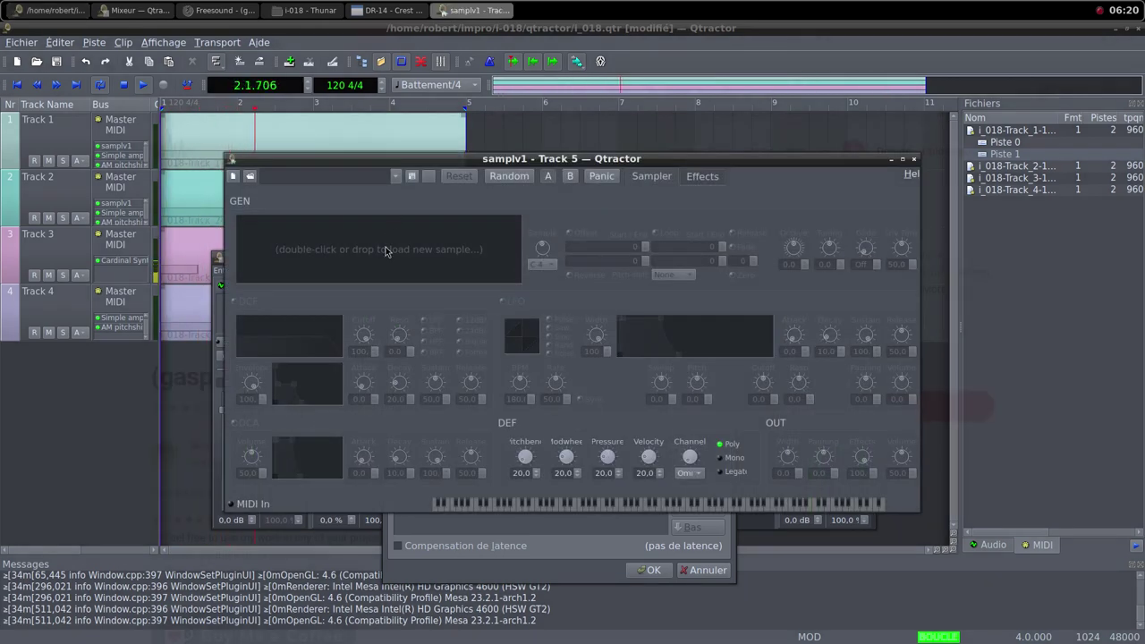
Step: Load the sample 650104__alba_mac__gasp-06.wav into Track 5's samplv1
double_click(386, 251)
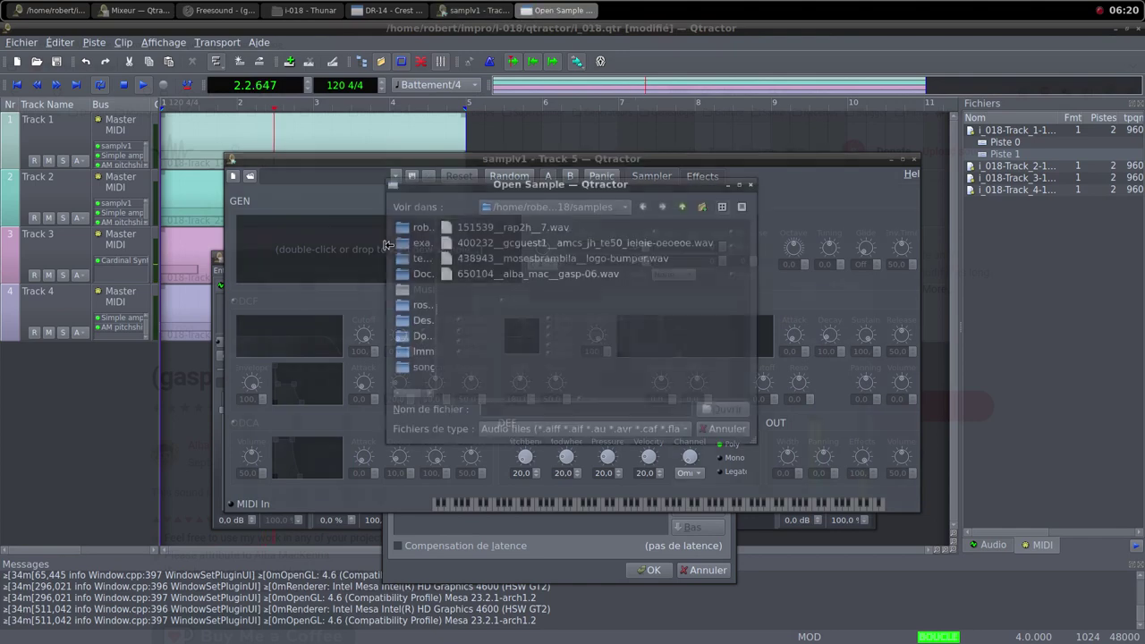
left_click(577, 274)
left_click(721, 408)
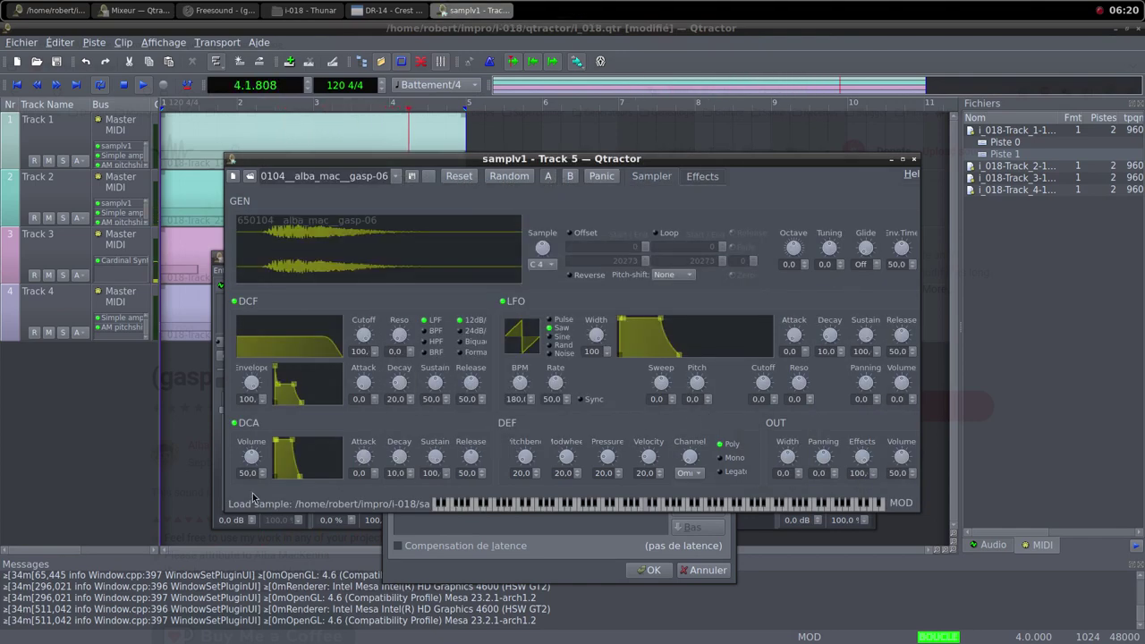
Step: Raise the DCA volume of Track 5's samplv1 to 100 and close its window
left_click_drag(251, 461, 214, 435)
left_click_drag(199, 363, 263, 523)
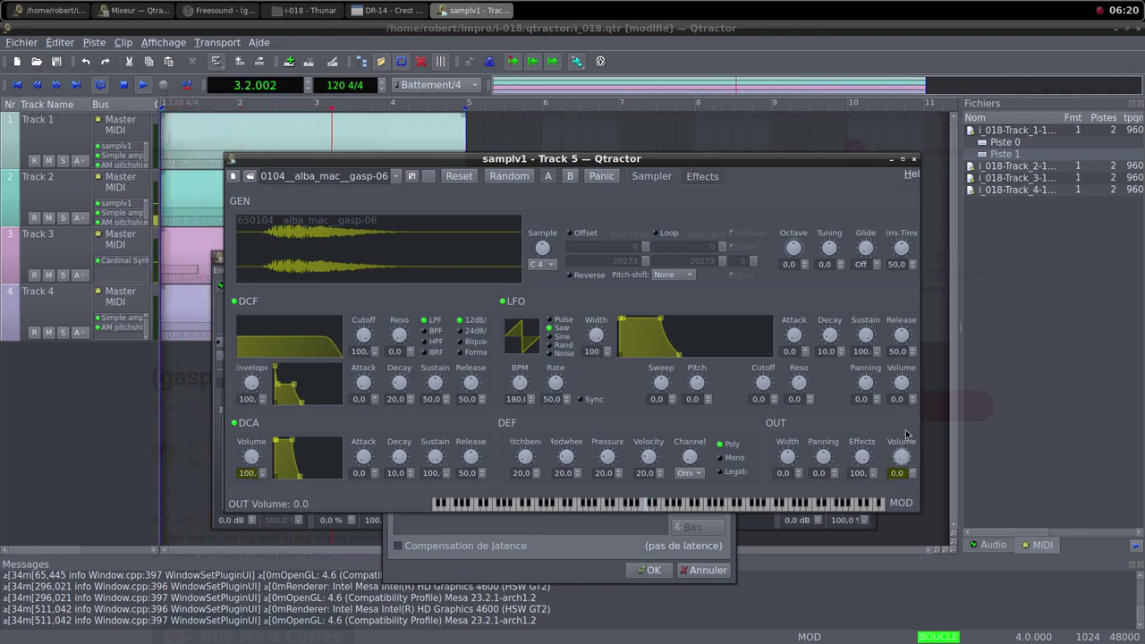
left_click(913, 158)
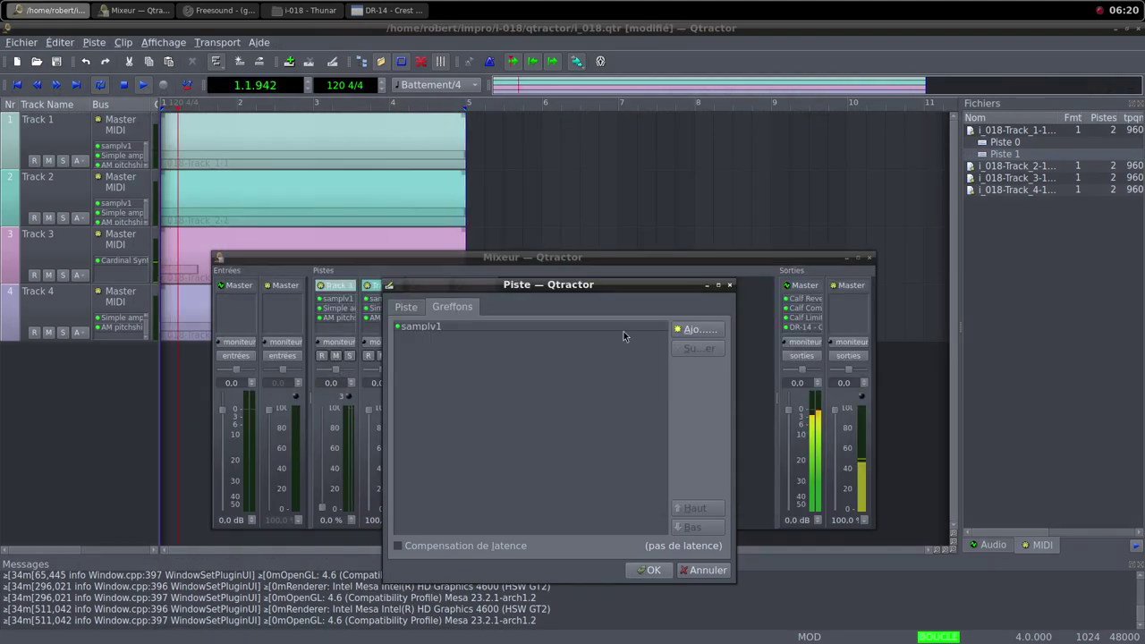
Step: Add the Simple amplifier LV2 plugin after samplv1, close its window, and confirm the creation of Track 5
left_click(700, 328)
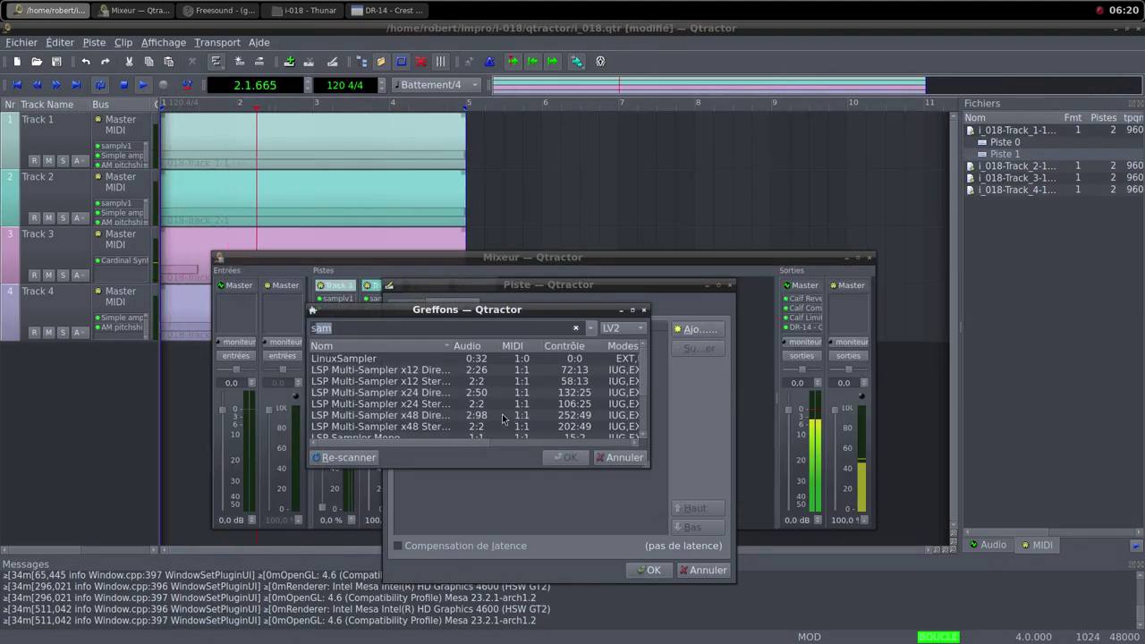
type("s")
double_click(377, 395)
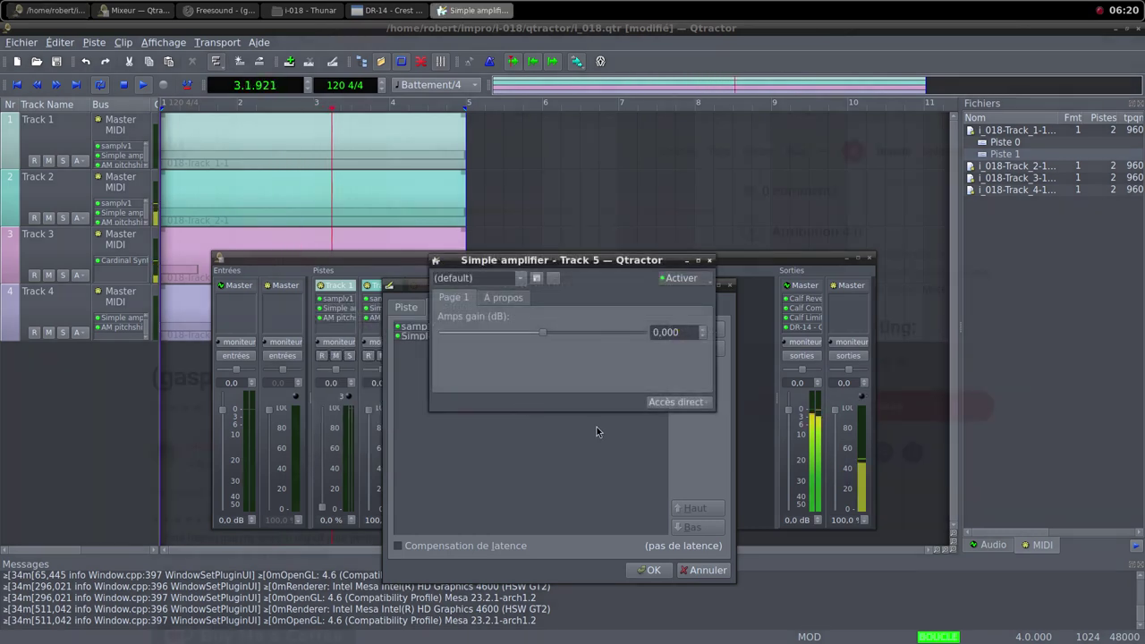
left_click(709, 261)
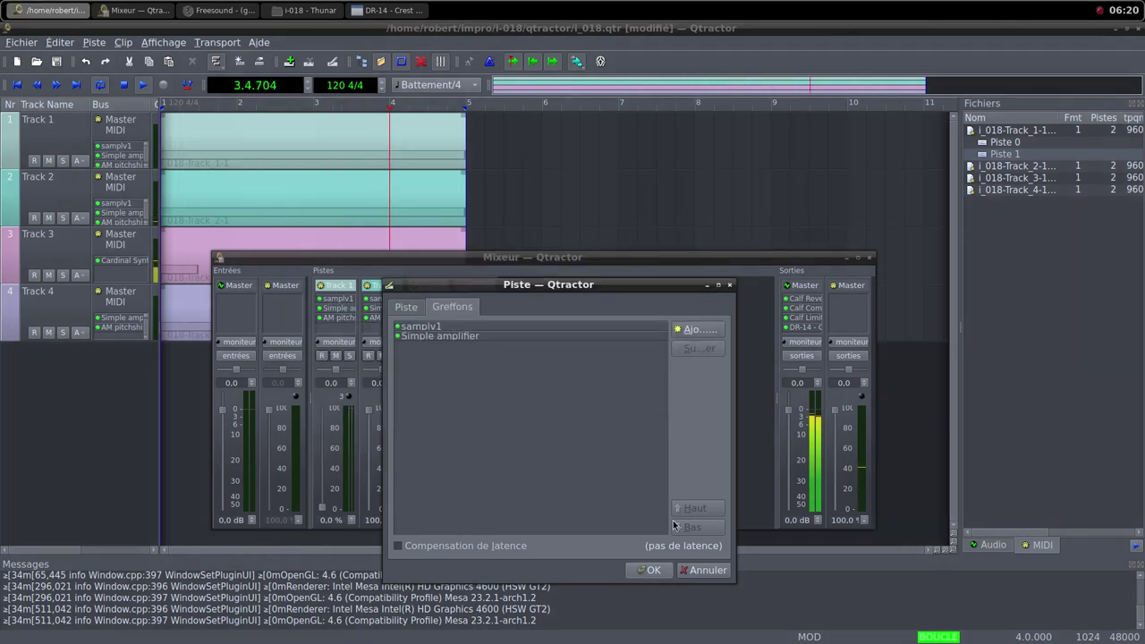
left_click(647, 569)
Step: Create a MIDI clip on Track 5, draw a one-beat C4 note at the start of bar 1, and close the clip editor
right_click(181, 373)
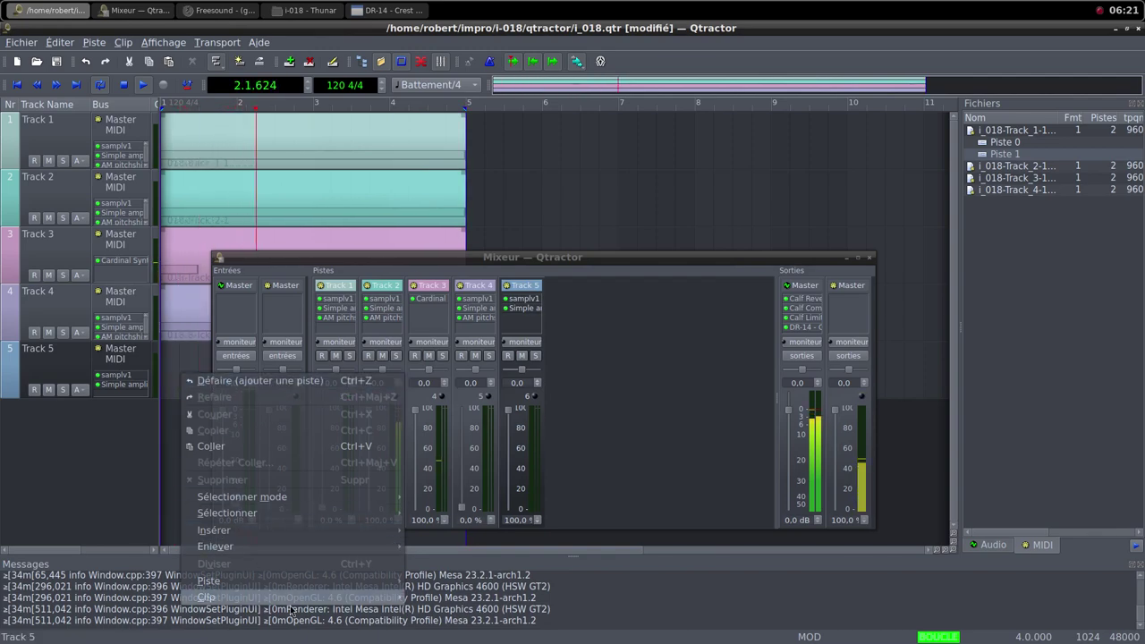
mouse_move(211, 596)
left_click(492, 405)
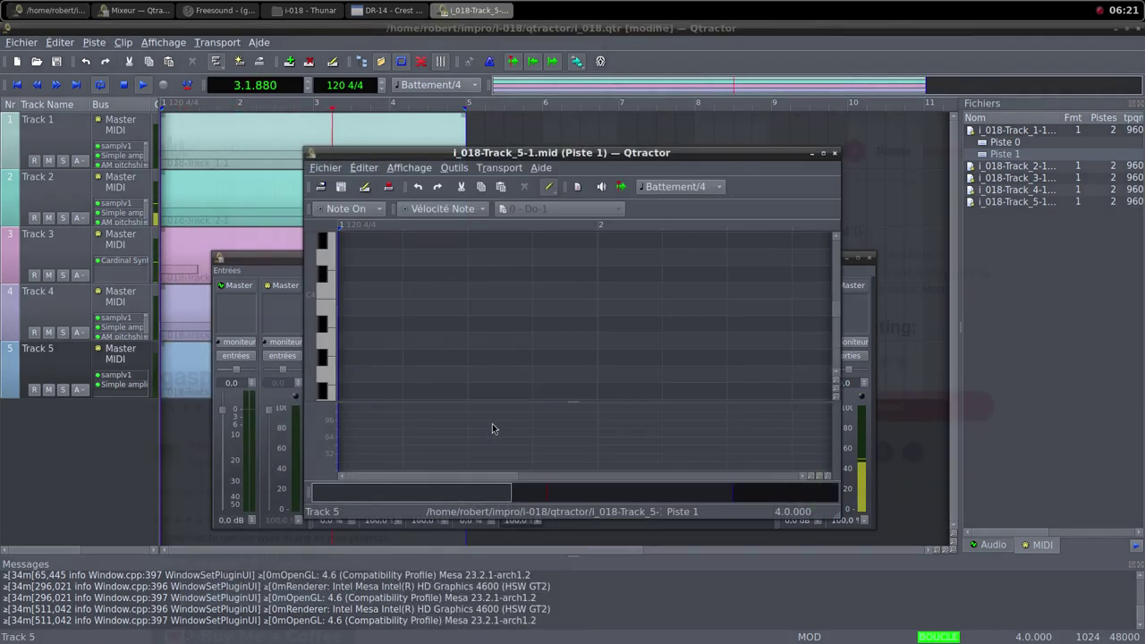
left_click(822, 154)
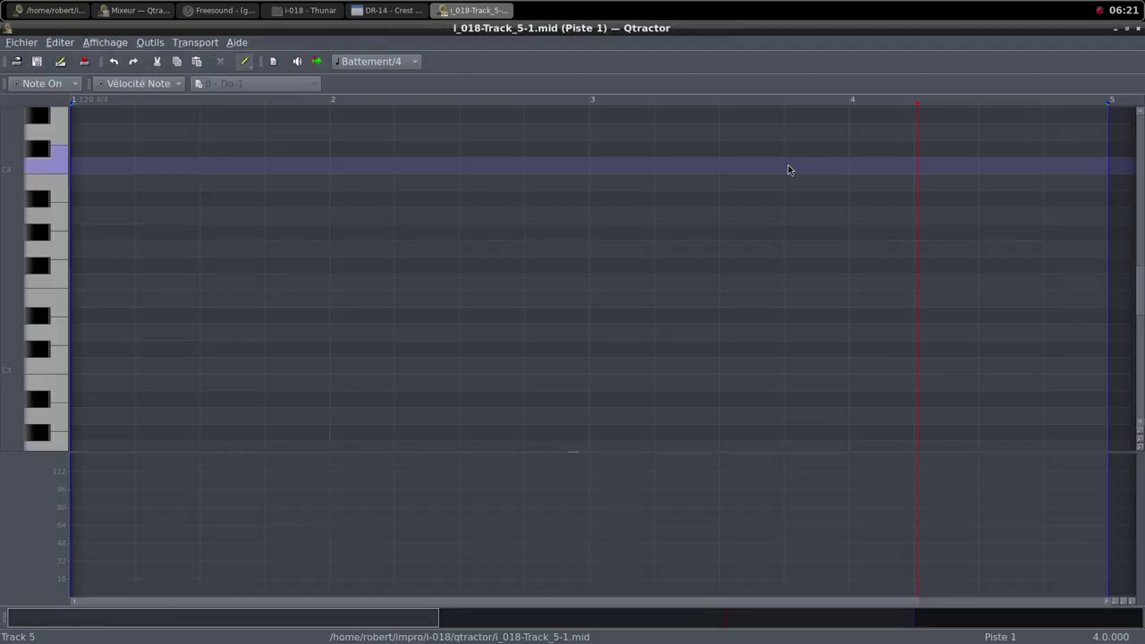
left_click_drag(78, 167, 135, 179)
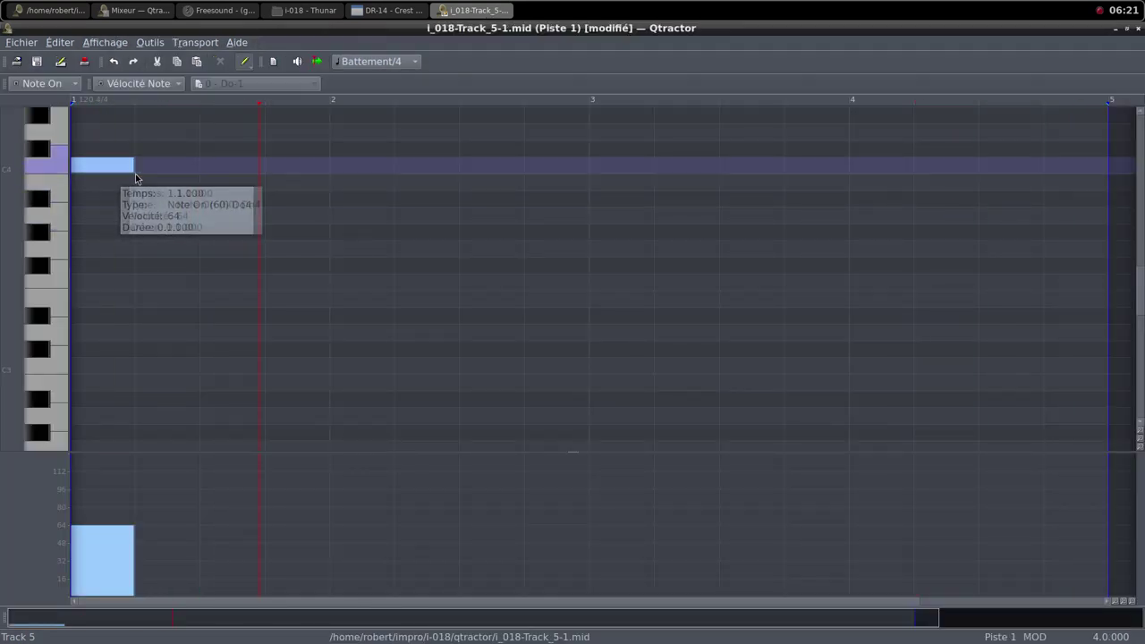
left_click(1127, 29)
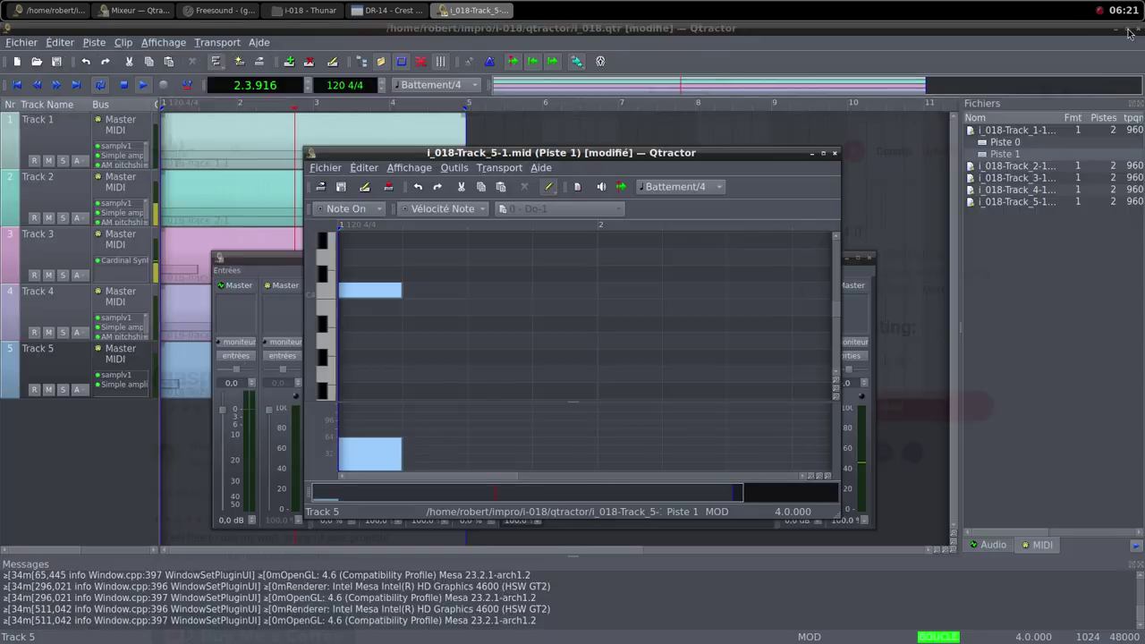
left_click(834, 154)
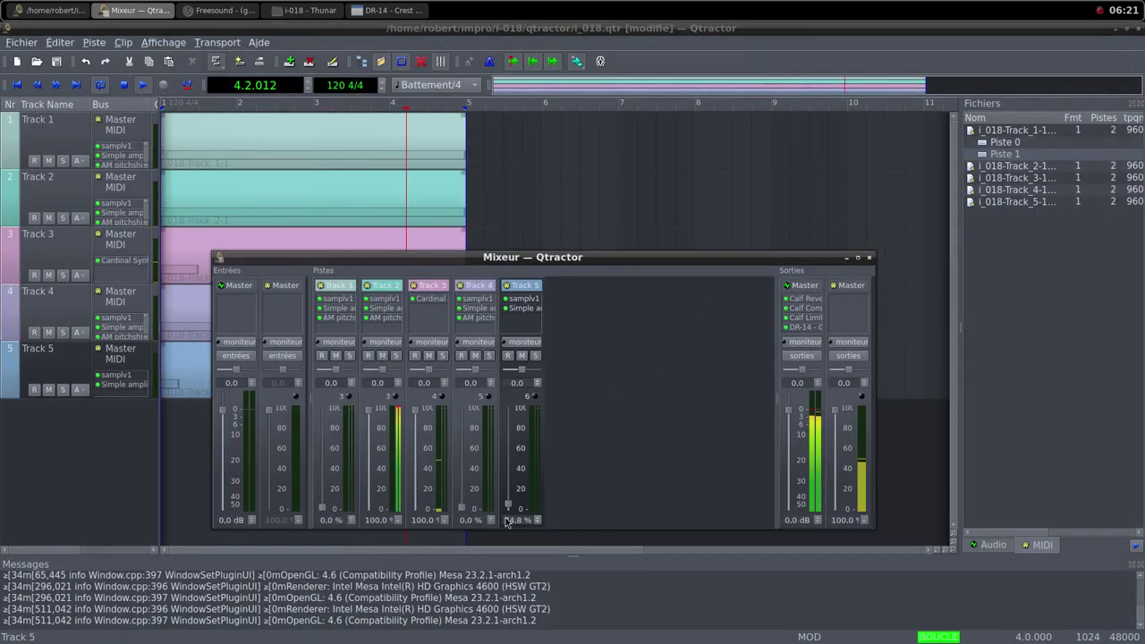
Step: Reopen Track 5's clip, fill beats 1 and 3 of all four bars with one-beat C4 notes, and close the editor
left_click(202, 373)
double_click(201, 372)
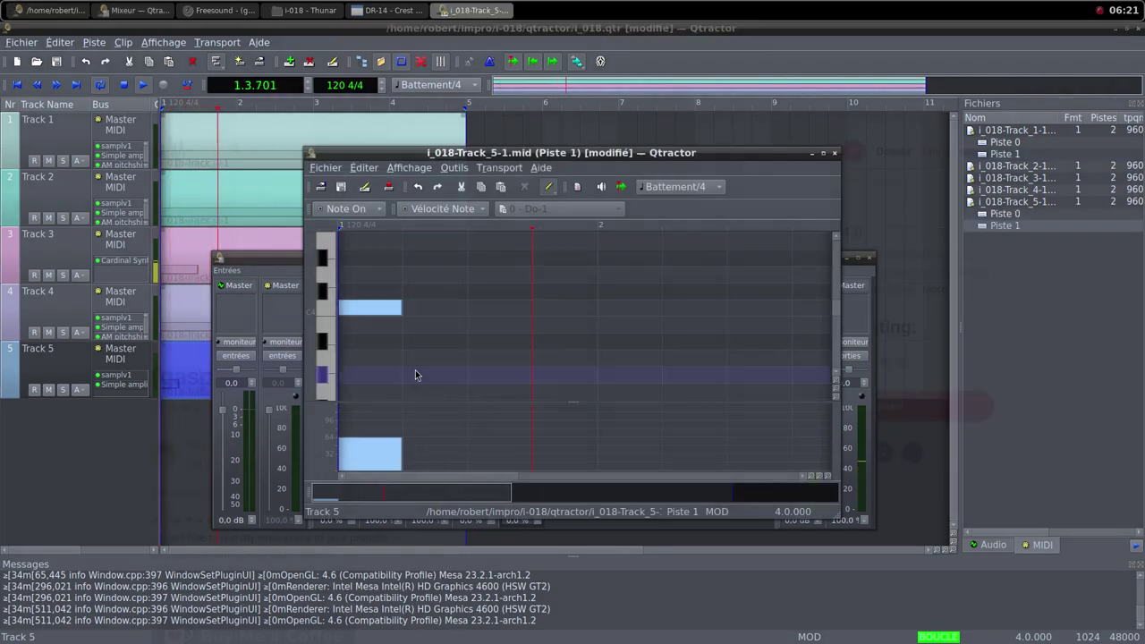
left_click(822, 154)
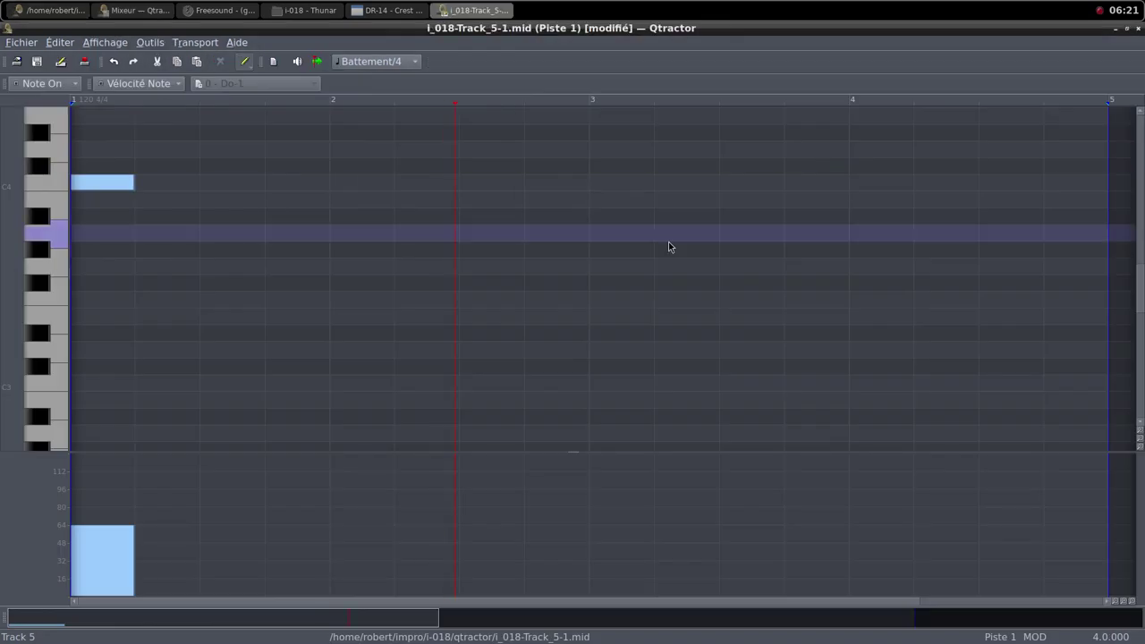
left_click(207, 182)
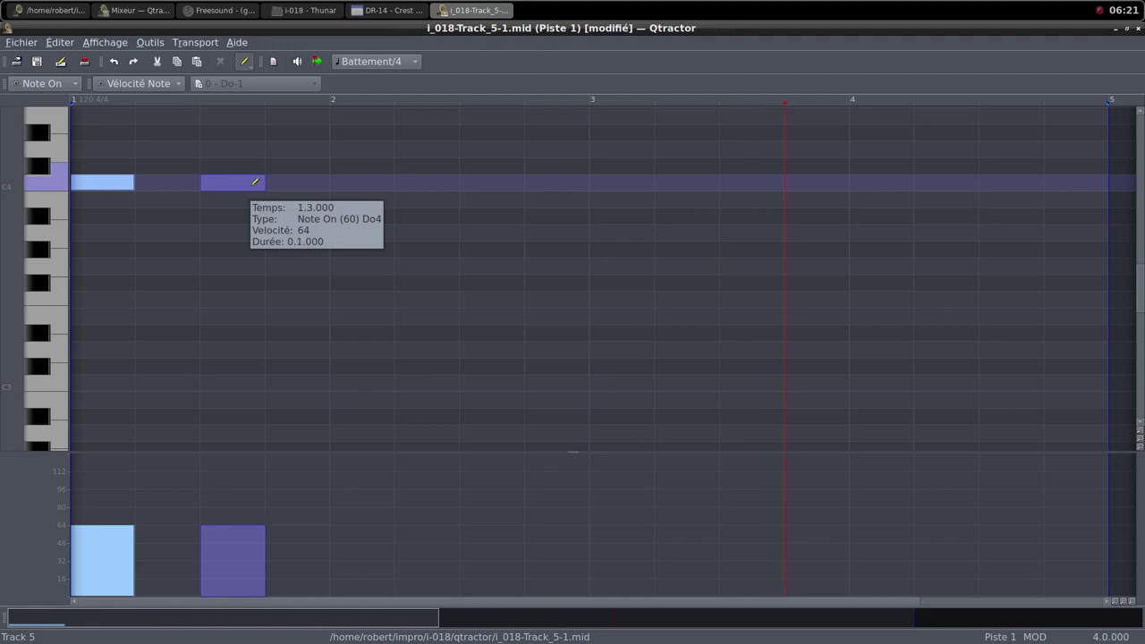
left_click(337, 181)
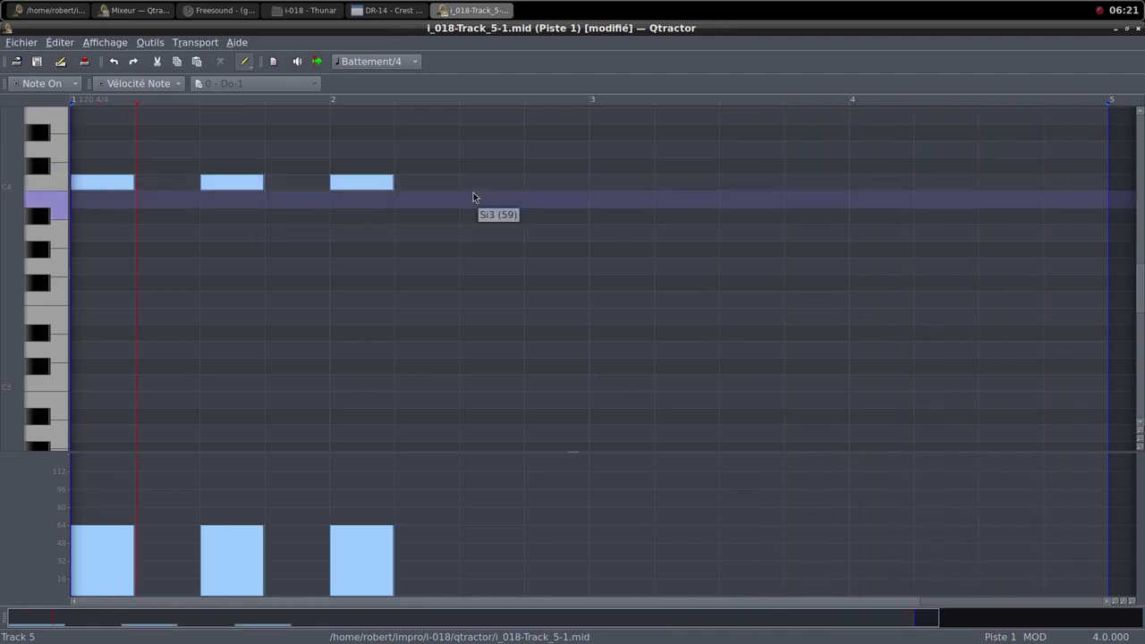
left_click_drag(465, 182, 523, 183)
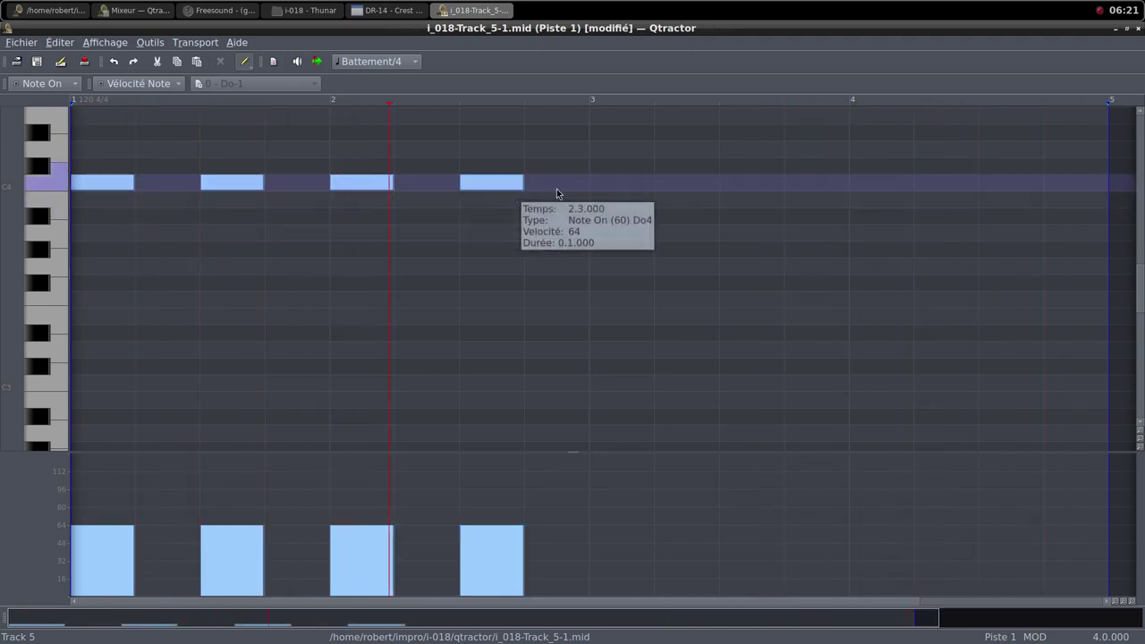
left_click_drag(592, 182, 783, 182)
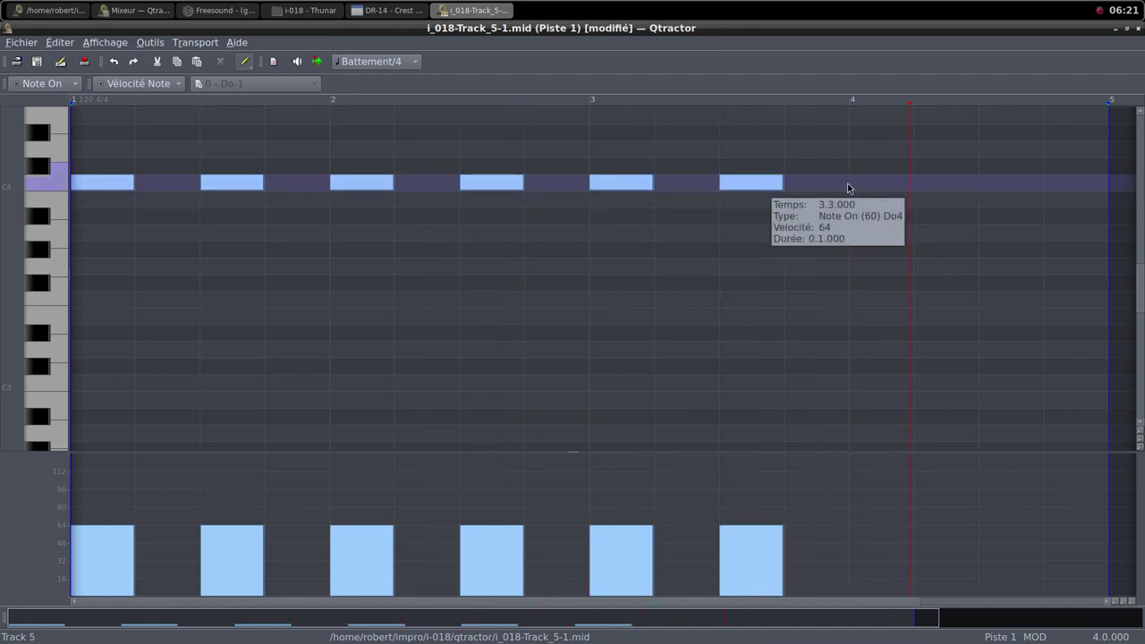
left_click_drag(856, 183, 913, 182)
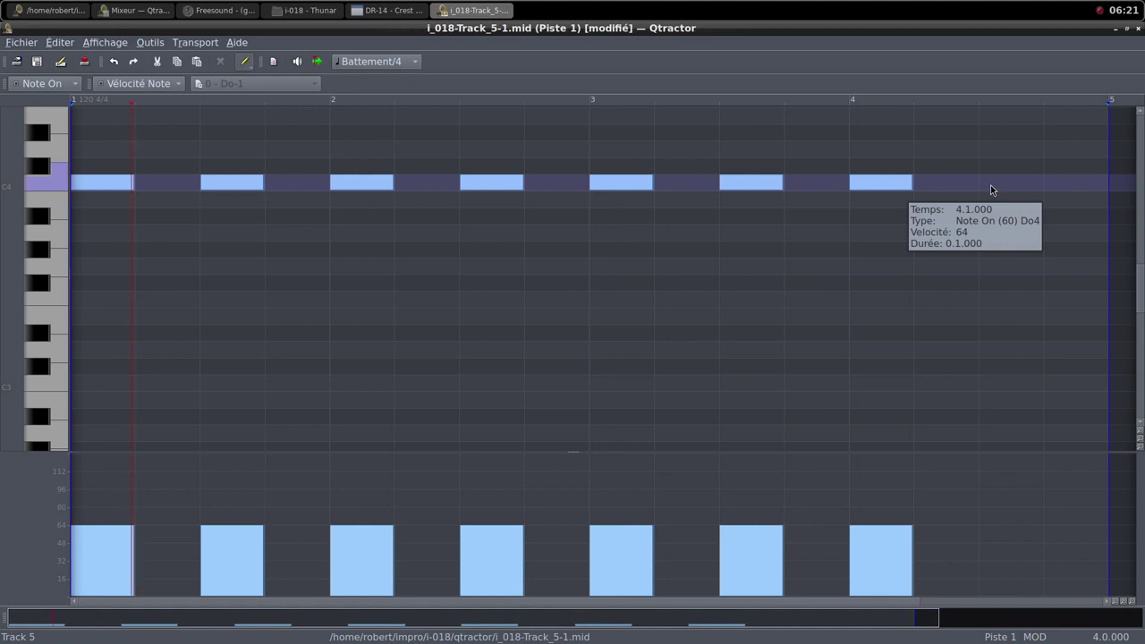
left_click_drag(990, 184, 1042, 182)
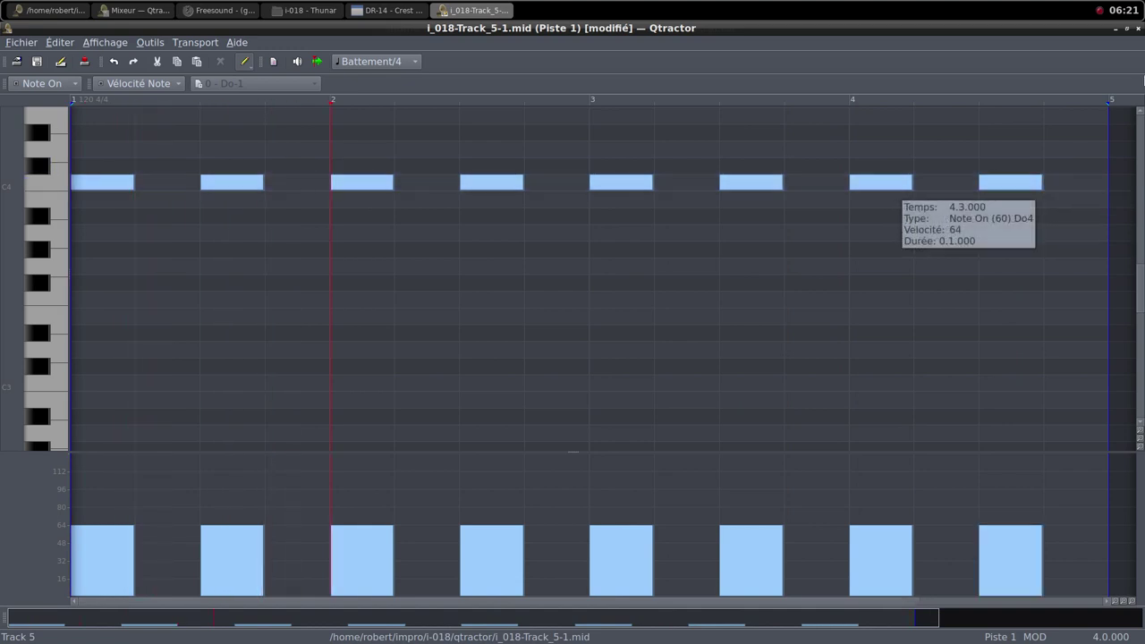
left_click(1126, 28)
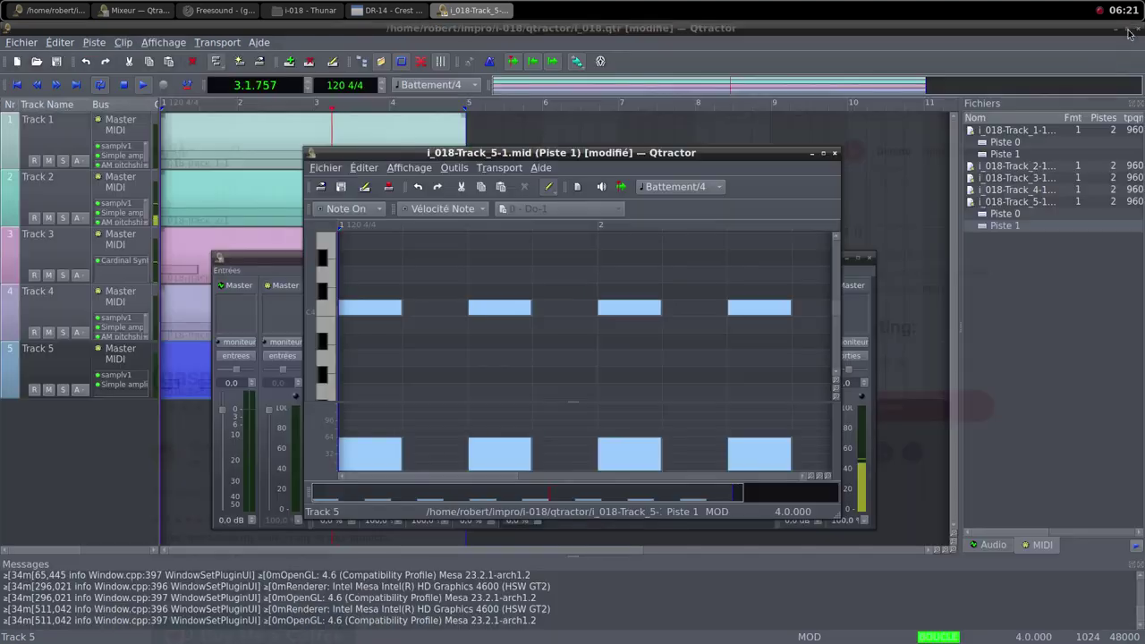
left_click(835, 153)
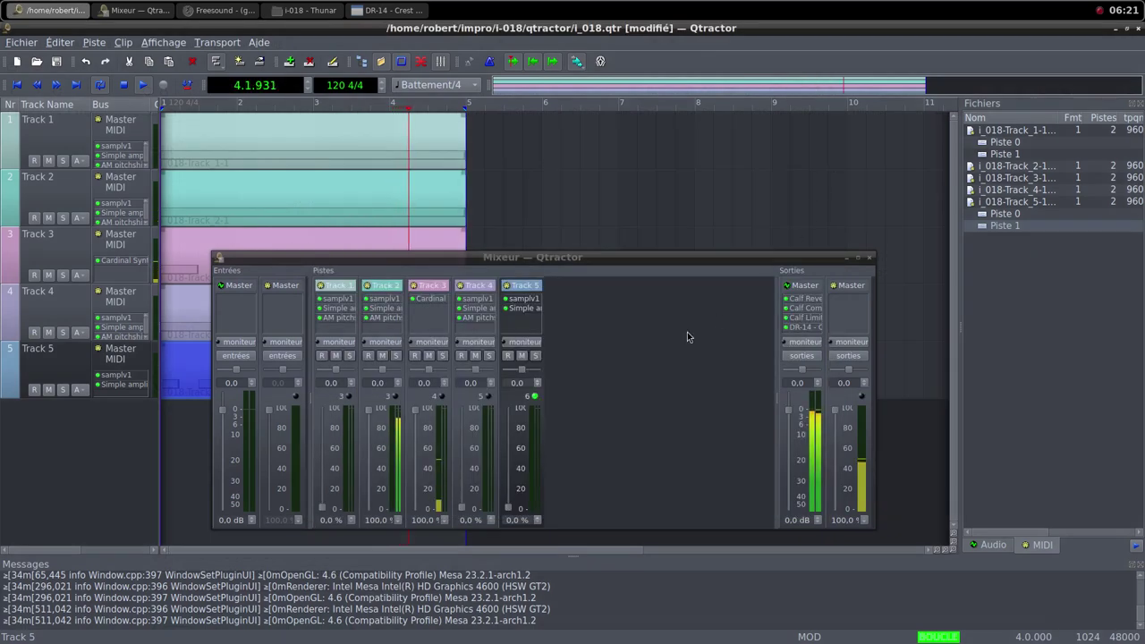
Step: Raise Track 5's mixer level to 100%, set its Simple amplifier gain to 11.424 dB, and close the amplifier window
left_click_drag(507, 507, 513, 408)
double_click(524, 308)
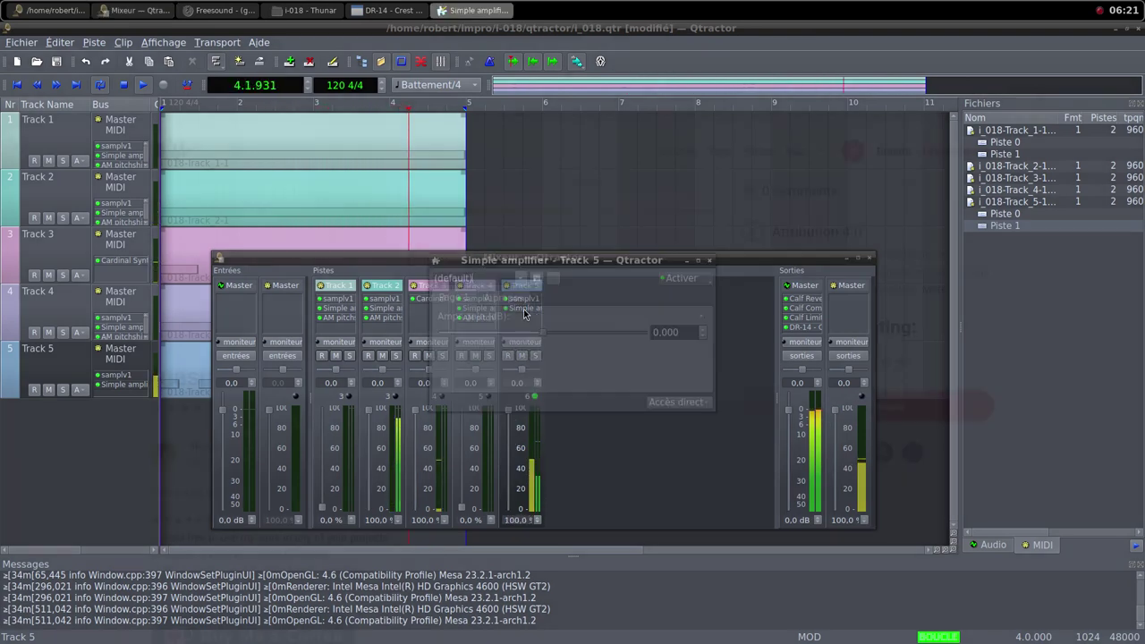
left_click_drag(572, 259, 760, 182)
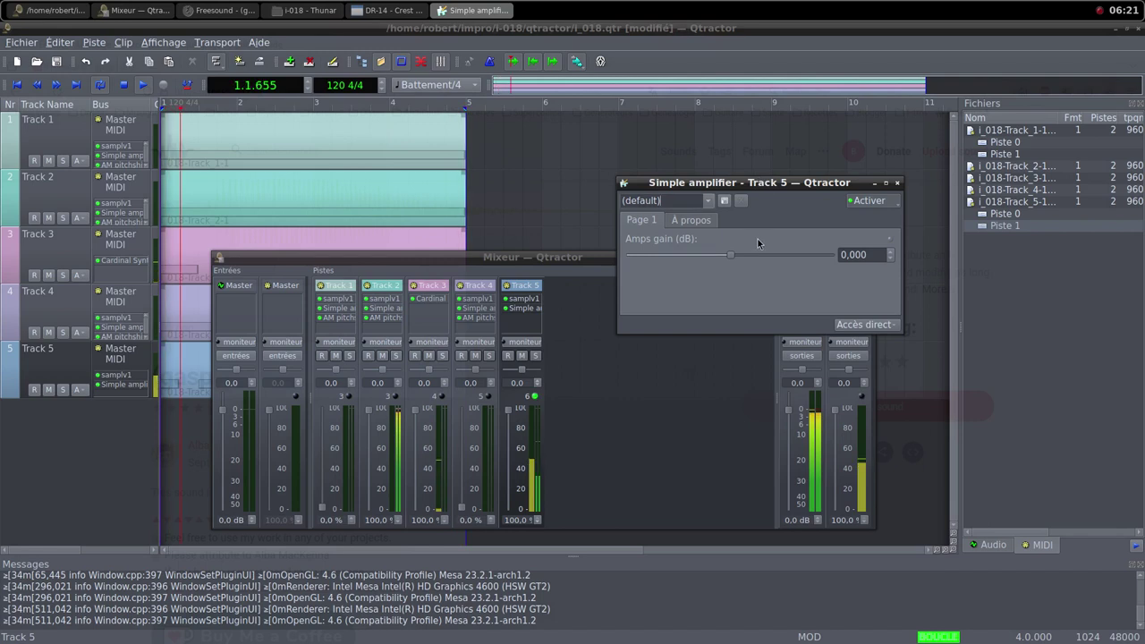
left_click_drag(731, 255, 743, 261)
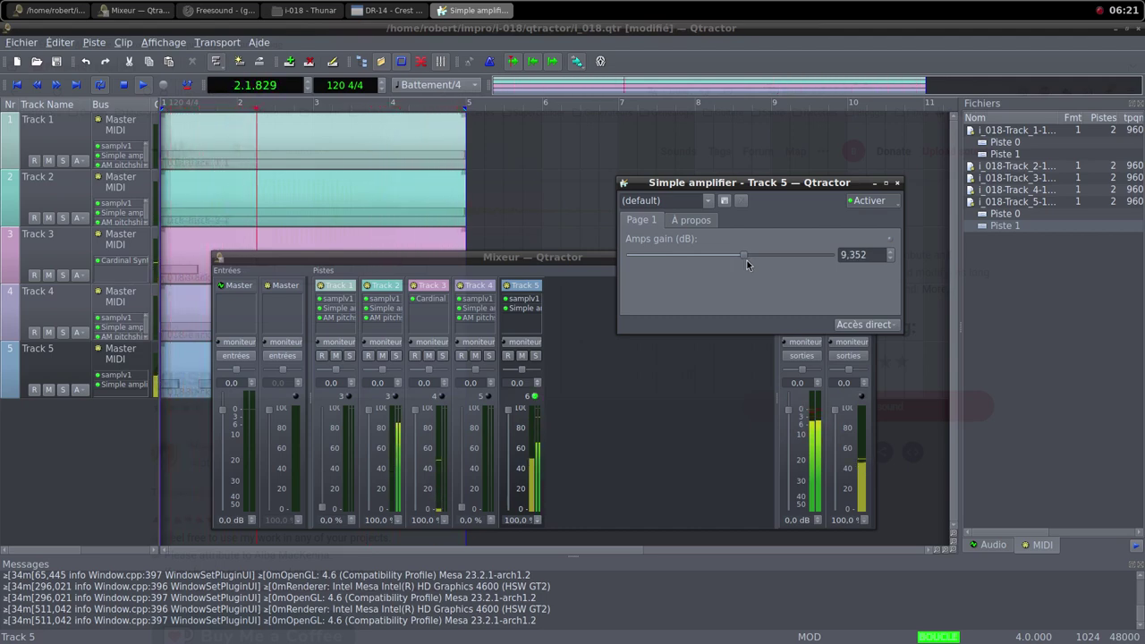
left_click_drag(743, 258, 747, 258)
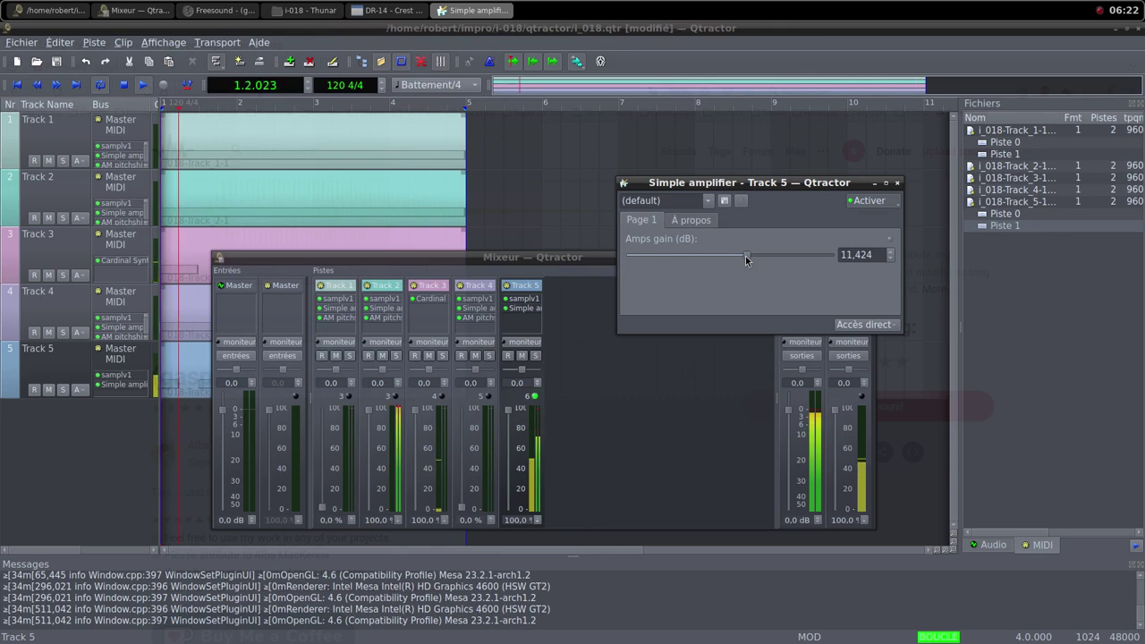
left_click(897, 183)
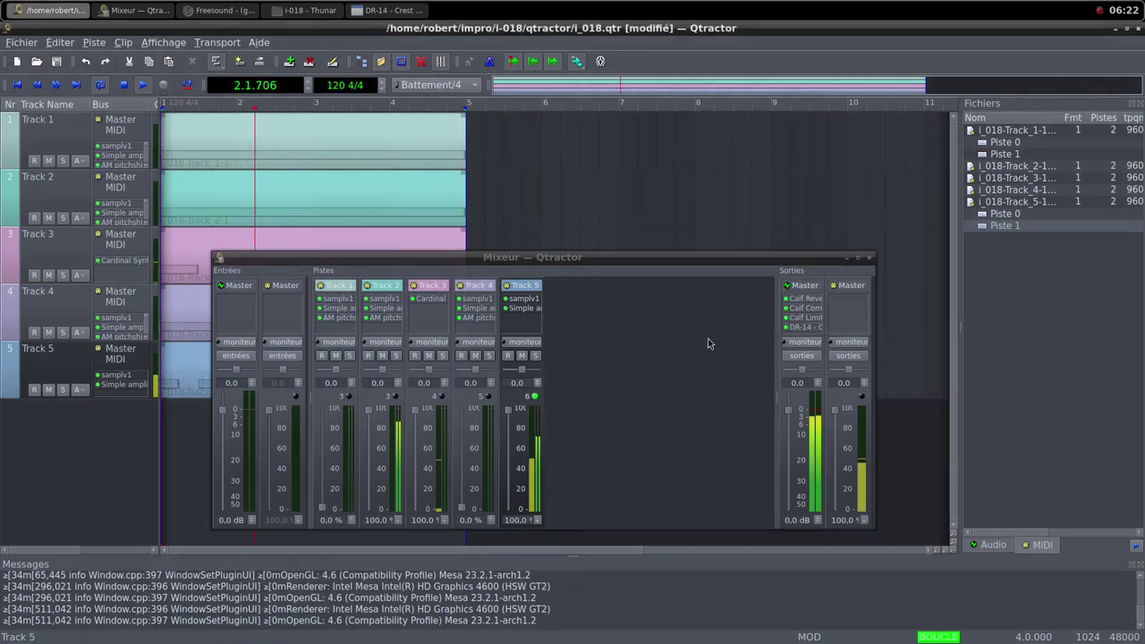
Step: Fade Track 4's mixer level back up to 100%
left_click_drag(465, 501, 479, 412)
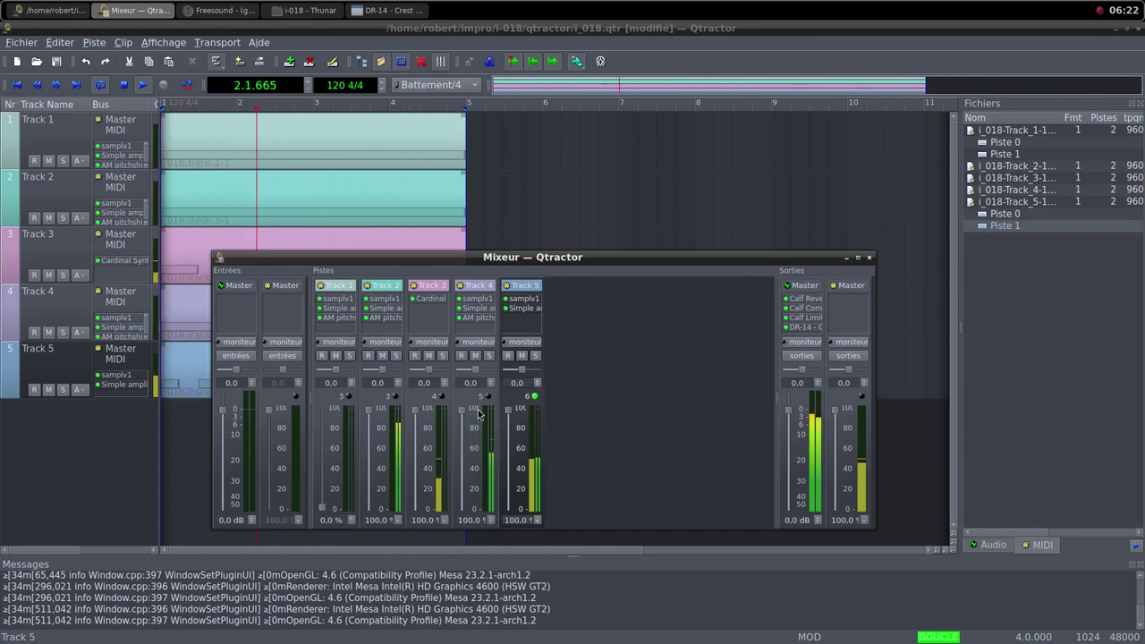
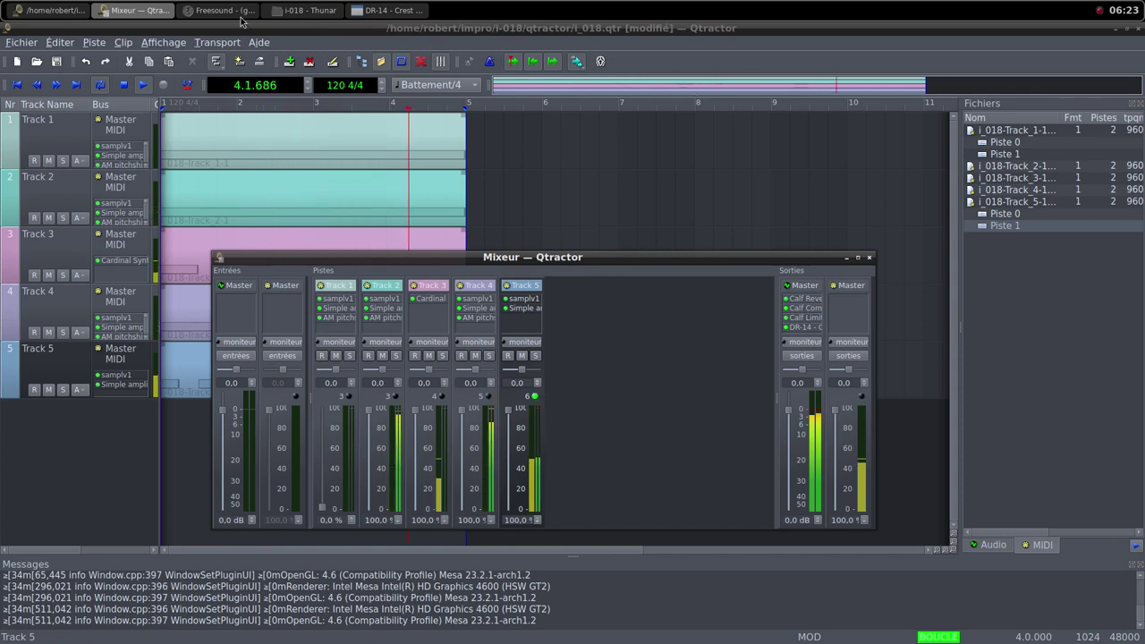
Step: Switch to Freesound in Firefox, get another random sound, and download it as 273314__jon1__arp.wav into the i-018 samples folder
left_click(234, 11)
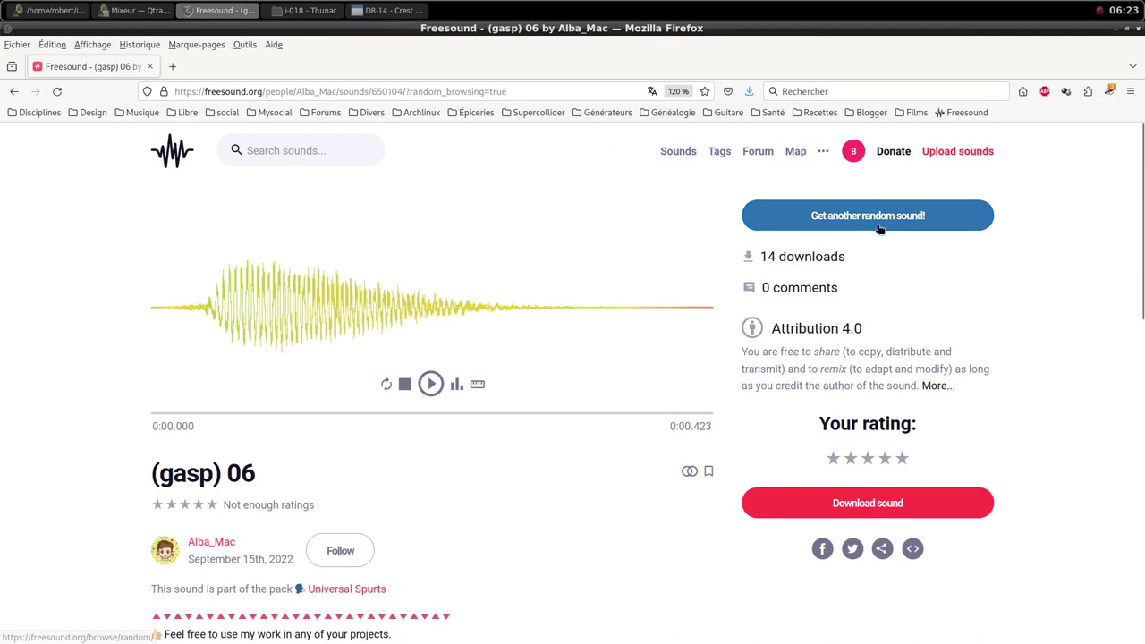
left_click(878, 229)
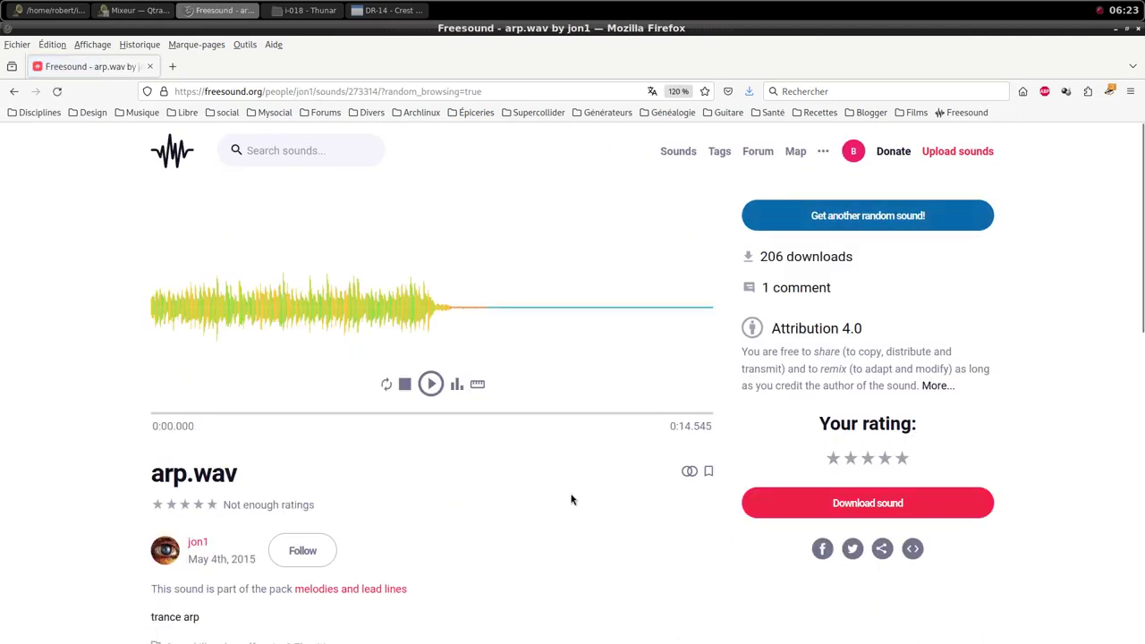
scroll(571, 499, "down", 3)
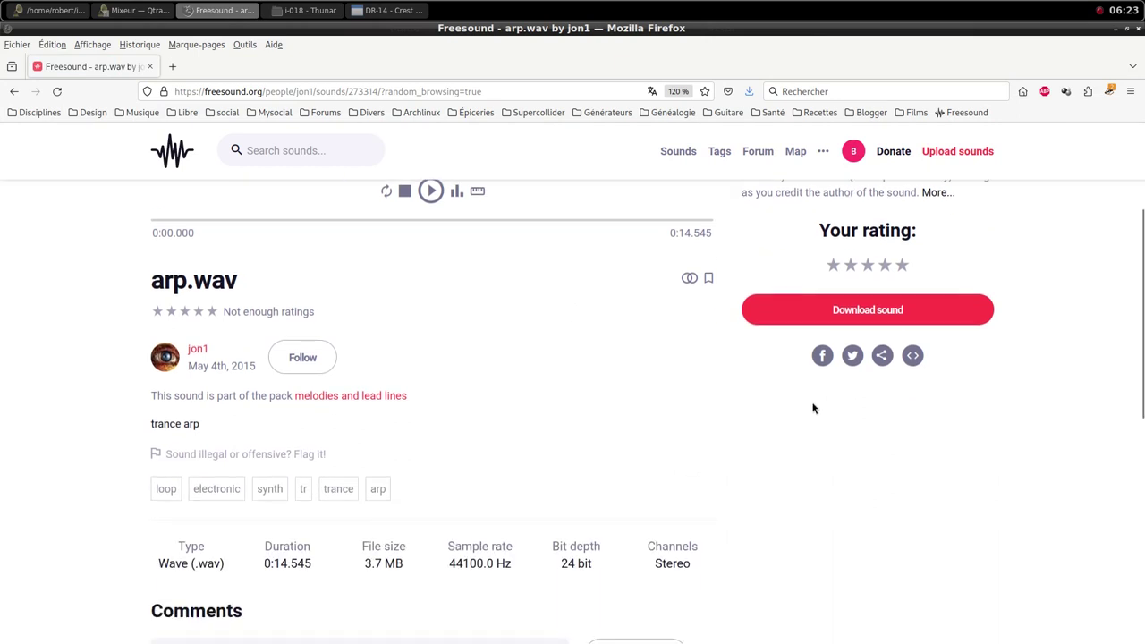
left_click(863, 313)
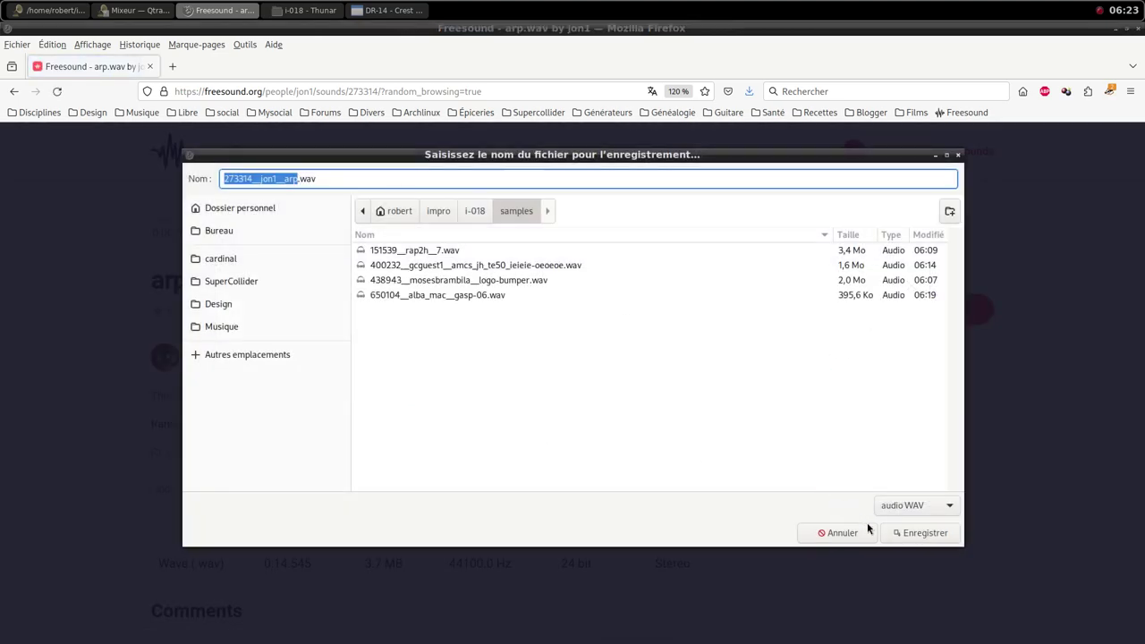
left_click(926, 534)
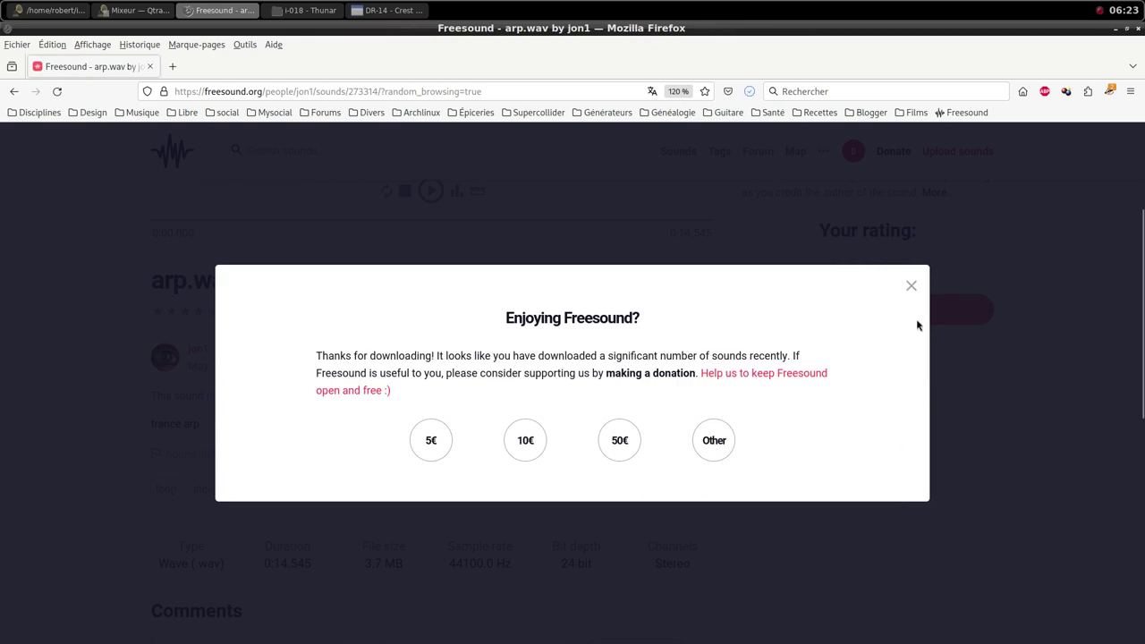
Step: Dismiss the Freesound donation prompt, switch back to Qtractor, and fade Track 5's mixer level down to 0%
left_click(911, 287)
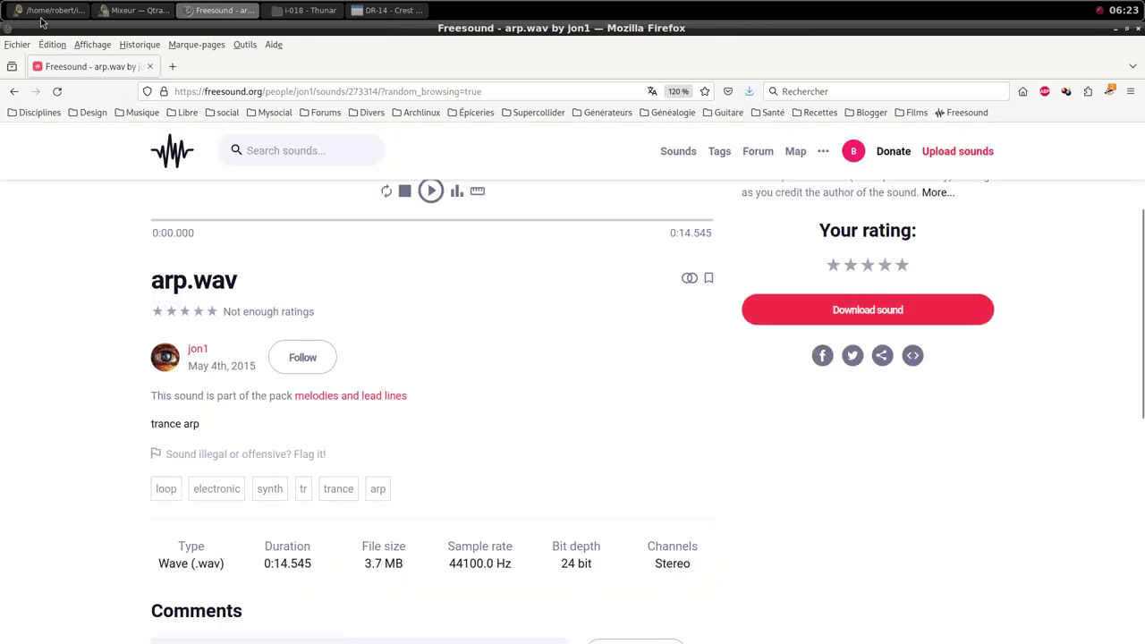
left_click(40, 16)
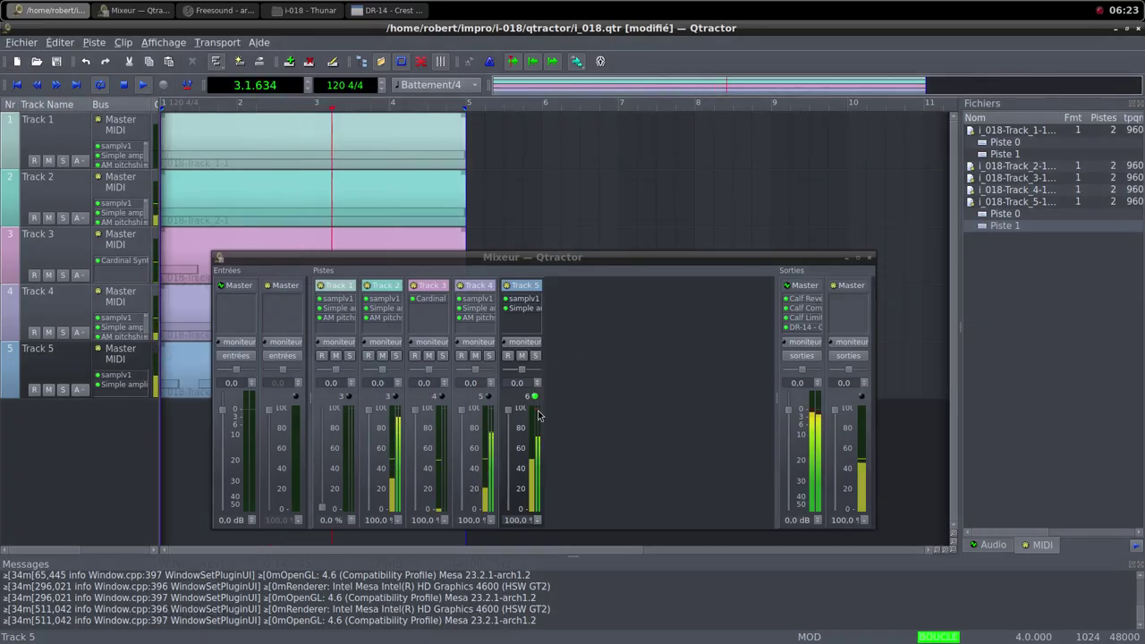
left_click_drag(508, 409, 519, 517)
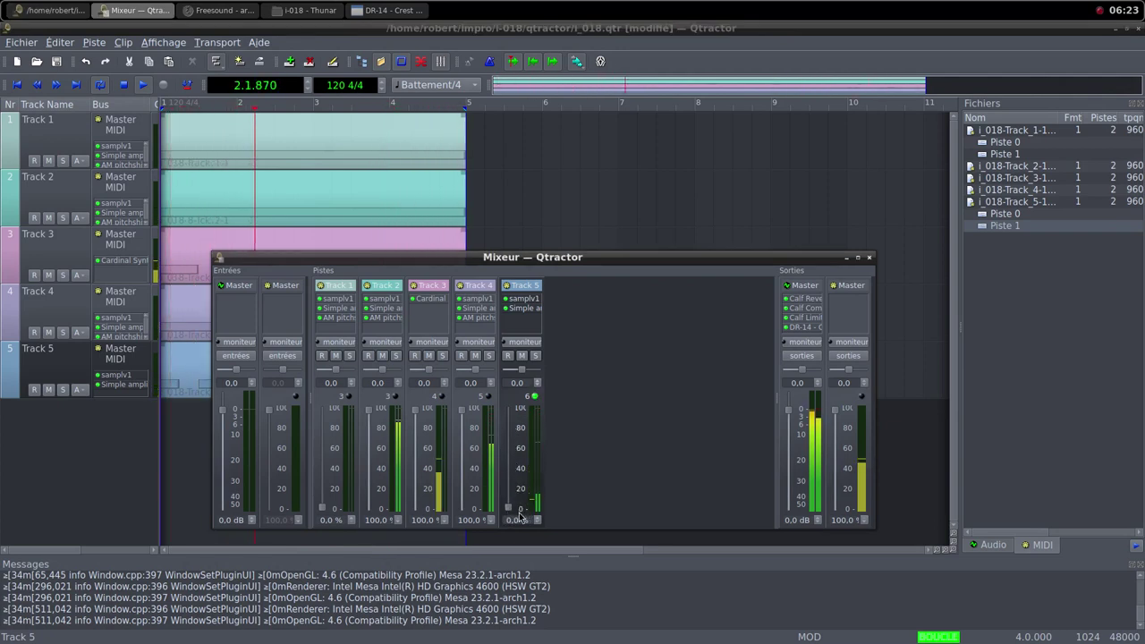
Step: Start a new MIDI track named Track 6 and add the samplv1 plugin to it
right_click(573, 367)
left_click(587, 375)
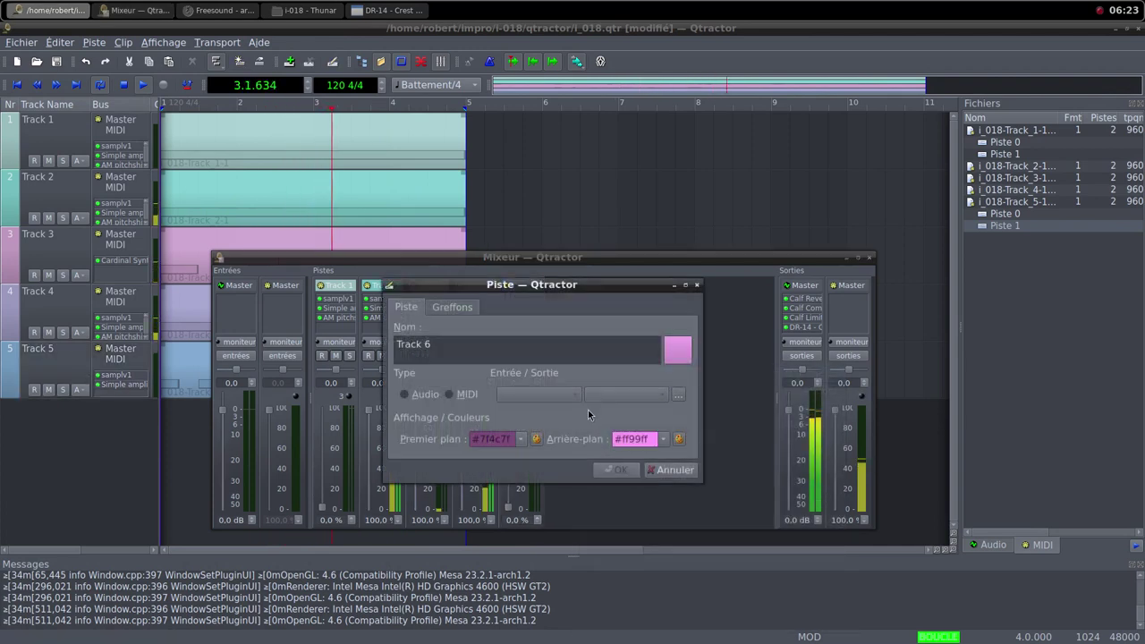
left_click(450, 394)
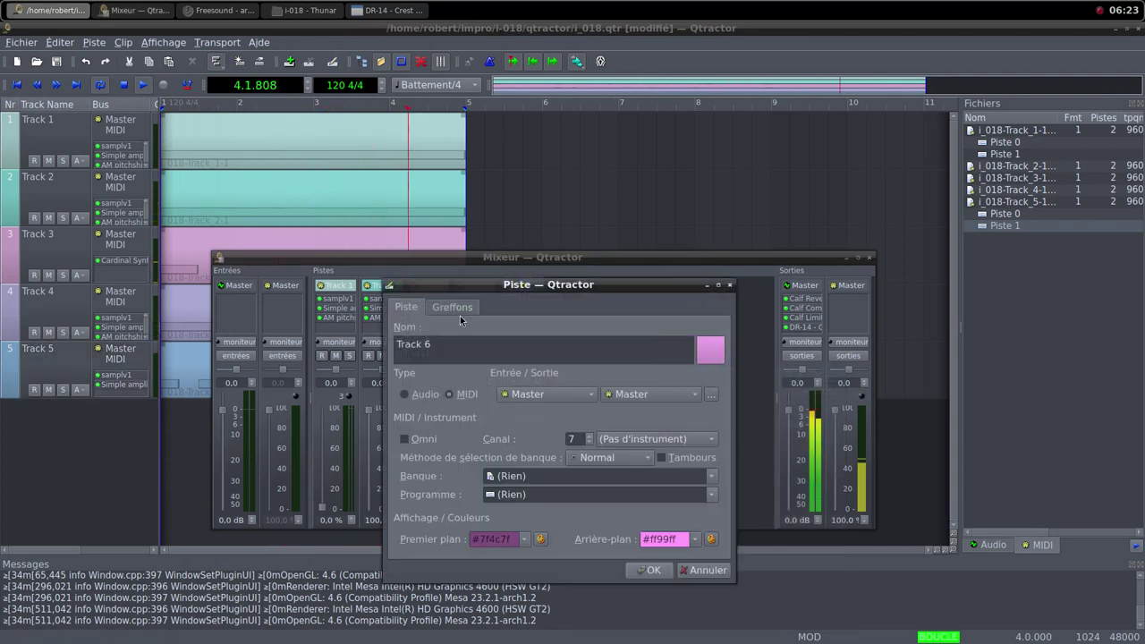
left_click(452, 307)
left_click(681, 329)
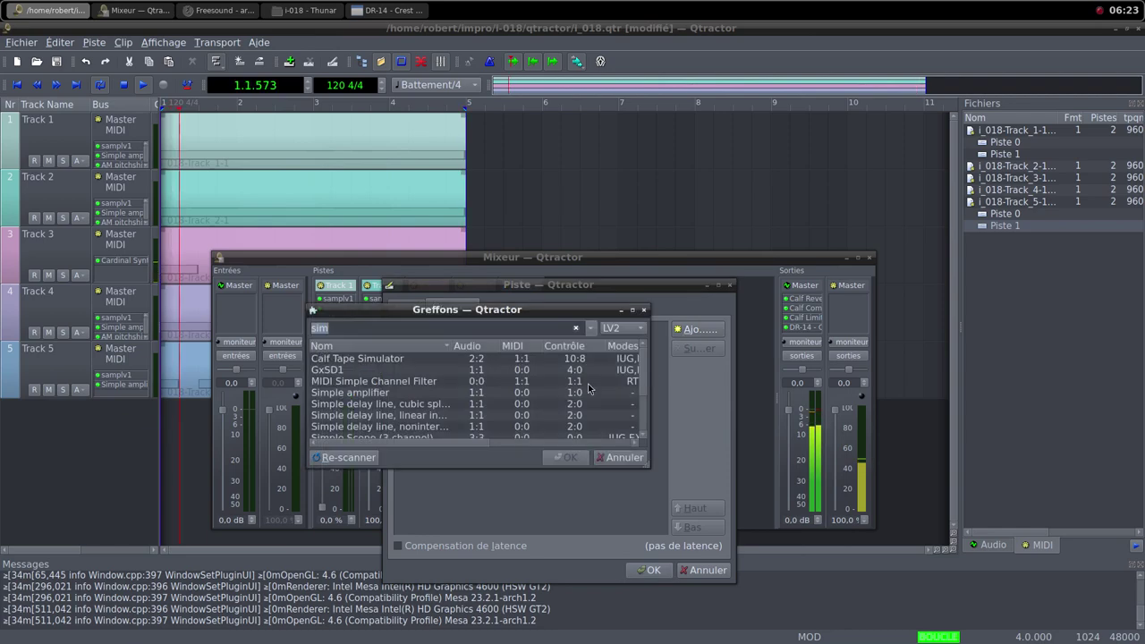
type("samp")
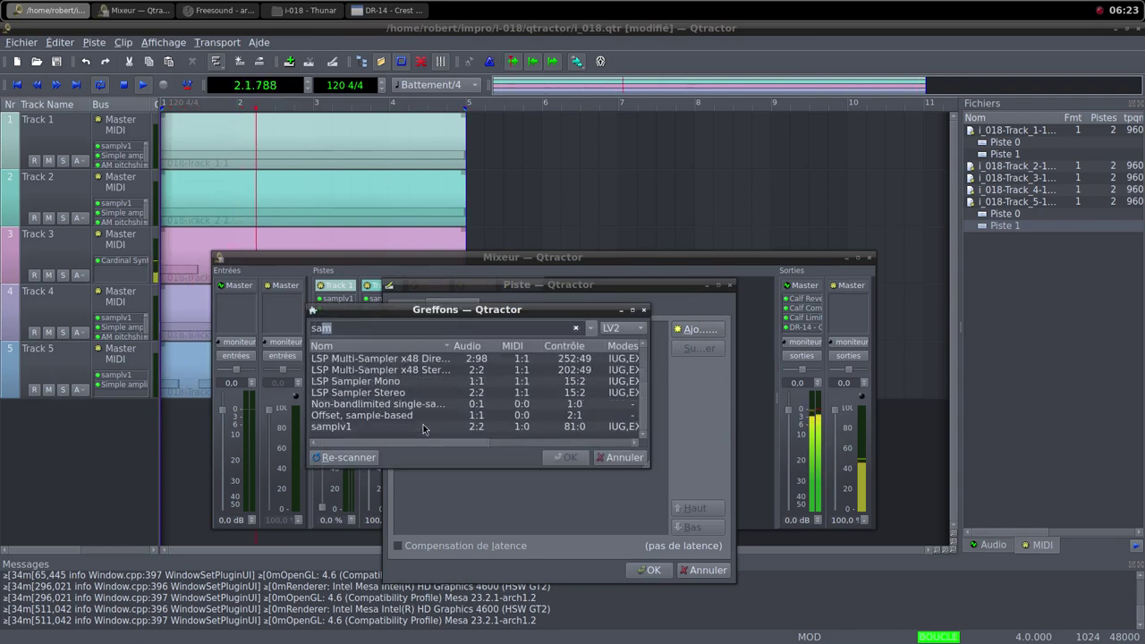
double_click(389, 426)
Step: Load 273314__jon1__arp.wav into Track 6's samplv1, raise the DCA volume to 100, and close the plugin window
double_click(433, 277)
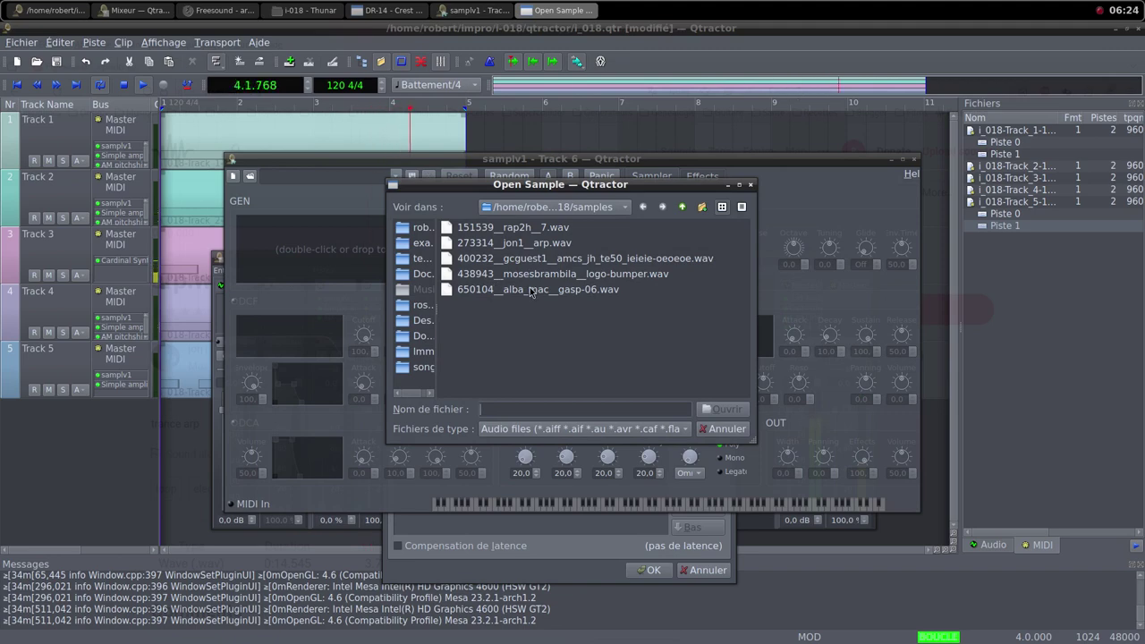
left_click(505, 242)
left_click(720, 409)
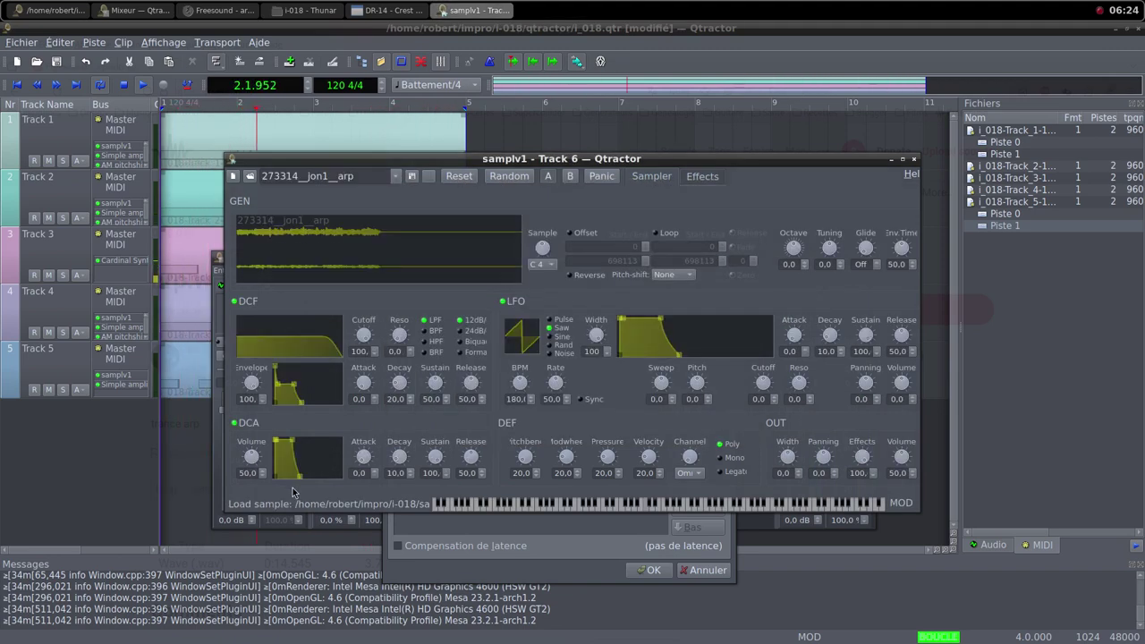
scroll(260, 458, "up", 5)
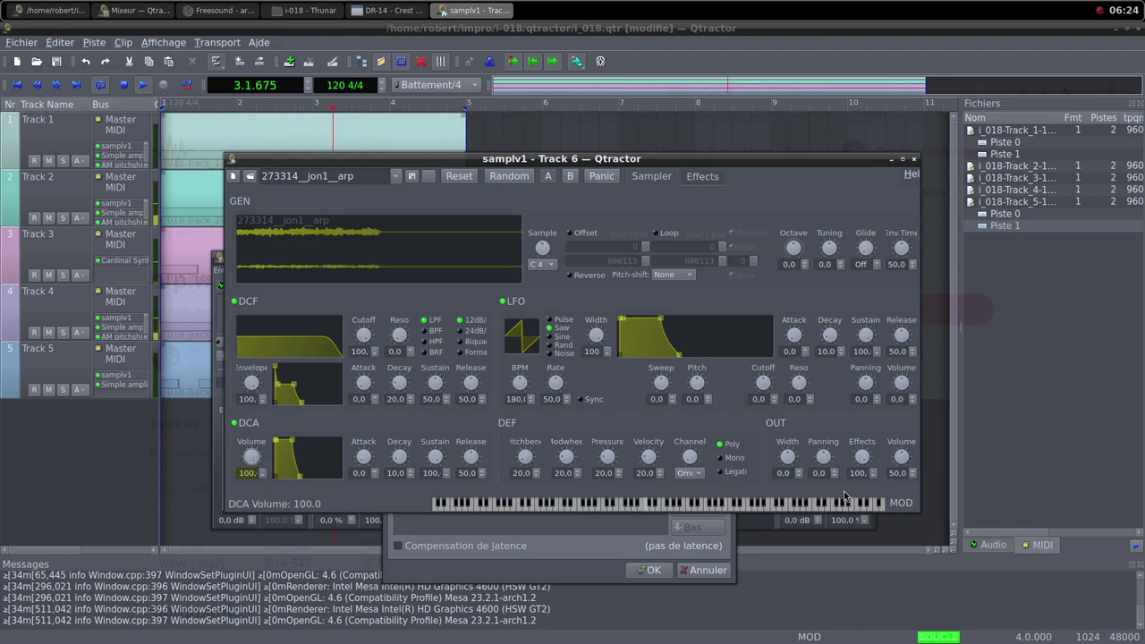
left_click(913, 159)
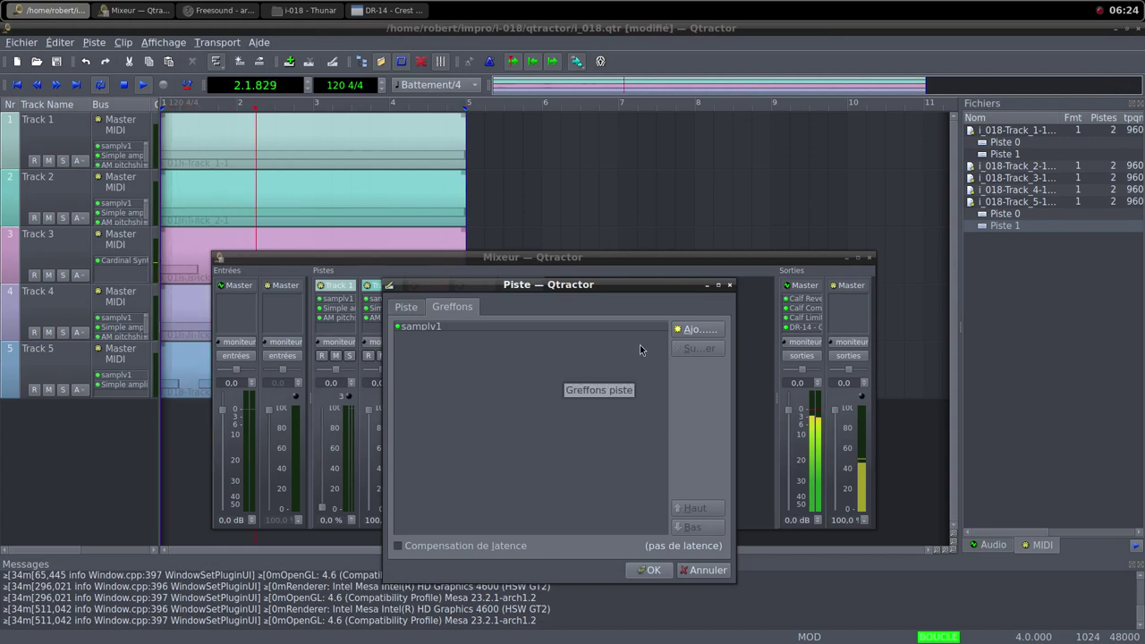
Step: Add the Simple amplifier plugin after samplv1, close its window, and confirm the creation of Track 6
left_click(679, 330)
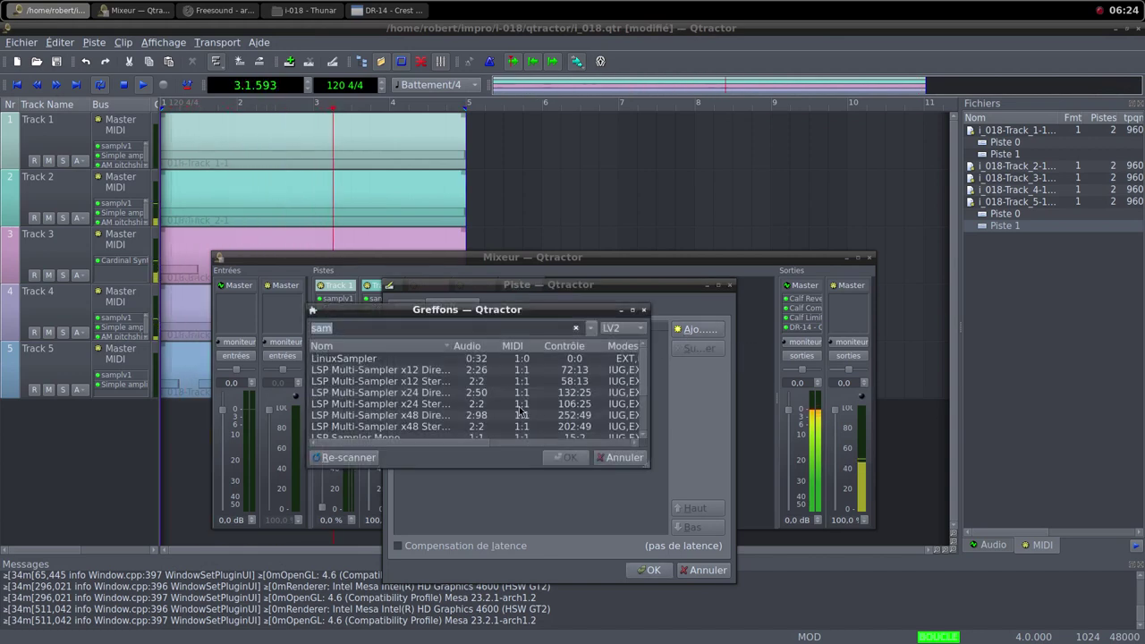
type("s")
left_click(399, 395)
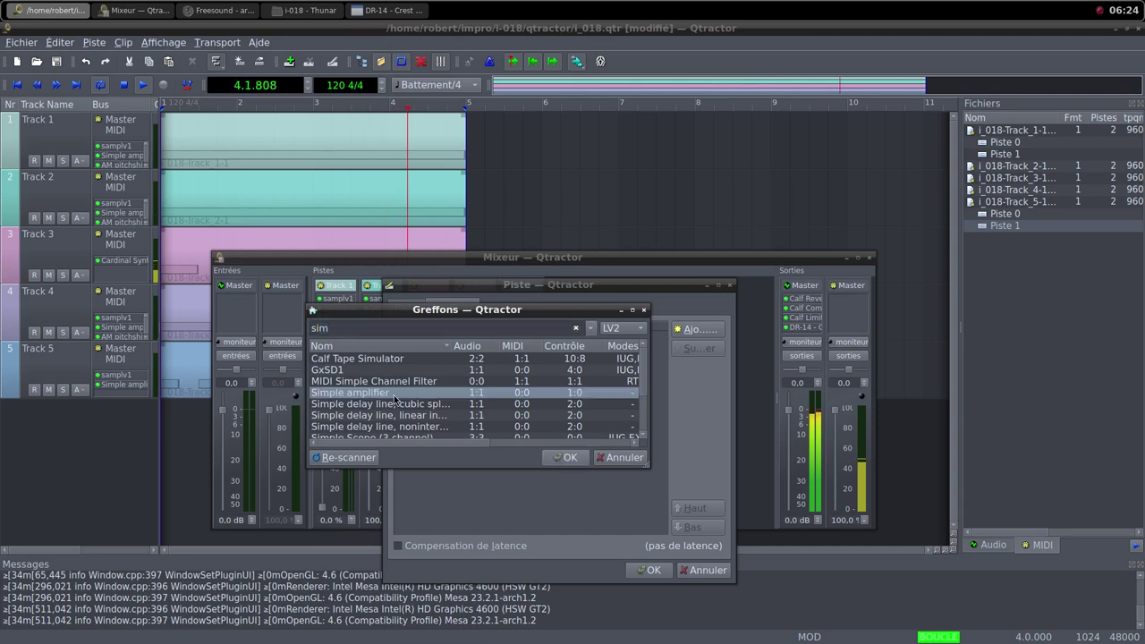
double_click(395, 400)
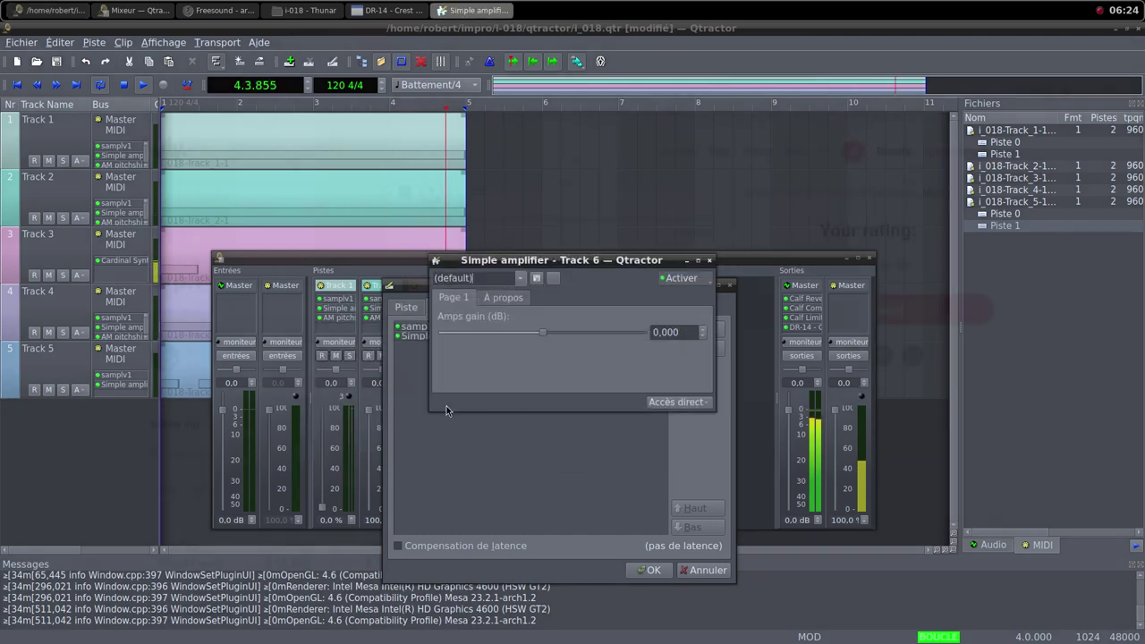
left_click(709, 260)
left_click(649, 569)
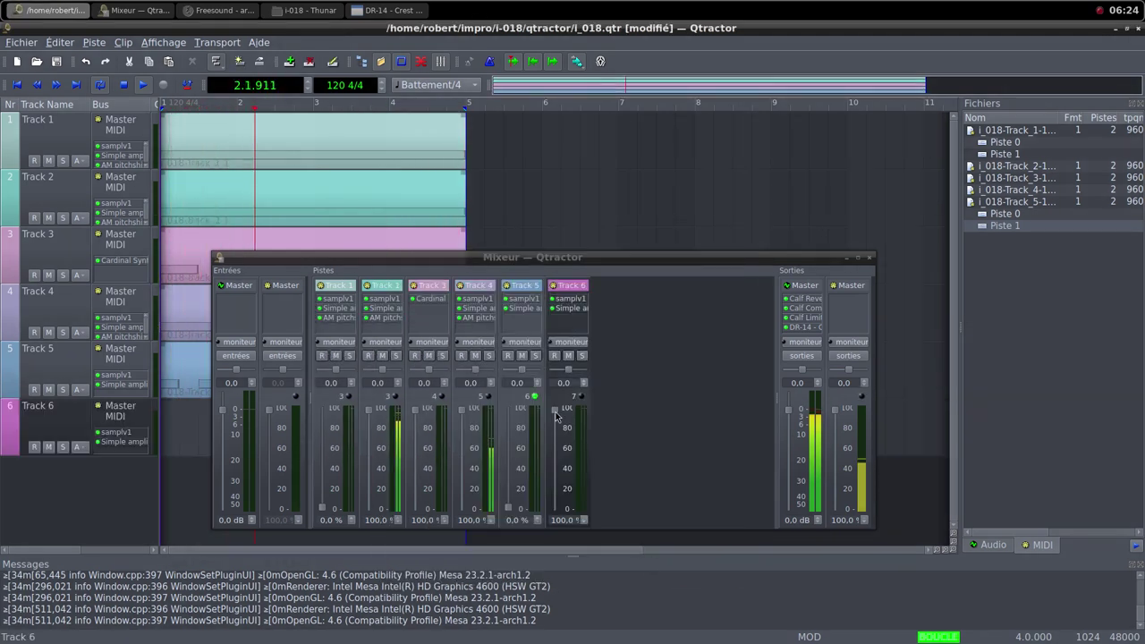
Step: Fade Tracks 6, 4 and 2 down to 0% in the mixer and bring Track 1 up to 100%
left_click_drag(555, 416, 556, 524)
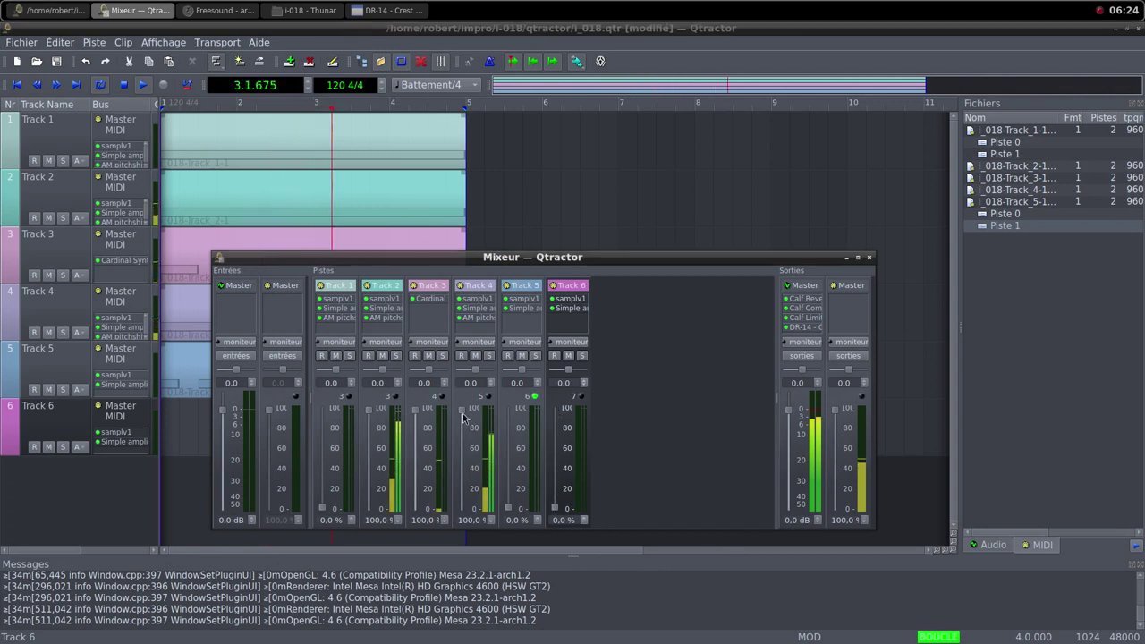
left_click_drag(461, 410, 465, 518)
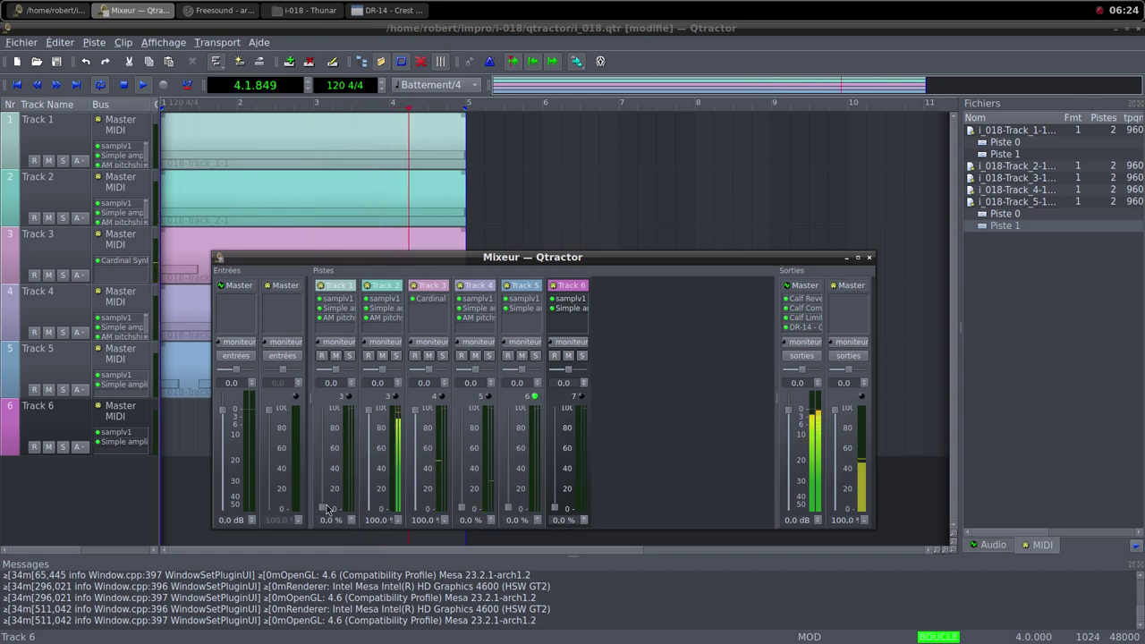
left_click_drag(327, 509, 369, 510)
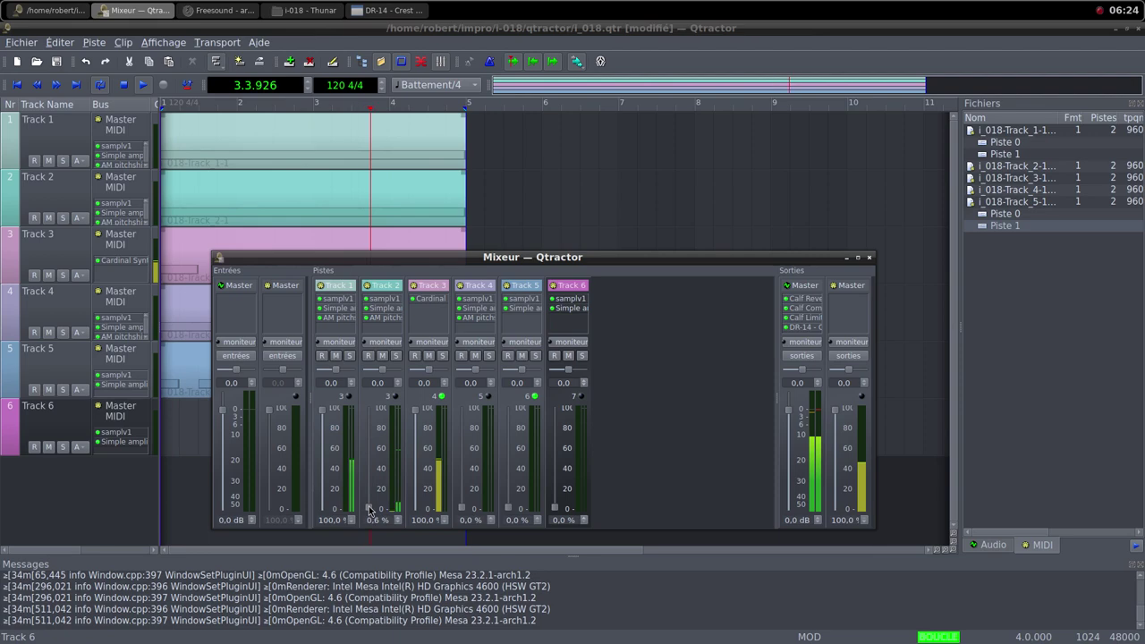
Step: Create a new MIDI clip on Track 6
left_click(197, 434)
right_click(198, 429)
mouse_move(274, 421)
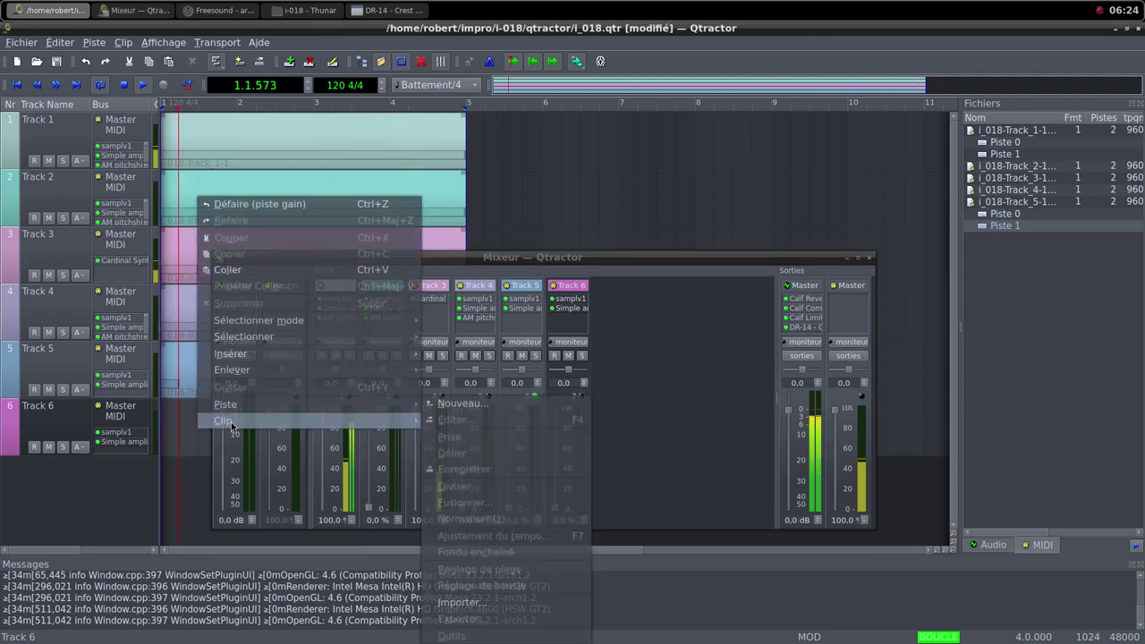
left_click(463, 403)
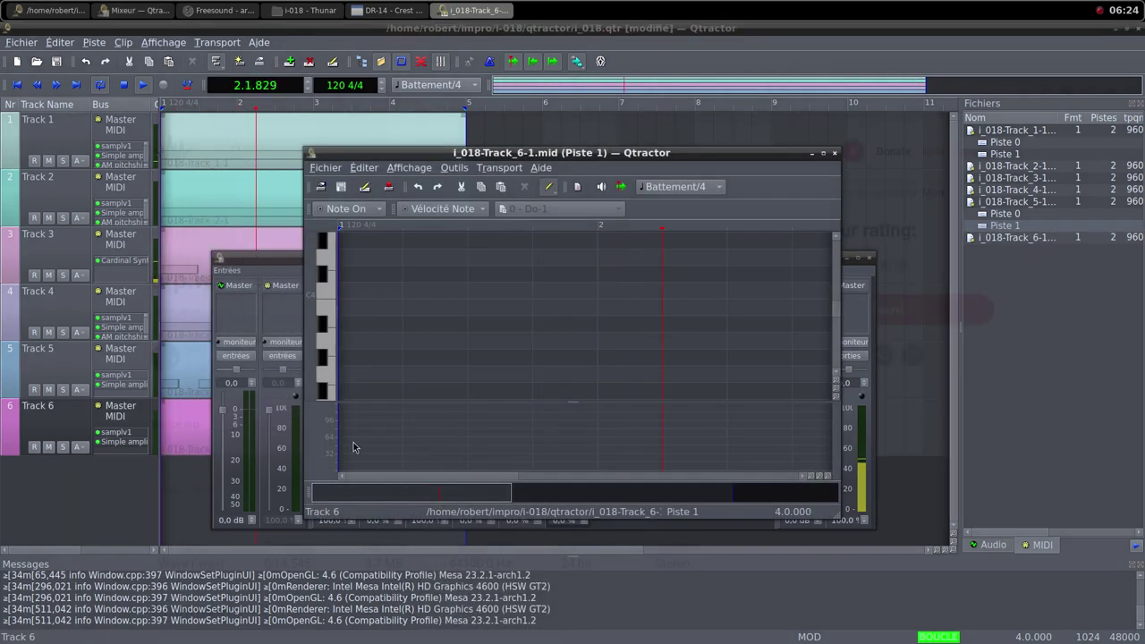
Step: Check the waveform of arp.wav on its Freesound page in Firefox, then return to Qtractor
middle_click(671, 7)
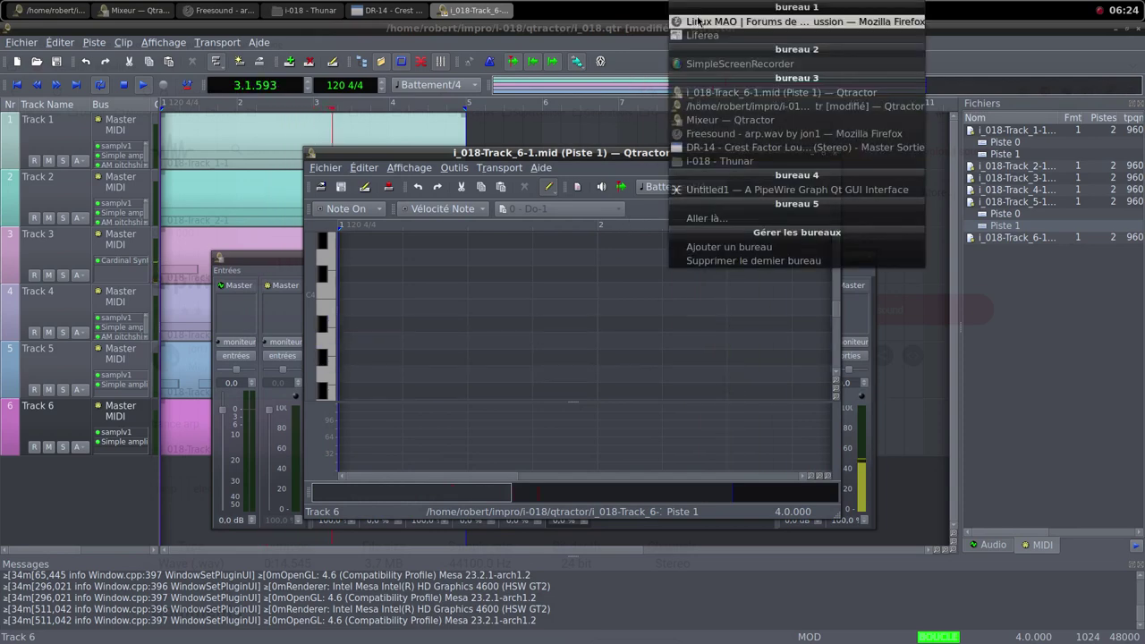
left_click(139, 12)
left_click(224, 13)
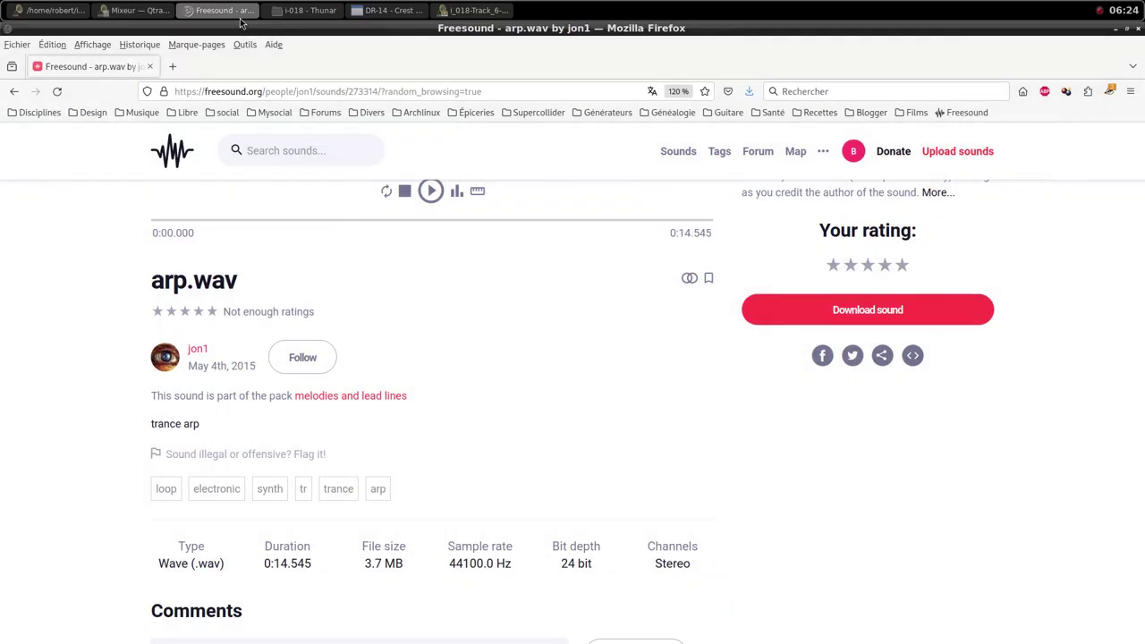
scroll(459, 284, "up", 2)
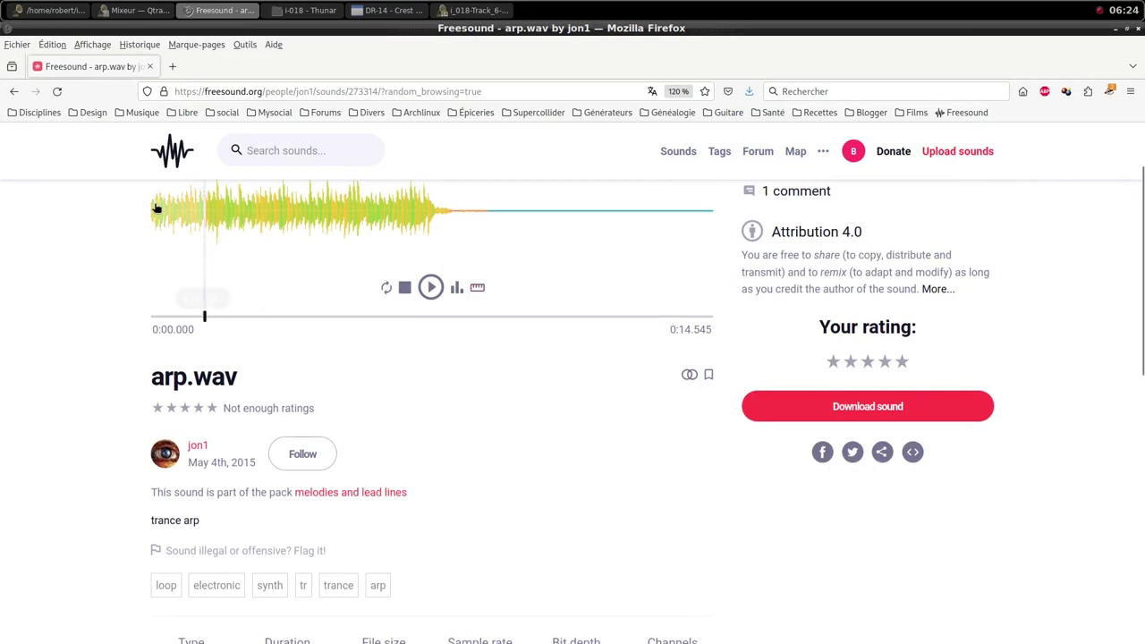
left_click(40, 12)
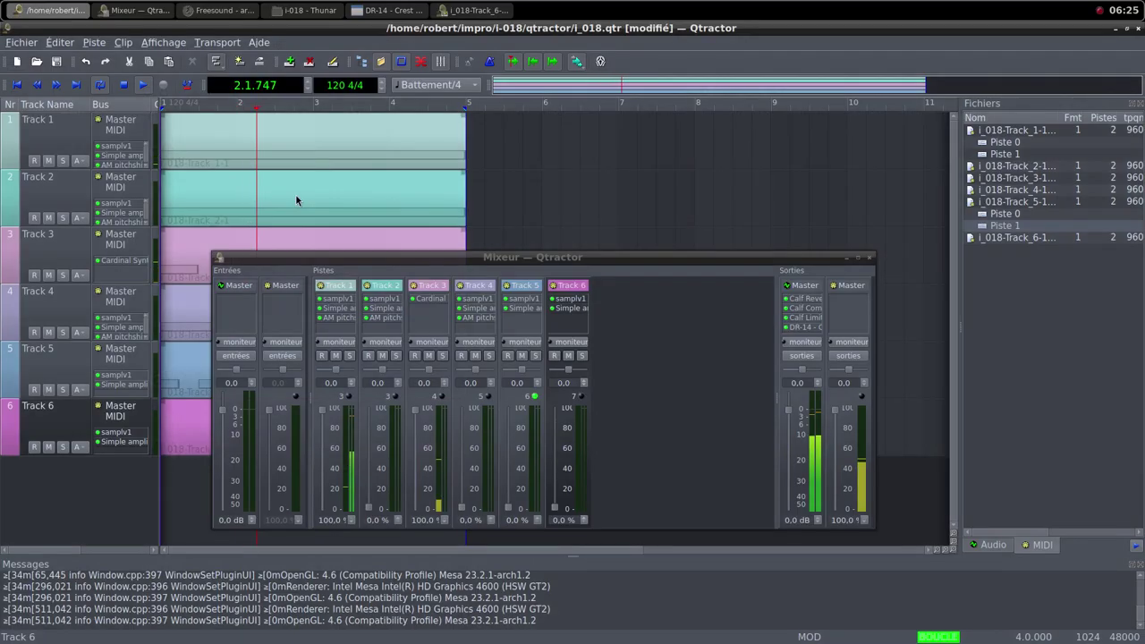
Step: Reopen Track 6's clip, draw one C4 note spanning all four bars, and close the editor
double_click(181, 424)
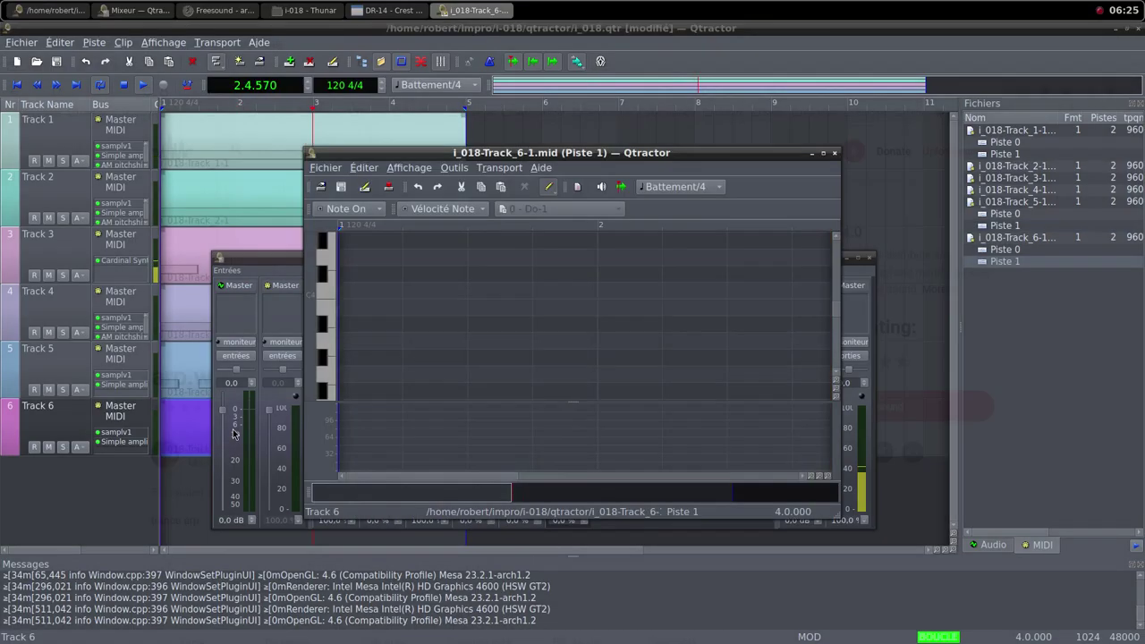
left_click(816, 151)
mouse_move(85, 182)
left_mouse_down()
mouse_move(1118, 156)
mouse_move(1065, 169)
left_mouse_up()
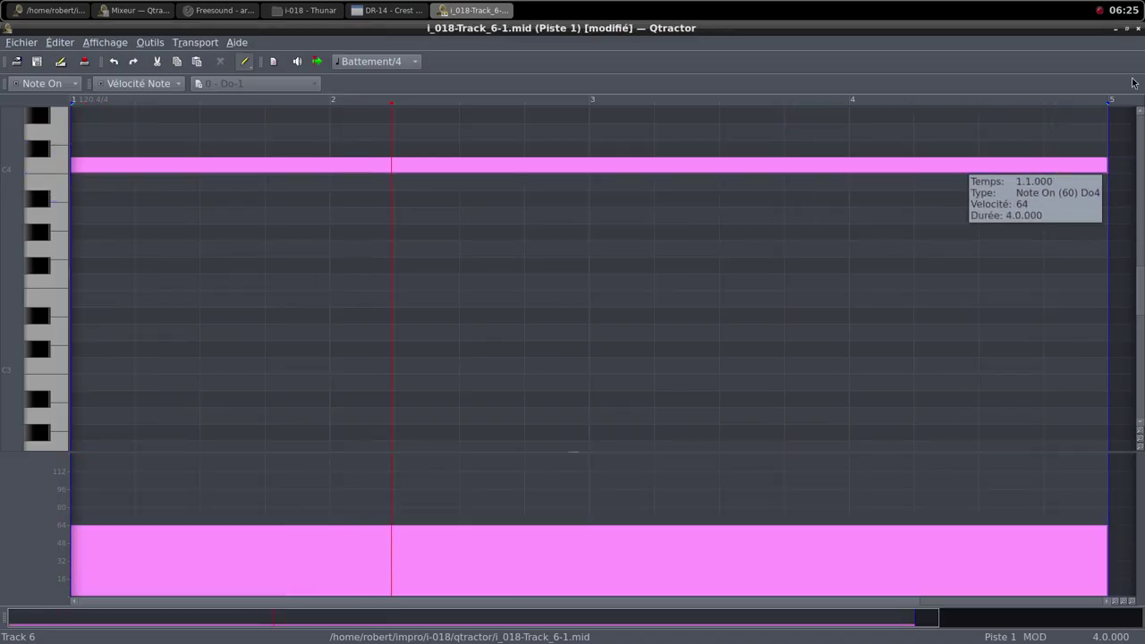
left_click(1127, 28)
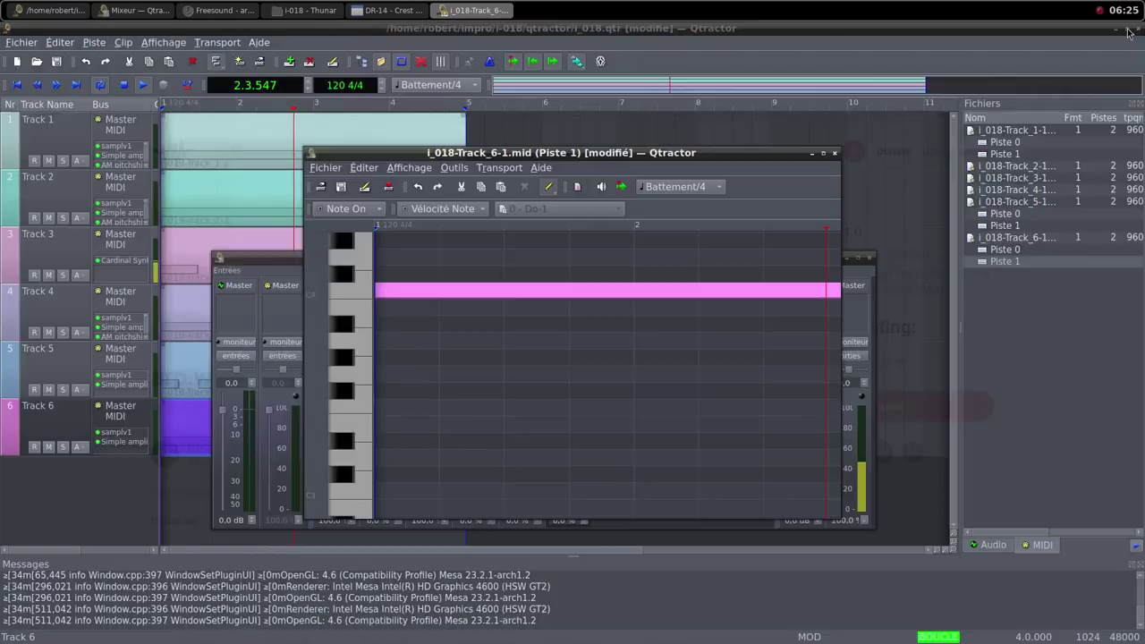
left_click(833, 153)
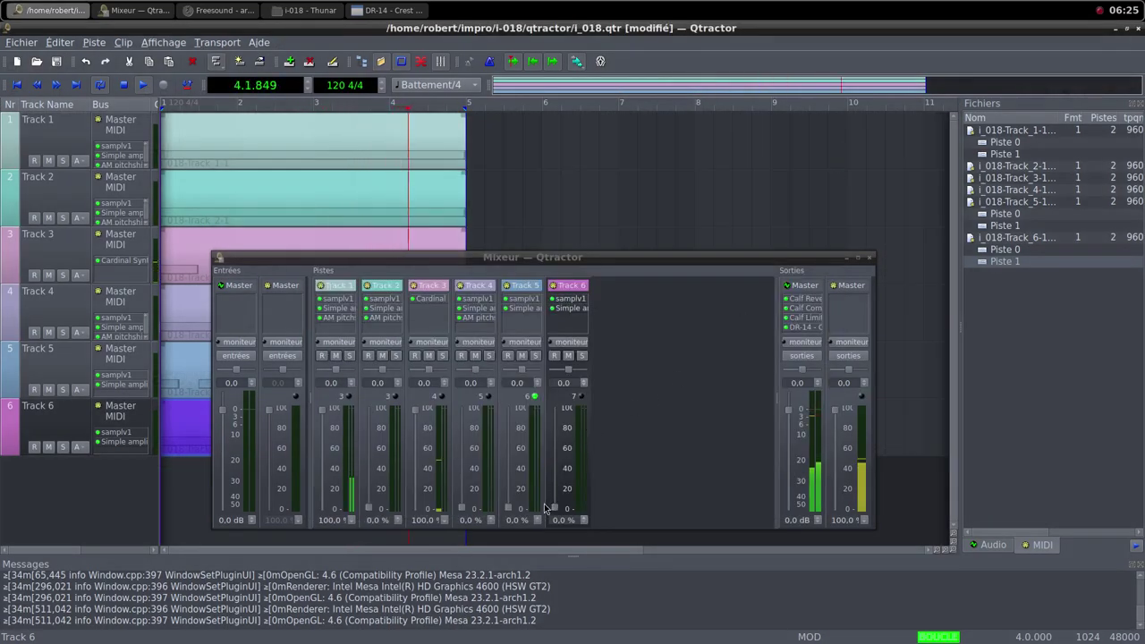
Step: Raise Track 6's mixer level to 100%, set its Simple amplifier gain to 21.812 dB, and close the amplifier window
left_click_drag(556, 511, 552, 407)
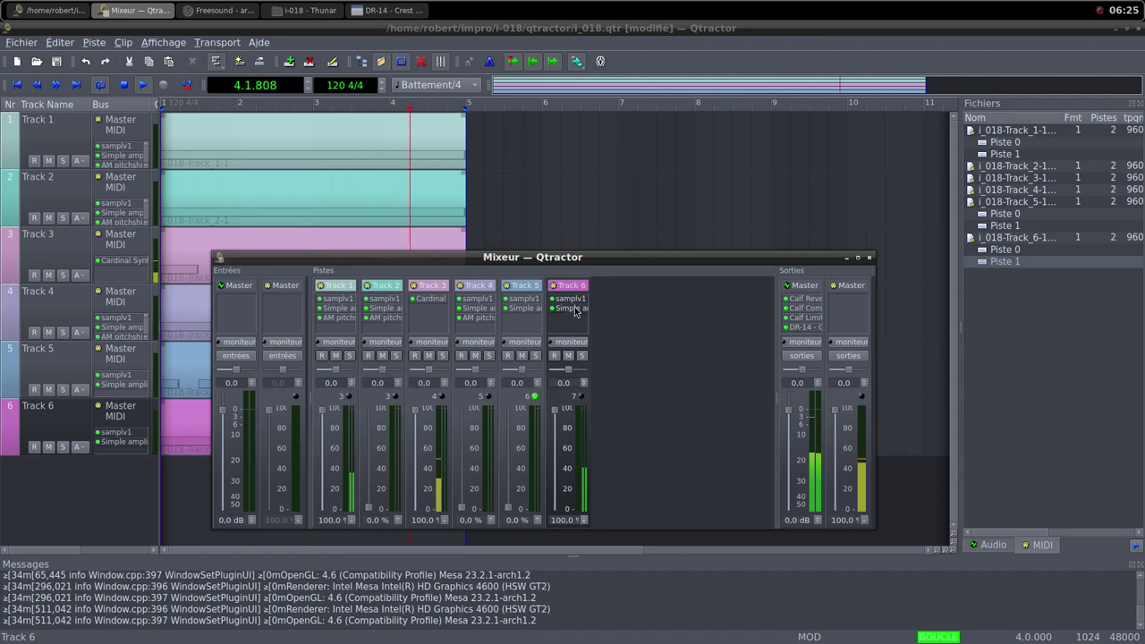
double_click(573, 308)
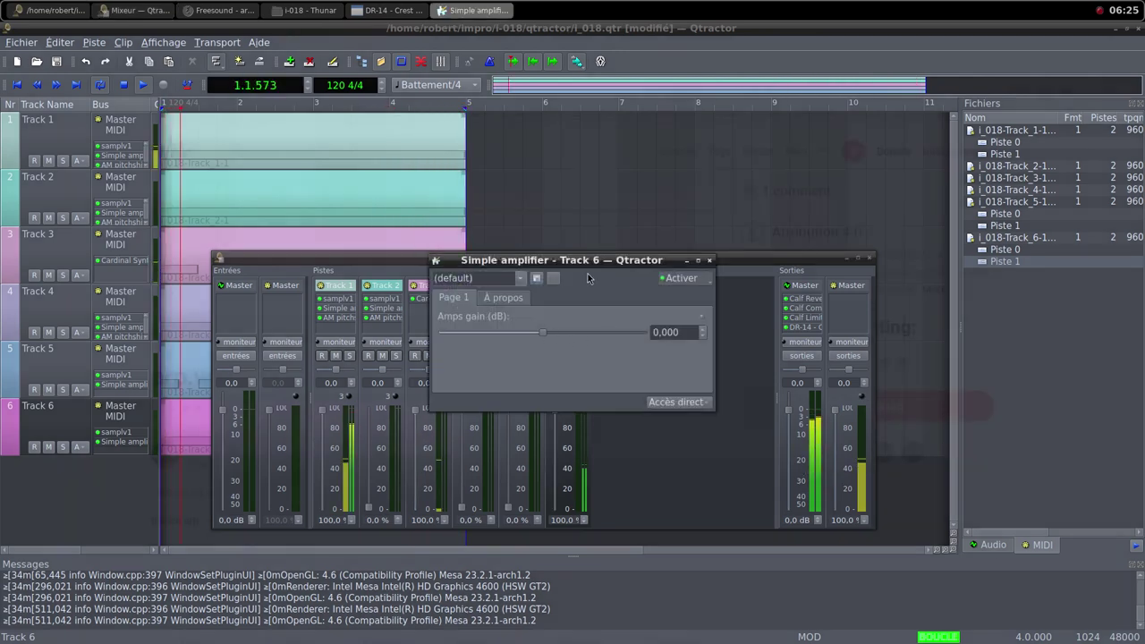
left_click_drag(589, 263, 789, 213)
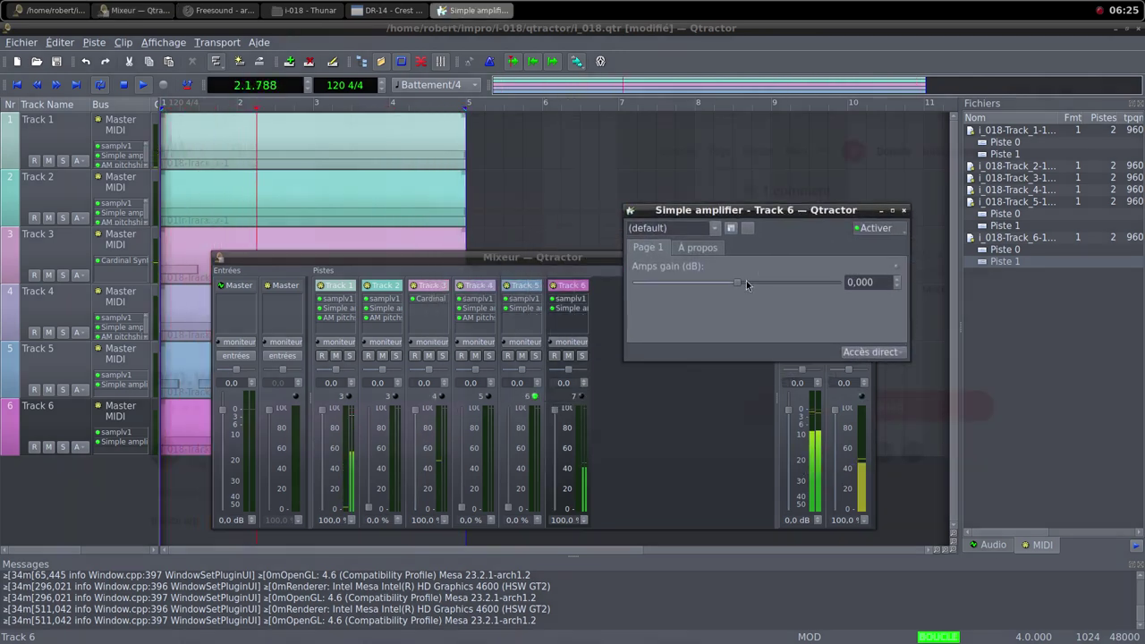
left_click_drag(747, 284, 769, 294)
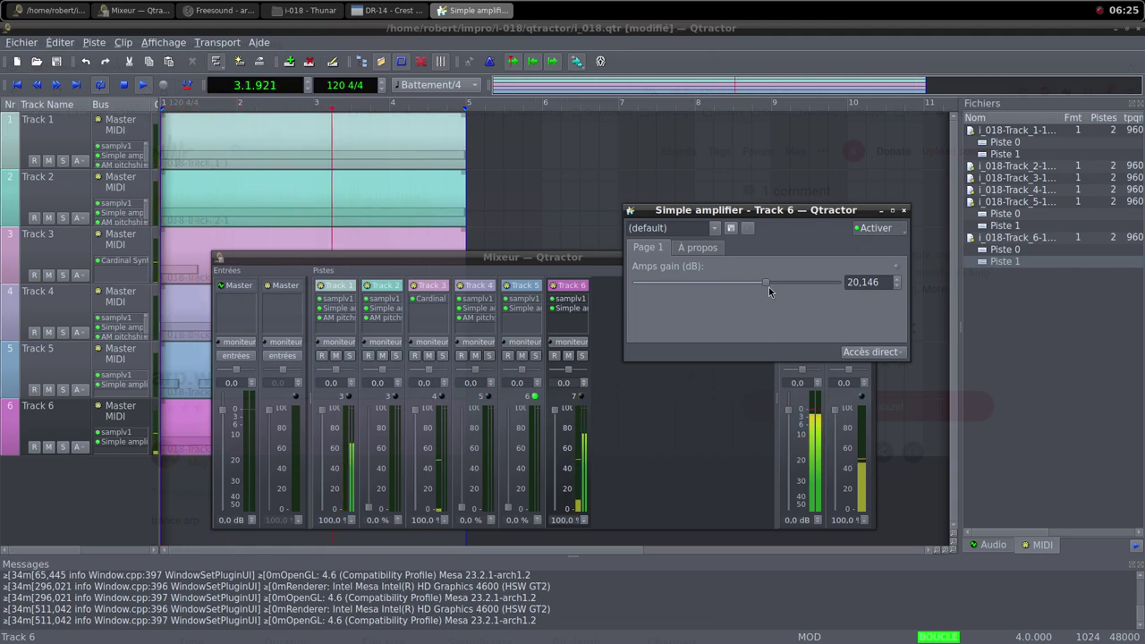
scroll(767, 286, "up", 1)
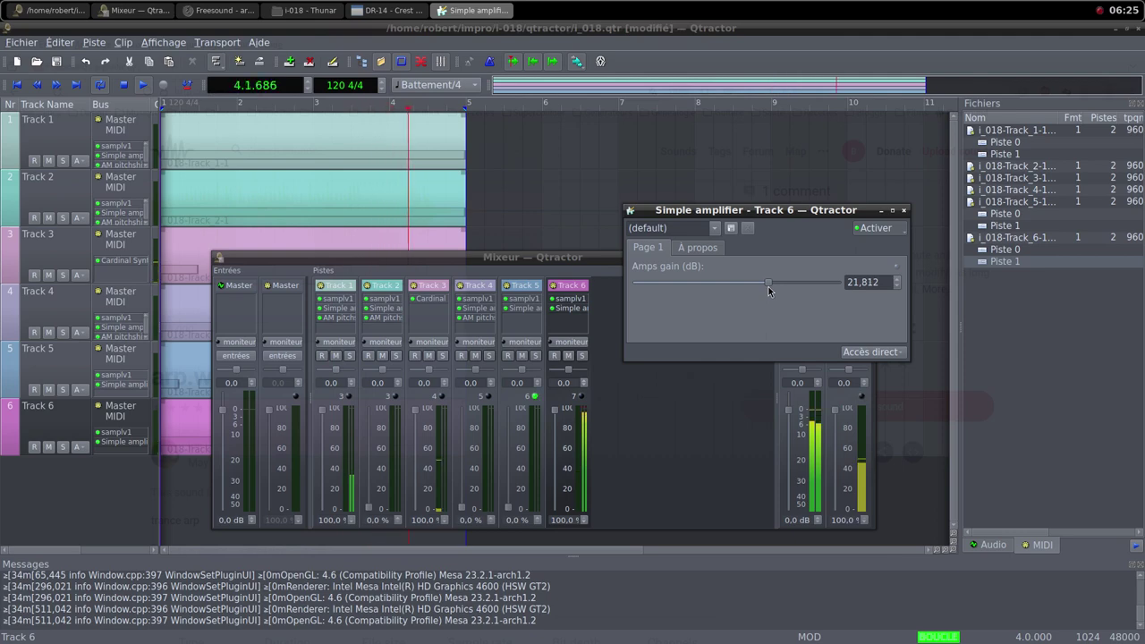
left_click(904, 210)
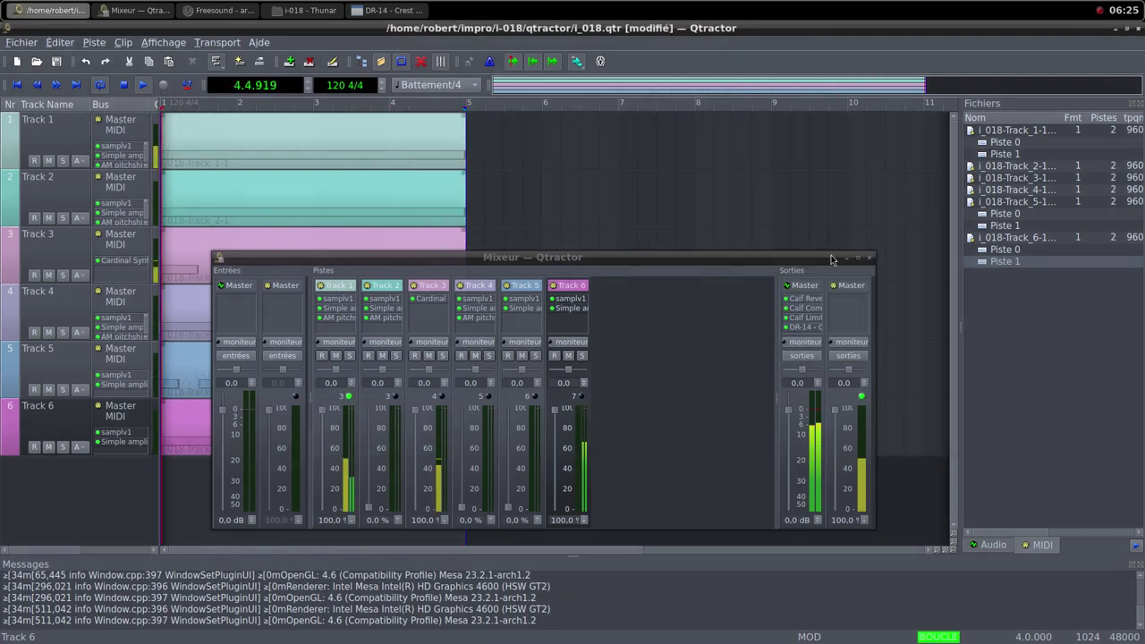
Step: Add the AM pitchshifter plugin to Track 6 and move its window clear of the track's plugin list
right_click(571, 322)
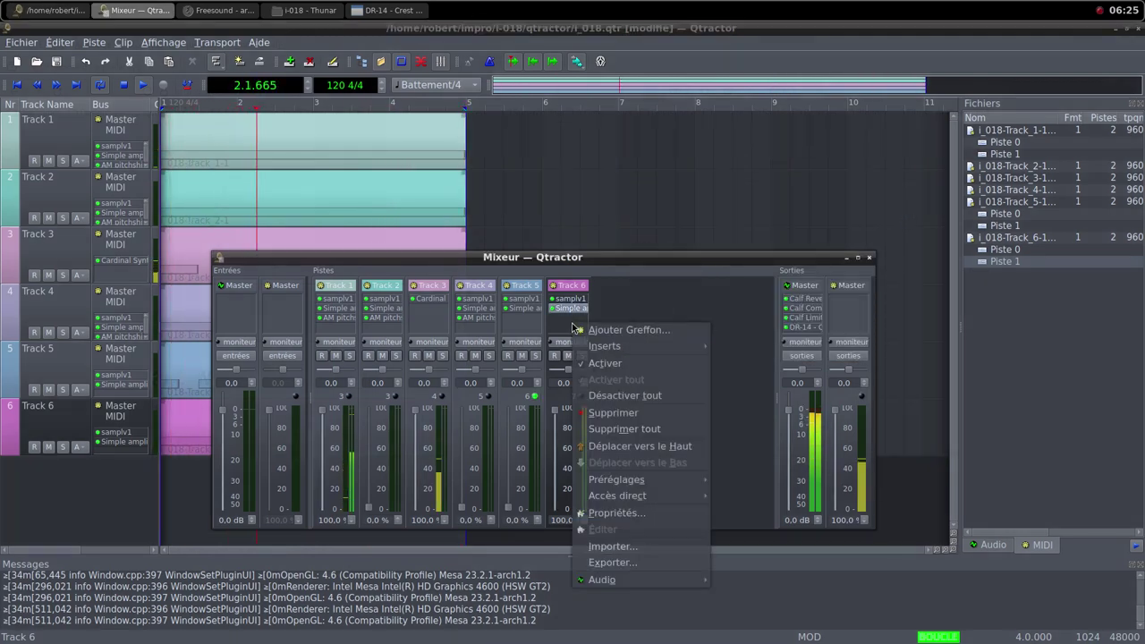
left_click(615, 328)
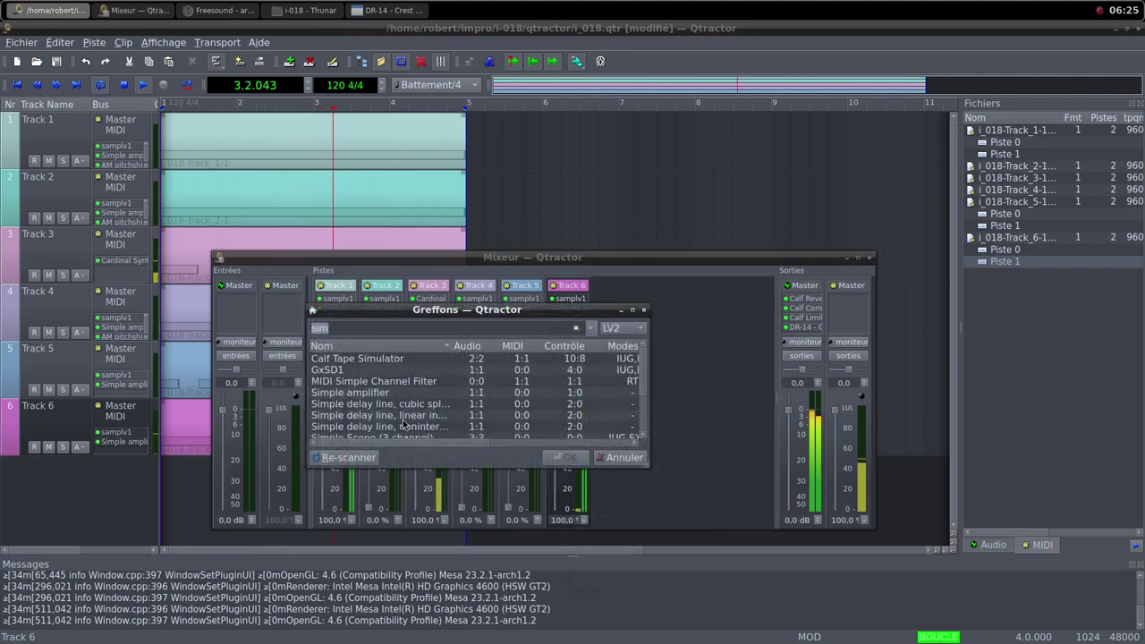
type("pit")
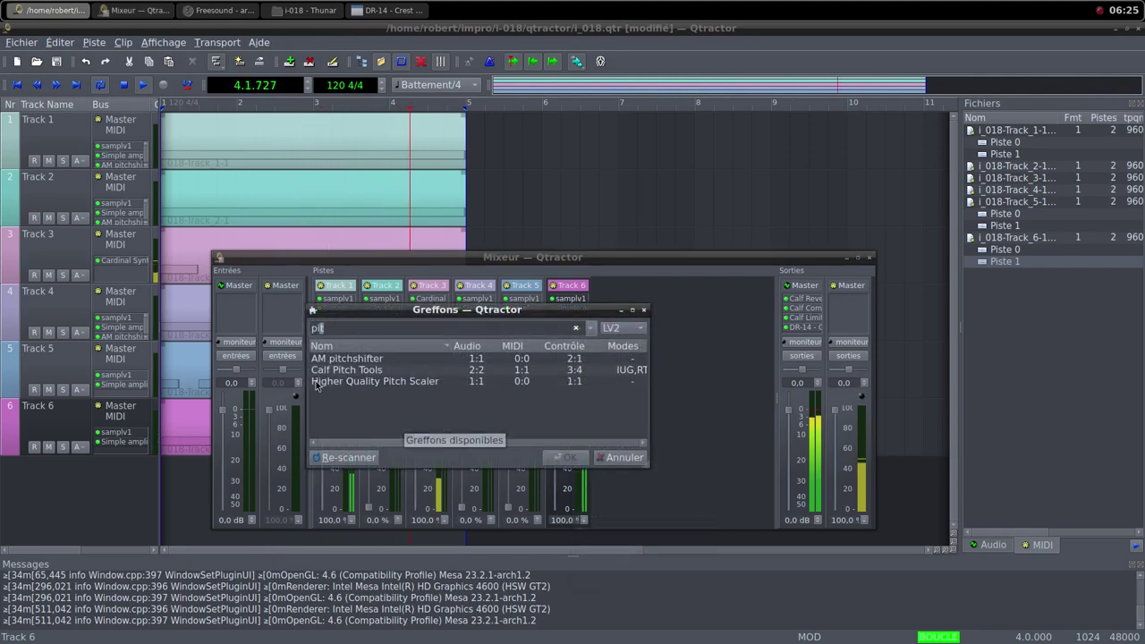
double_click(358, 358)
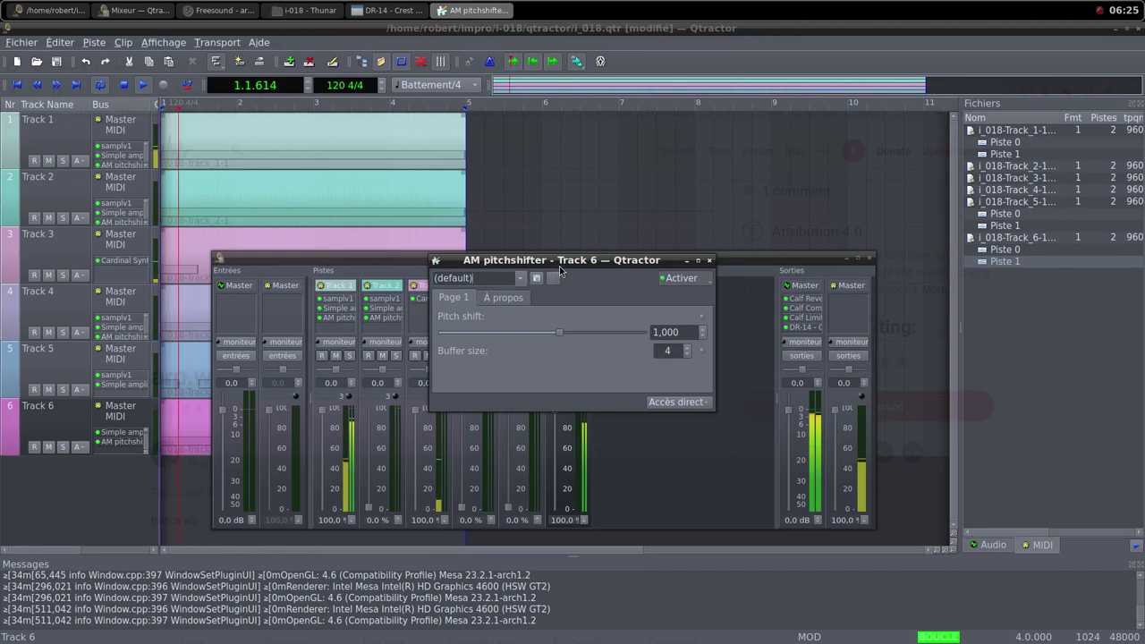
left_click_drag(559, 264, 694, 197)
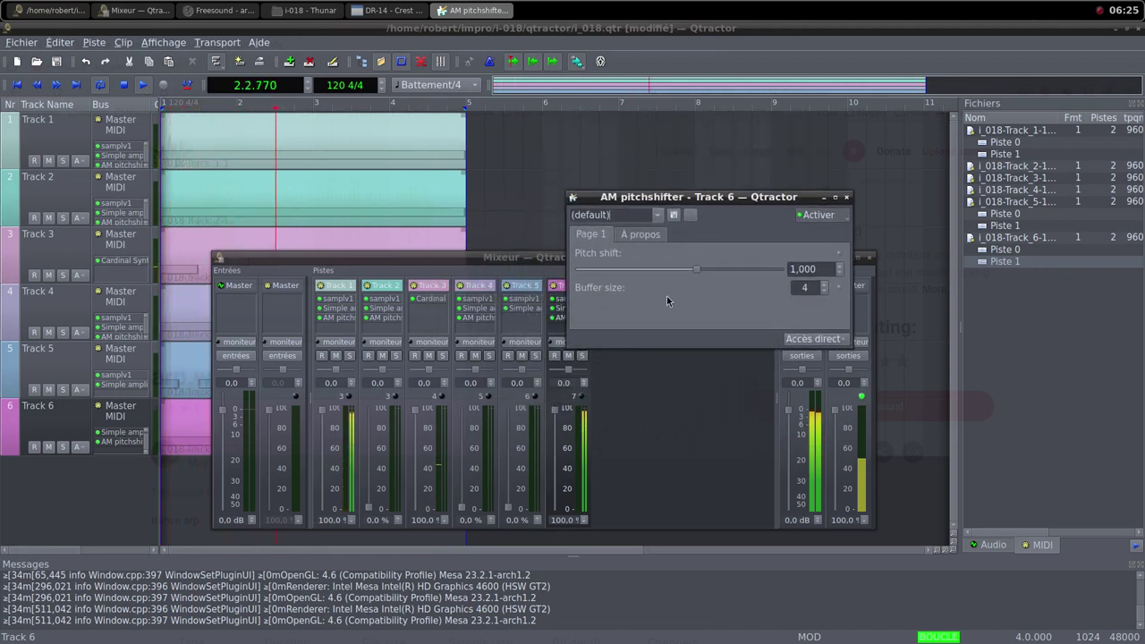
Step: Set the gain of Track 6's Simple amplifier to 18.900 dB and close its window
double_click(566, 309)
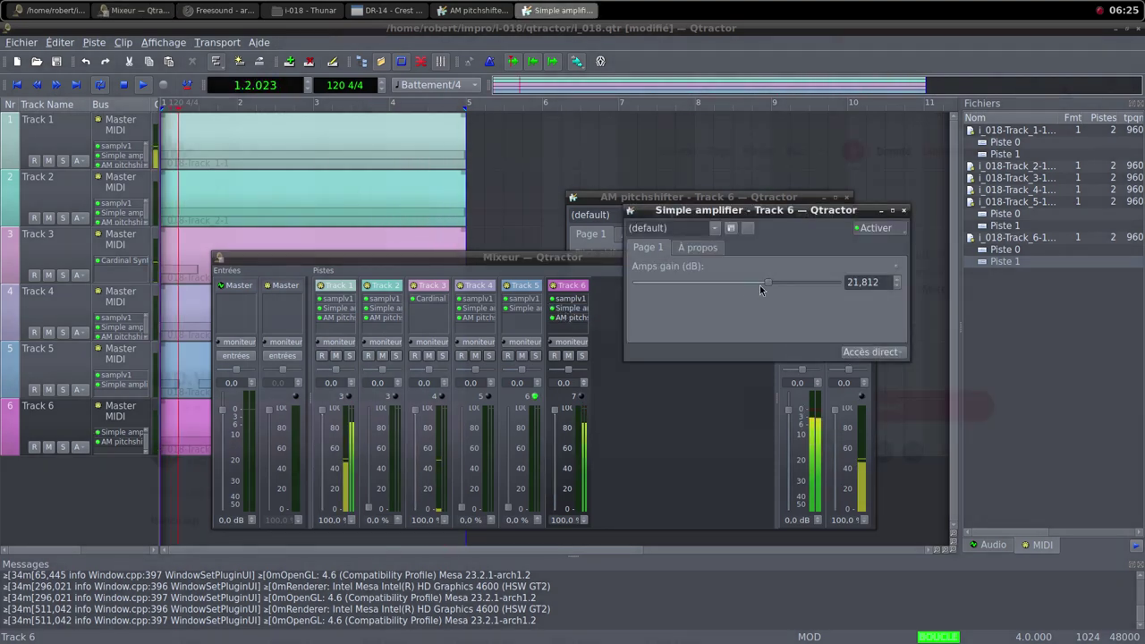
left_click_drag(767, 286, 763, 285)
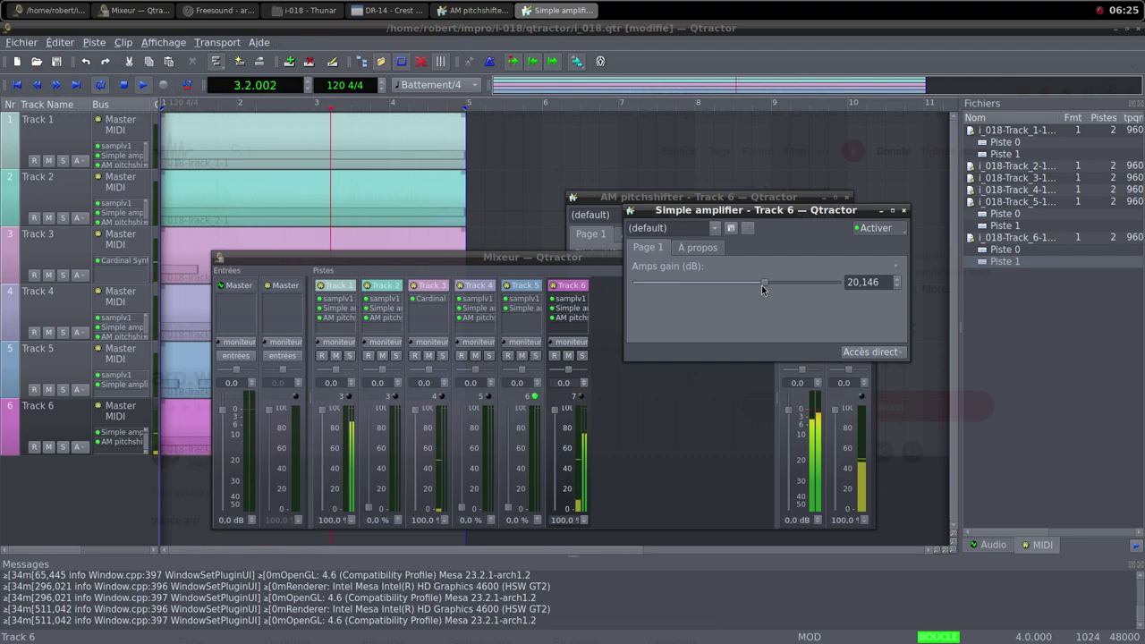
left_click_drag(763, 286, 760, 286)
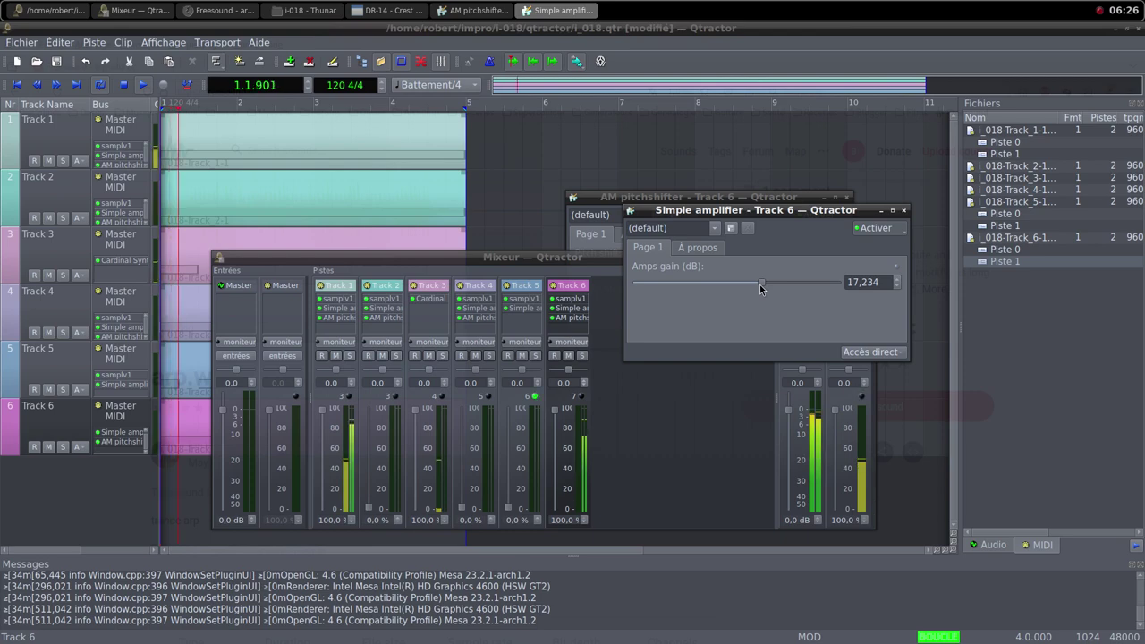
left_click_drag(760, 288, 762, 289)
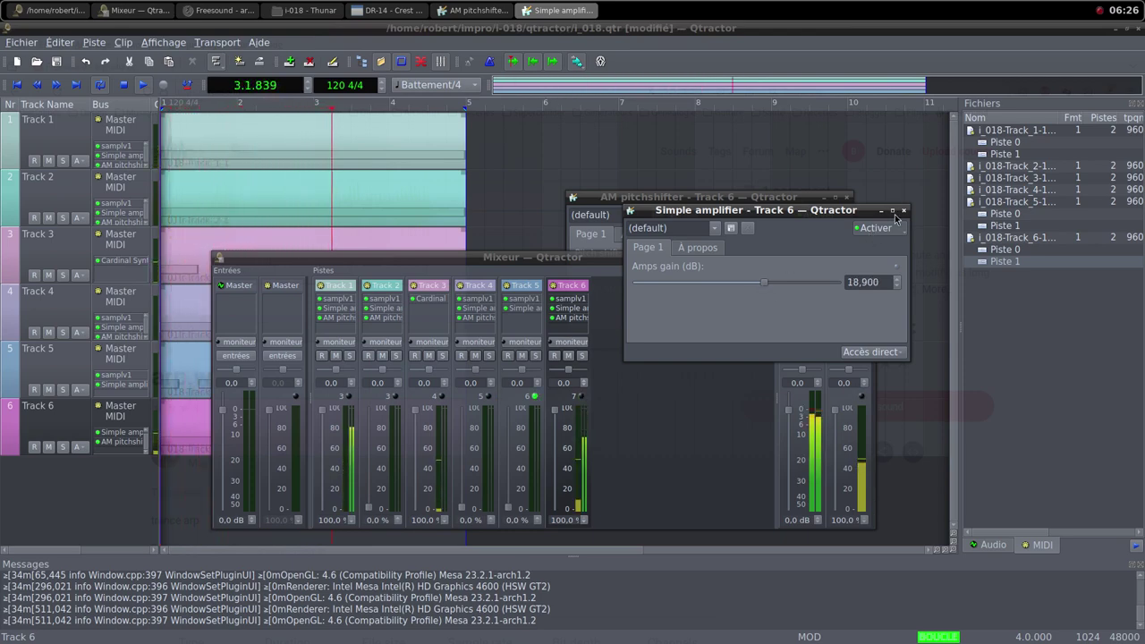
key("alt+F4")
Step: Lower the pitch shift of Track 6's AM pitchshifter to 0.508 and close the plugin window
left_click(764, 203)
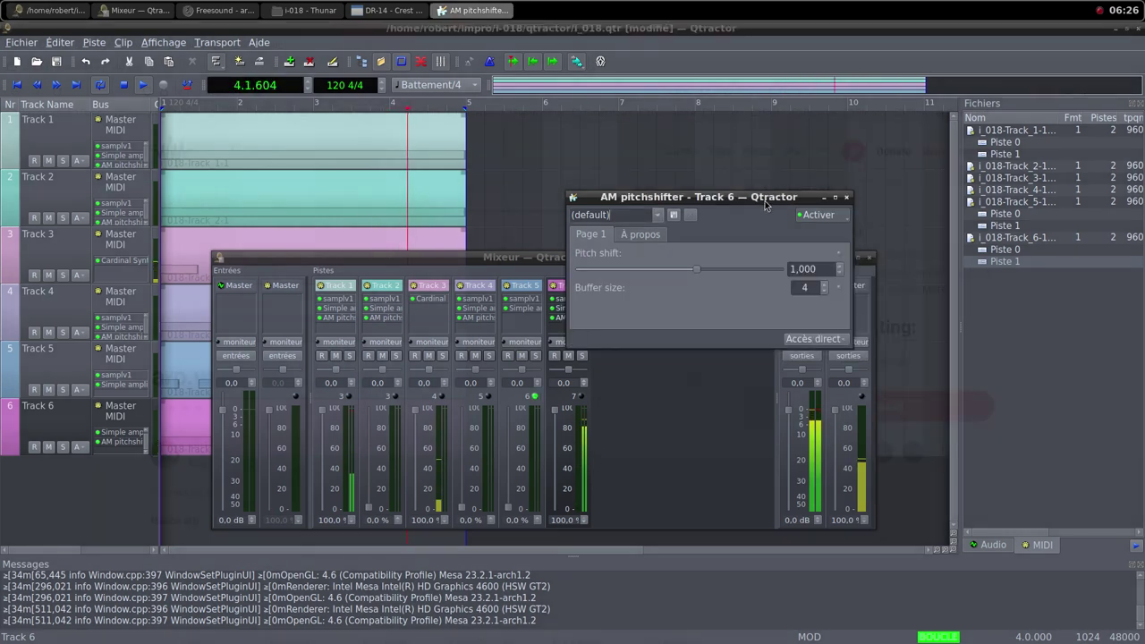
left_click_drag(699, 273, 663, 273)
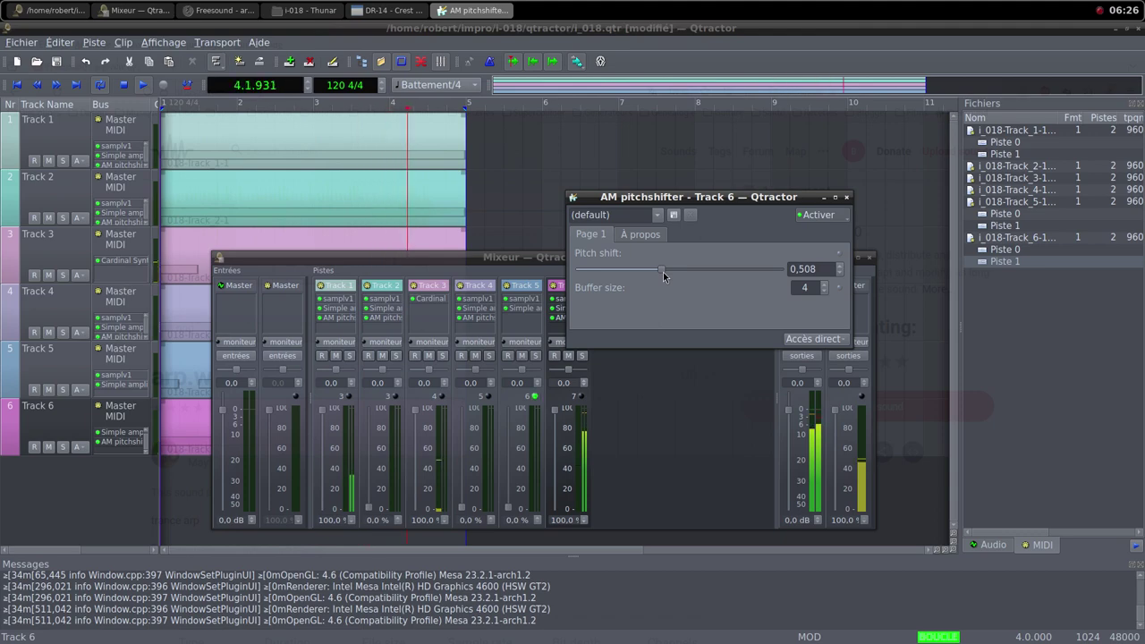
left_click(846, 197)
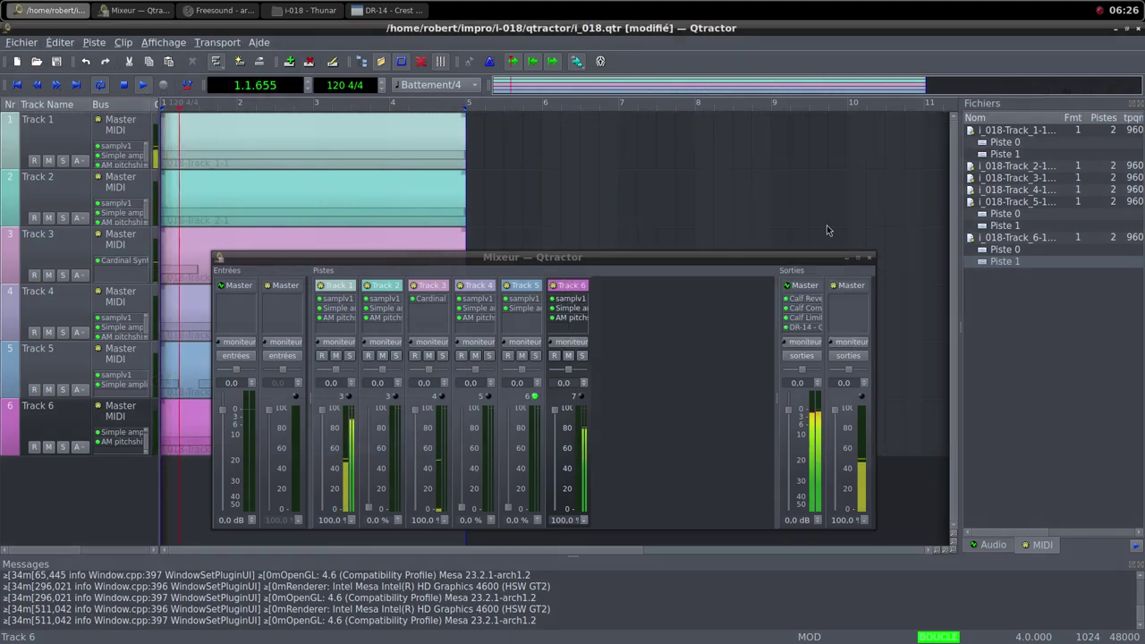
Step: Bring in Track 2 at 98.2% and Track 4 at 100% in the mixer, and fade out Tracks 6 and 2 to 0%
left_click_drag(368, 507, 374, 414)
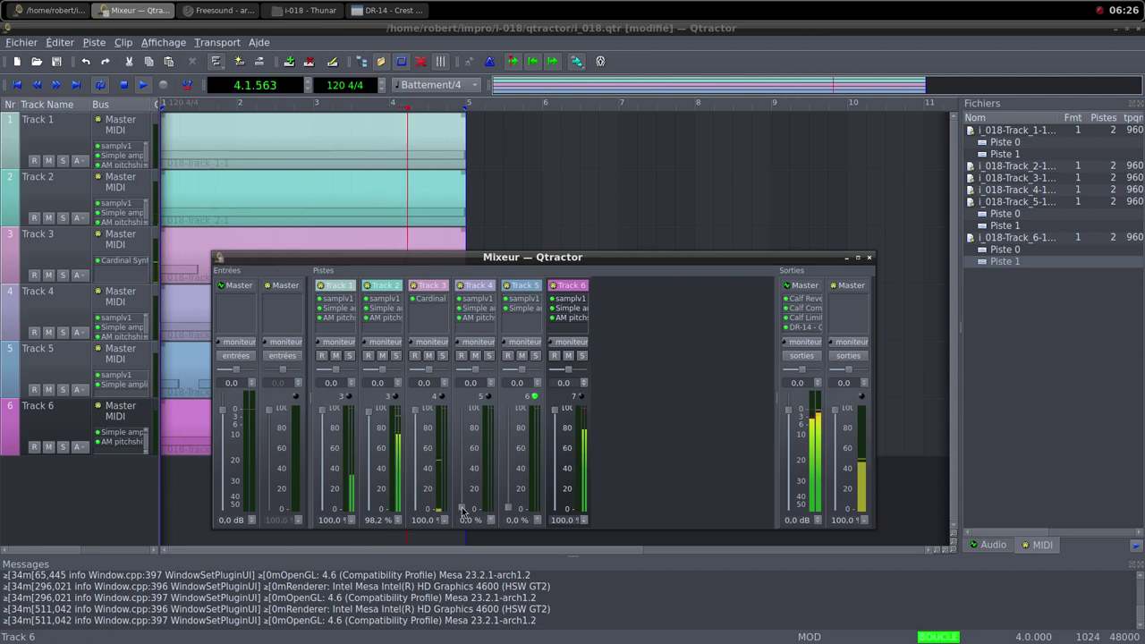
left_click_drag(463, 513, 466, 408)
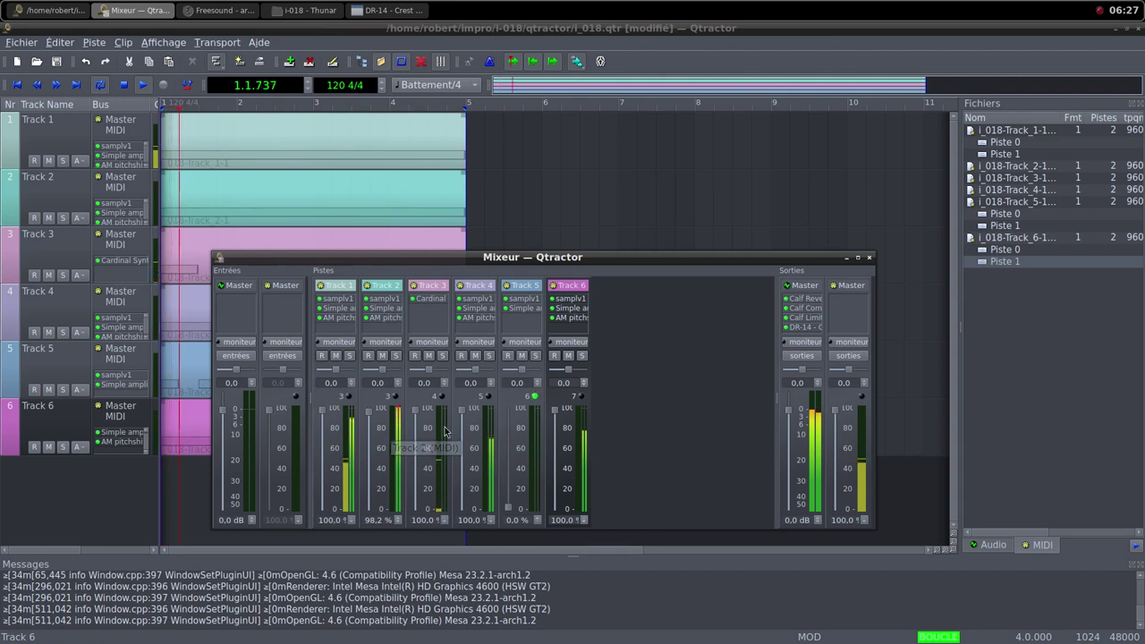
left_click_drag(554, 409, 557, 517)
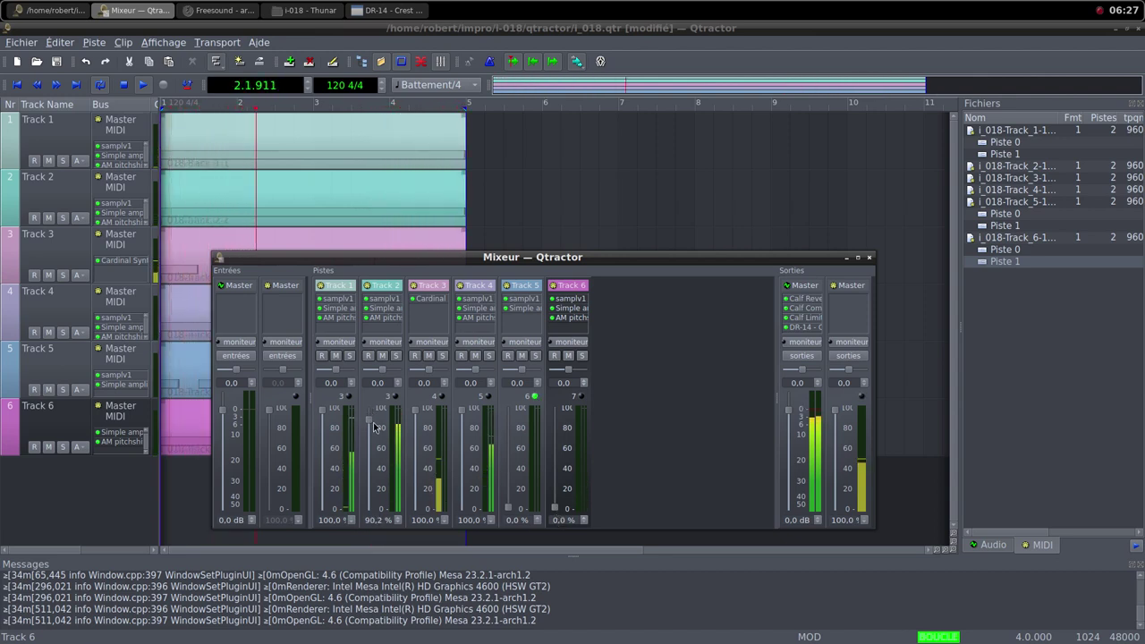
left_click_drag(376, 432, 374, 519)
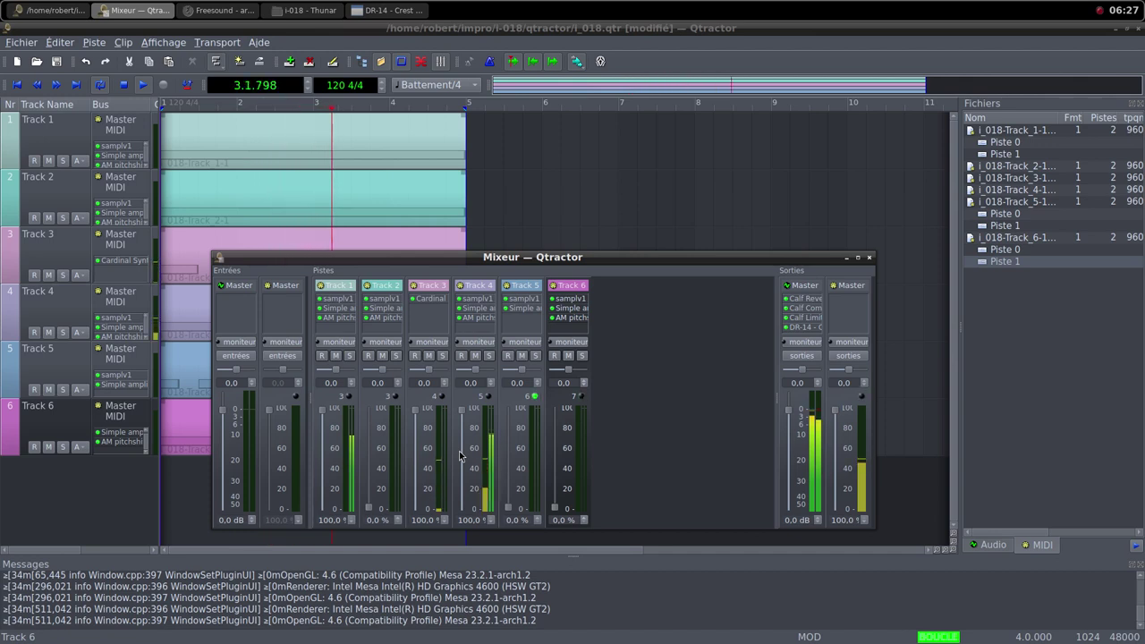
Step: Raise the Host Audio level in Track 3's Cardinal Synth to -1.6766 dB and close the synth window
double_click(432, 302)
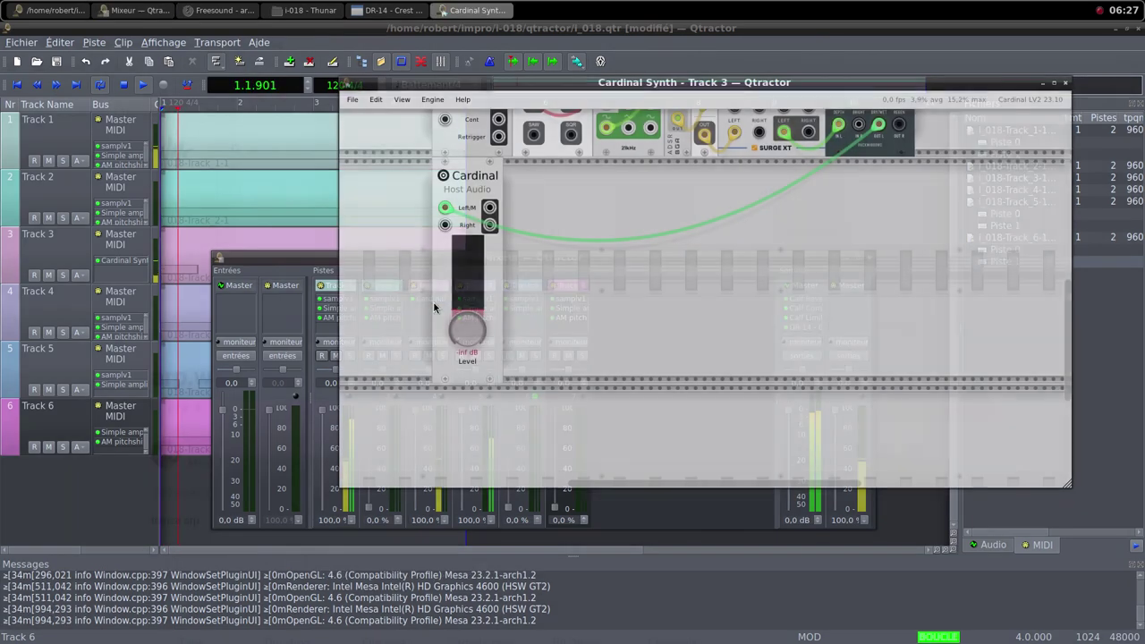
left_click_drag(492, 85, 677, 110)
left_click_drag(652, 356, 585, 242)
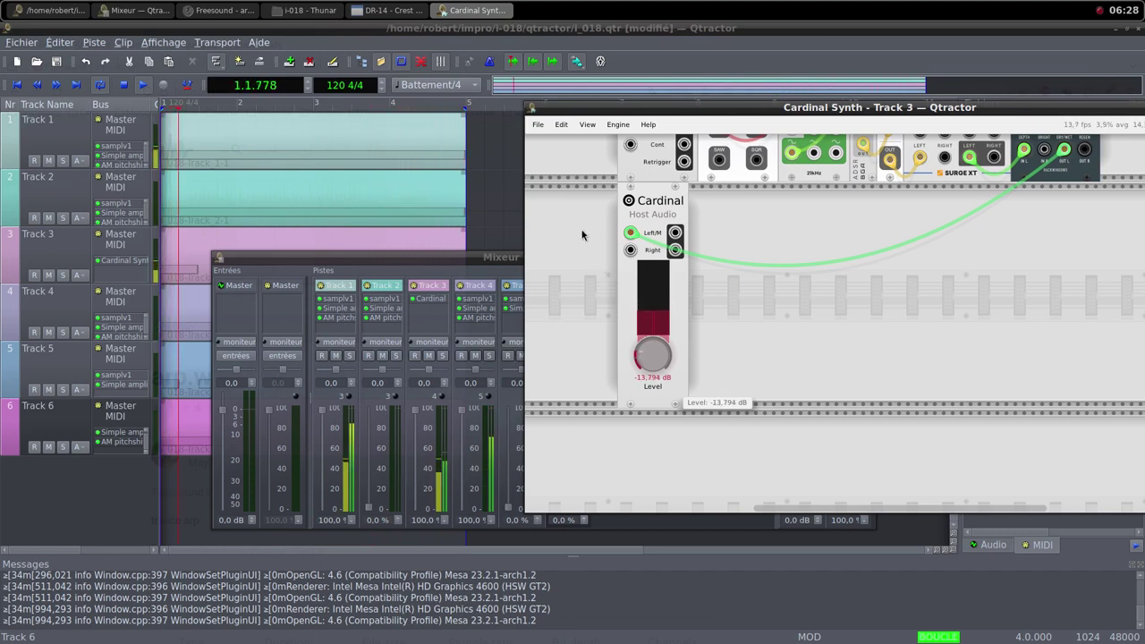
scroll(641, 358, "up", 2)
scroll(641, 358, "up", 4)
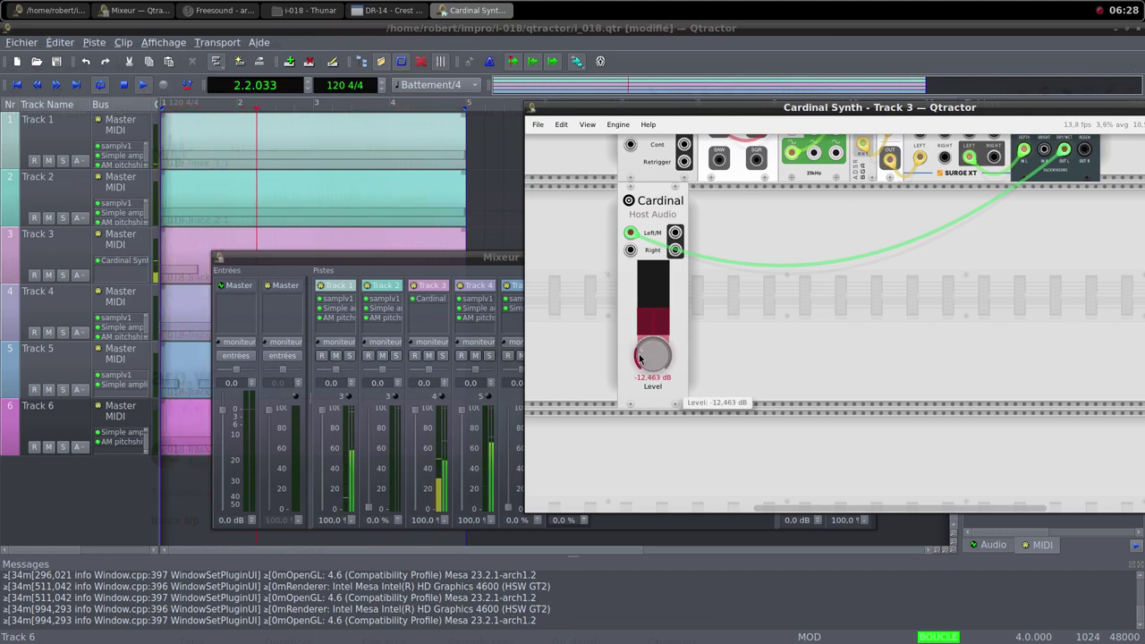
left_click_drag(609, 305, 576, 234)
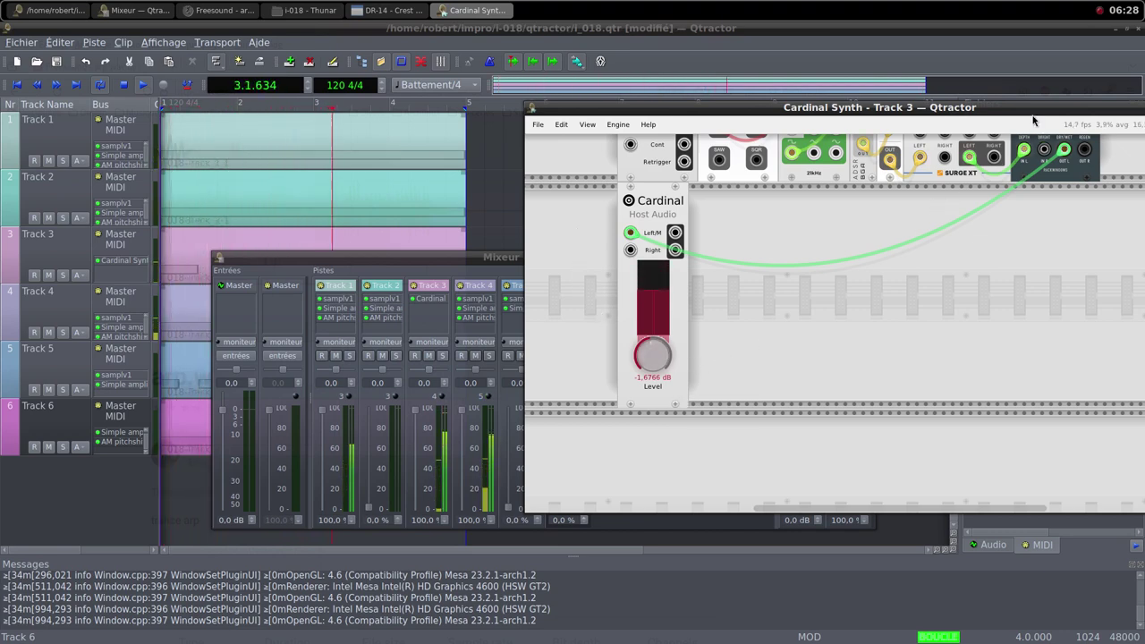
left_click_drag(1029, 108, 805, 105)
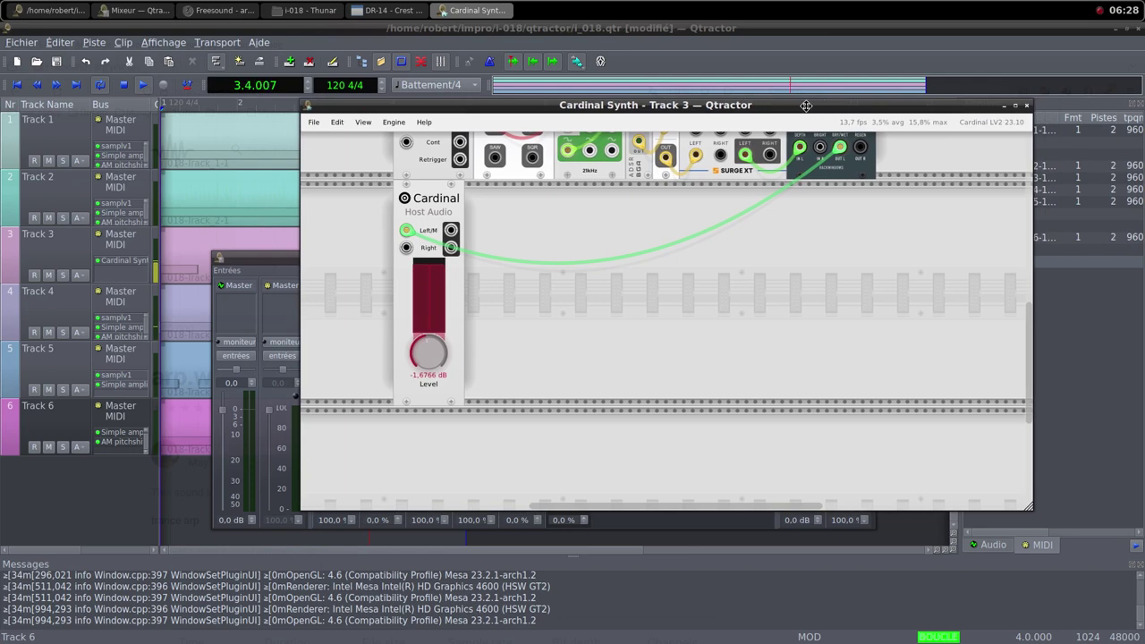
left_click(1025, 106)
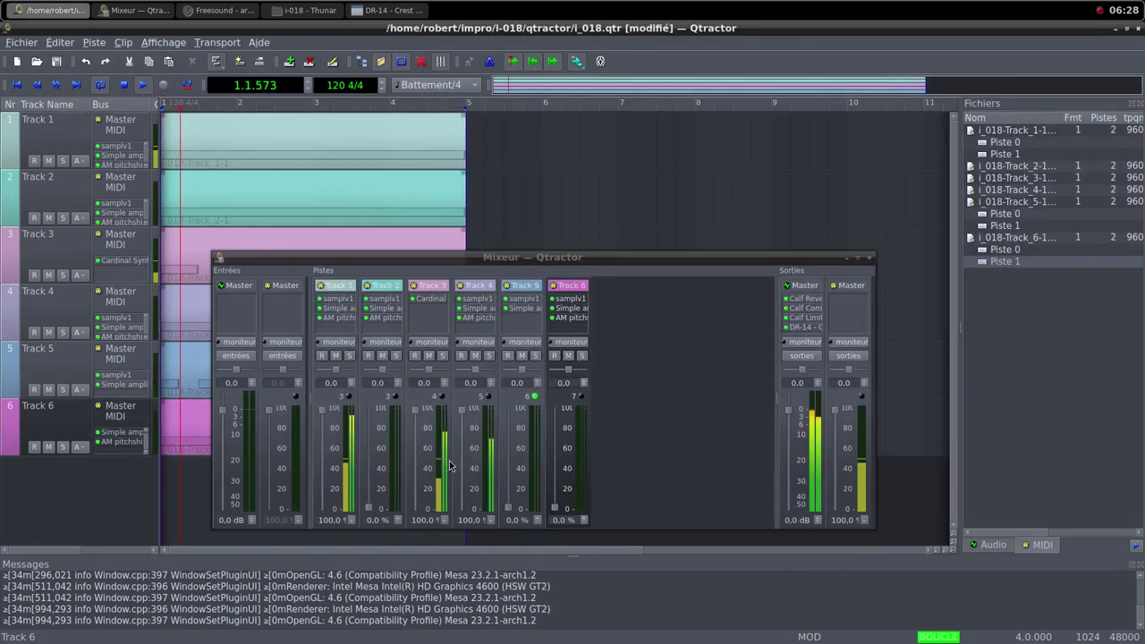
Step: Fade Tracks 1 and 4 to 0% in the mixer while bringing in Track 5 at 99.4% and Track 6 at 100%
left_click_drag(322, 416, 323, 508)
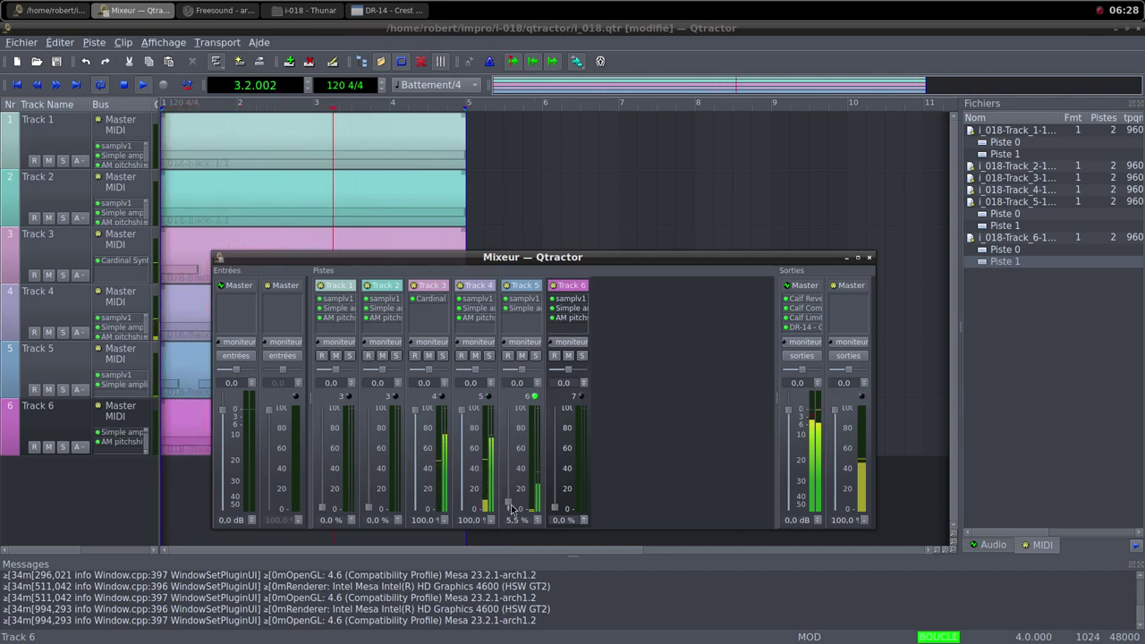
left_click_drag(512, 510, 508, 417)
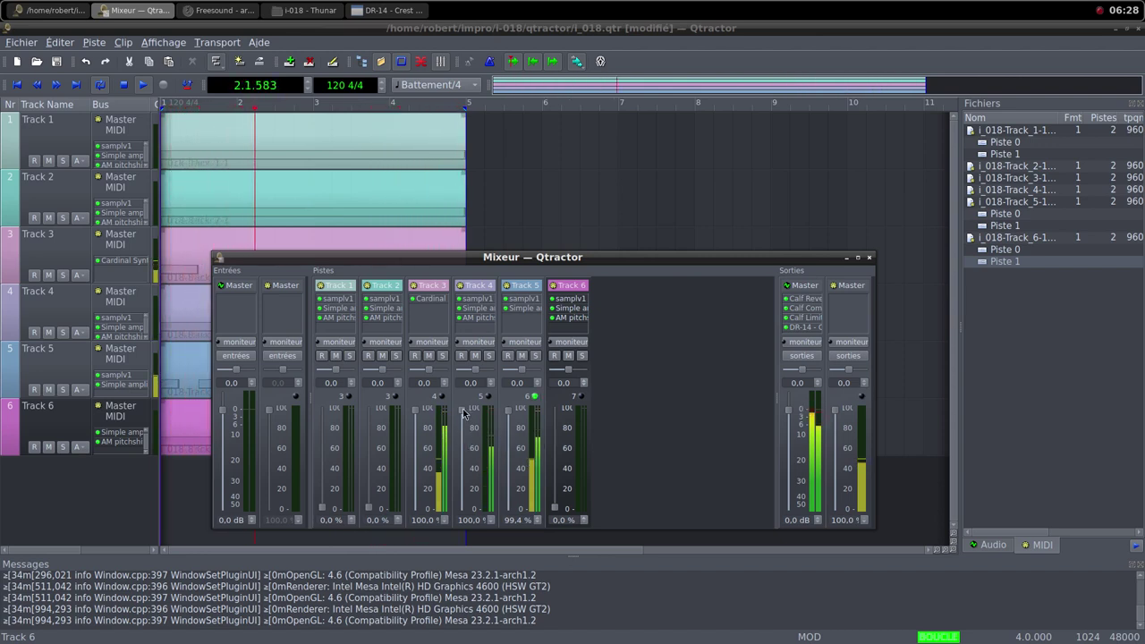
left_click_drag(464, 413, 474, 513)
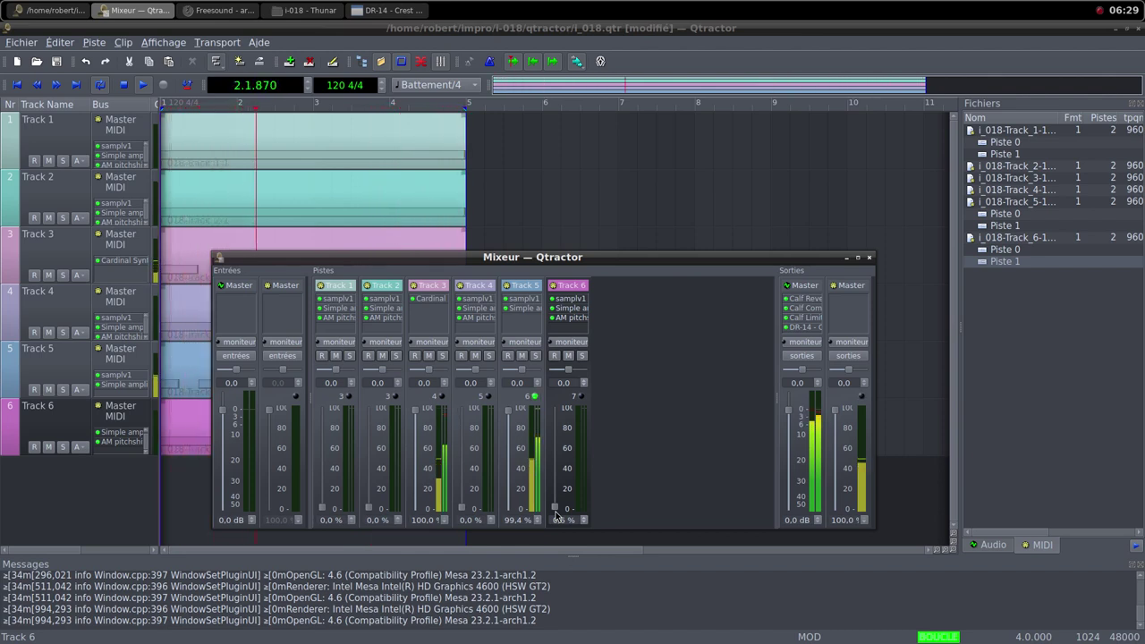
left_click_drag(556, 514, 556, 422)
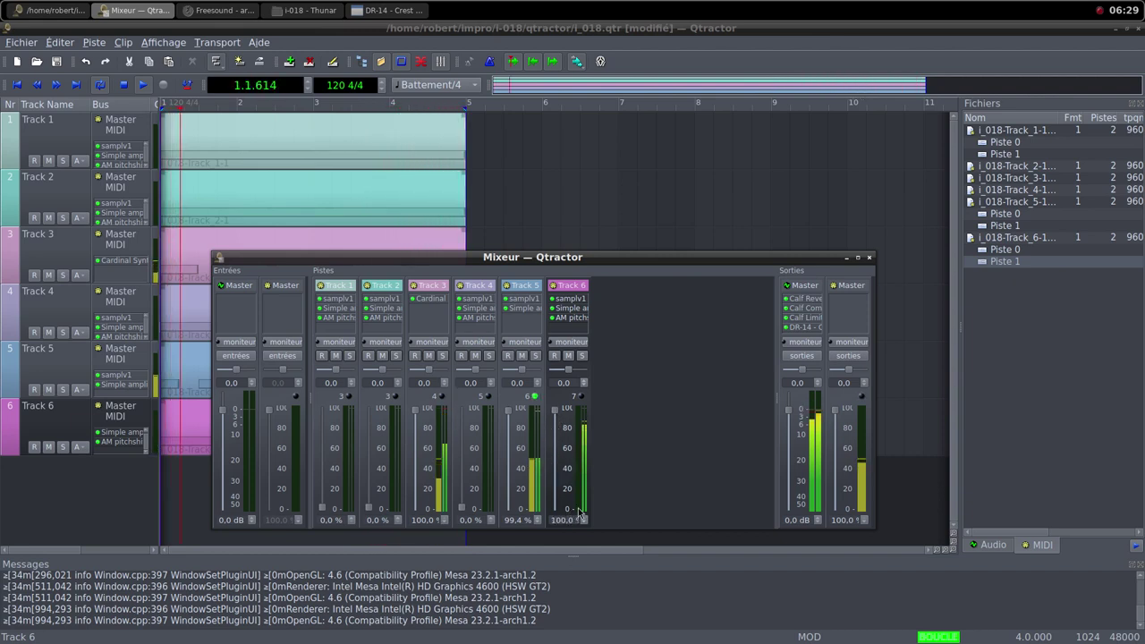
Step: Readjust the gain of Track 6's Simple amplifier to 20.146 dB and close its window
double_click(571, 309)
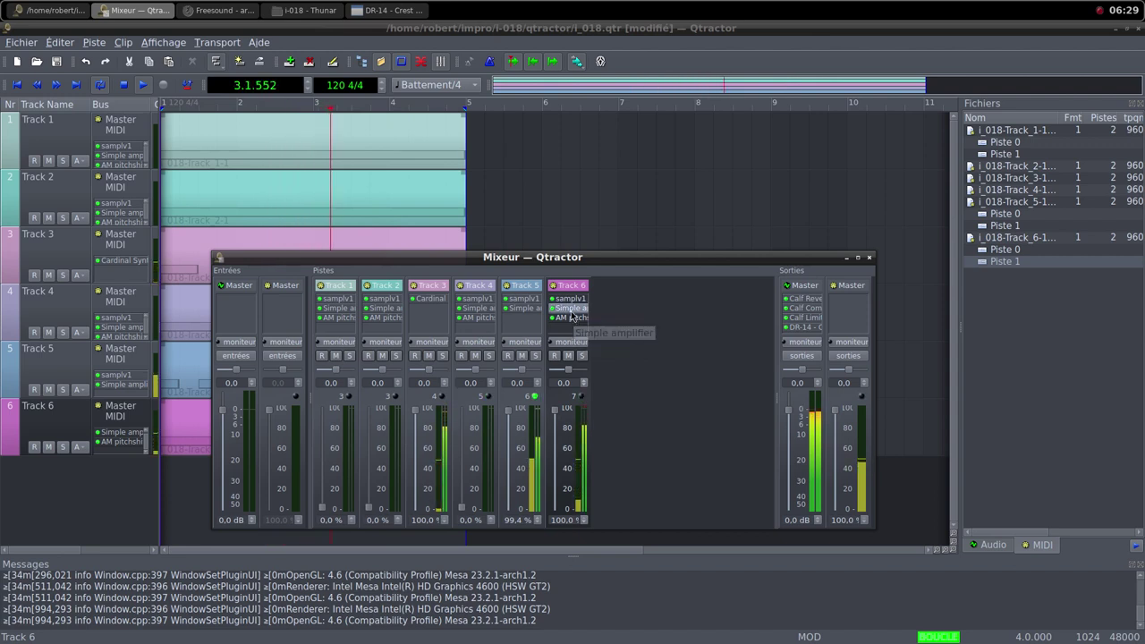
left_click_drag(766, 285, 772, 286)
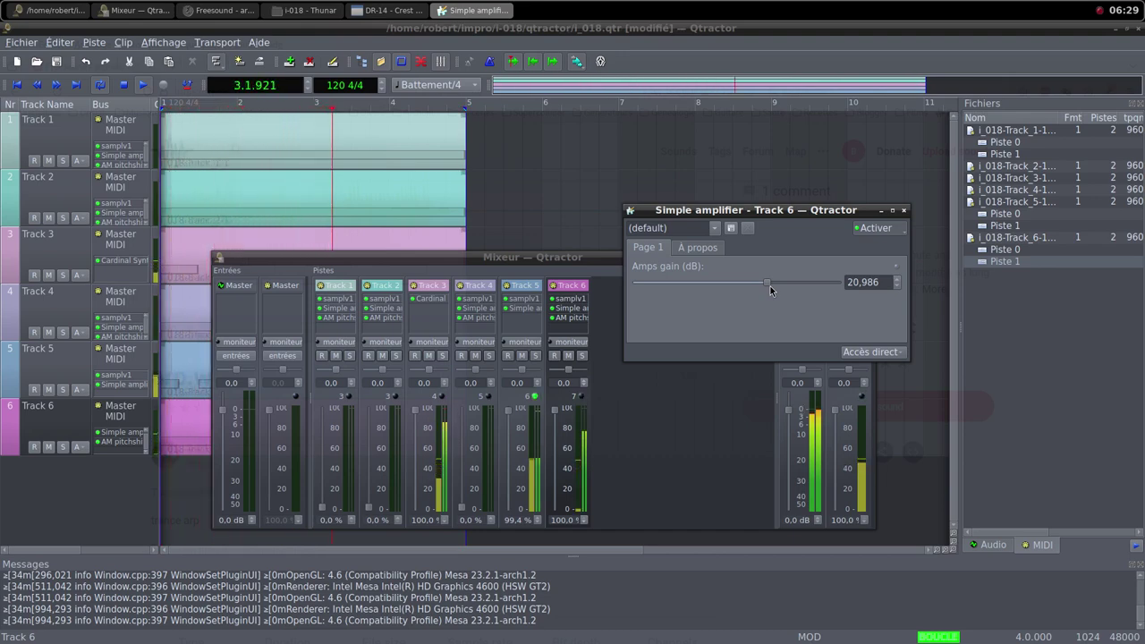
left_click_drag(770, 286, 765, 286)
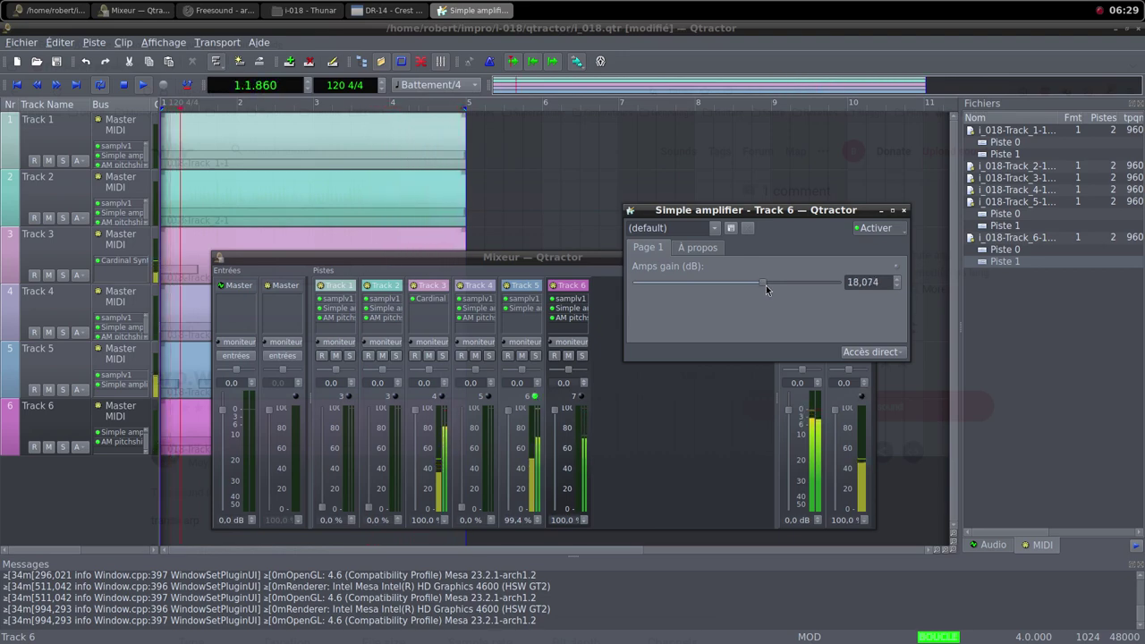
left_click_drag(765, 286, 771, 287)
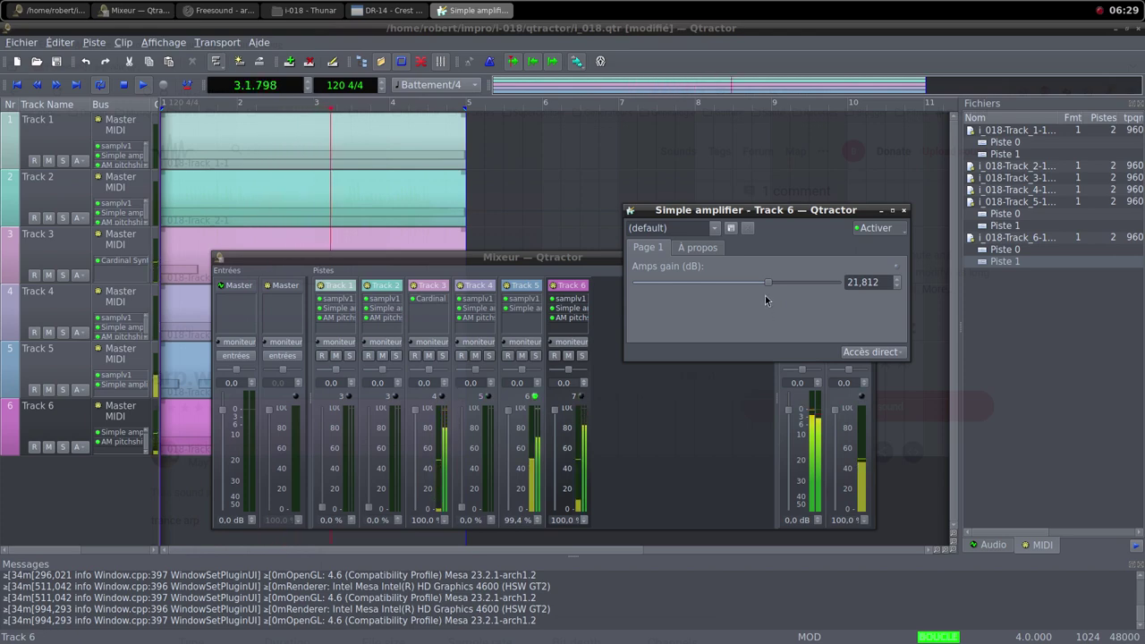
left_click_drag(767, 287, 764, 286)
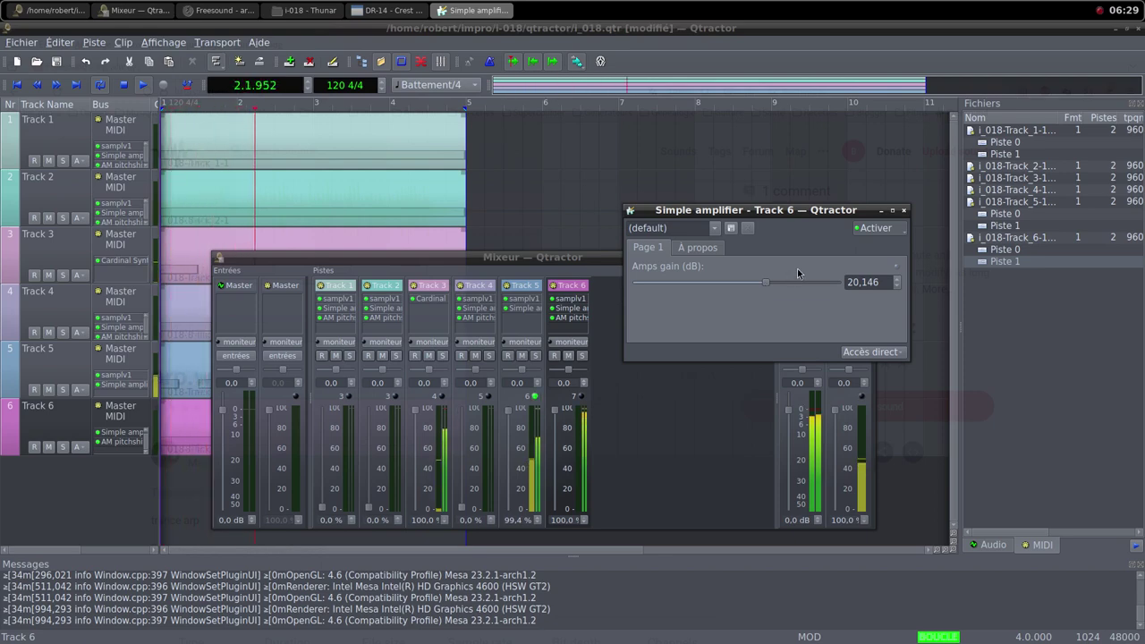
left_click(904, 210)
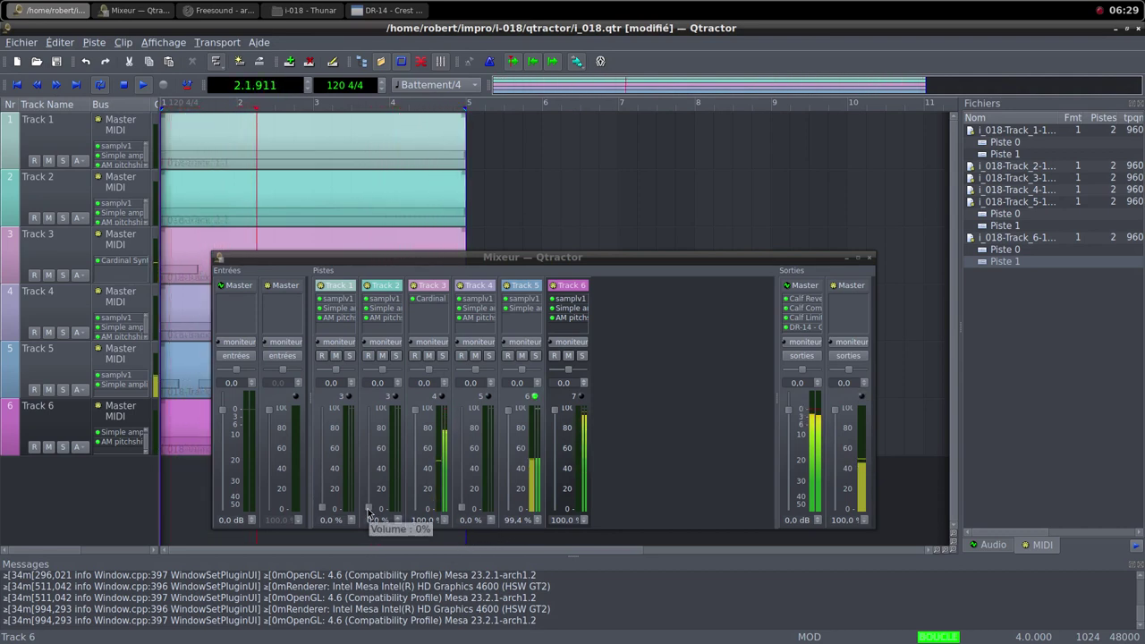
Step: Bring Track 2 back in at 100% and fade Tracks 6 and 5 down to 0% in the mixer
left_click_drag(368, 509, 381, 409)
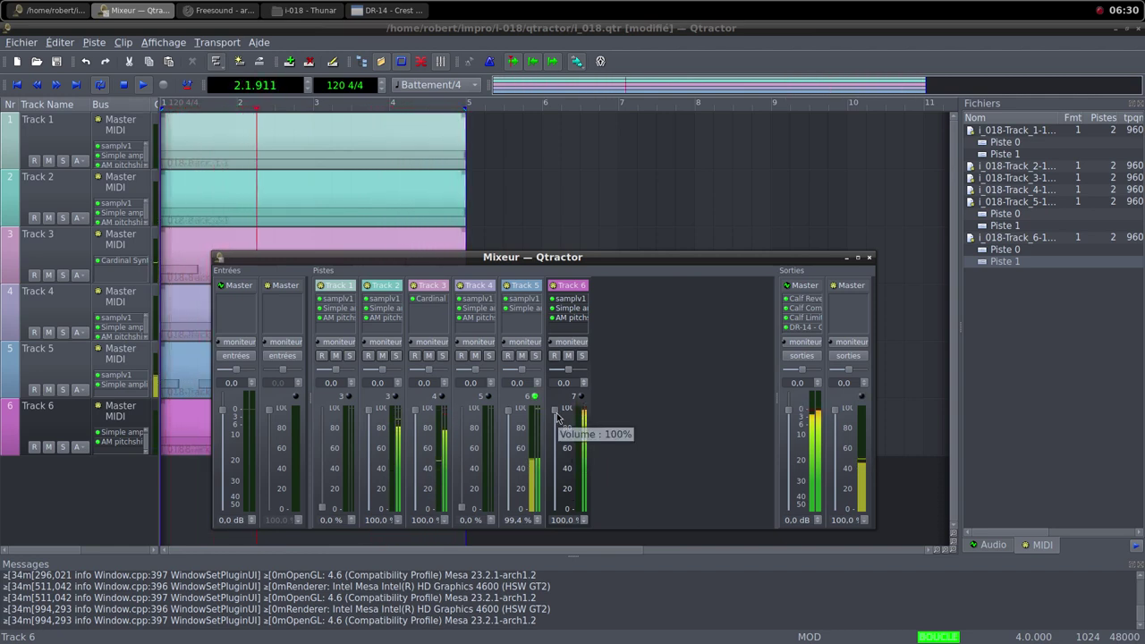
left_click_drag(556, 416, 563, 522)
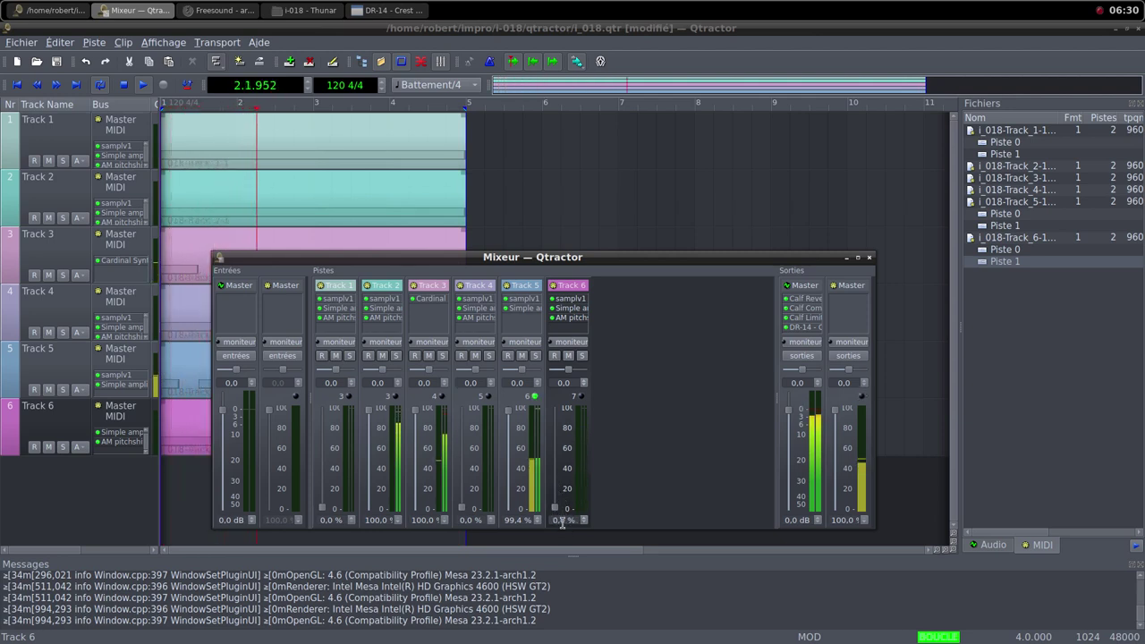
left_click_drag(508, 413, 515, 519)
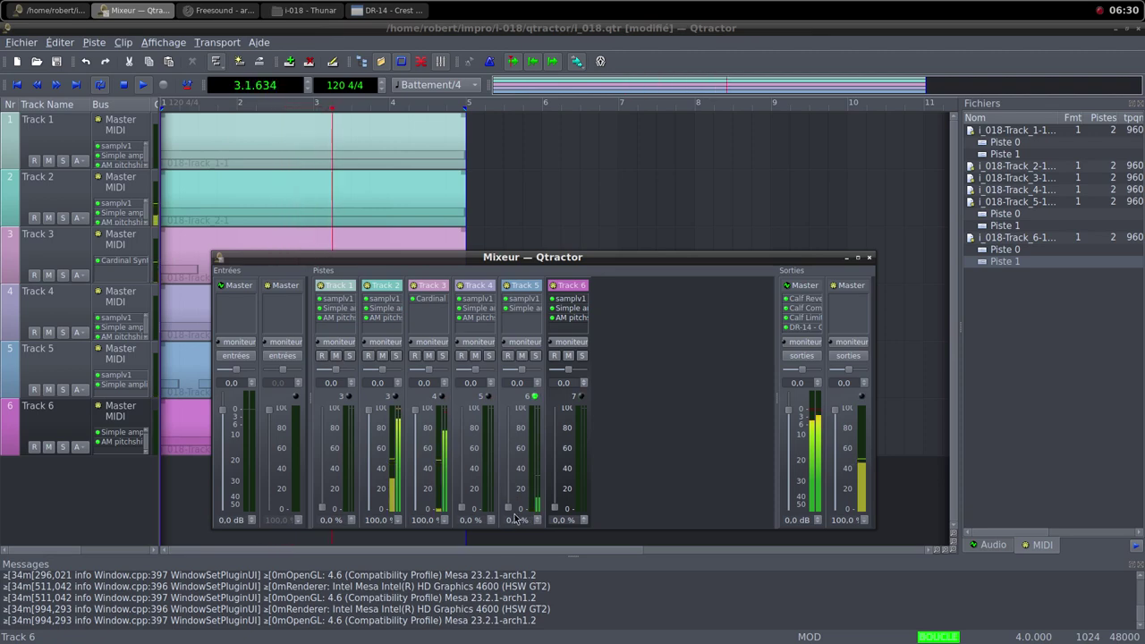
Step: Fade the Host Audio level in Track 3's Cardinal Synth down to -inf dB and close the synth window
double_click(426, 306)
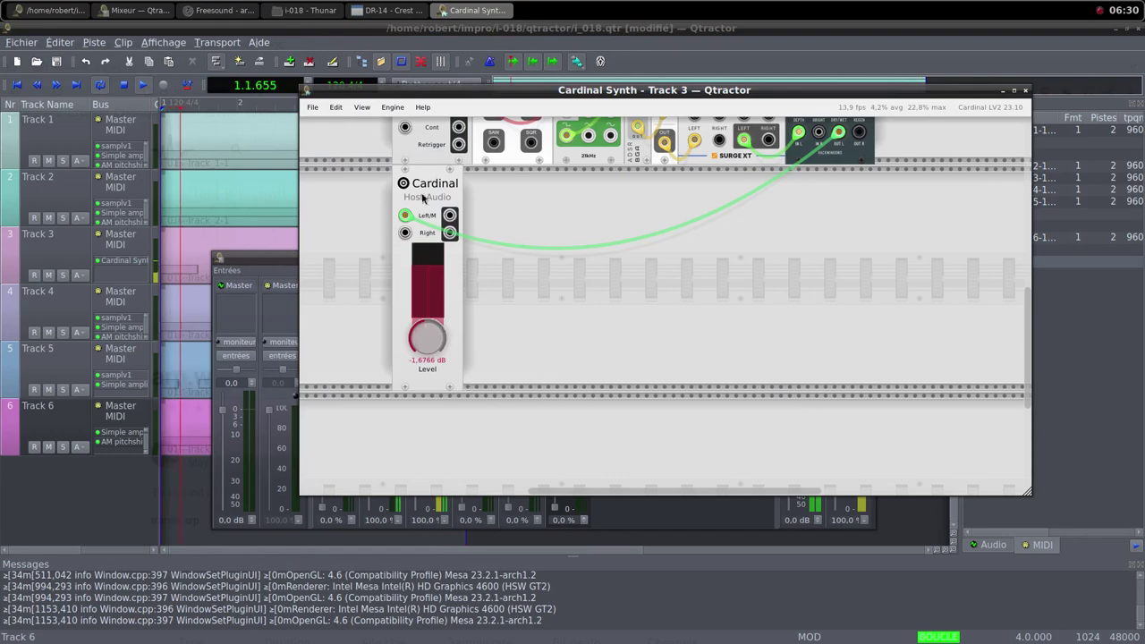
left_click_drag(413, 93, 664, 109)
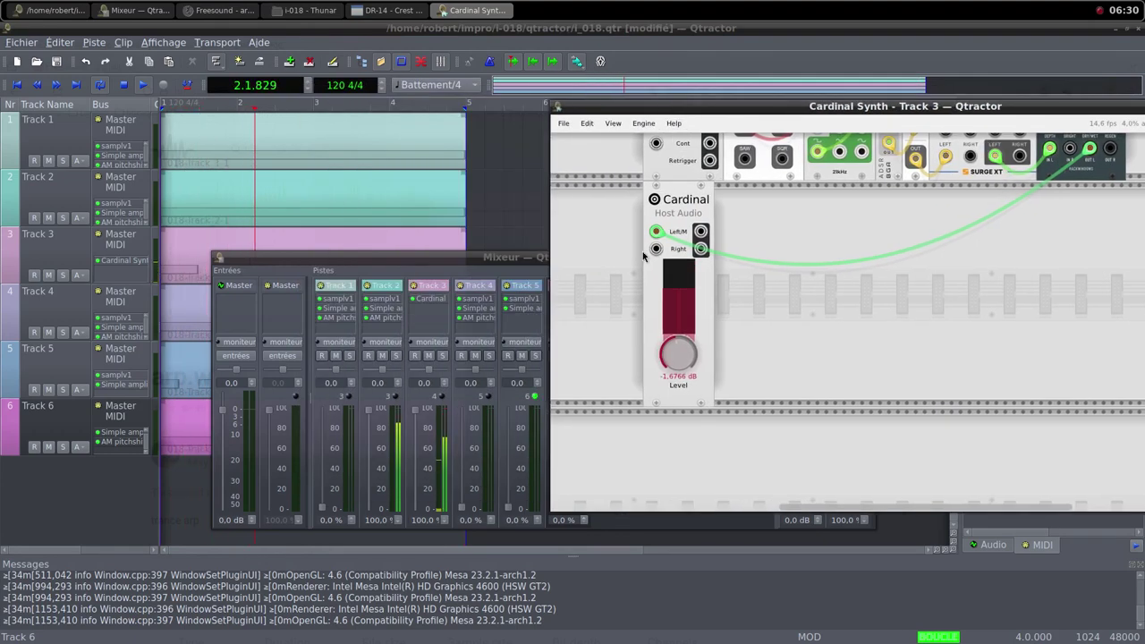
left_click_drag(678, 356, 672, 384)
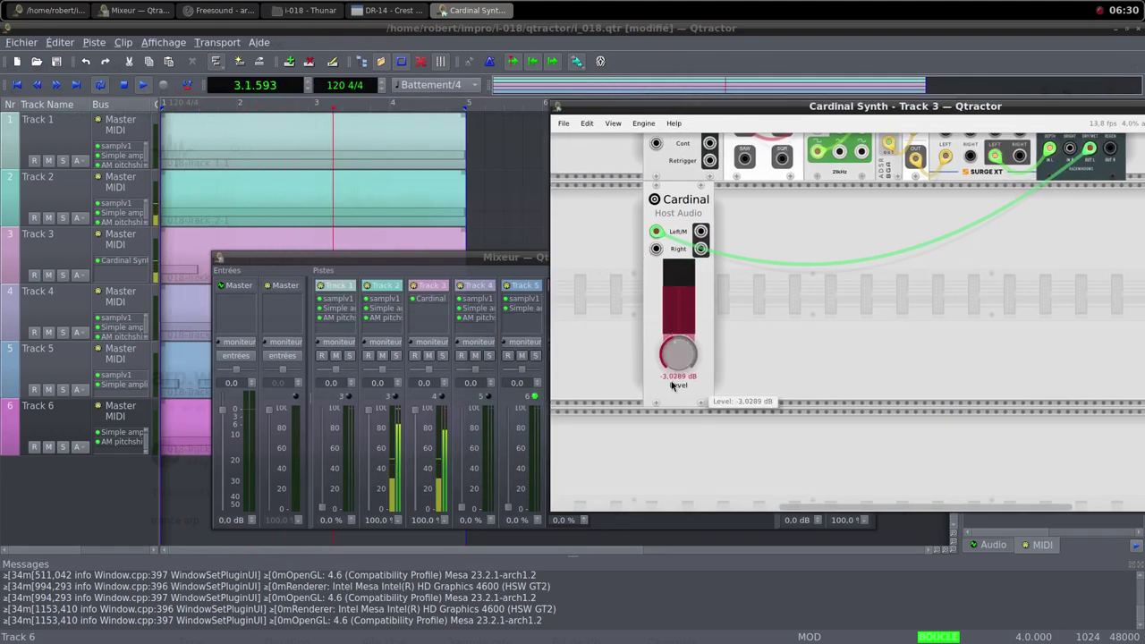
left_click_drag(666, 396, 664, 503)
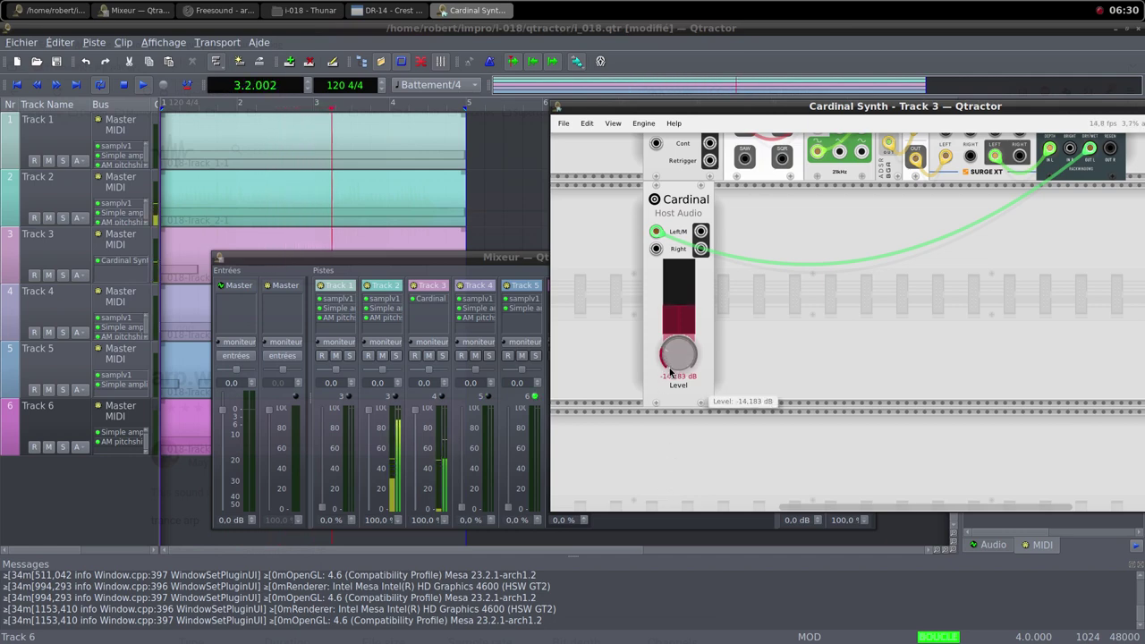
left_click_drag(669, 372, 702, 503)
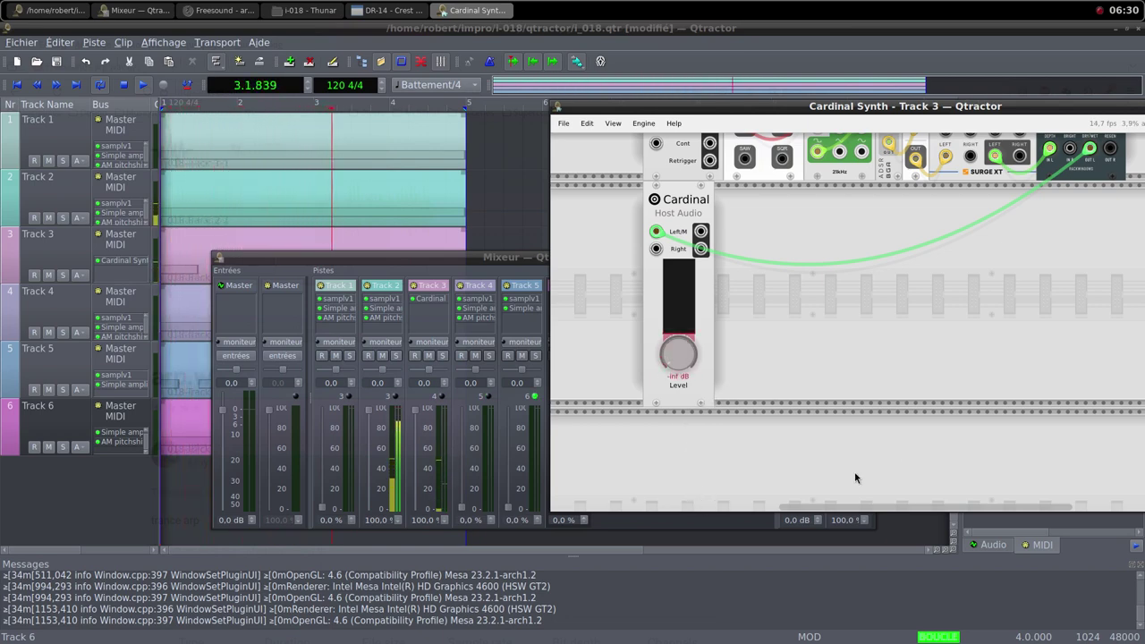
left_click_drag(1054, 106, 875, 118)
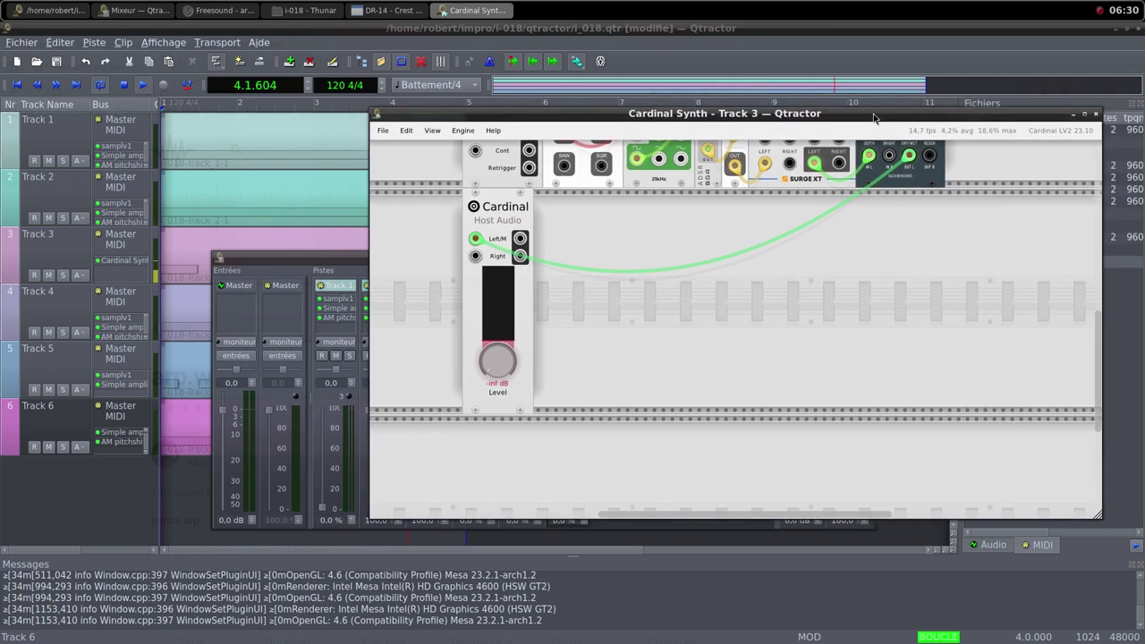
left_click(1097, 115)
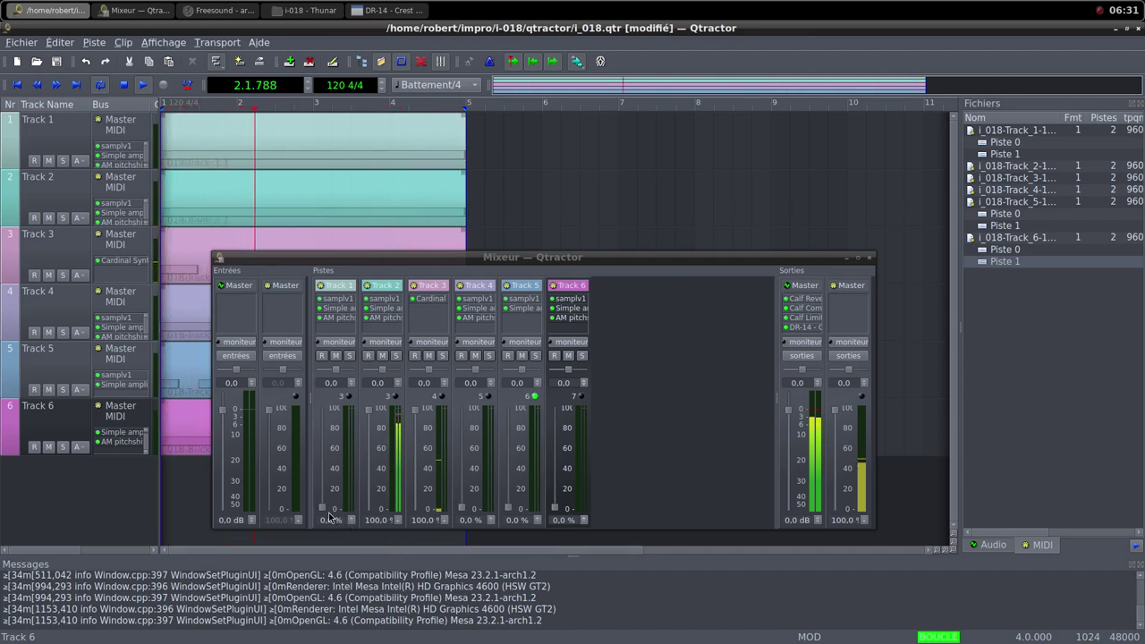
Step: Bring Track 1 and then Track 4 gradually up to 100% volume in the mixer
left_click_drag(324, 513, 334, 415)
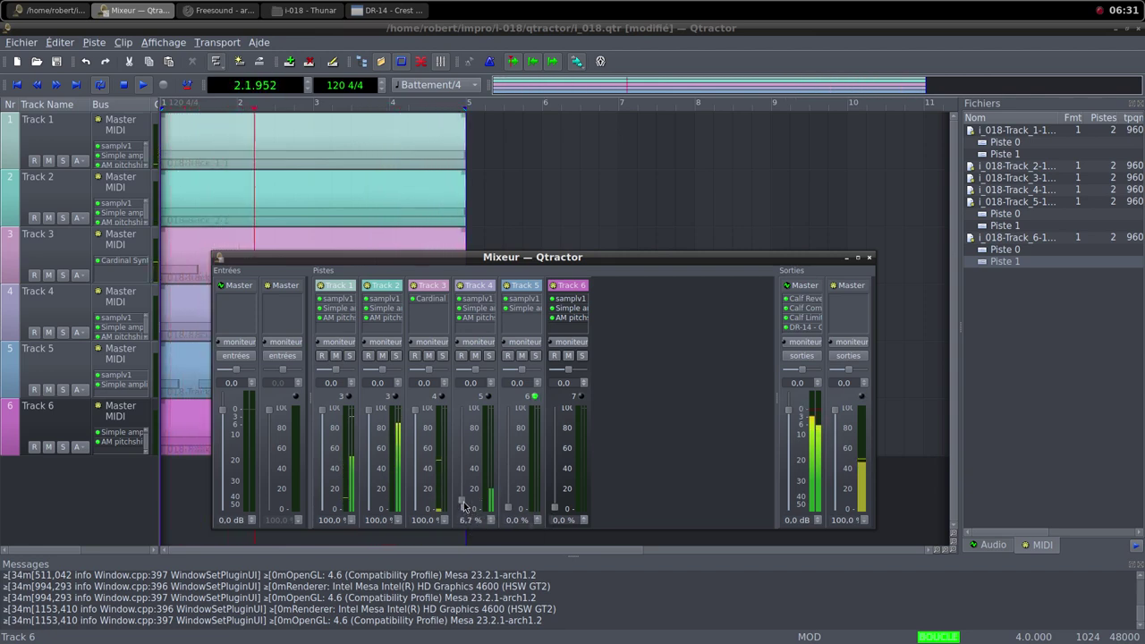
left_click_drag(464, 508, 466, 411)
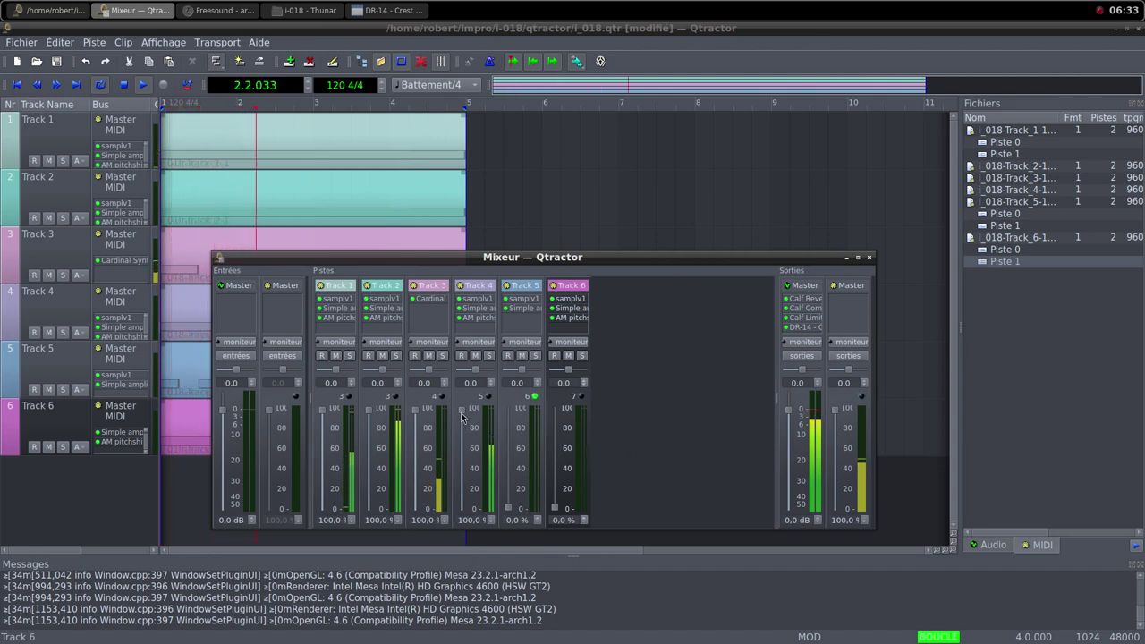
Step: Fade Tracks 4, 1 and 2 down to 0% one after another in the mixer
mouse_move(462, 414)
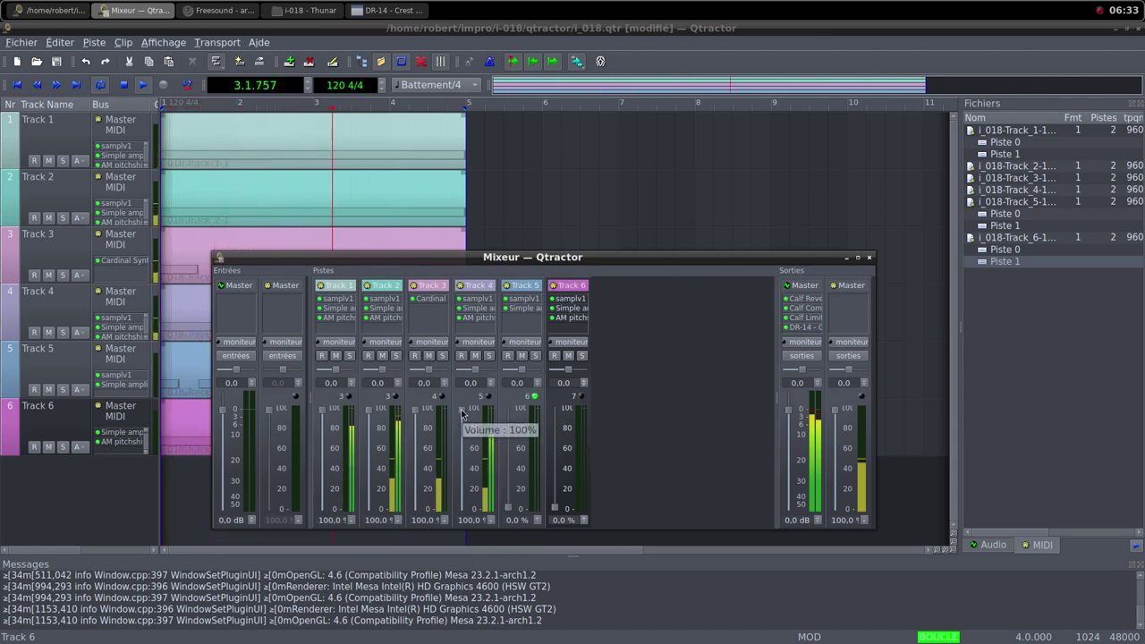
scroll(463, 413, "down", 1)
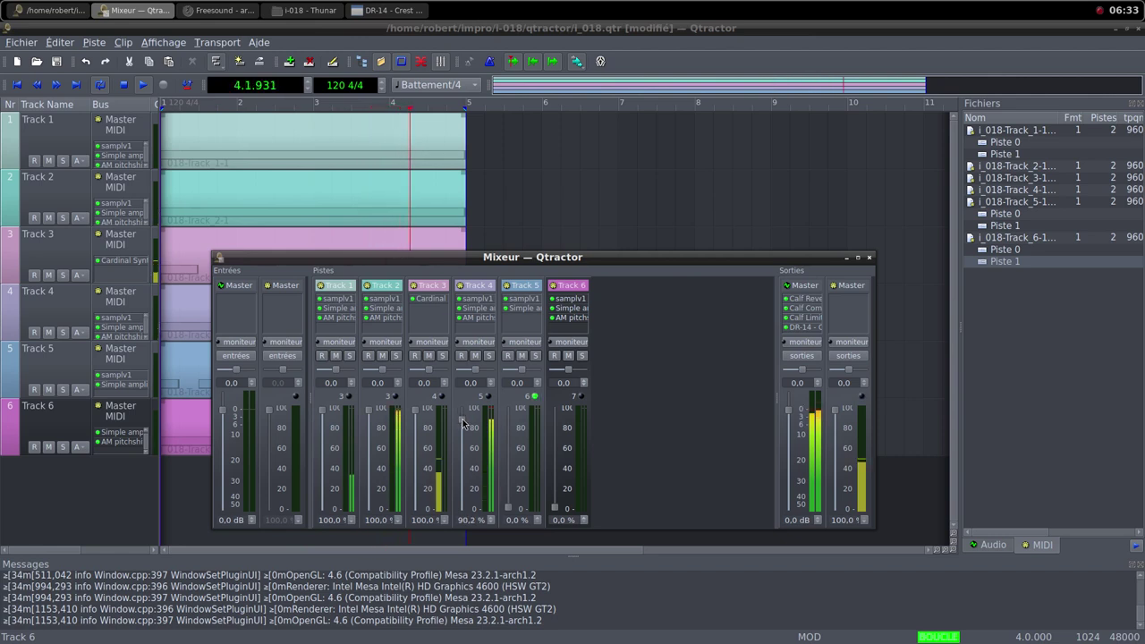
scroll(462, 422, "down", 2)
left_click_drag(464, 438, 466, 510)
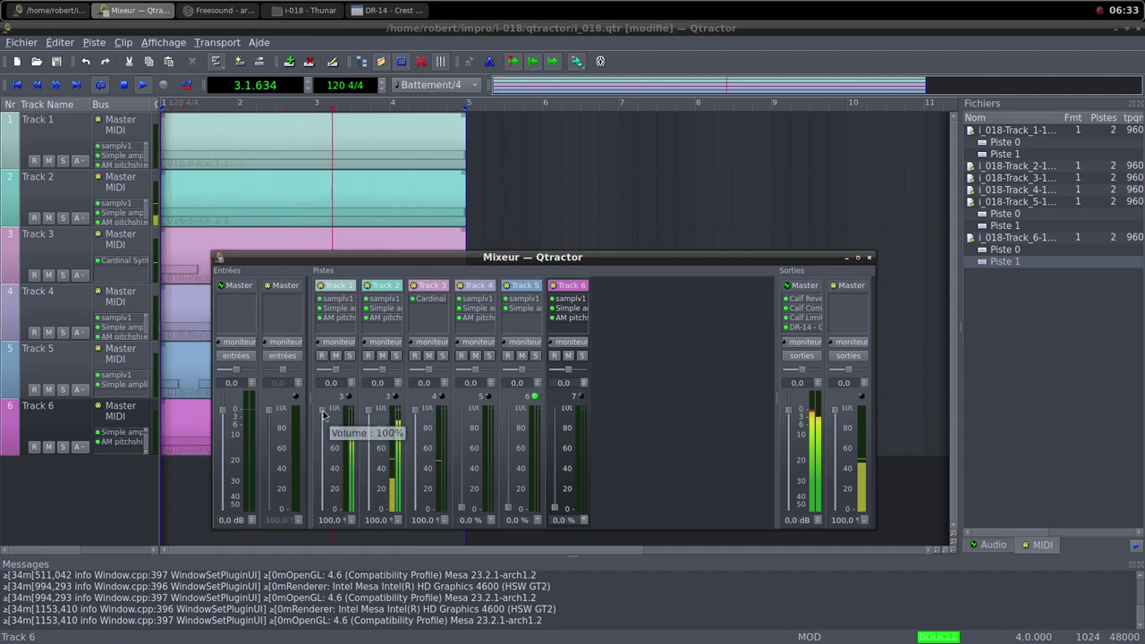
left_click_drag(323, 410, 332, 500)
left_click_drag(330, 509, 341, 514)
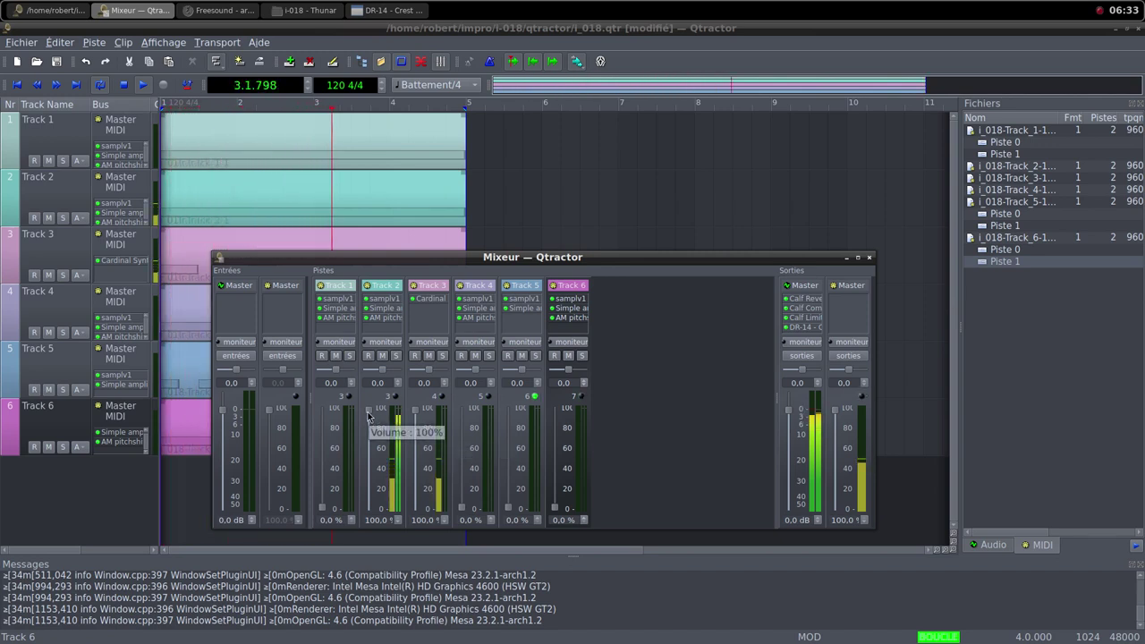
left_click_drag(367, 416, 378, 511)
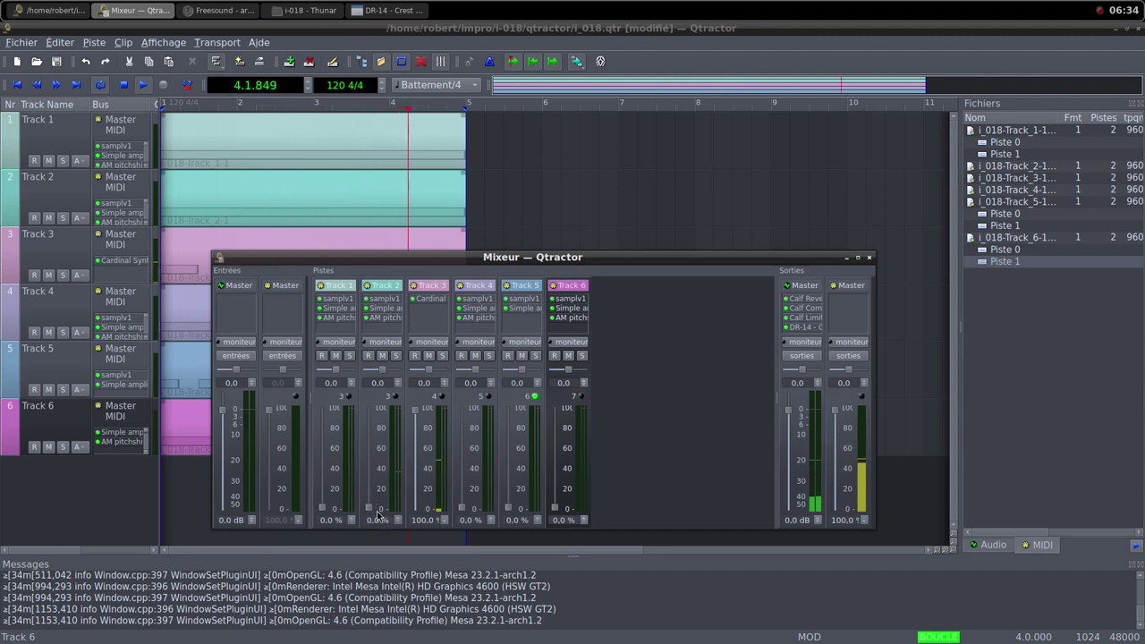